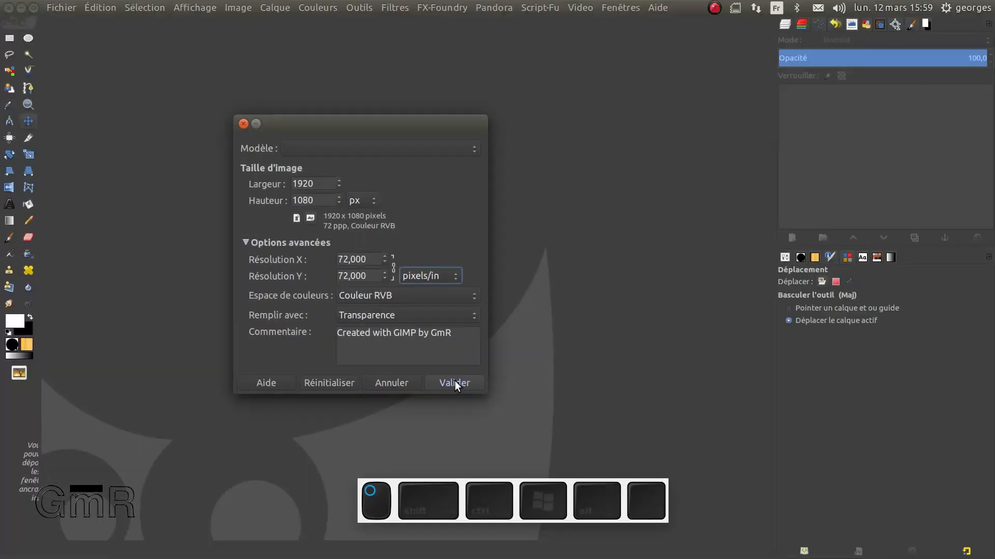
# Step: Create a transparent 1920 × 1080 px RGB image at 72 pixels/in and place its window beside the file manager
pyautogui.click(454, 382)
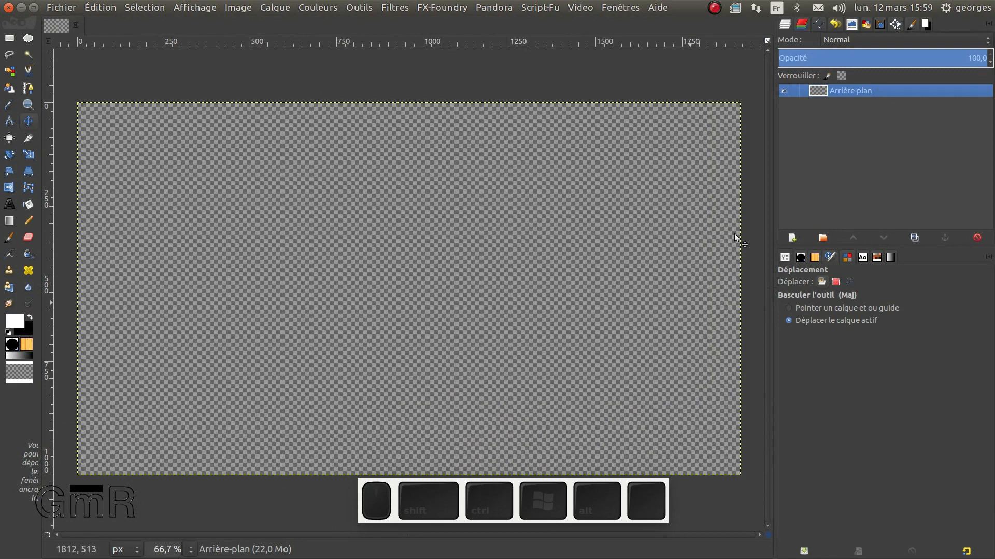
pyautogui.moveTo(695, 7); pyautogui.dragTo(990, 97)
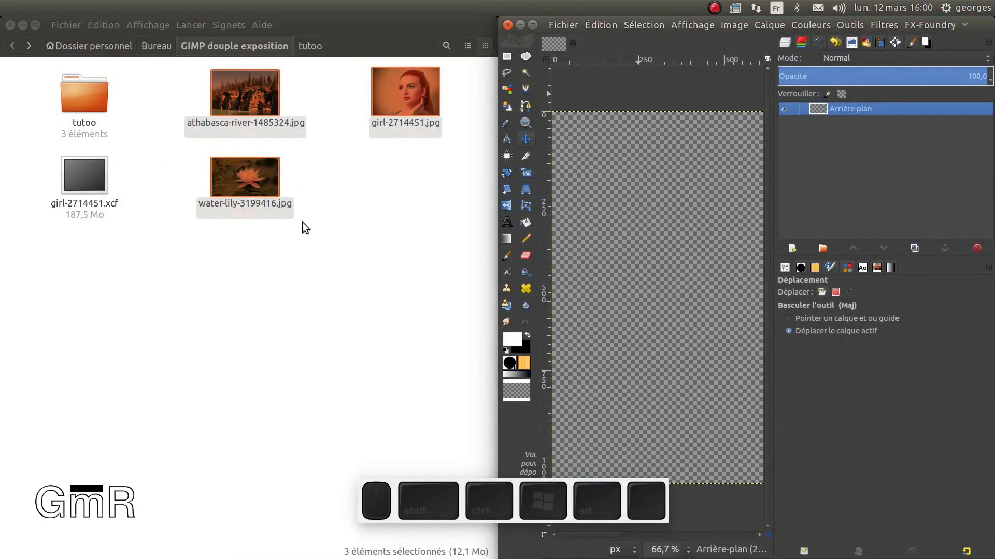
# Step: Preview the source photos girl-2714451.jpg, athabasca-river-1485324.jpg and water-lily-3199416.jpg in the image viewer
pyautogui.click(319, 125)
pyautogui.click(394, 98)
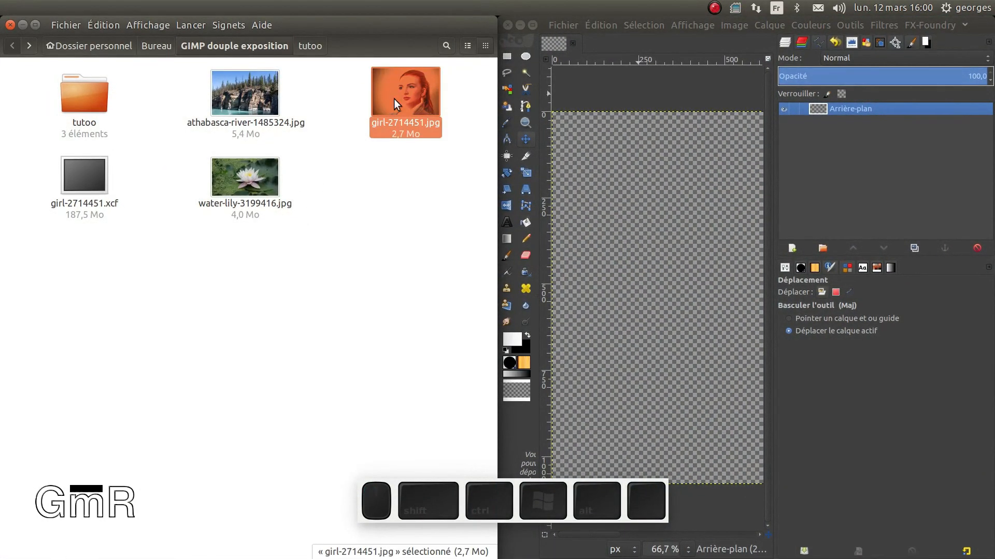
pyautogui.moveTo(540, 42); pyautogui.dragTo(448, 17)
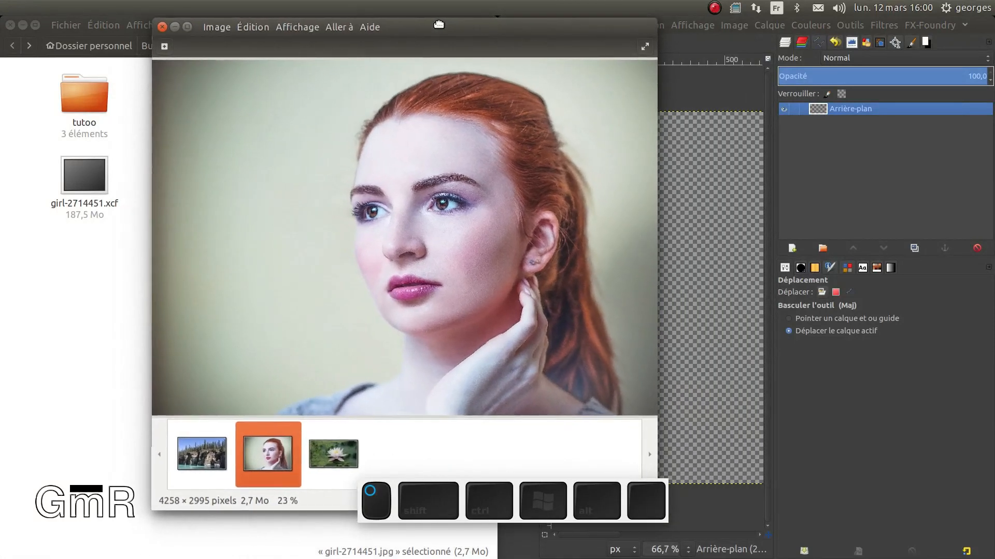
pyautogui.click(199, 450)
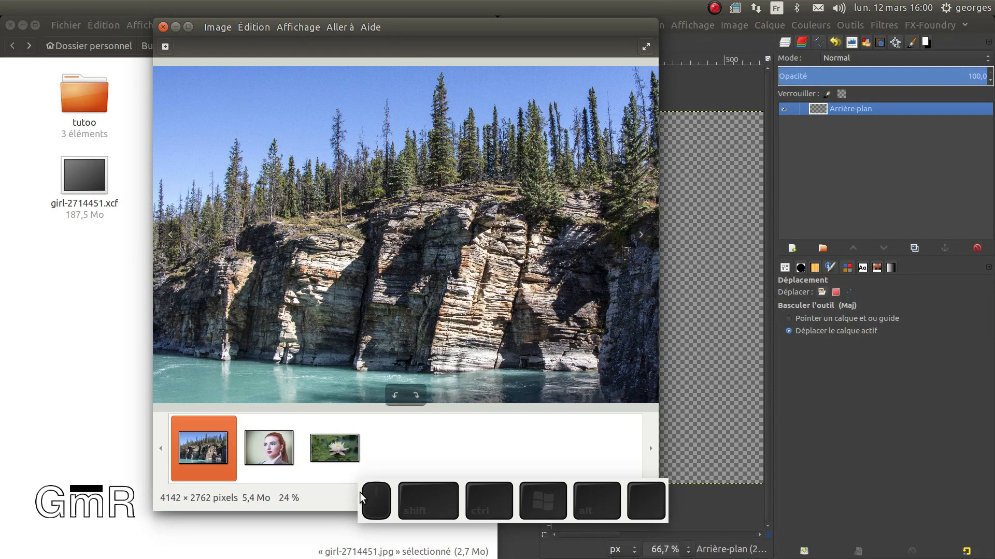
pyautogui.click(338, 455)
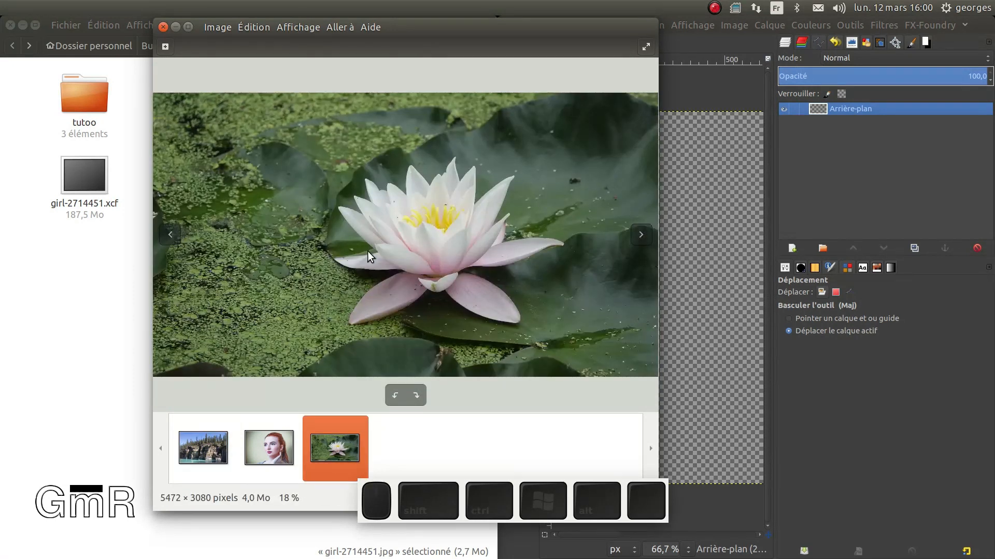
pyautogui.click(165, 26)
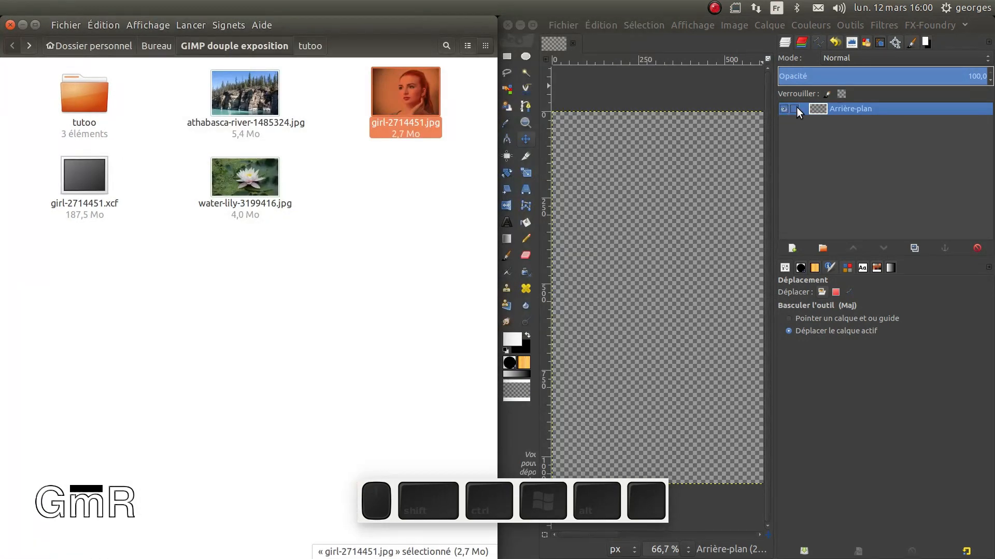
# Step: Delete the Arrière-plan layer and create a layer group named Visage
pyautogui.click(813, 107)
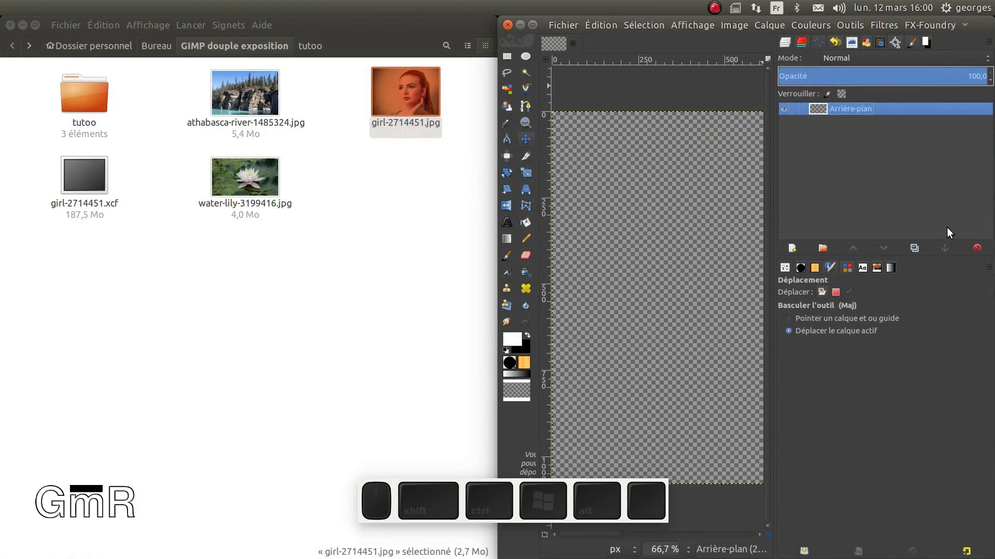
pyautogui.click(977, 250)
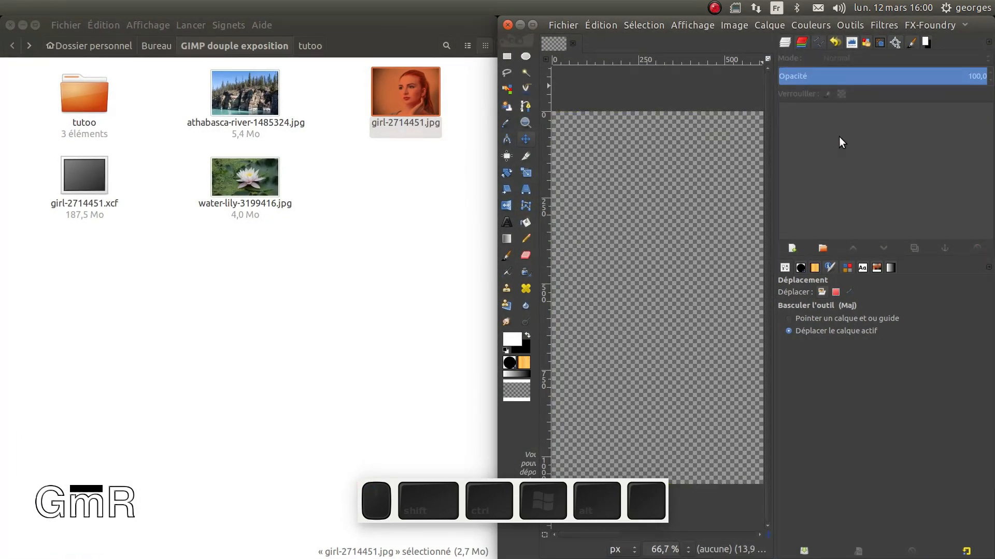
pyautogui.click(822, 247)
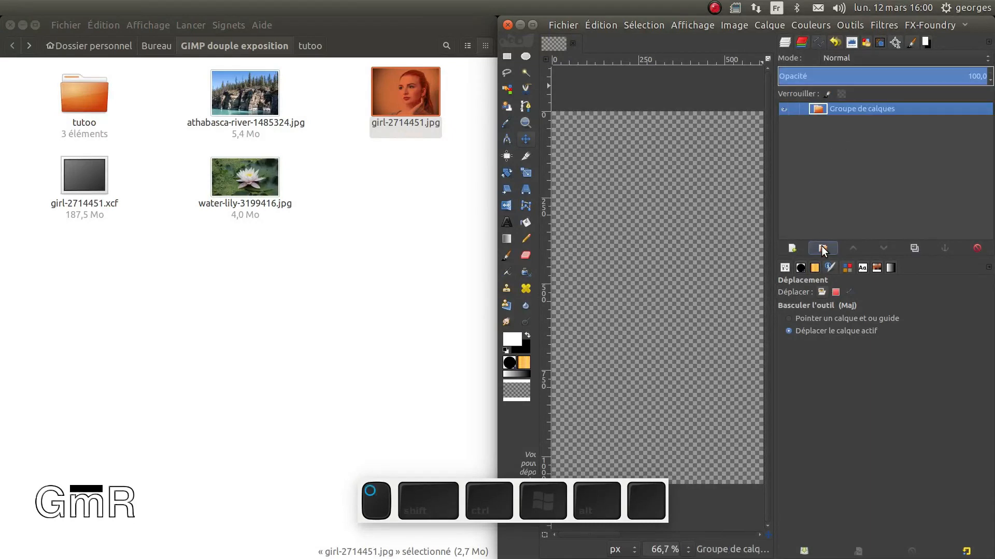
pyautogui.doubleClick(863, 110)
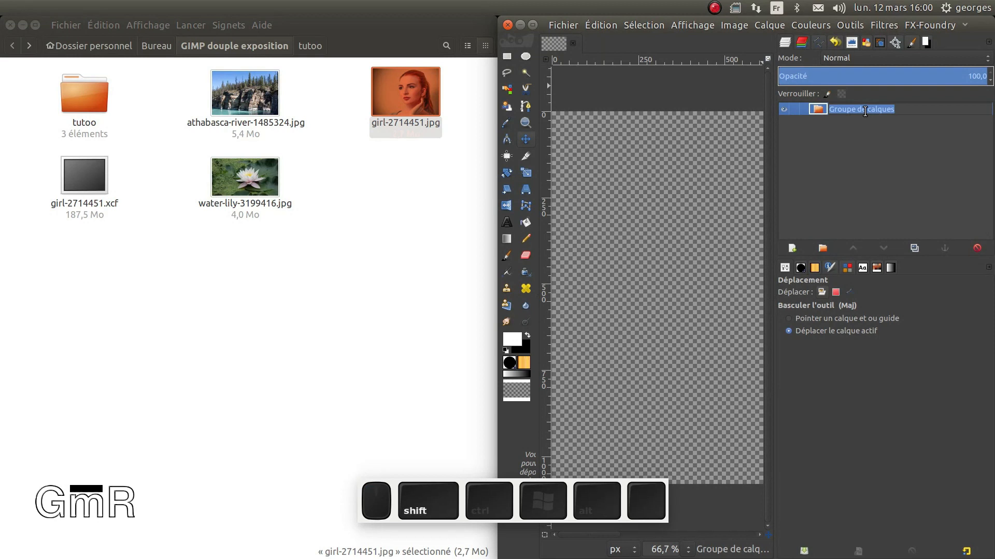
pyautogui.write('Visage')
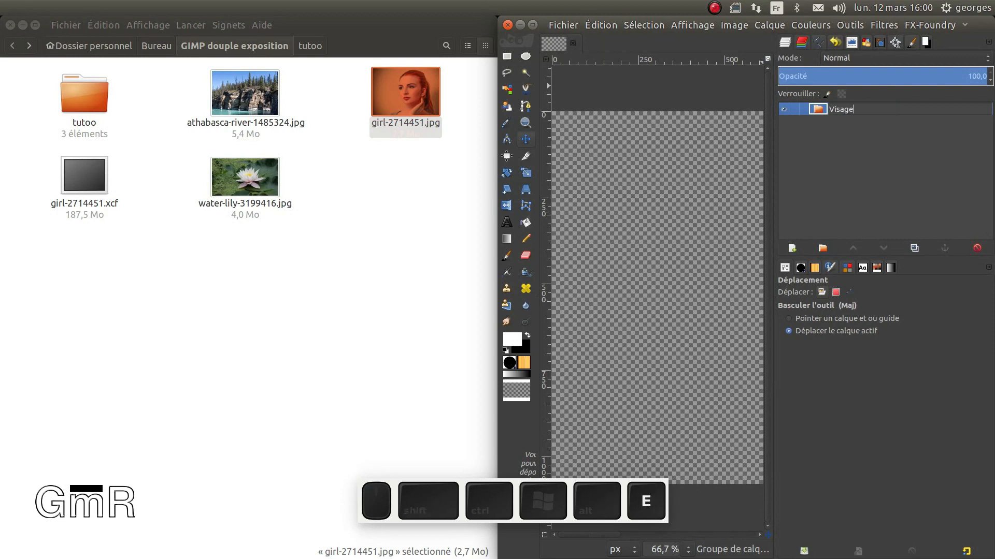
pyautogui.press('Return')
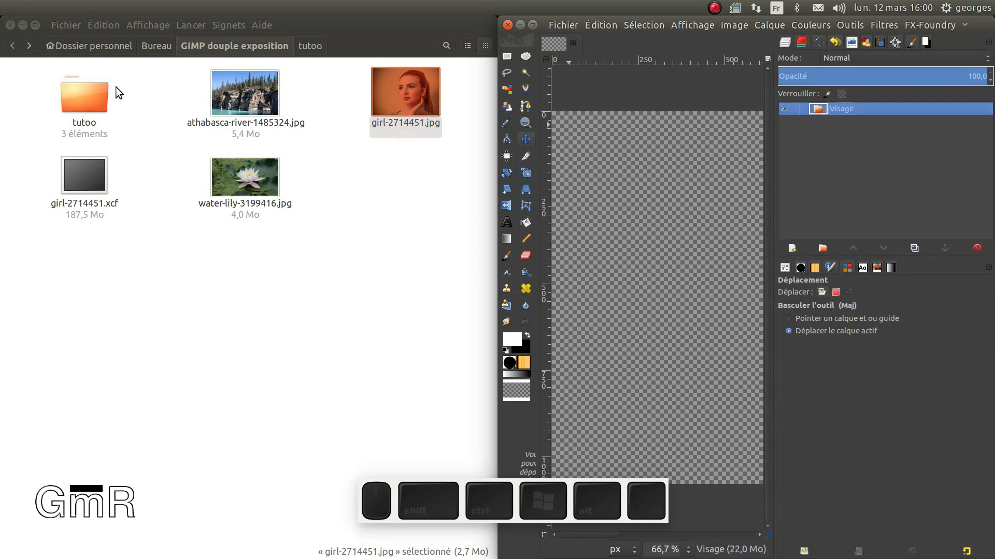
# Step: Import athabasca-river-1485324.jpg and girl-2714451.jpg as layers into the Visage group, with the girl above the river
pyautogui.click(254, 99)
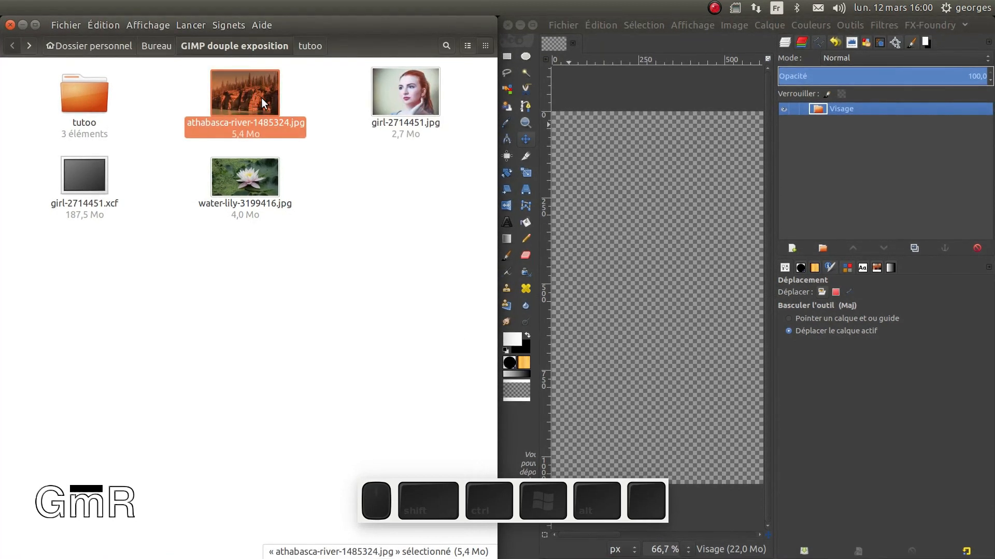
pyautogui.keyDown('shift'); pyautogui.click(402, 102); pyautogui.keyUp('shift')
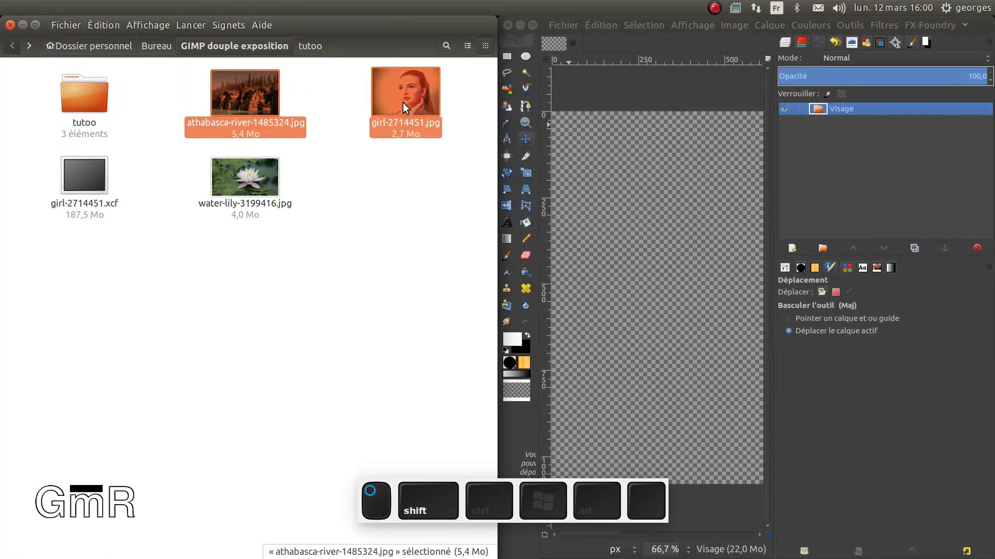
pyautogui.moveTo(402, 102); pyautogui.dragTo(867, 116)
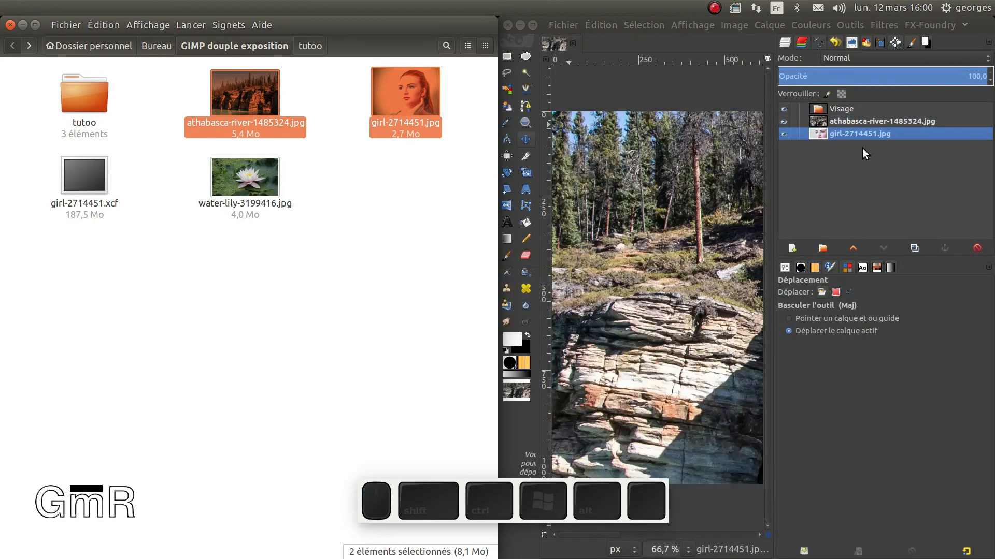
pyautogui.moveTo(823, 124)
pyautogui.mouseDown()
pyautogui.moveTo(824, 109)
pyautogui.moveTo(836, 126)
pyautogui.moveTo(835, 113)
pyautogui.mouseUp()
pyautogui.click(828, 128)
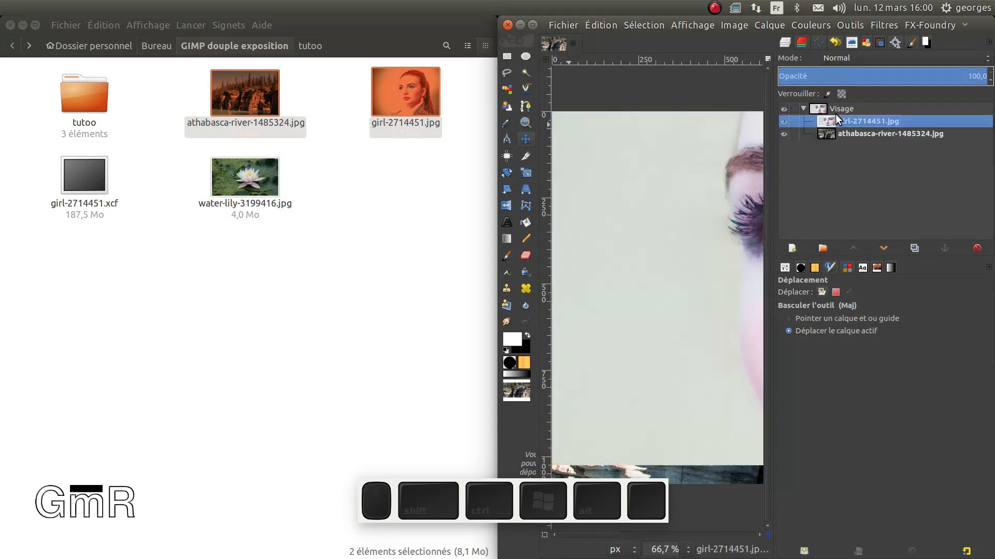
# Step: Add an alpha channel to both the girl-2714451.jpg and athabasca-river-1485324.jpg layers
pyautogui.rightClick(849, 121)
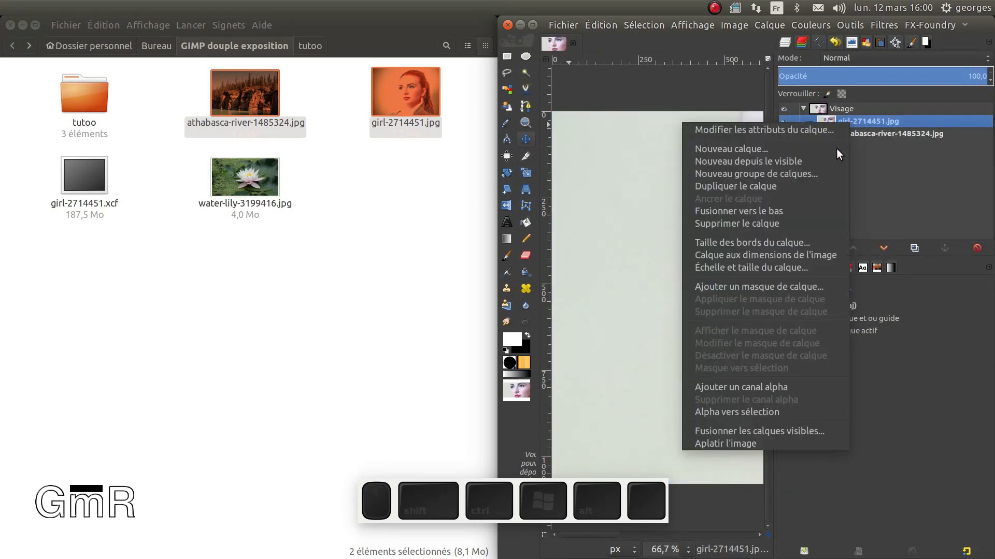
pyautogui.click(769, 388)
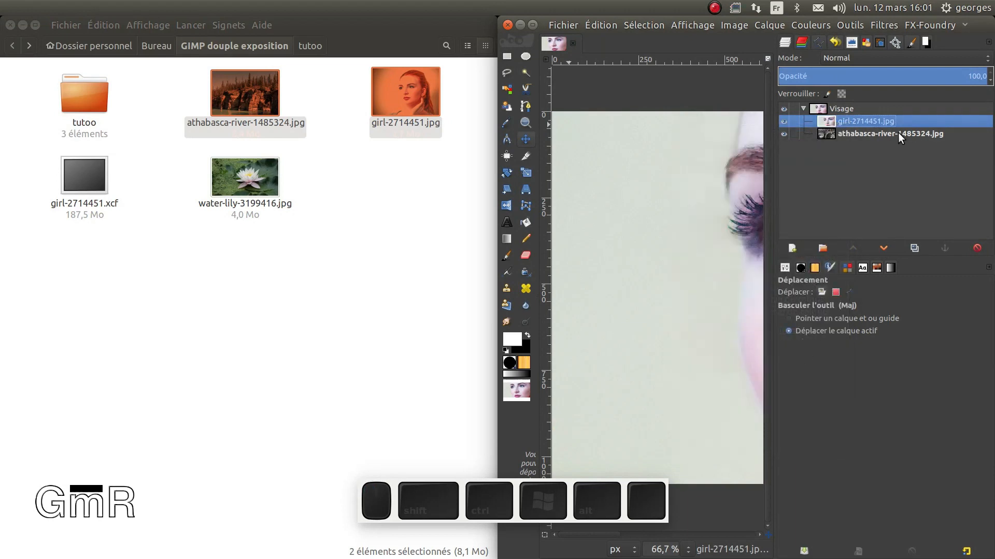
pyautogui.click(881, 132)
pyautogui.rightClick(882, 132)
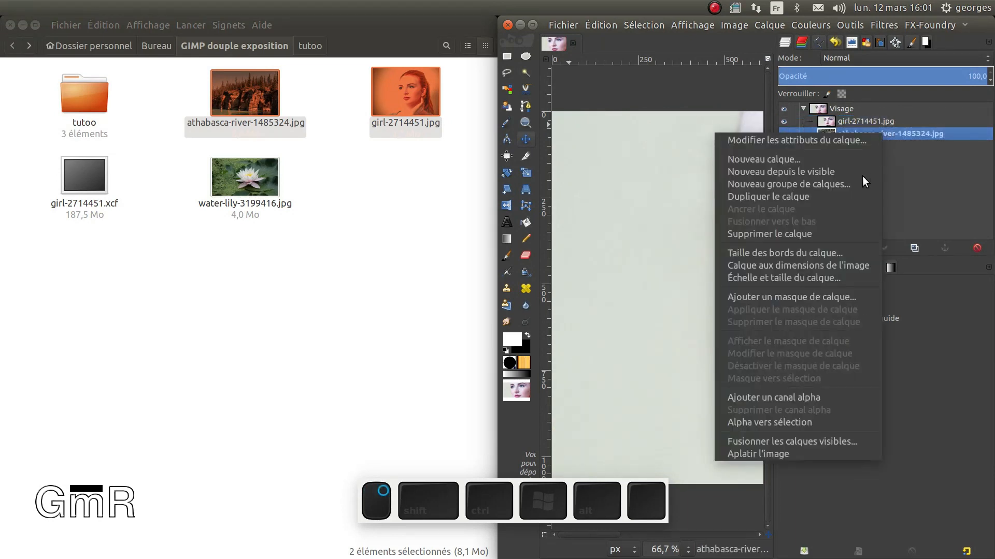
pyautogui.click(771, 394)
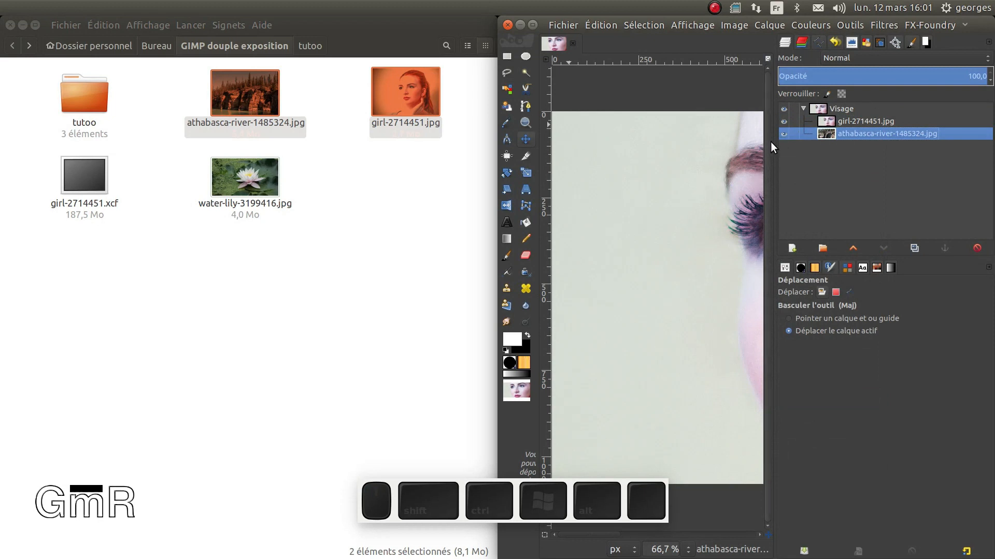
# Step: Create a layer group named Texte and place it above the Visage group, outside of it
pyautogui.click(835, 203)
pyautogui.click(843, 110)
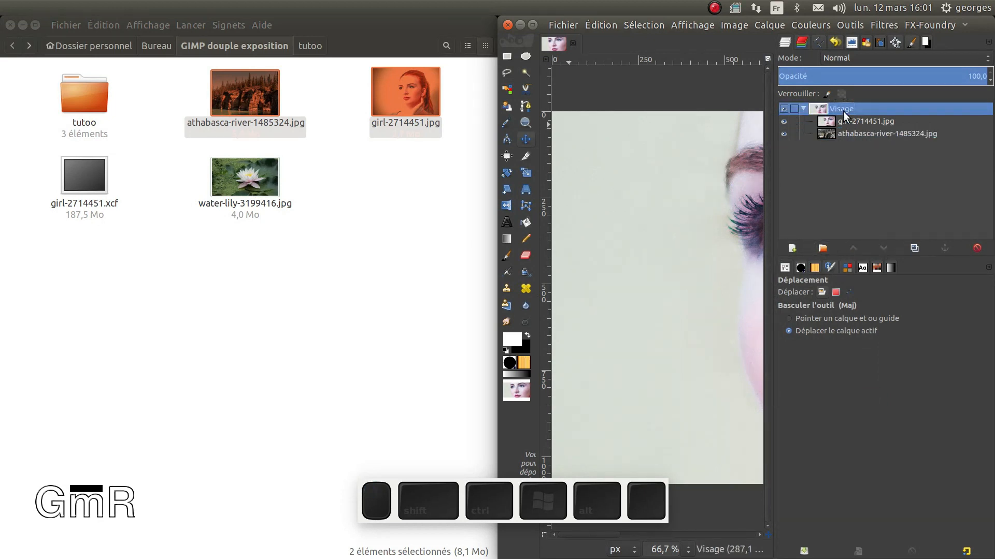
pyautogui.click(821, 248)
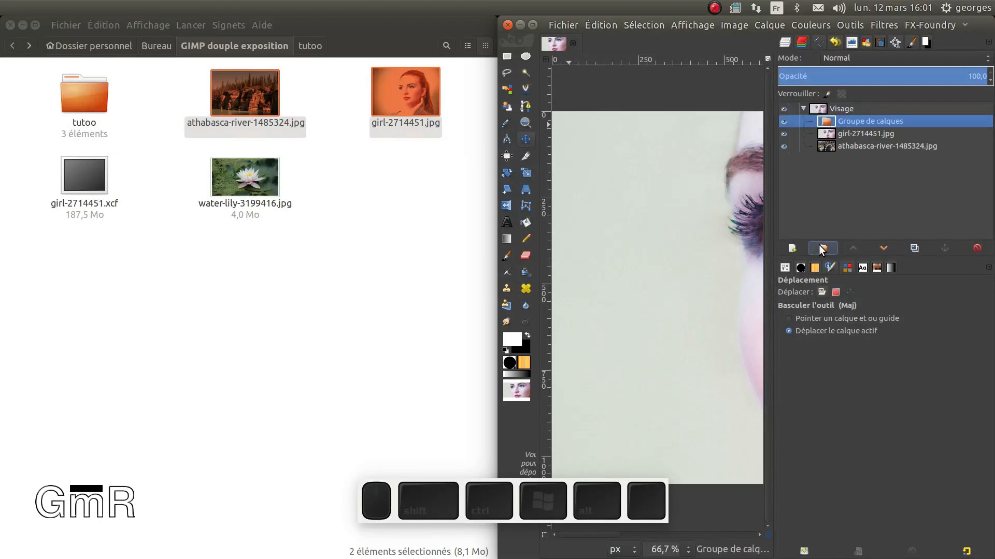
pyautogui.doubleClick(864, 122)
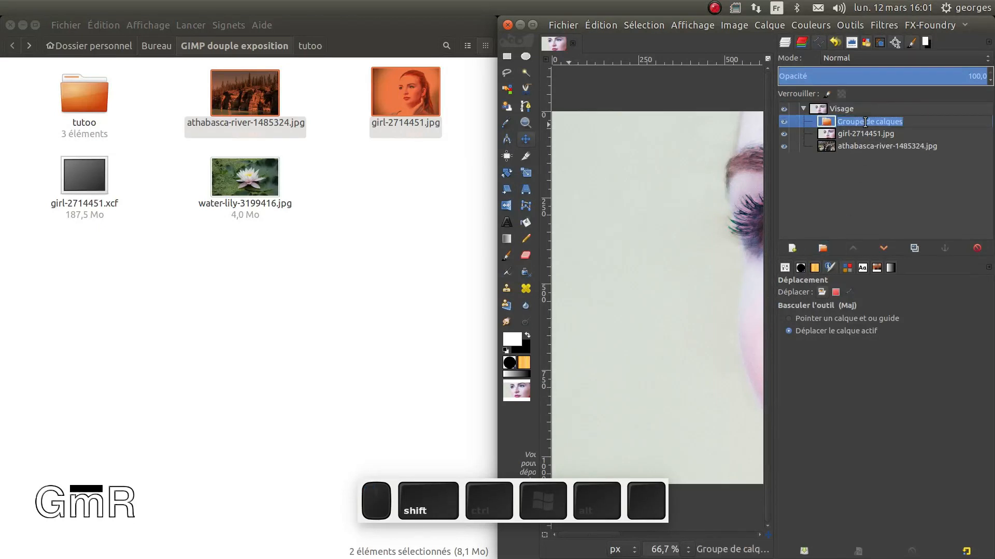
pyautogui.write('Tet')
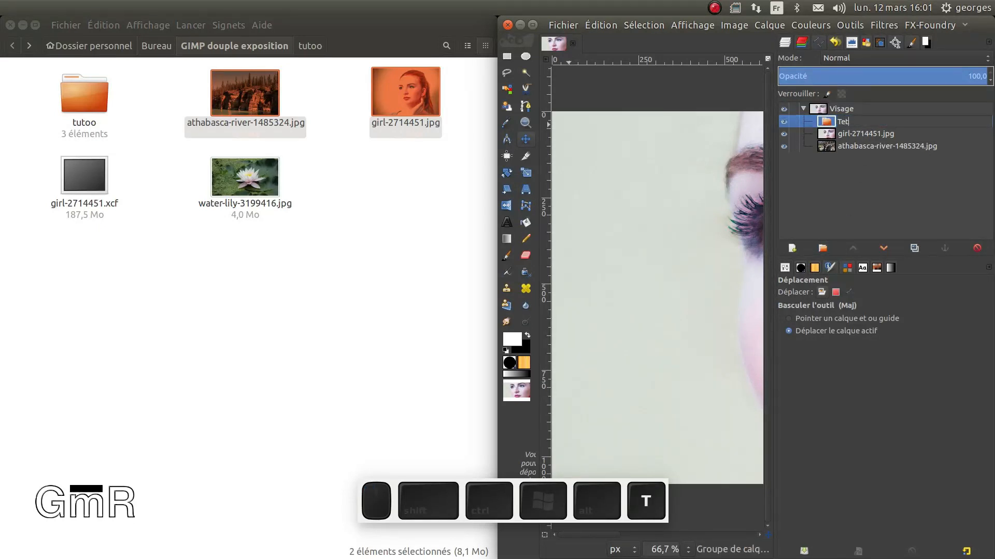
pyautogui.write('xte')
pyautogui.press('Return')
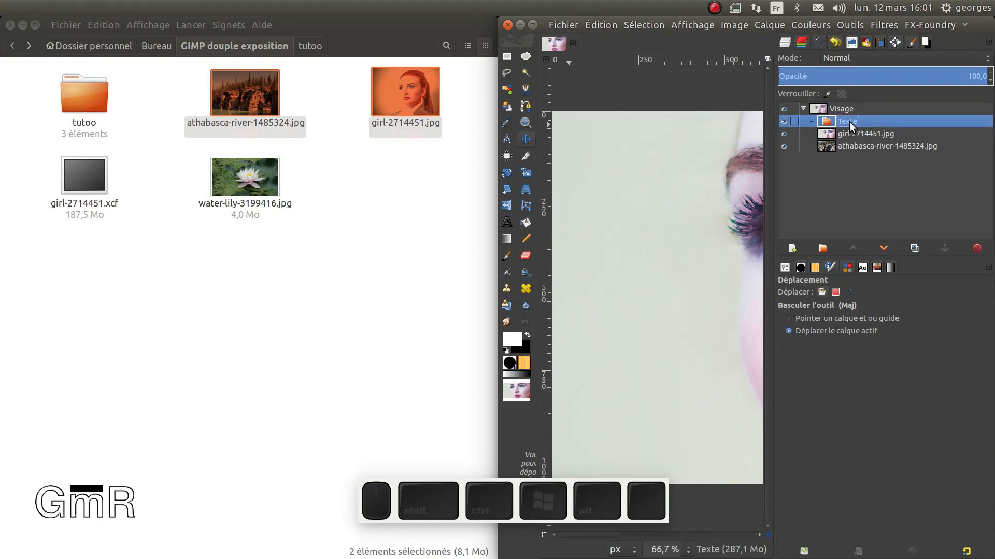
pyautogui.moveTo(838, 125); pyautogui.dragTo(845, 109)
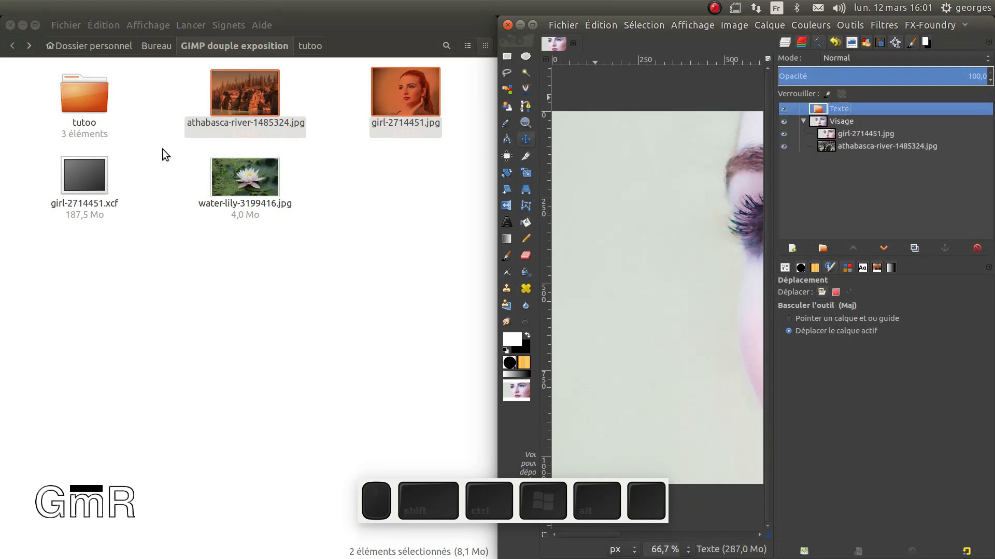
# Step: Import water-lily-3199416.jpg into the Texte group and add an alpha channel to its layer
pyautogui.click(251, 188)
pyautogui.moveTo(251, 187); pyautogui.dragTo(882, 122)
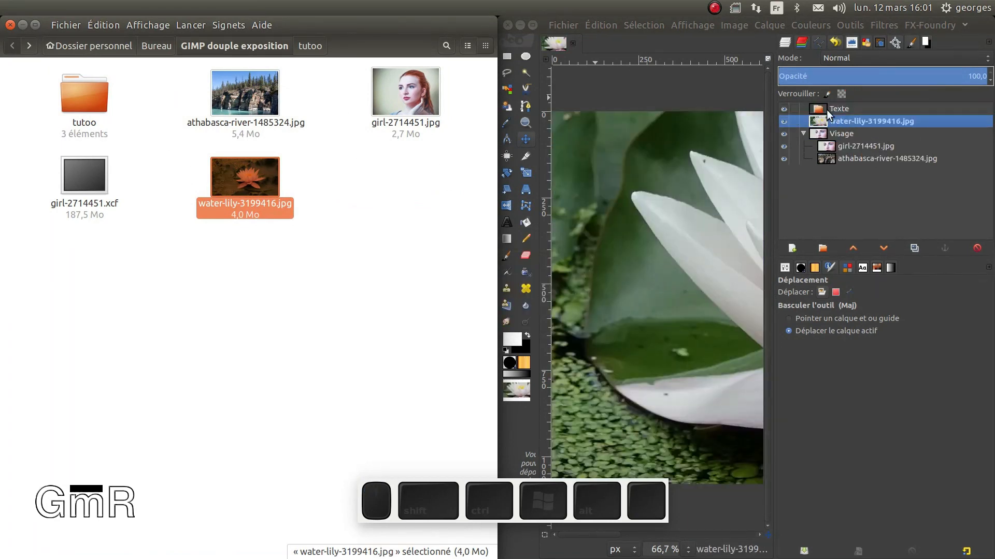
pyautogui.moveTo(828, 117); pyautogui.dragTo(845, 110)
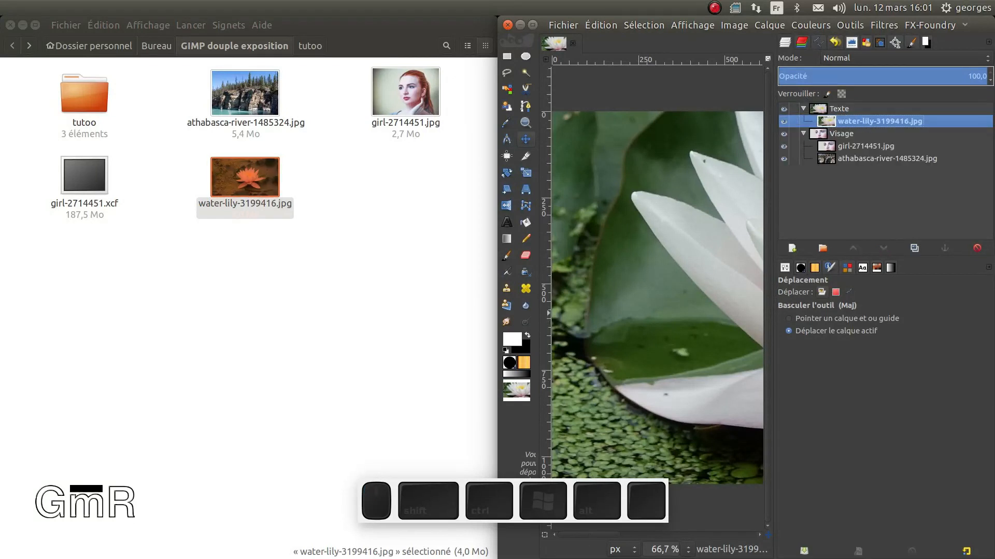
pyautogui.click(2, 280)
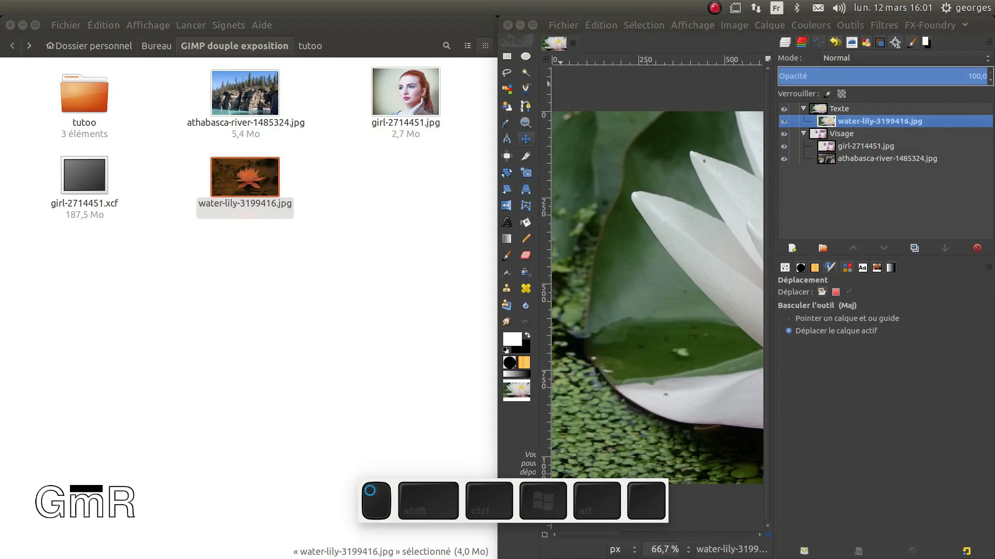
pyautogui.rightClick(884, 117)
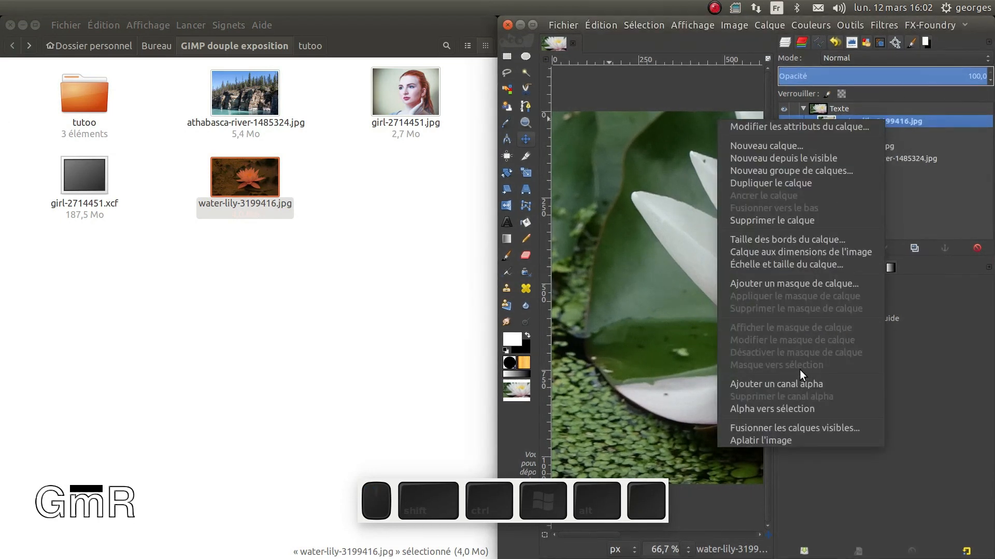
pyautogui.click(791, 381)
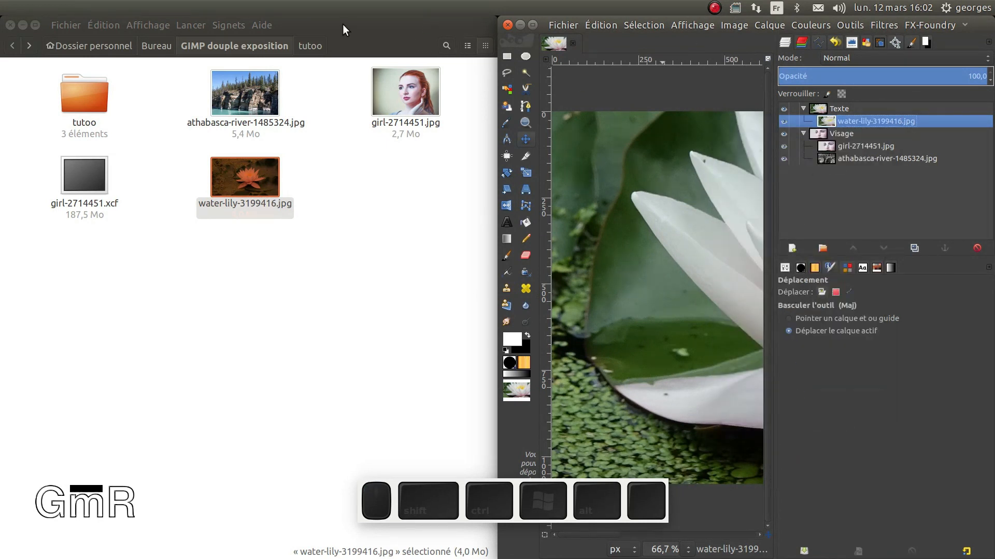
# Step: Maximize the image window in place of the file manager and collapse the Visage layer group
pyautogui.click(23, 25)
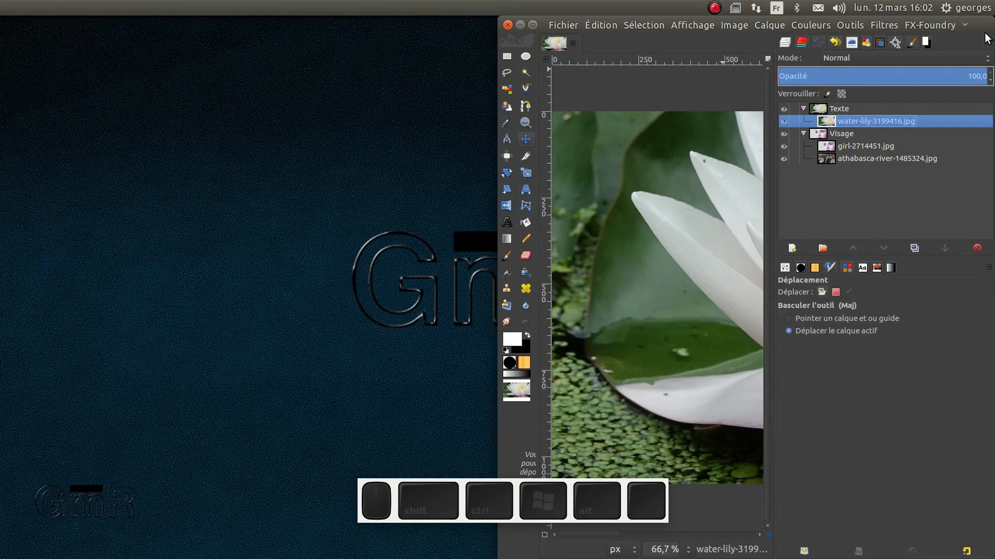
pyautogui.doubleClick(984, 30)
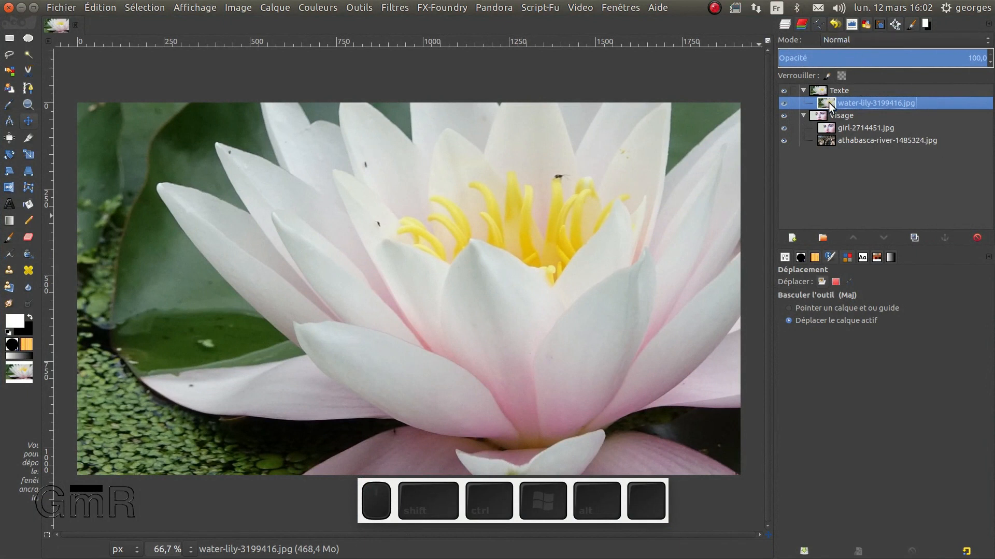
pyautogui.click(804, 116)
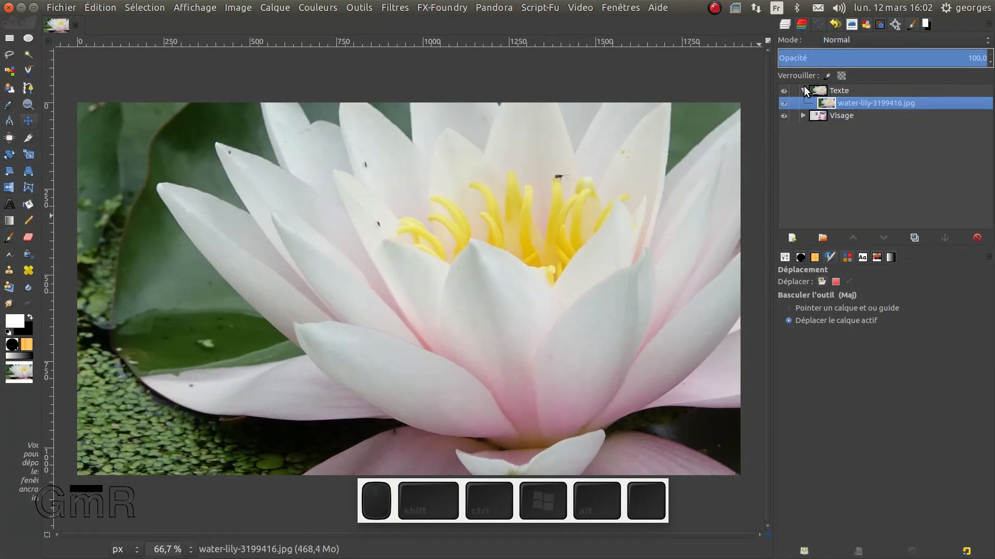
# Step: Collapse the Texte layer group and hide it
pyautogui.click(803, 88)
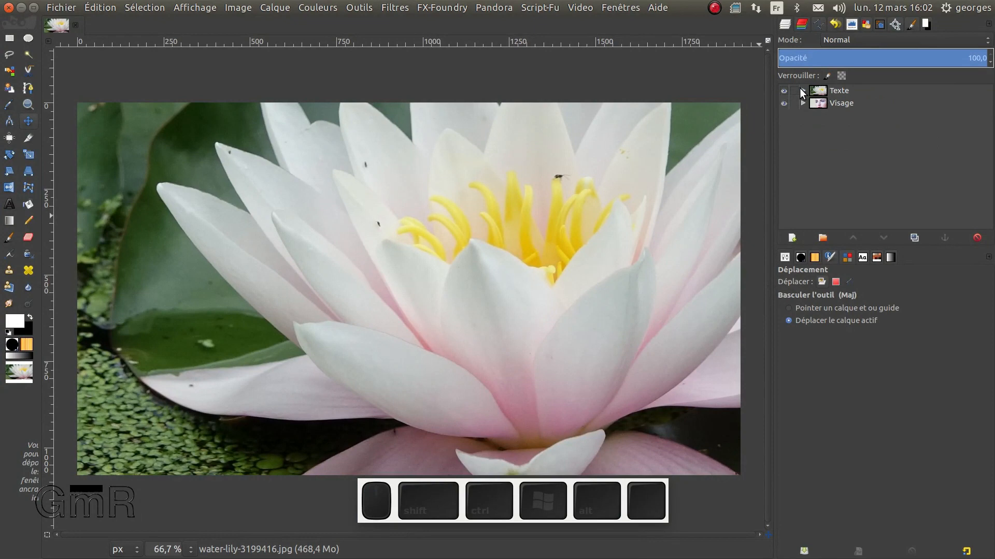
pyautogui.click(782, 90)
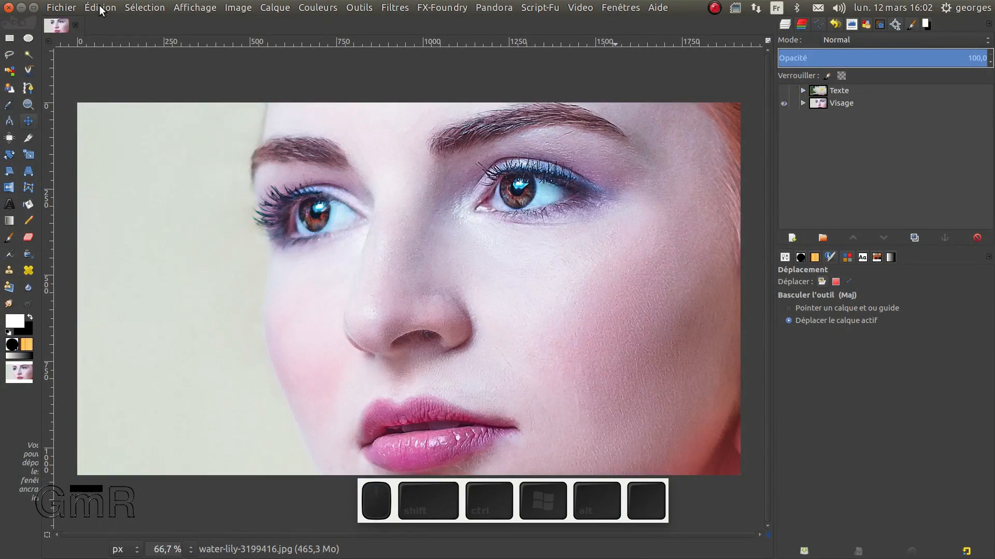
# Step: Save the image as double_exposition_demo.xcf in the tutoo folder inside GIMP douple exposition
pyautogui.click(58, 7)
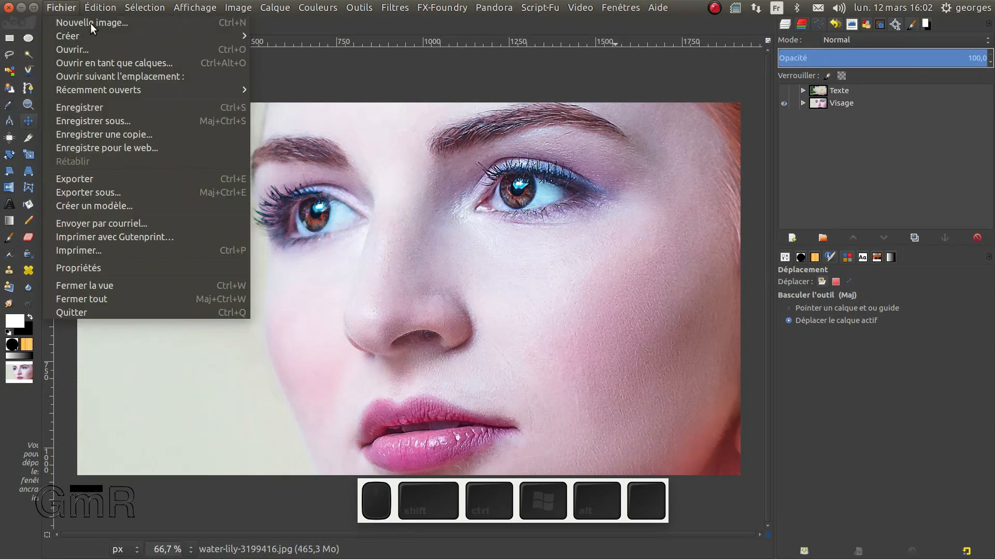
pyautogui.click(110, 105)
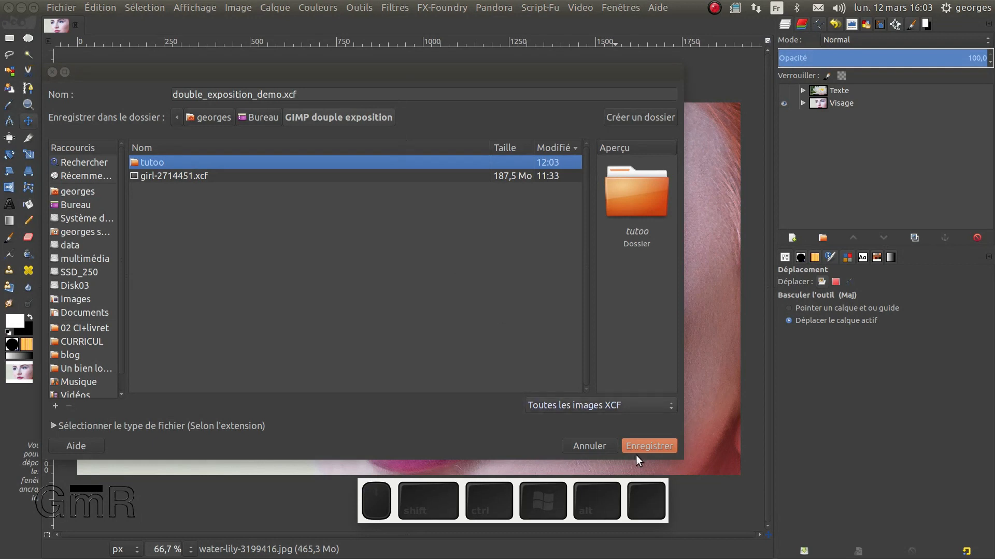
pyautogui.click(654, 446)
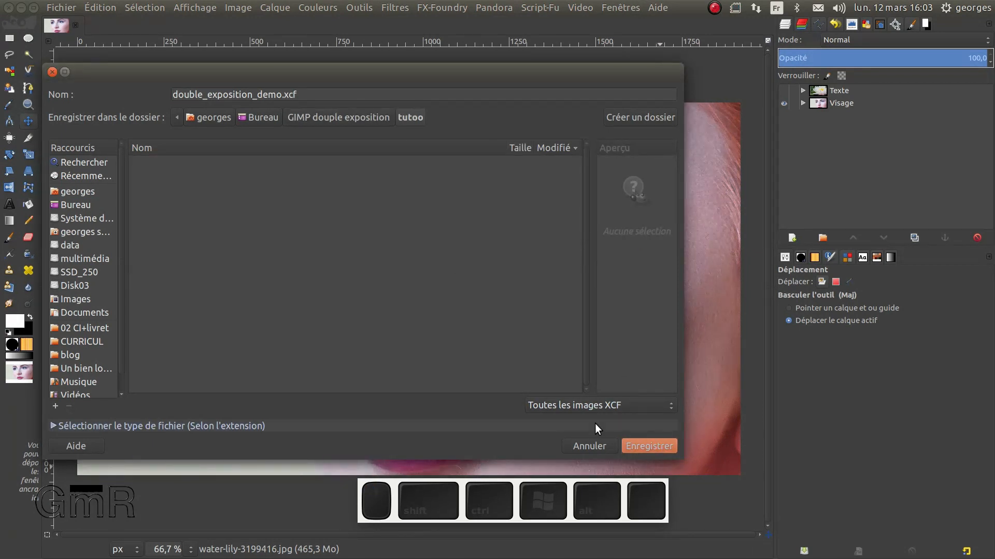
pyautogui.click(637, 447)
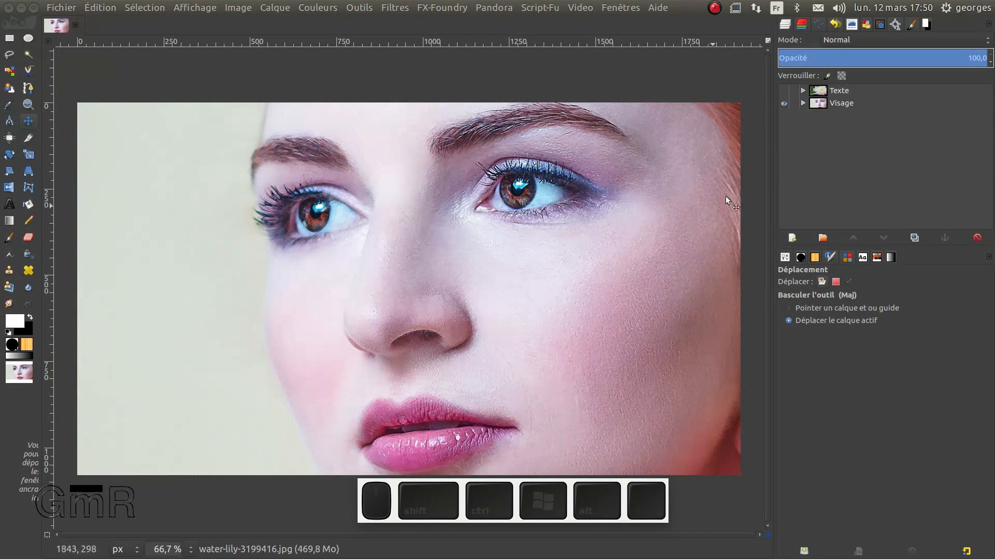
# Step: Start the Scale tool on the girl-2714451.jpg layer in the Visage group, and hide both that layer and athabasca-river-1485324.jpg
pyautogui.click(803, 103)
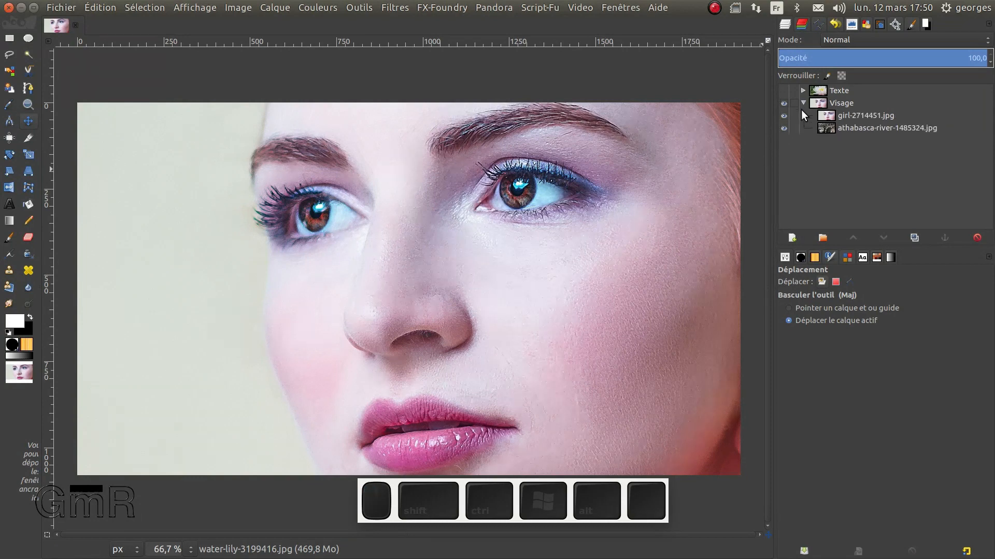
pyautogui.click(878, 115)
pyautogui.keyDown('ctrl'); pyautogui.scroll(-1, 215, 165); pyautogui.keyUp('ctrl')
pyautogui.keyDown('ctrl'); pyautogui.scroll(-2, 216, 166); pyautogui.keyUp('ctrl')
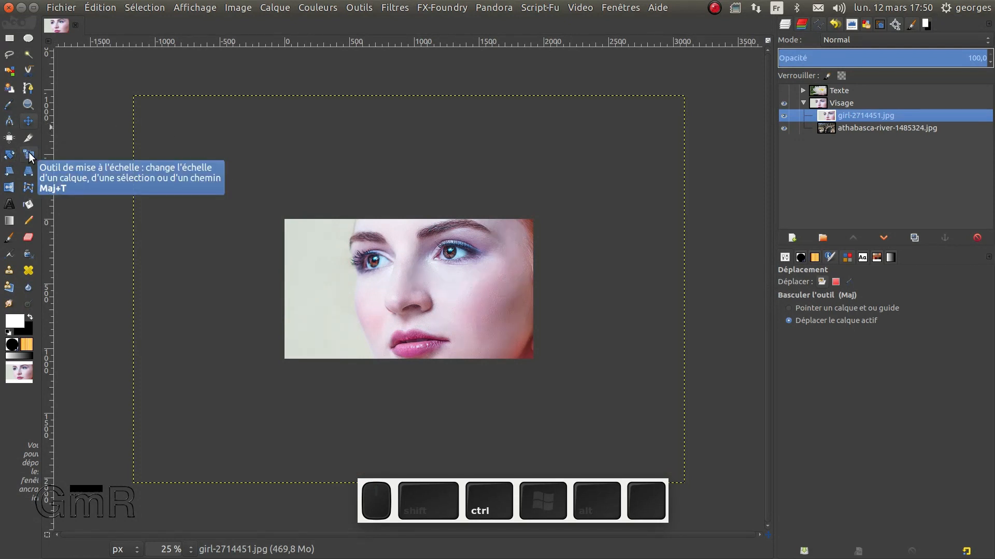
pyautogui.click(381, 239)
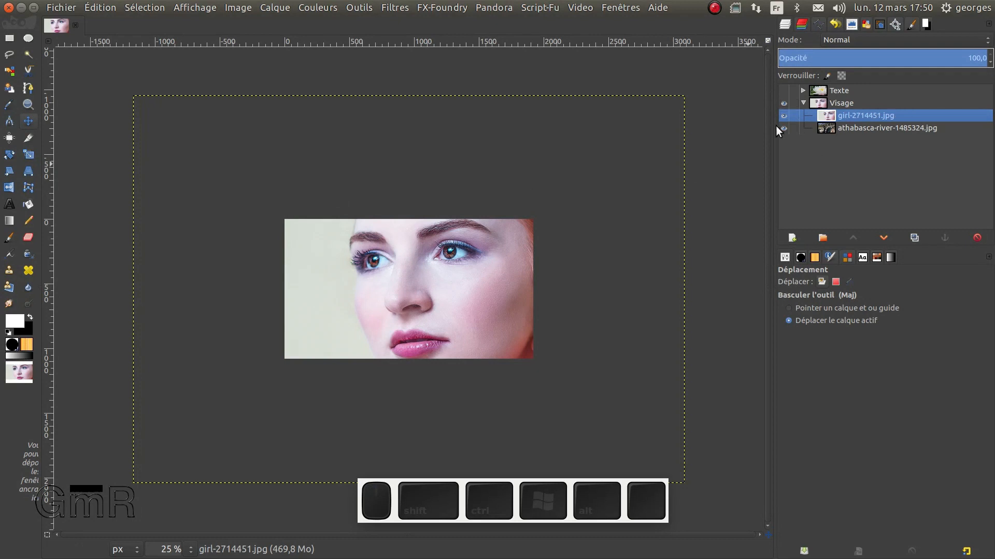
pyautogui.click(29, 155)
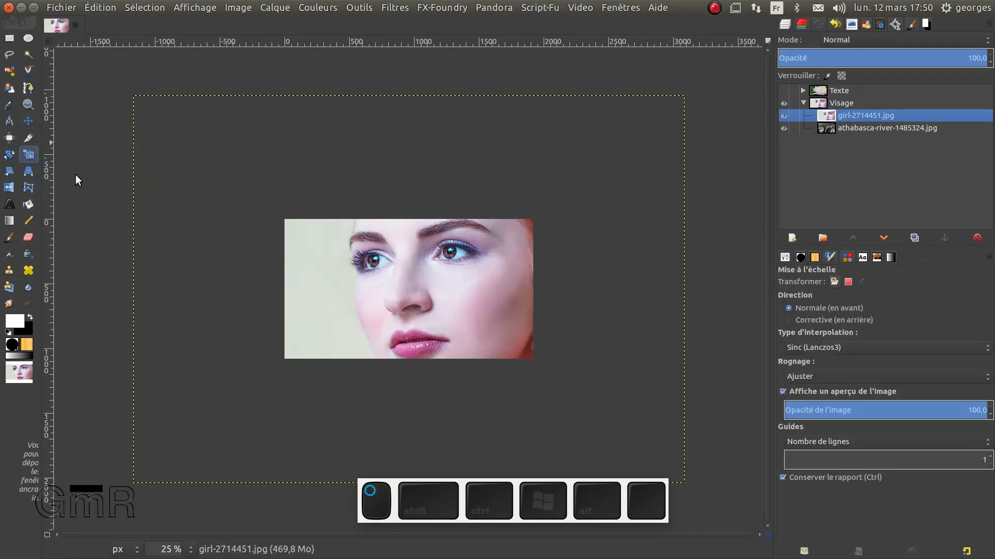
pyautogui.click(448, 287)
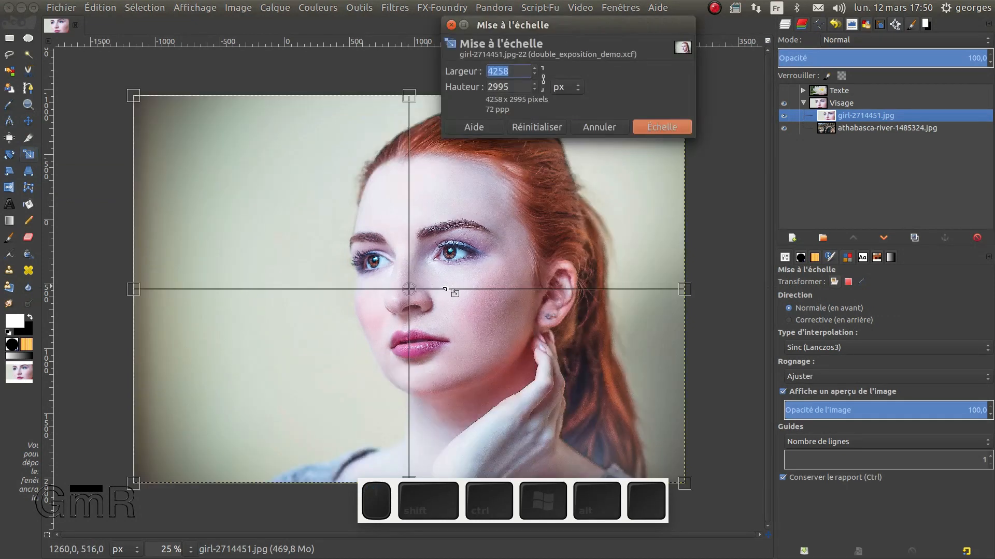
pyautogui.click(783, 128)
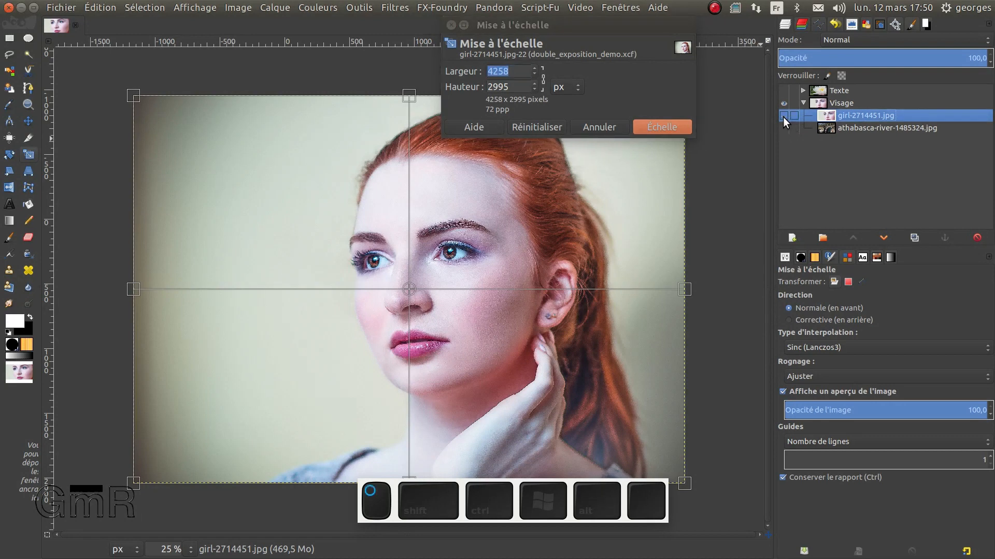
pyautogui.click(783, 116)
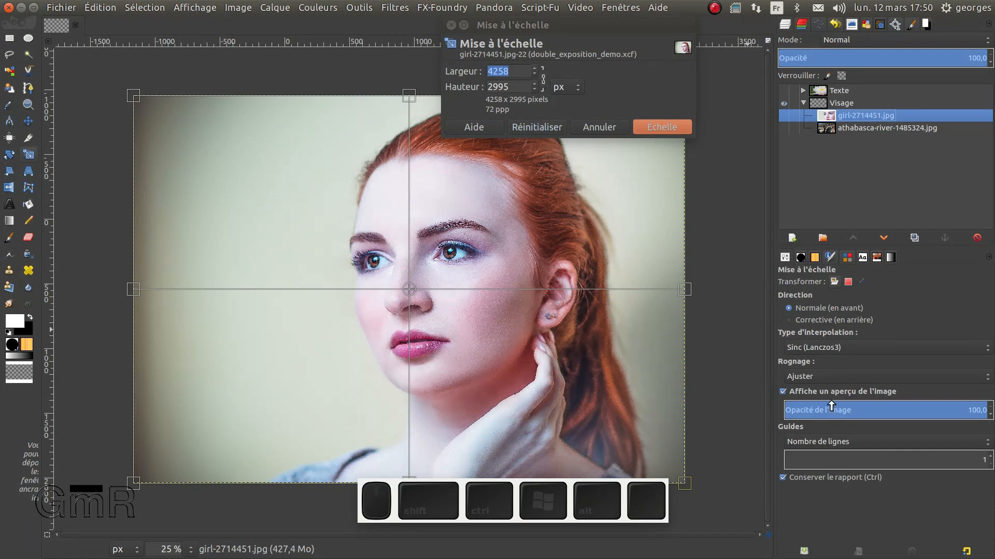
# Step: Keep Sinc (Lanczos3) interpolation and Ajuster clipping for the scaling, and lower the preview opacity to 32.8
pyautogui.click(782, 261)
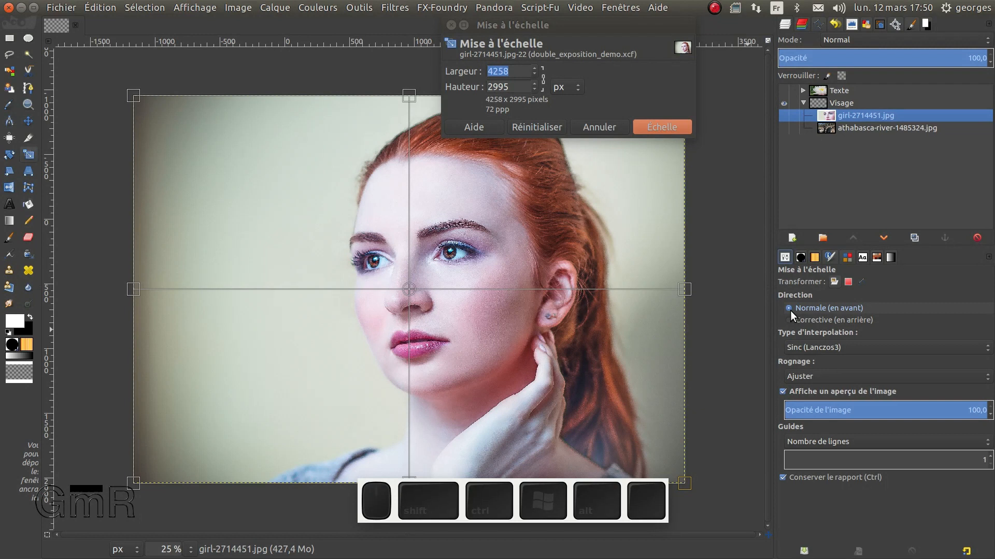
pyautogui.click(824, 350)
pyautogui.click(824, 350)
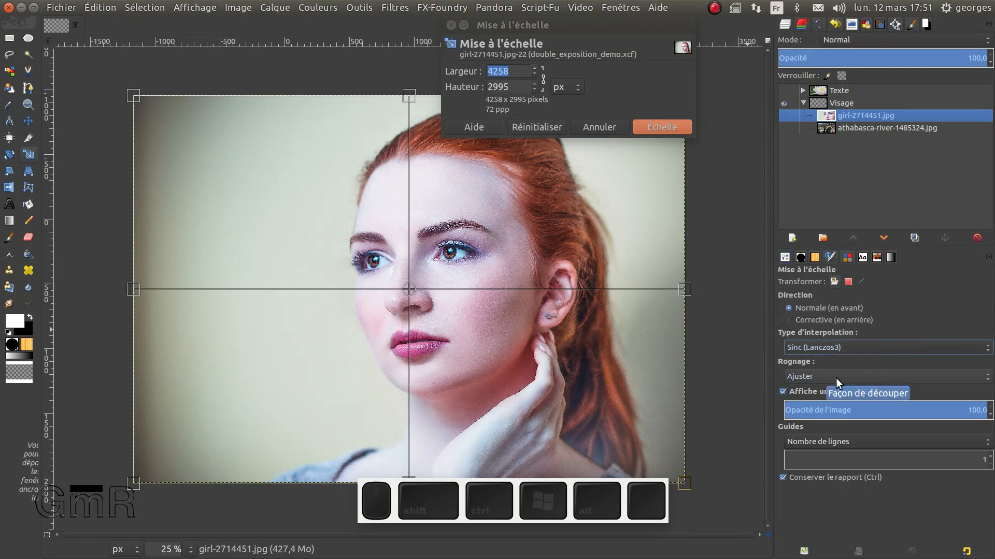
pyautogui.click(838, 375)
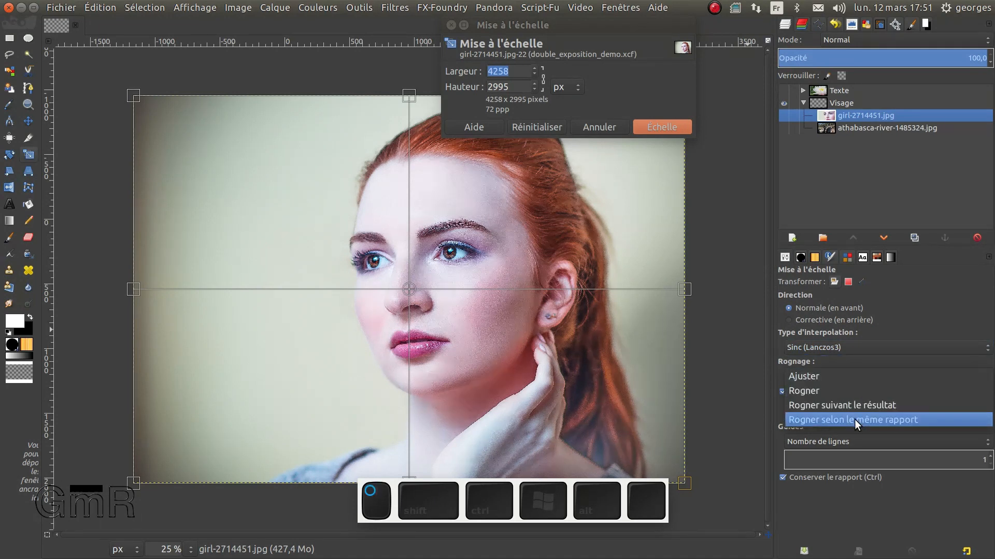
pyautogui.click(844, 375)
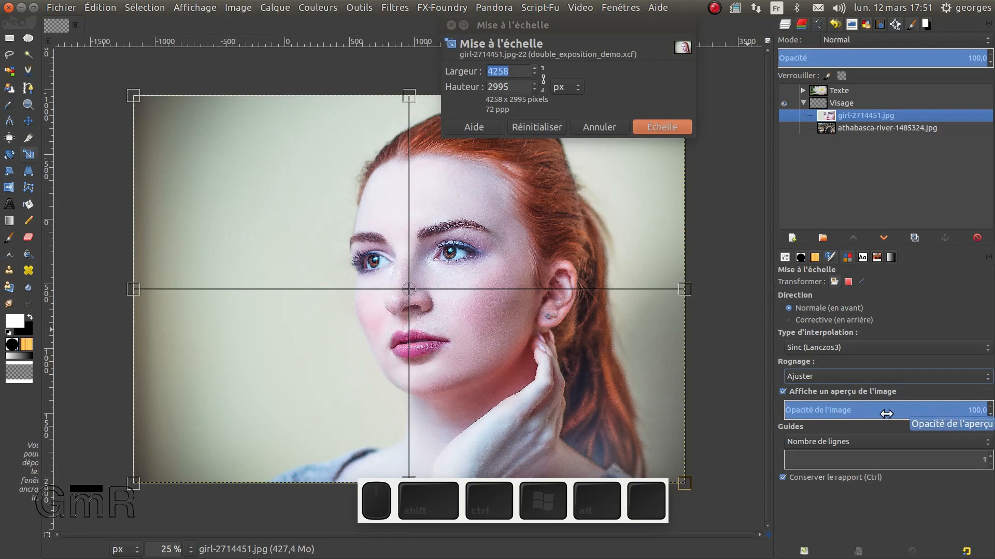
pyautogui.moveTo(940, 414); pyautogui.dragTo(984, 410)
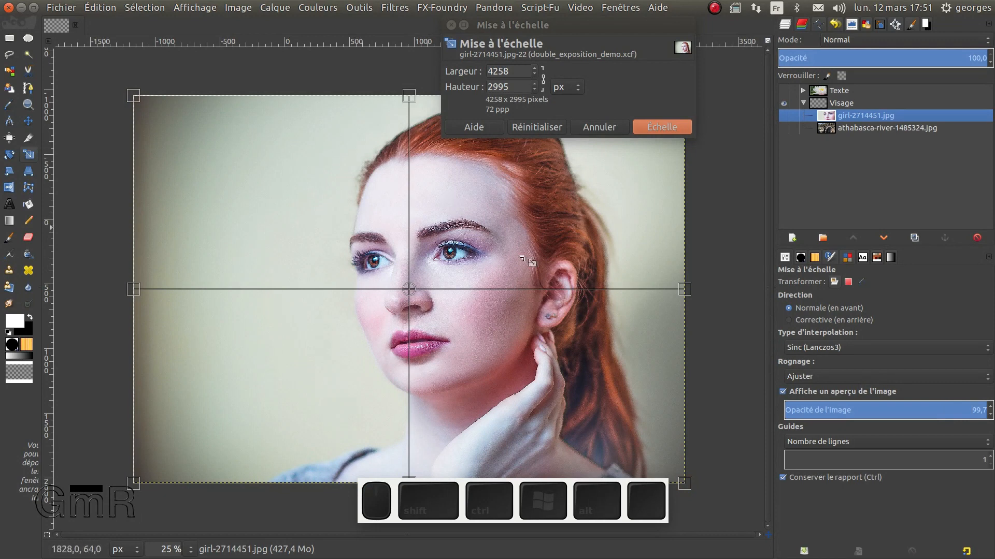
pyautogui.click(870, 411)
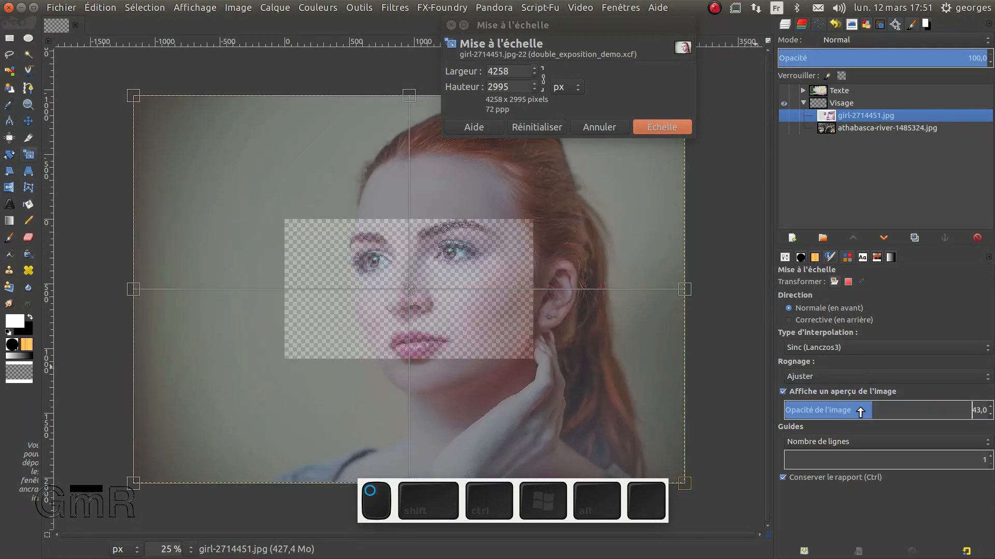
pyautogui.moveTo(860, 413); pyautogui.dragTo(843, 413)
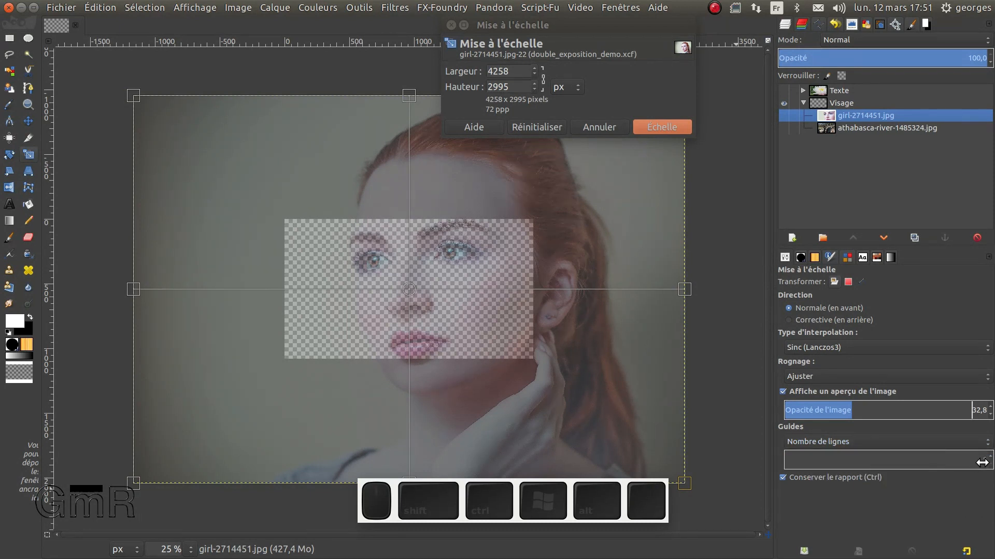
# Step: Scale the girl-2714451.jpg layer proportionally to 1551 × 1091 px, centred over the canvas, and make the layer visible
pyautogui.moveTo(685, 480); pyautogui.dragTo(539, 353)
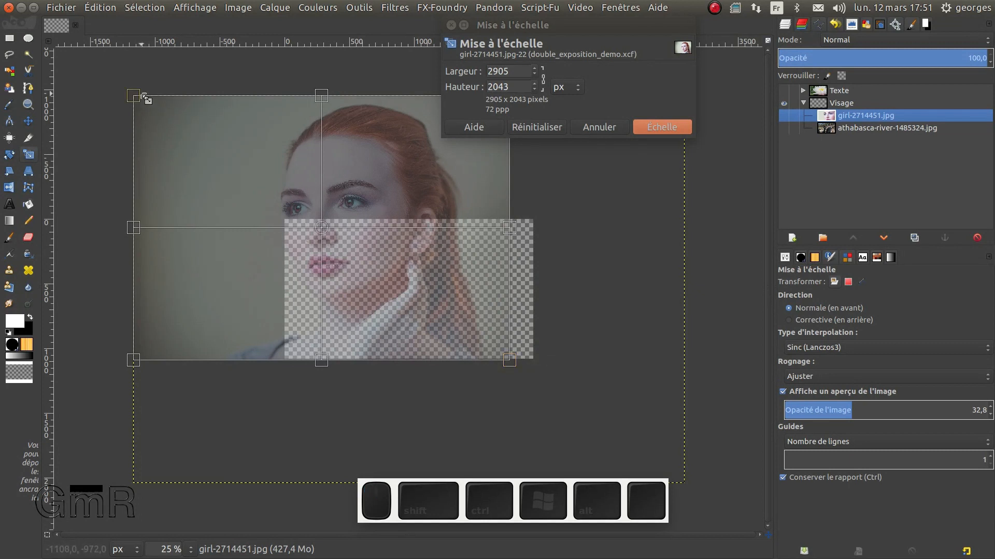
pyautogui.moveTo(143, 96); pyautogui.dragTo(279, 223)
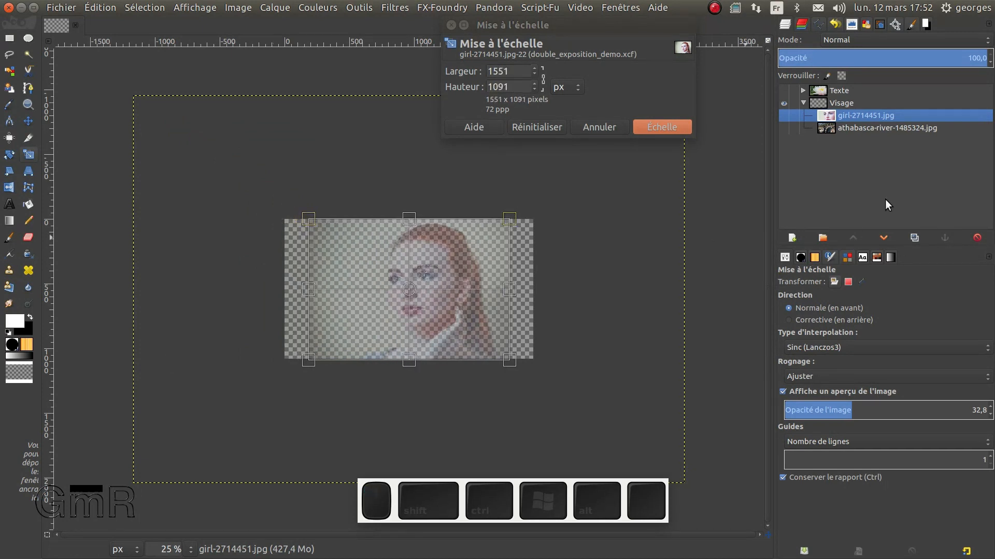
pyautogui.click(675, 130)
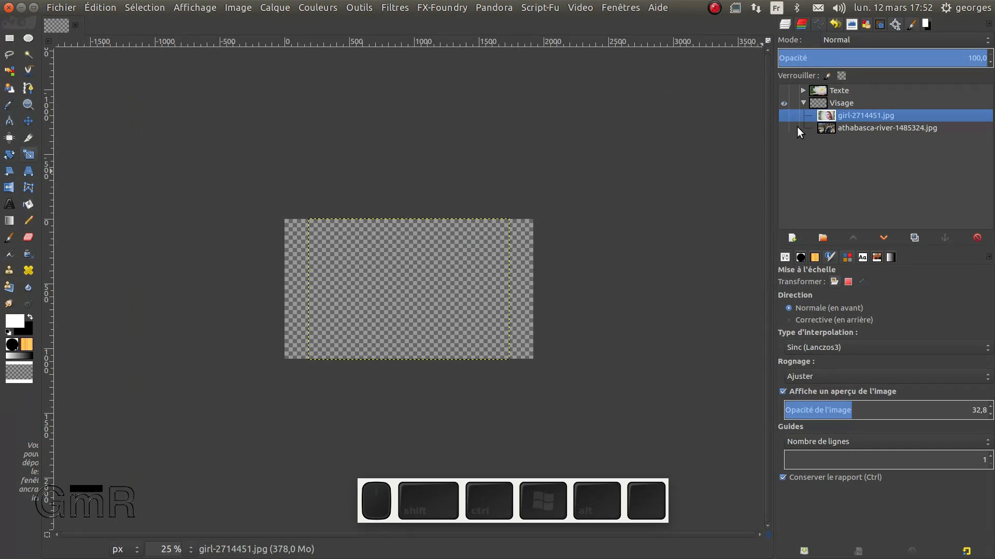
pyautogui.click(782, 113)
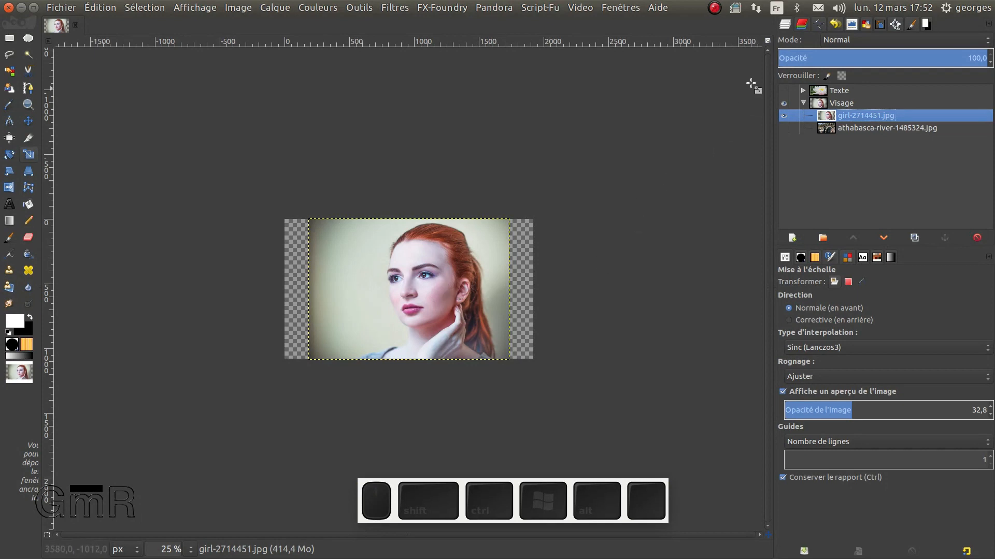
# Step: Move the girl-2714451.jpg layer horizontally until it is flush with the canvas's right edge, undoing the first upward shift
pyautogui.click(767, 40)
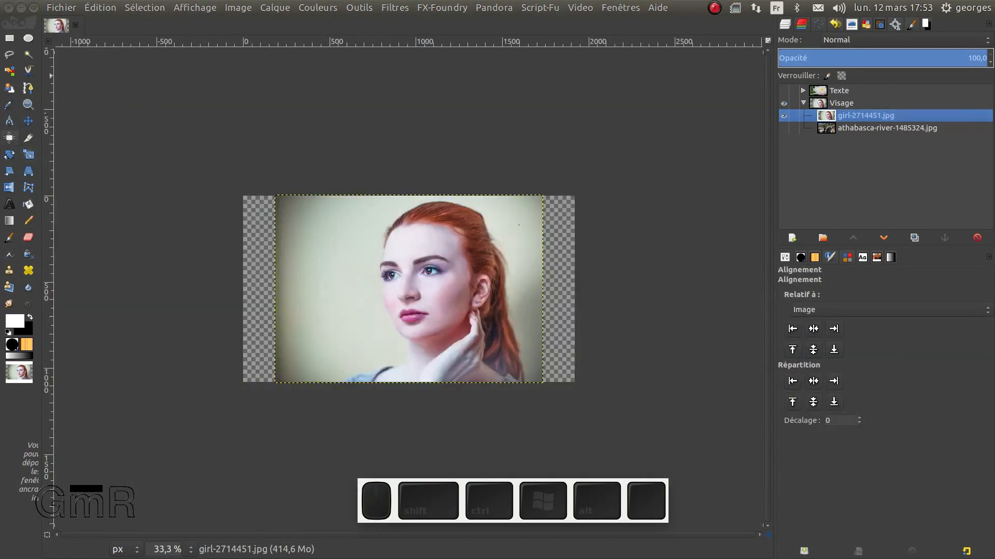
pyautogui.click(28, 120)
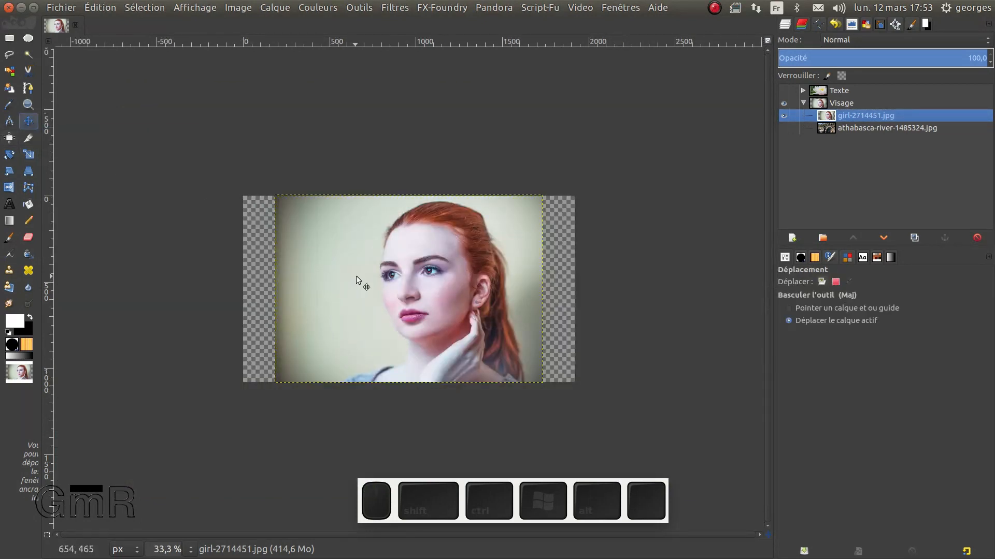
pyautogui.keyDown('ctrl'); pyautogui.scroll(1, 356, 282); pyautogui.keyUp('ctrl')
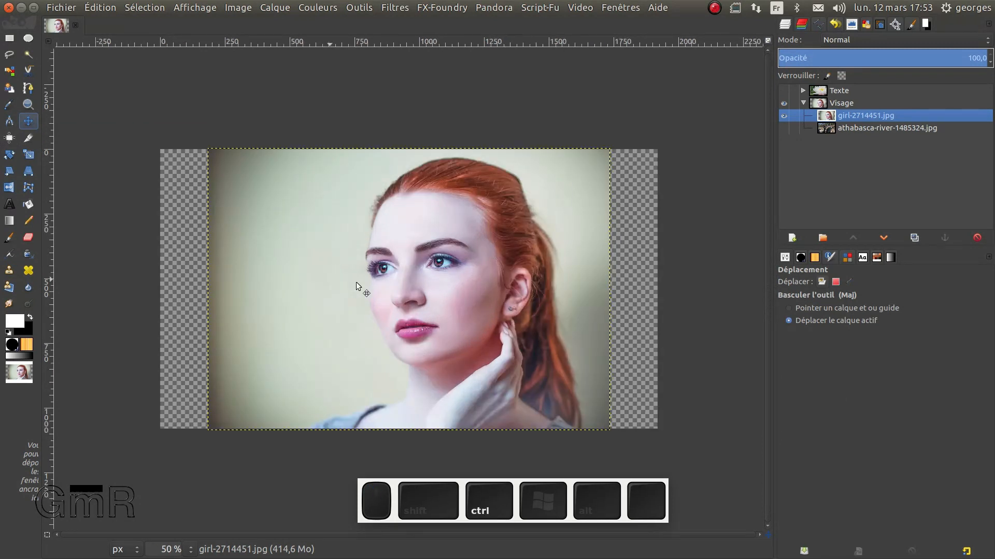
pyautogui.moveTo(356, 279)
pyautogui.mouseDown()
pyautogui.moveTo(374, 271)
pyautogui.moveTo(474, 278)
pyautogui.moveTo(358, 264)
pyautogui.mouseUp()
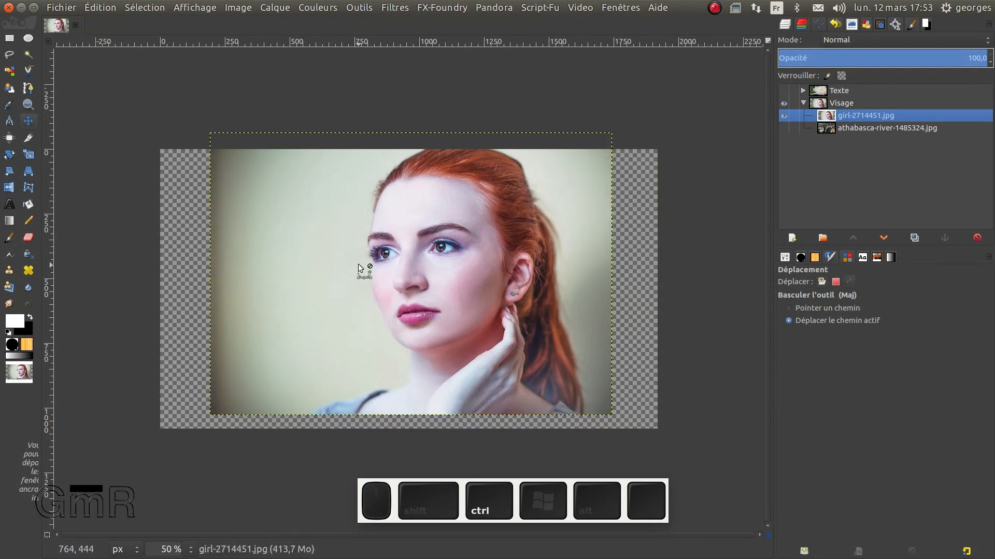
pyautogui.hotkey('ctrl', 'z')
pyautogui.press('ctrl')
pyautogui.moveTo(404, 274); pyautogui.dragTo(438, 282)
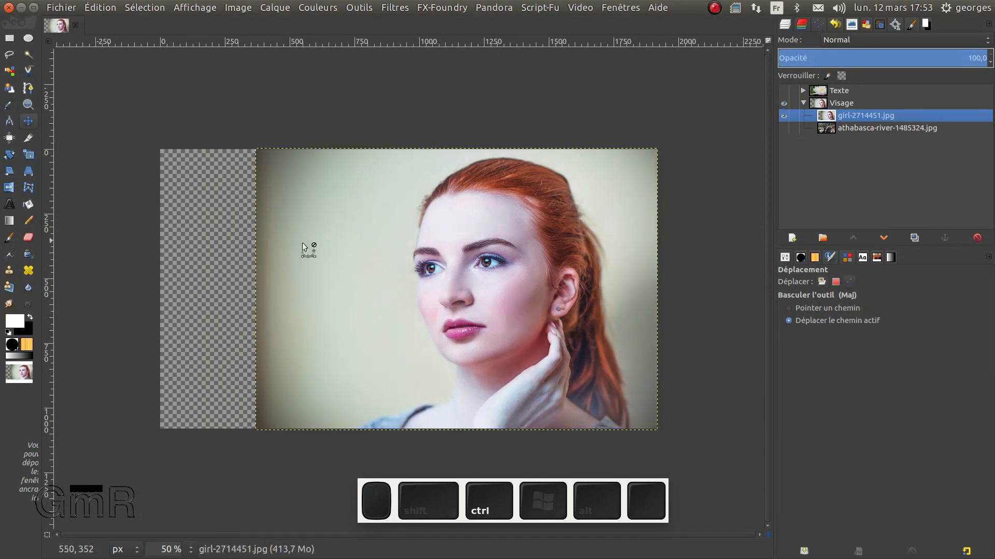
pyautogui.press('ctrl')
pyautogui.scroll(1, 384, 270)
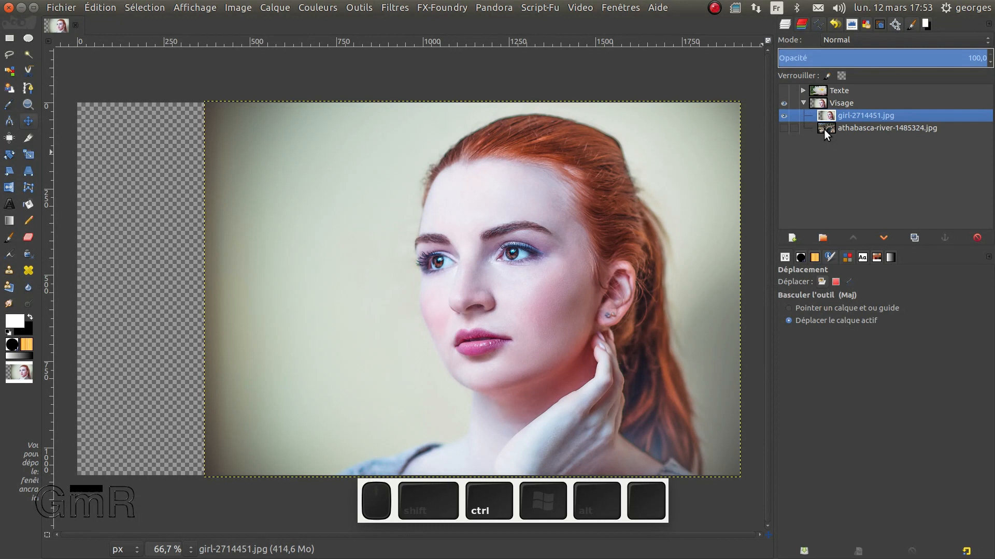
# Step: Create a white-filled 1920 × 1080 px layer and lower it to the bottom of the Visage group
pyautogui.click(794, 237)
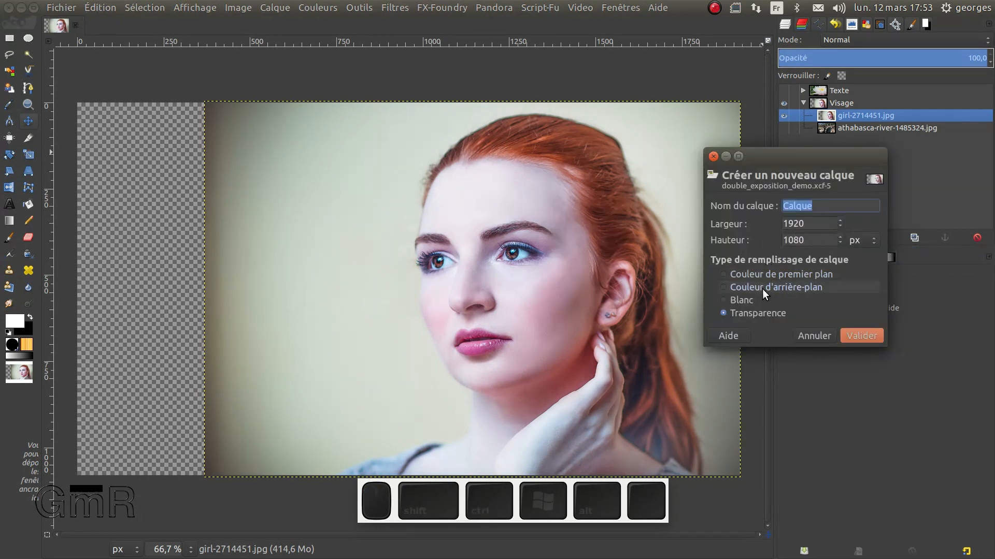
pyautogui.click(741, 300)
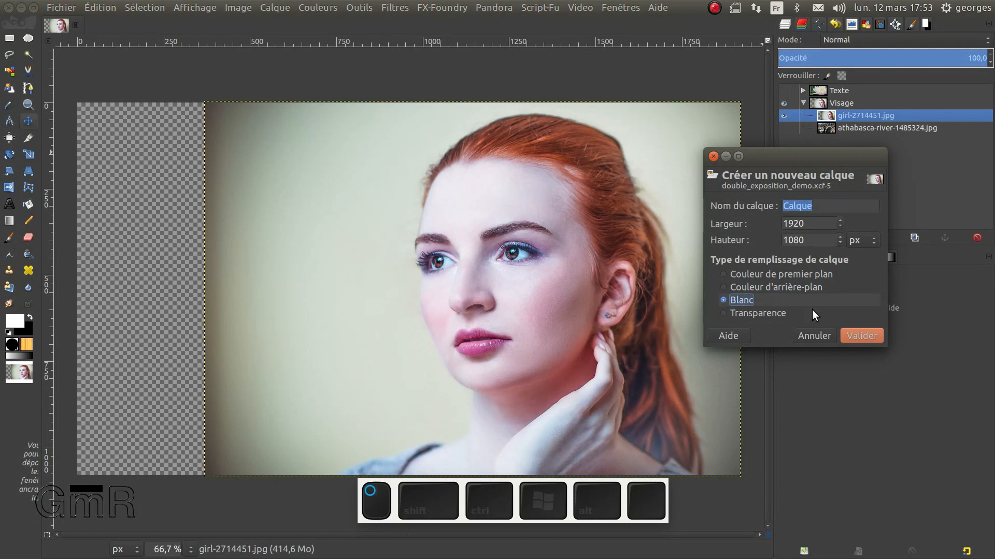
pyautogui.click(860, 336)
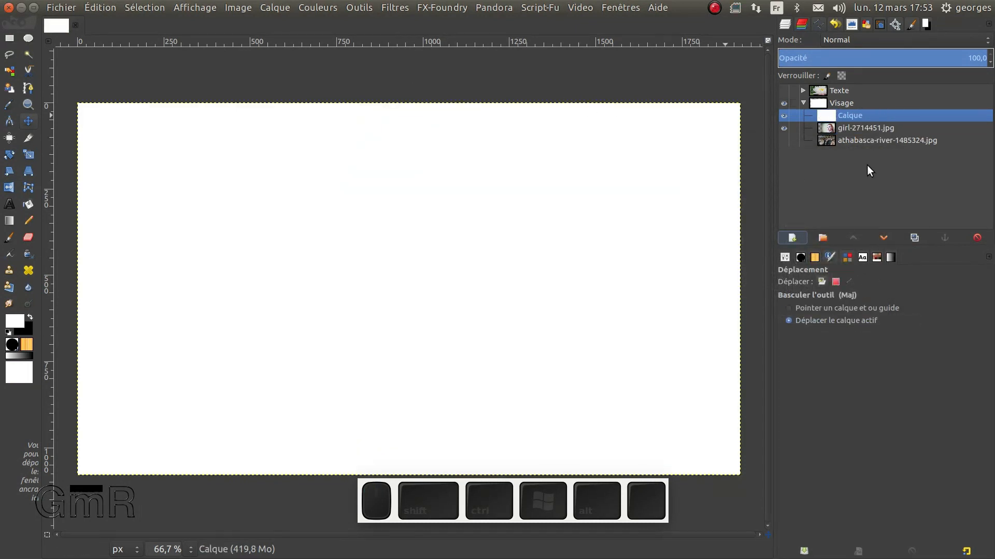
pyautogui.doubleClick(831, 114)
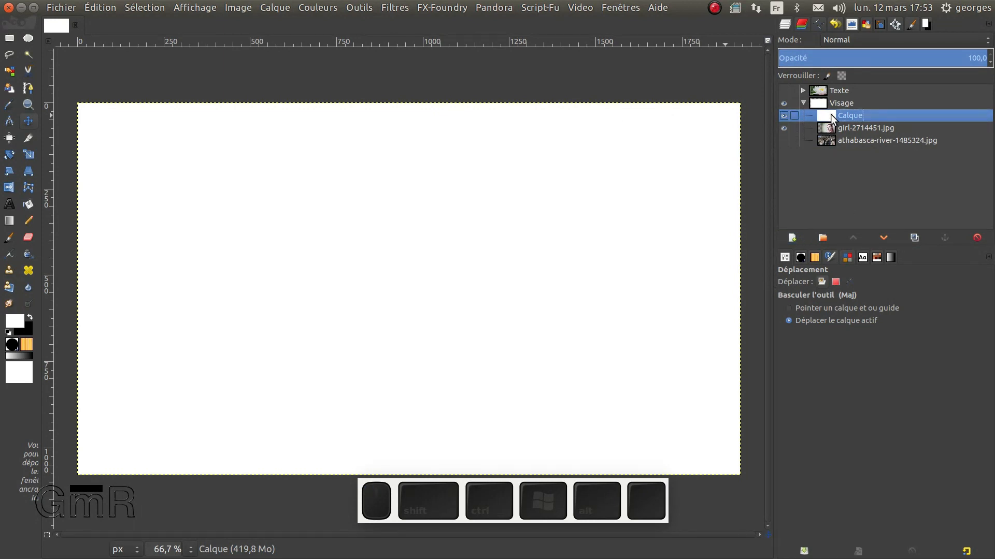
pyautogui.click(882, 237)
pyautogui.click(882, 237)
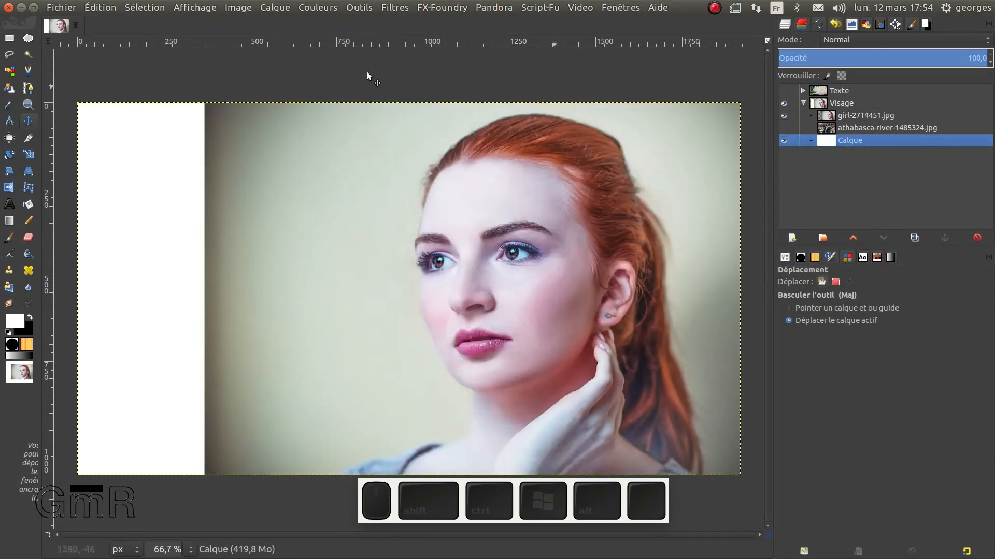
# Step: Set up the Eraser on the girl-2714451.jpg layer with the 2. Hardness 100 brush, Dynamics Off and a size of about 369
pyautogui.click(850, 116)
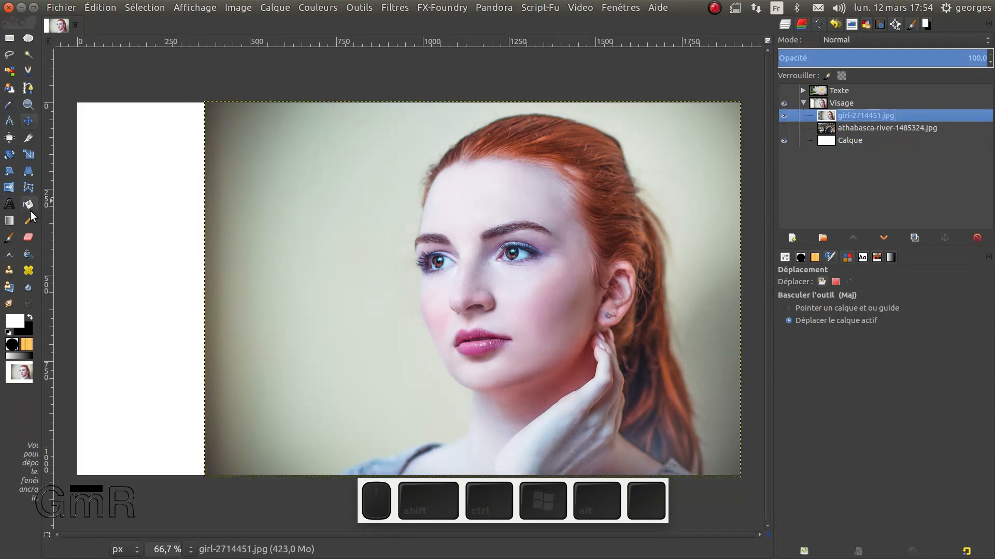
pyautogui.click(28, 237)
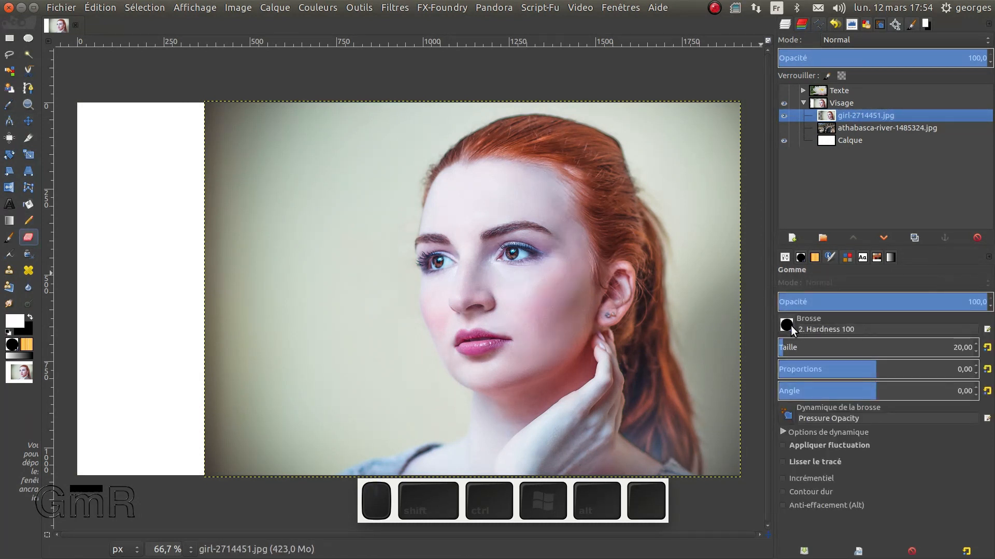
pyautogui.click(788, 416)
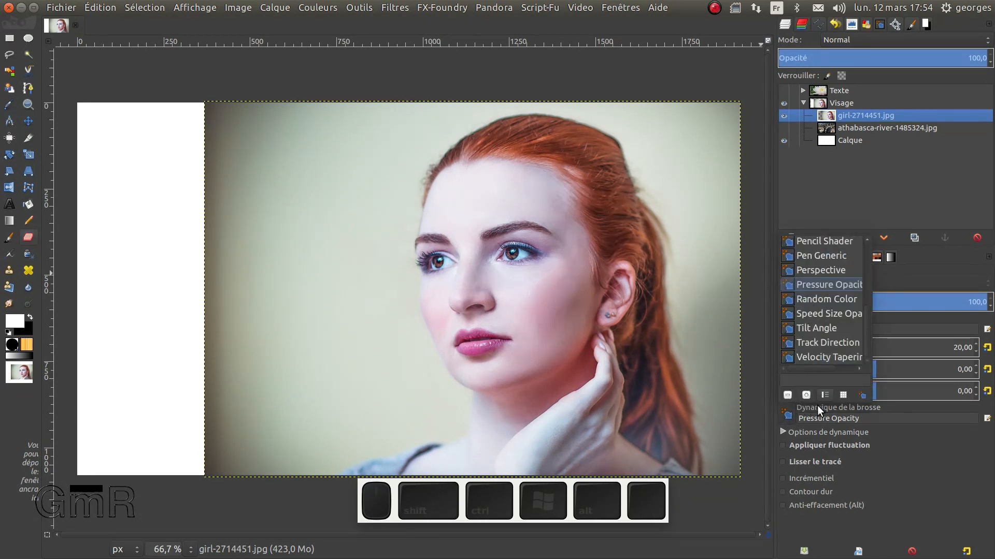
pyautogui.scroll(5, 810, 291)
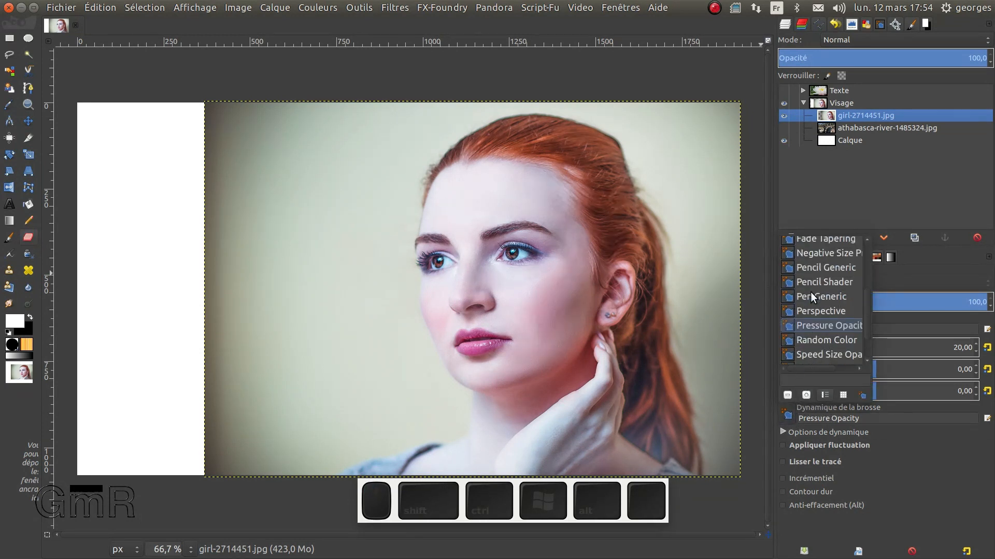
pyautogui.scroll(1, 811, 291)
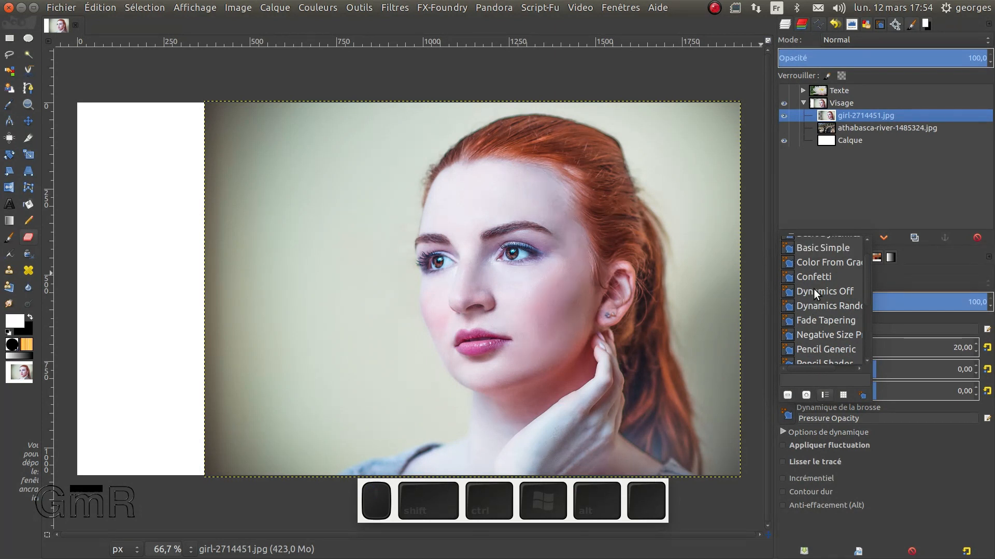
pyautogui.click(814, 288)
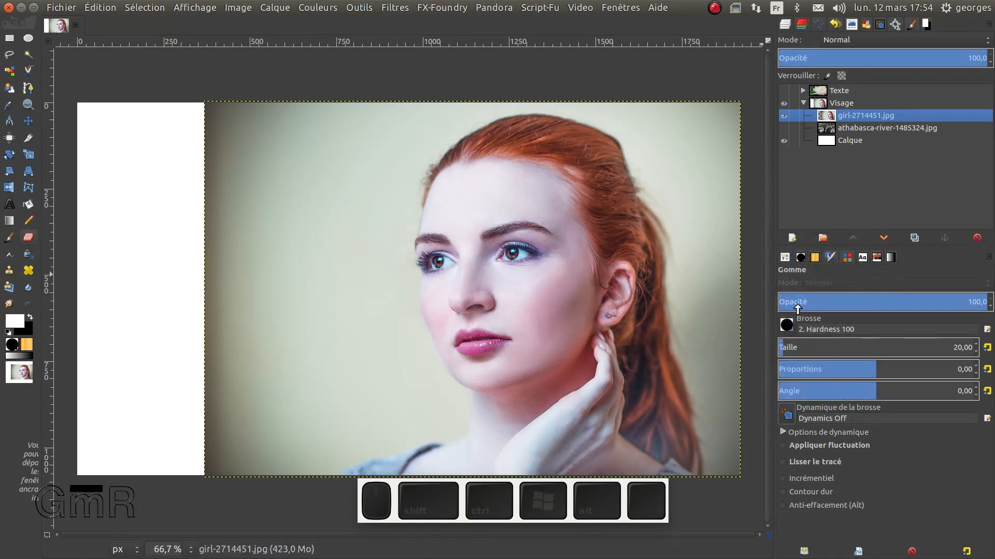
pyautogui.moveTo(793, 348); pyautogui.dragTo(850, 348)
# Step: Erase the portrait's background around the woman, leaving a margin along her face, shoulders and hair
pyautogui.moveTo(226, 121)
pyautogui.mouseDown()
pyautogui.moveTo(231, 156)
pyautogui.moveTo(315, 122)
pyautogui.moveTo(362, 117)
pyautogui.moveTo(282, 184)
pyautogui.moveTo(244, 260)
pyautogui.moveTo(204, 431)
pyautogui.moveTo(221, 421)
pyautogui.moveTo(260, 432)
pyautogui.moveTo(293, 409)
pyautogui.moveTo(324, 342)
pyautogui.moveTo(354, 168)
pyautogui.moveTo(398, 82)
pyautogui.mouseUp()
pyautogui.moveTo(342, 388); pyautogui.dragTo(334, 301)
pyautogui.click(700, 94)
pyautogui.moveTo(714, 118)
pyautogui.mouseDown()
pyautogui.moveTo(735, 166)
pyautogui.moveTo(735, 235)
pyautogui.moveTo(782, 430)
pyautogui.moveTo(780, 492)
pyautogui.mouseUp()
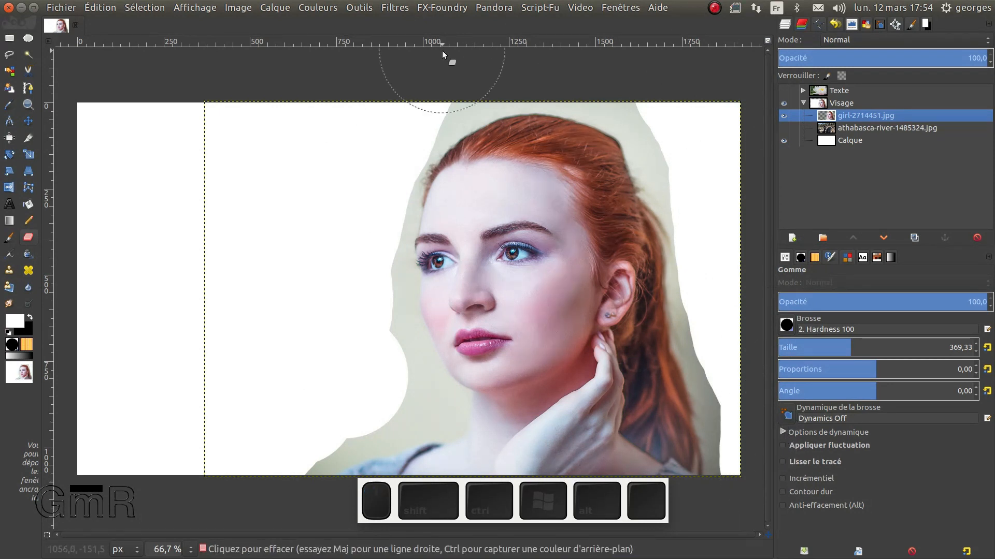
pyautogui.click(442, 75)
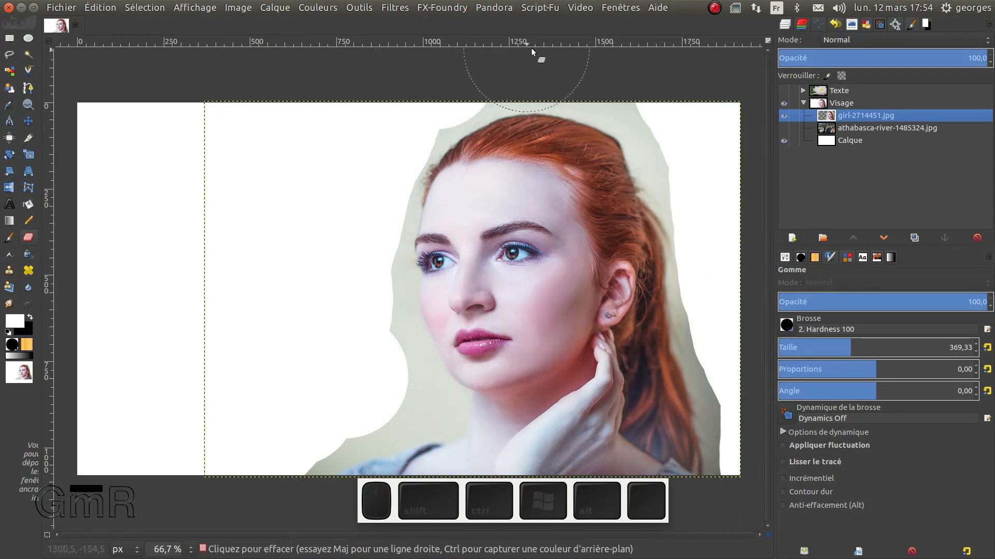
pyautogui.click(639, 61)
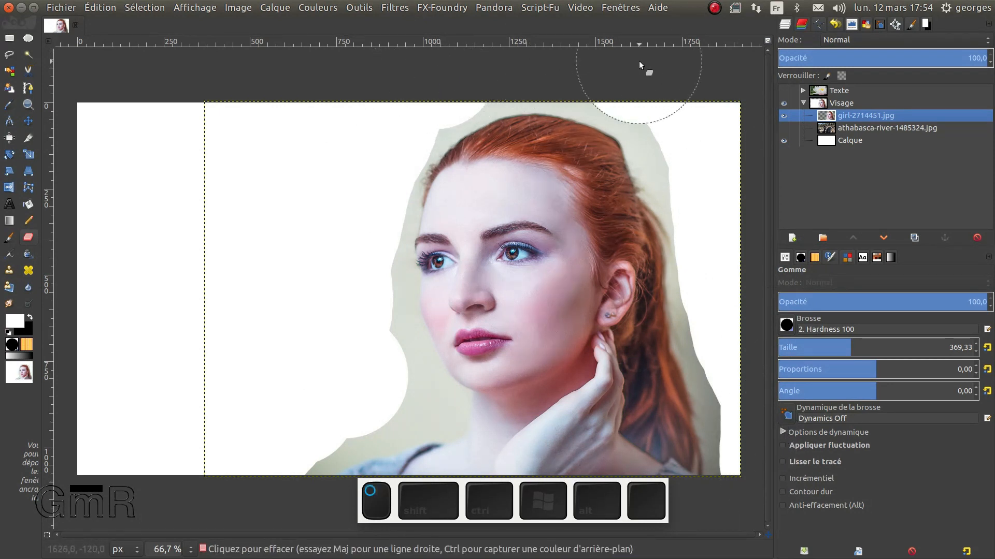
pyautogui.click(837, 115)
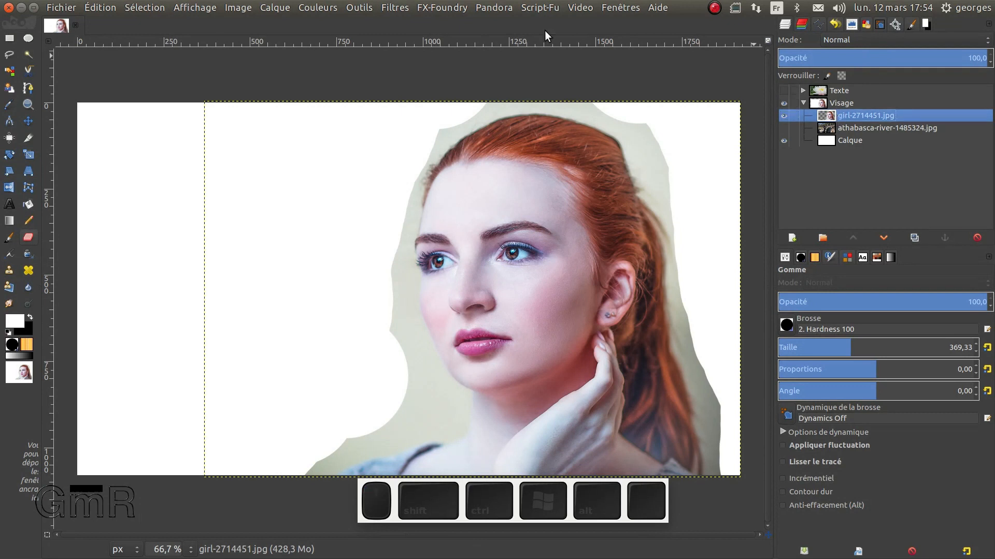
# Step: Start a Levels adjustment on the girl-2714451.jpg layer with input black point 50 and white point 206, and display the histogram
pyautogui.click(317, 8)
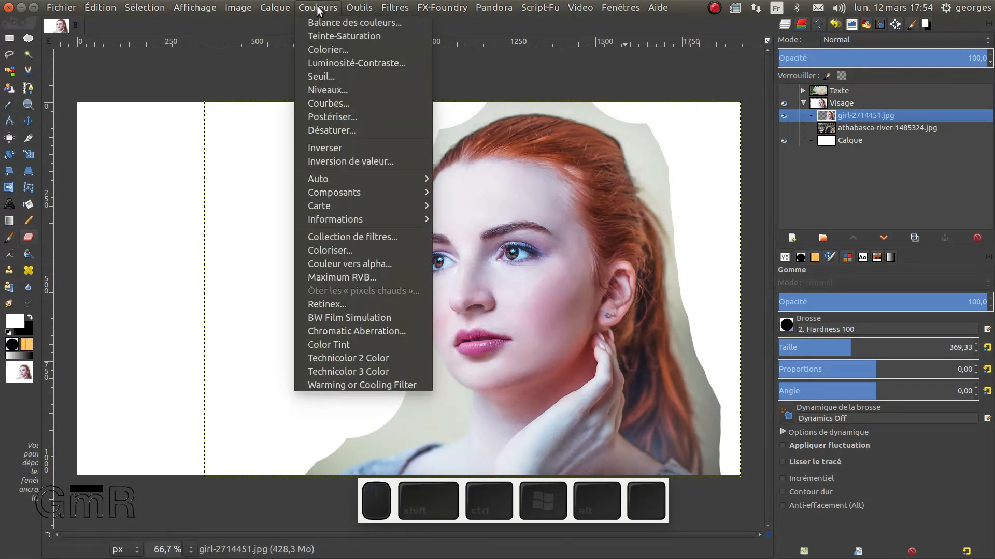
pyautogui.click(337, 96)
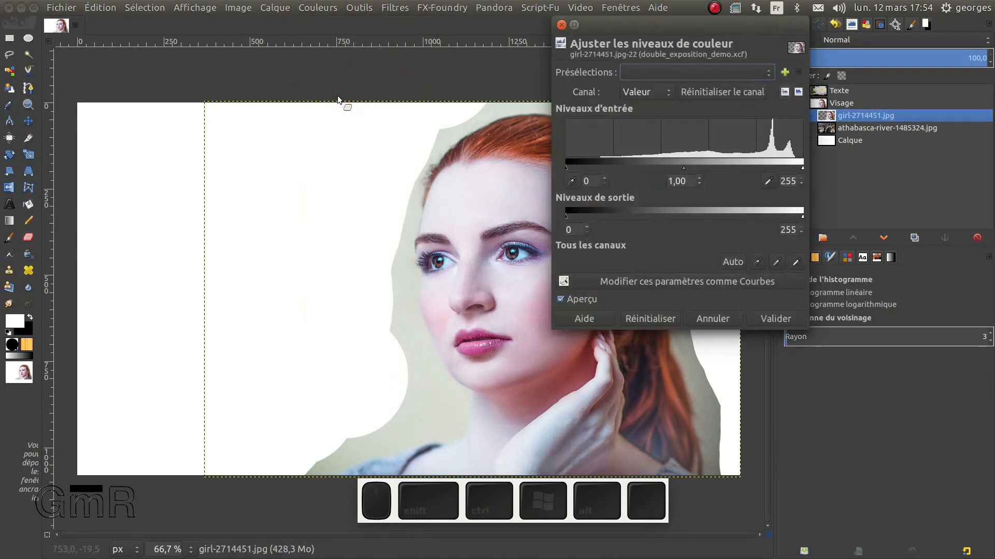
pyautogui.moveTo(632, 24); pyautogui.dragTo(165, 113)
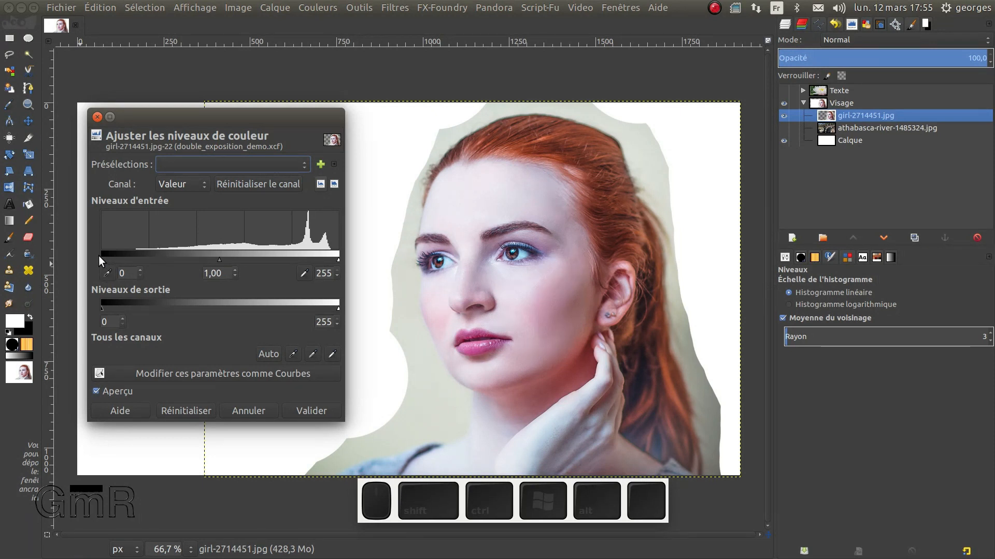
pyautogui.moveTo(101, 255)
pyautogui.mouseDown()
pyautogui.moveTo(155, 256)
pyautogui.moveTo(147, 254)
pyautogui.mouseUp()
pyautogui.moveTo(342, 263); pyautogui.dragTo(336, 261)
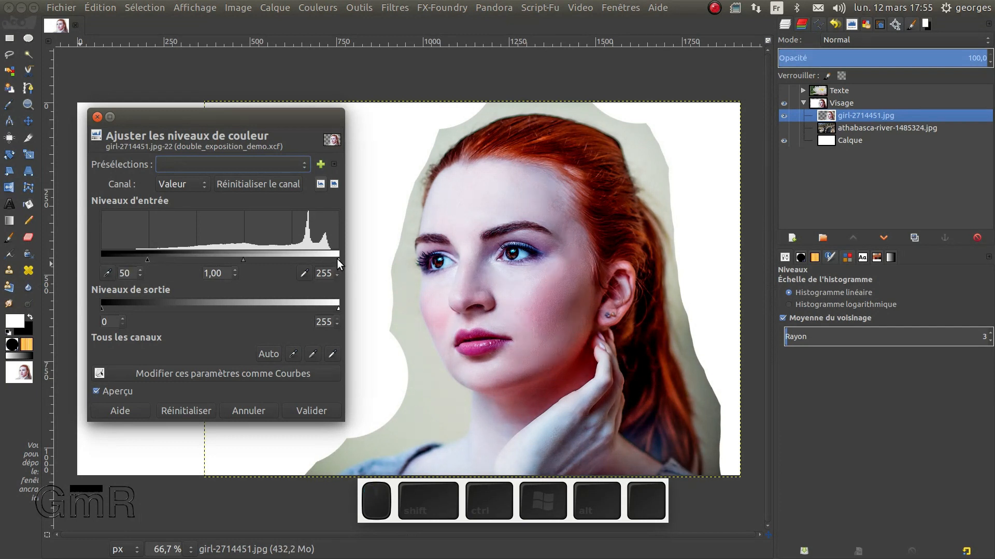
pyautogui.click(338, 260)
pyautogui.moveTo(339, 260); pyautogui.dragTo(292, 260)
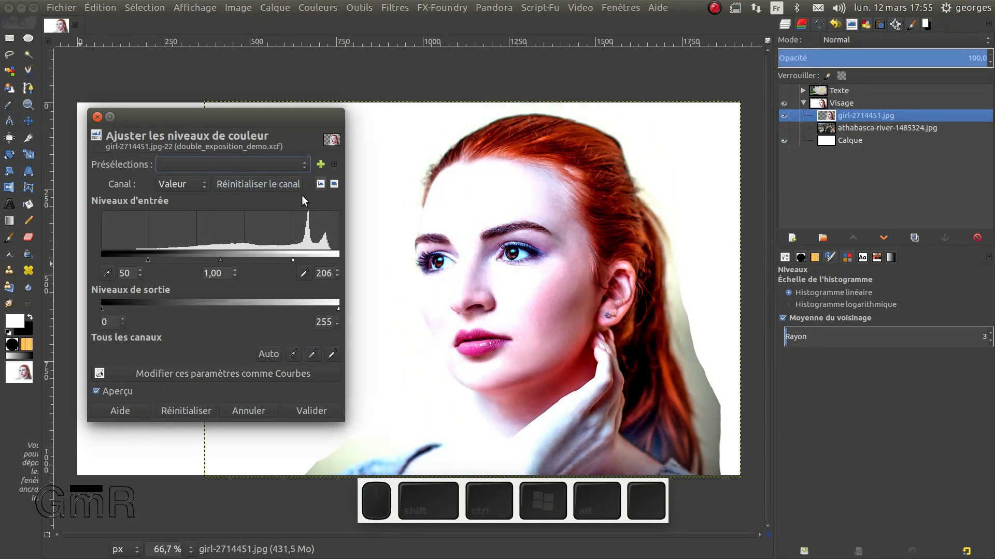
pyautogui.click(852, 26)
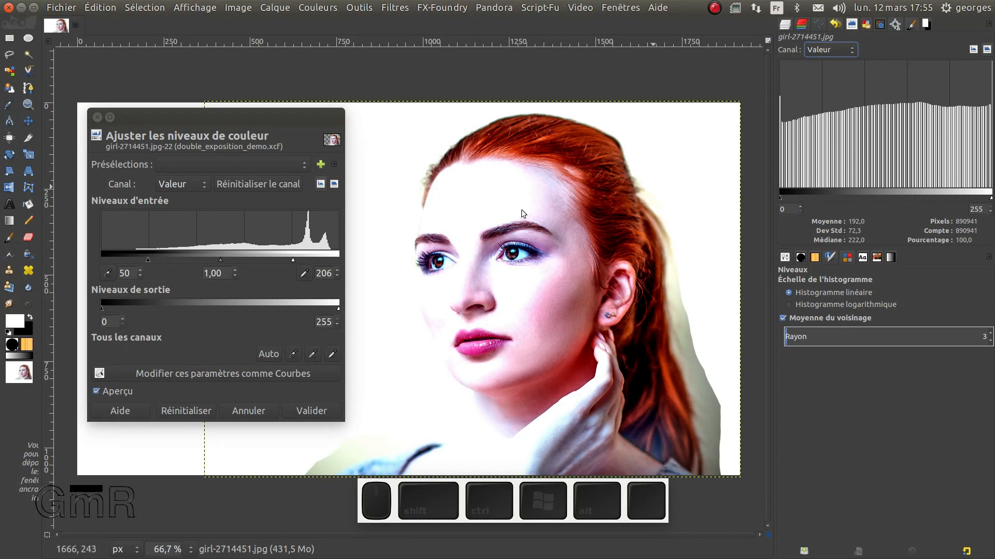
# Step: Set the input levels to black point 60, gamma 2.51 and white point 137, and apply the adjustment
pyautogui.moveTo(293, 262); pyautogui.dragTo(267, 252)
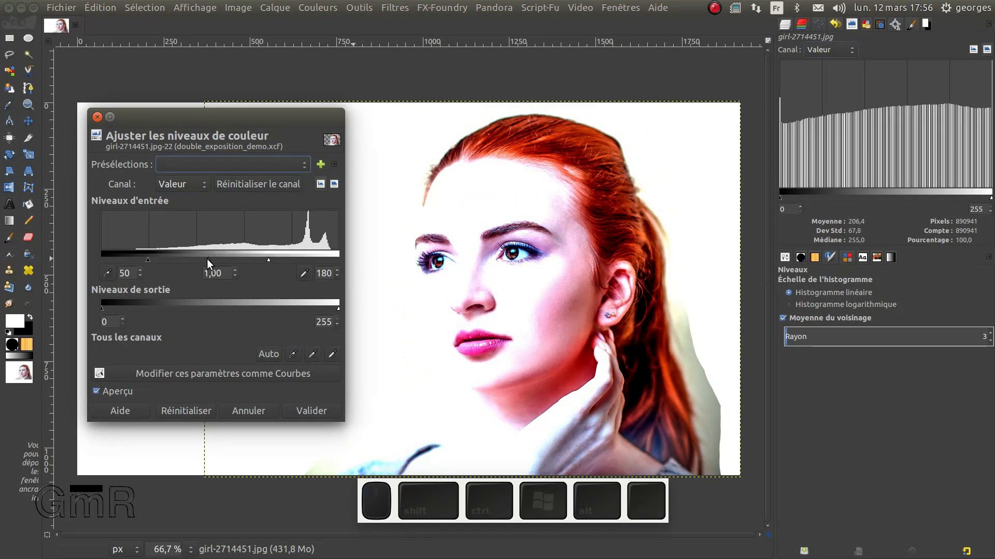
pyautogui.moveTo(206, 259); pyautogui.dragTo(184, 259)
pyautogui.moveTo(268, 260)
pyautogui.mouseDown()
pyautogui.moveTo(229, 260)
pyautogui.moveTo(241, 260)
pyautogui.mouseUp()
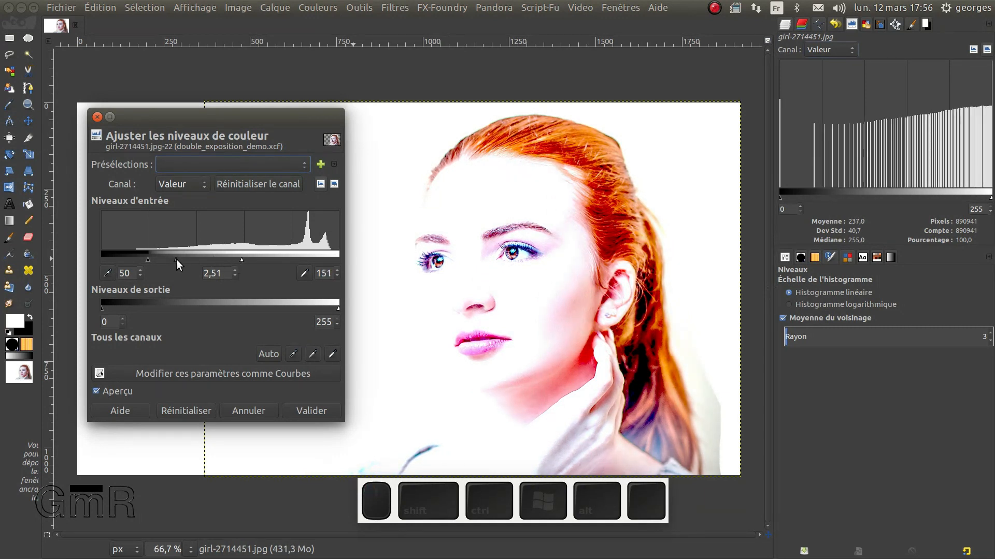
pyautogui.moveTo(147, 260); pyautogui.dragTo(155, 263)
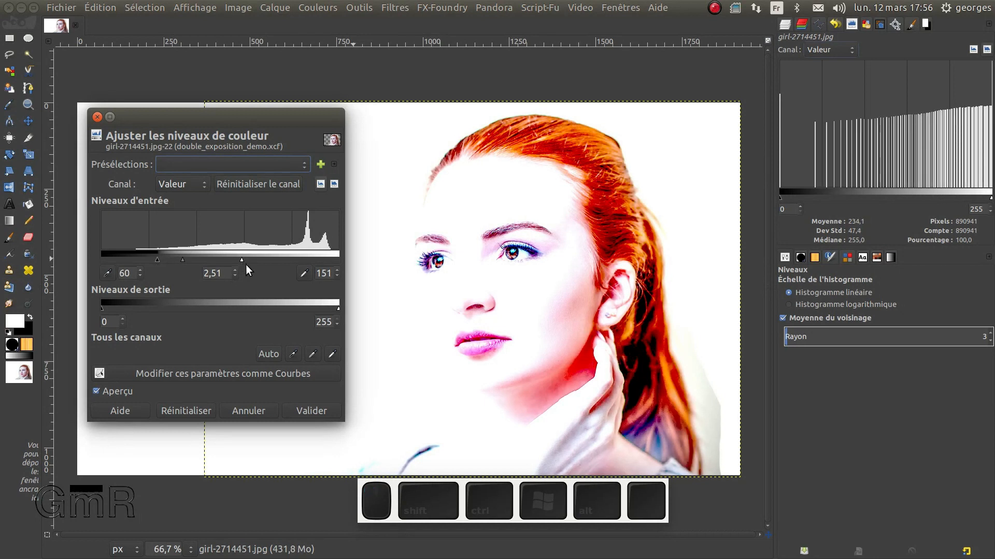
pyautogui.moveTo(243, 259); pyautogui.dragTo(228, 260)
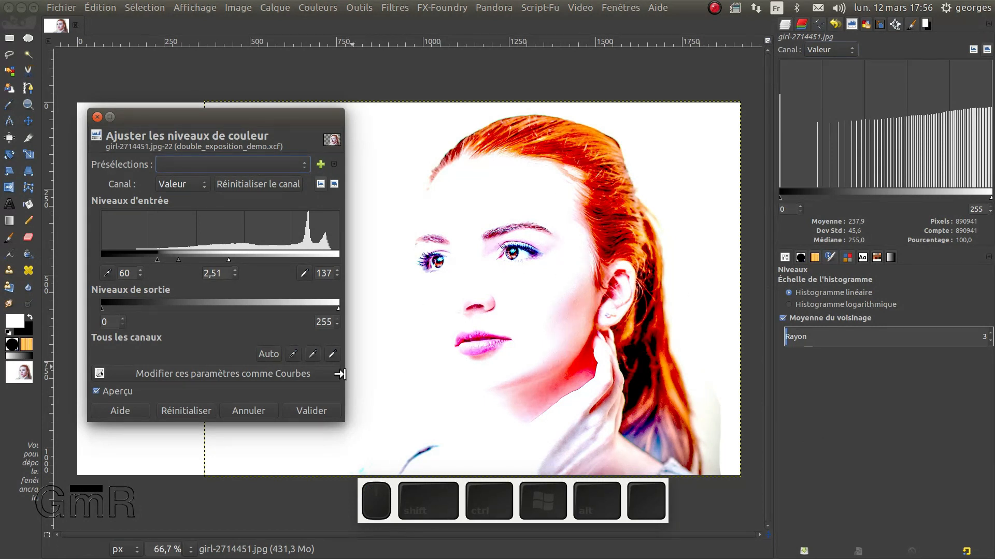
pyautogui.click(332, 412)
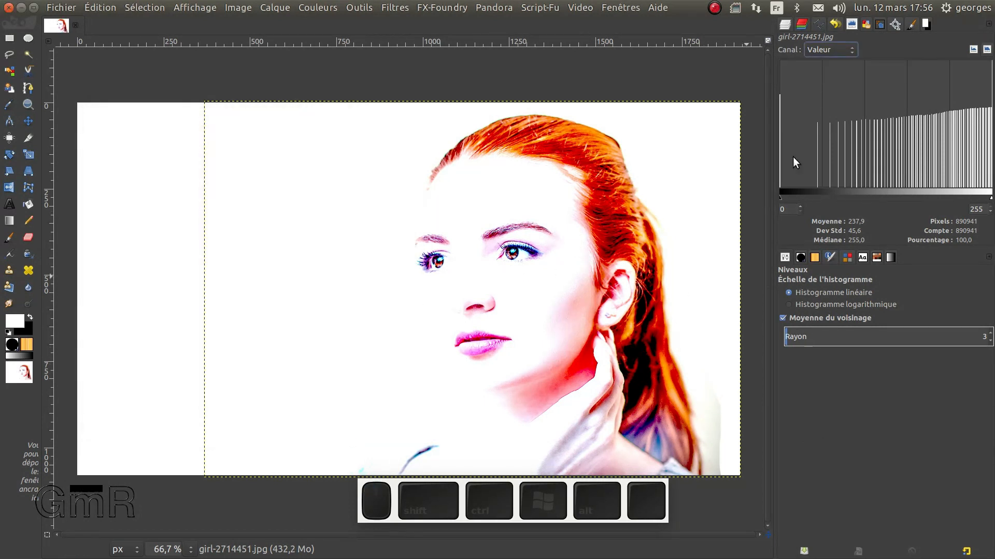
# Step: Erase the leftover background beside the ponytail along the canvas's right edge
pyautogui.click(31, 238)
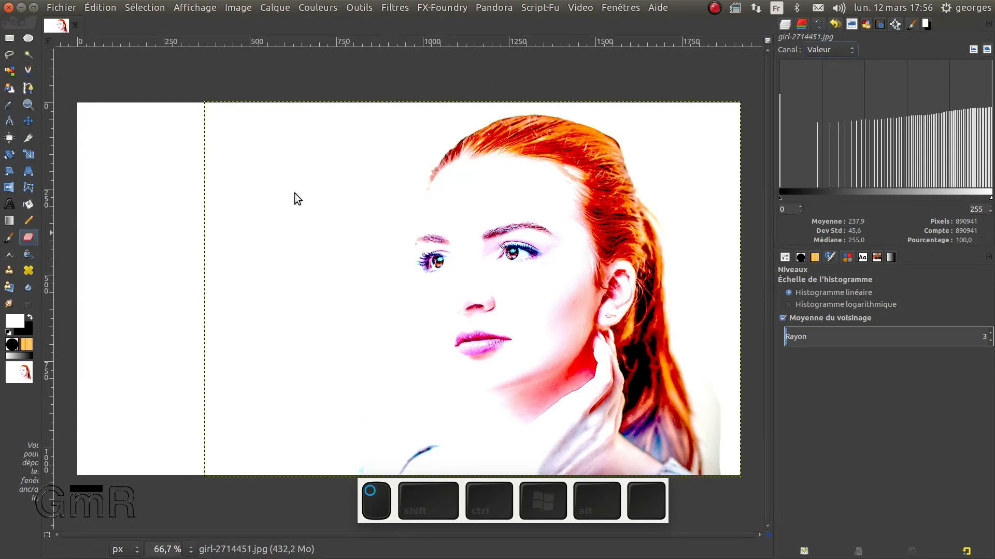
pyautogui.click(761, 405)
pyautogui.click(760, 400)
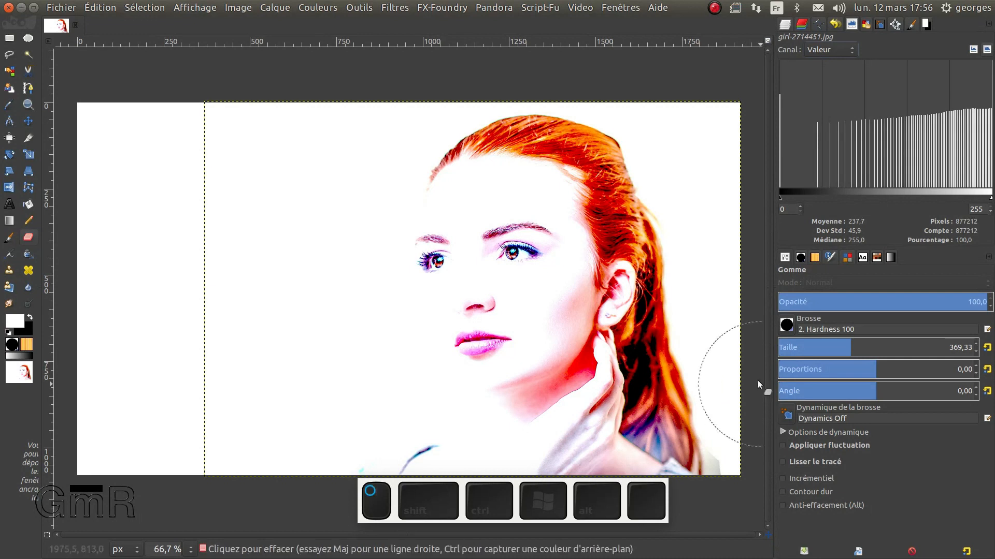
pyautogui.click(770, 447)
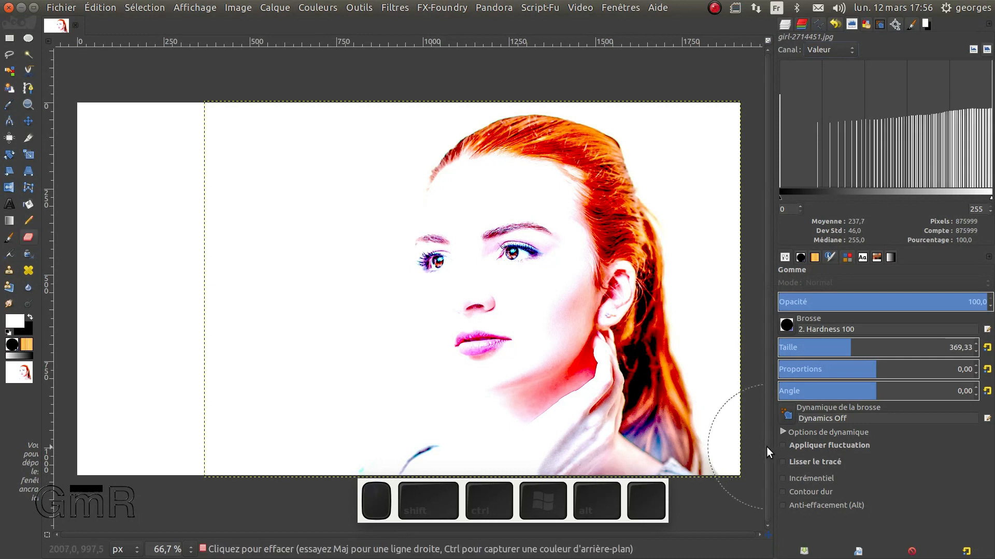
# Step: Fit the girl-2714451.jpg layer's boundary to the image dimensions
pyautogui.click(785, 25)
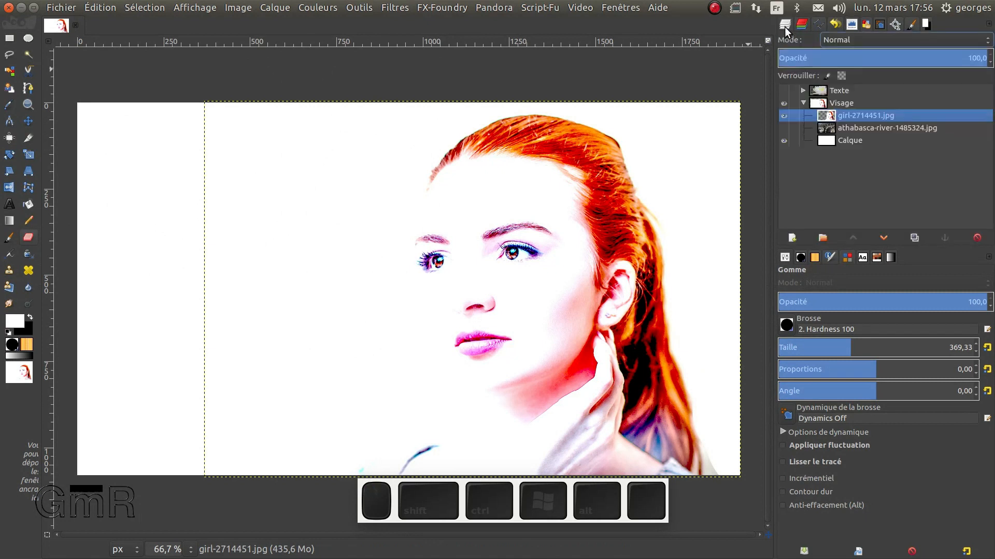
pyautogui.rightClick(825, 122)
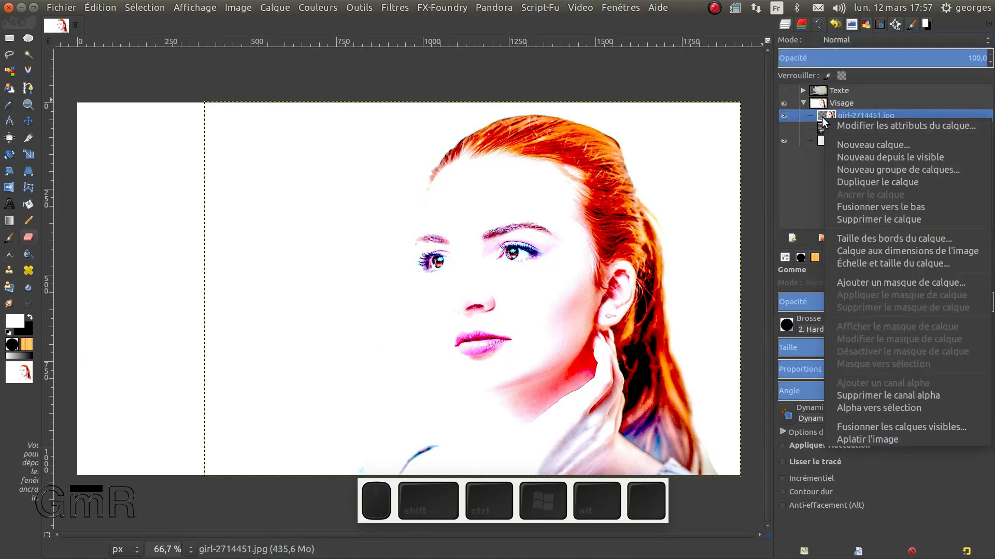
pyautogui.click(890, 254)
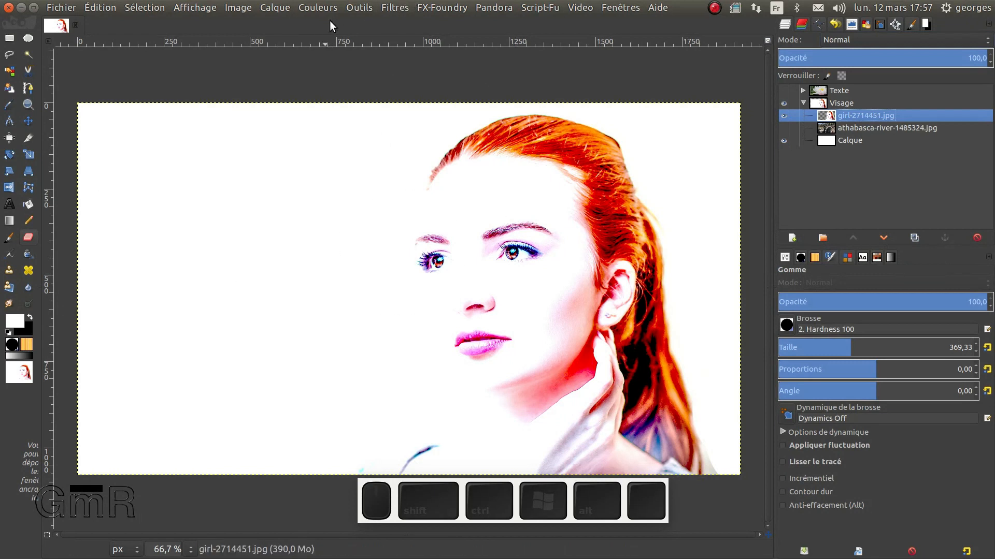
# Step: Desaturate the girl-2714451.jpg layer using the Luminosité shade of grey, after previewing it against Clarté and Moyenne
pyautogui.click(317, 7)
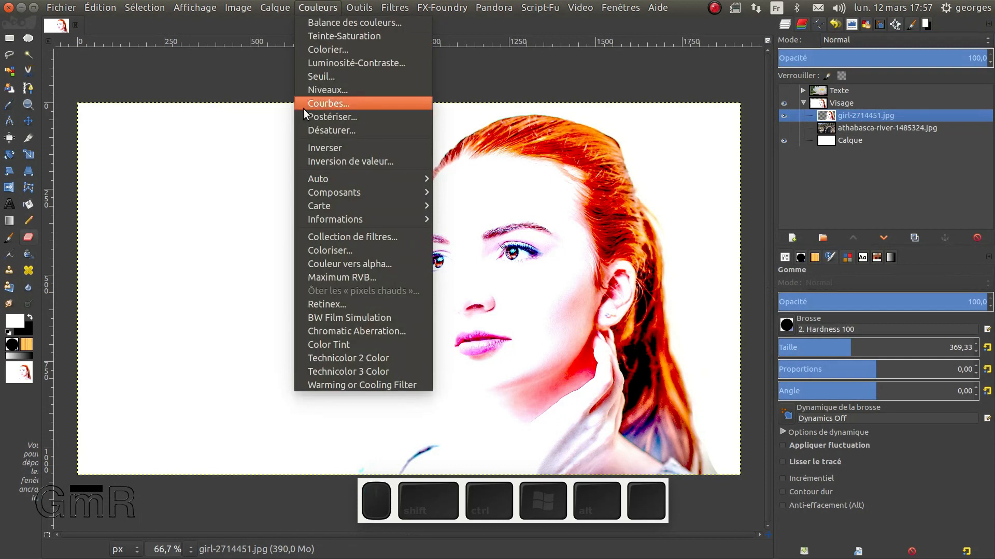
pyautogui.click(324, 134)
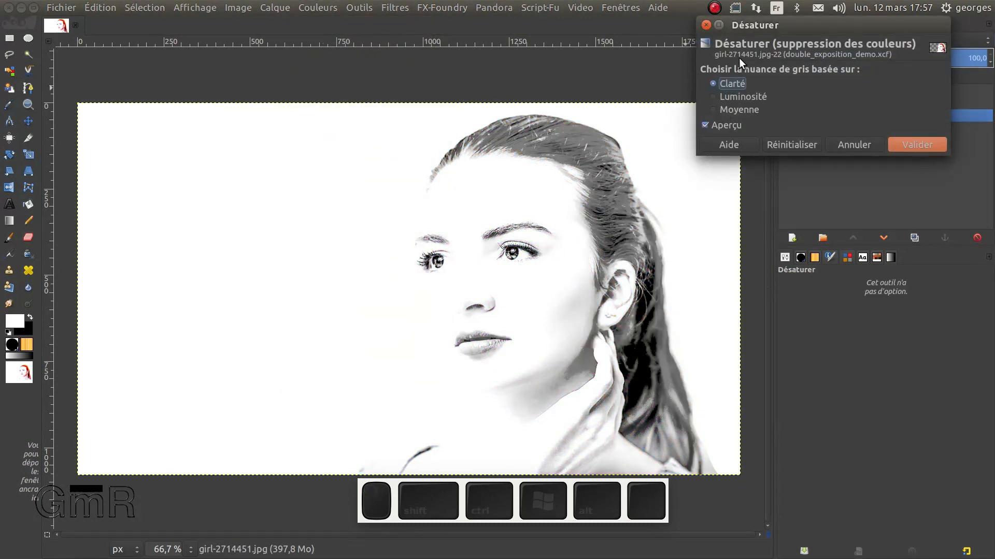
pyautogui.click(741, 94)
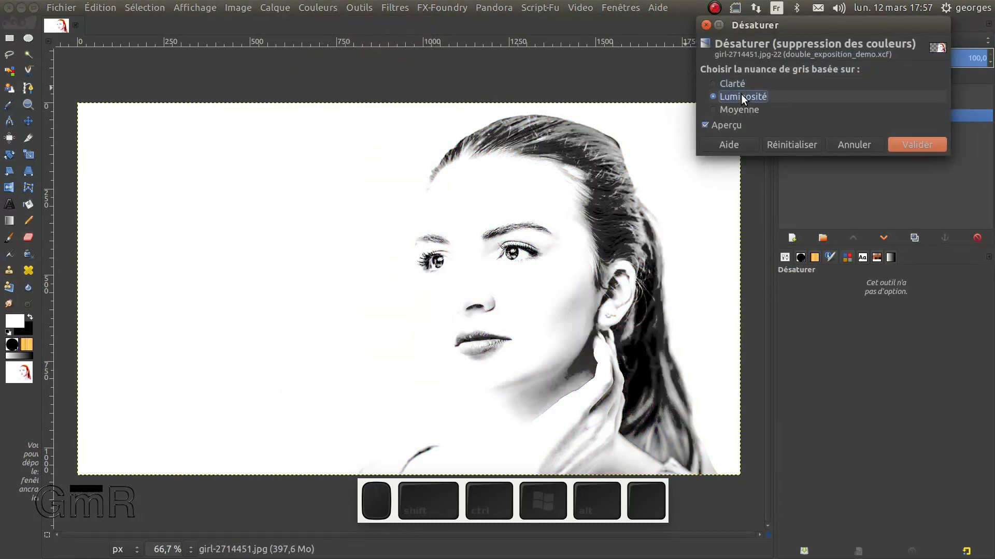
pyautogui.click(745, 110)
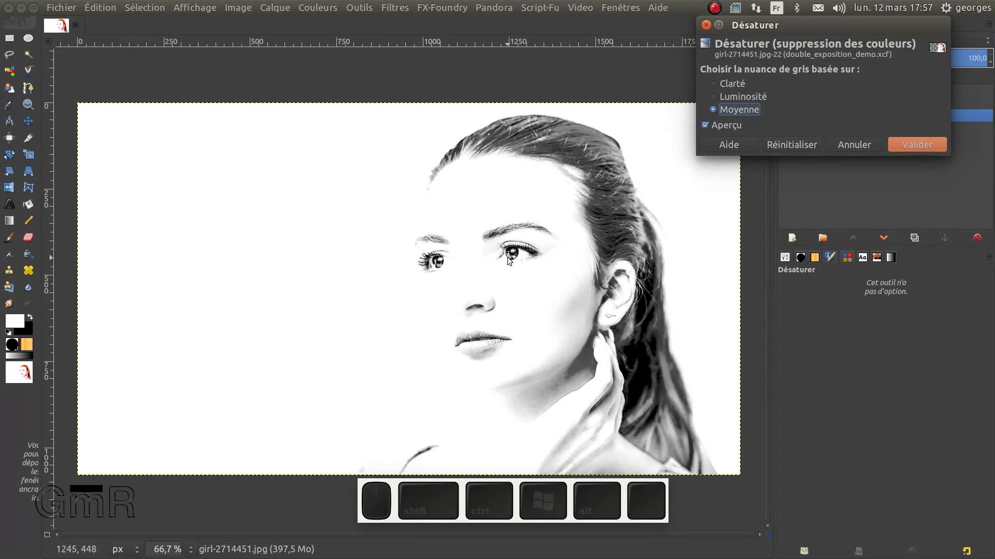
pyautogui.keyDown('ctrl'); pyautogui.scroll(3, 507, 257); pyautogui.keyUp('ctrl')
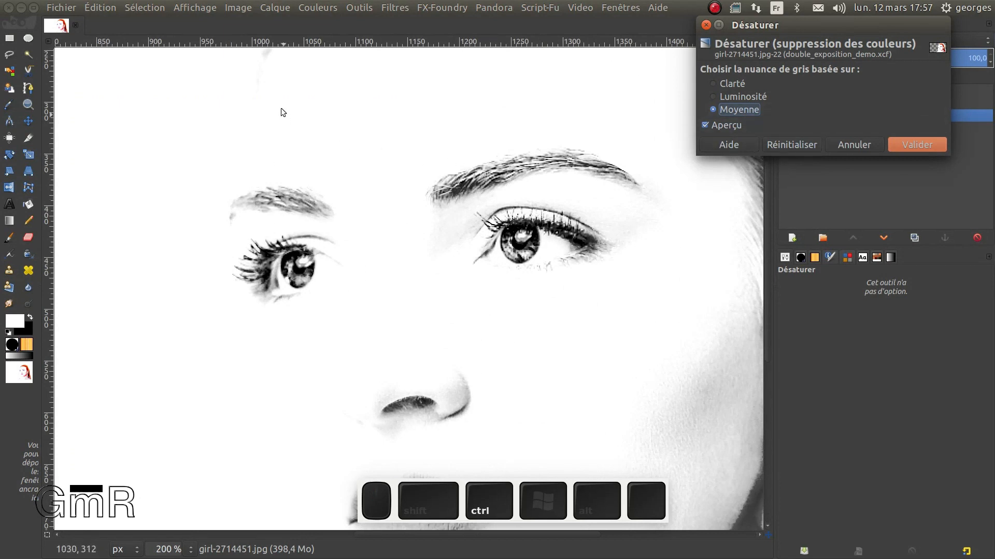
pyautogui.keyDown('ctrl'); pyautogui.scroll(-3, 368, 101); pyautogui.keyUp('ctrl')
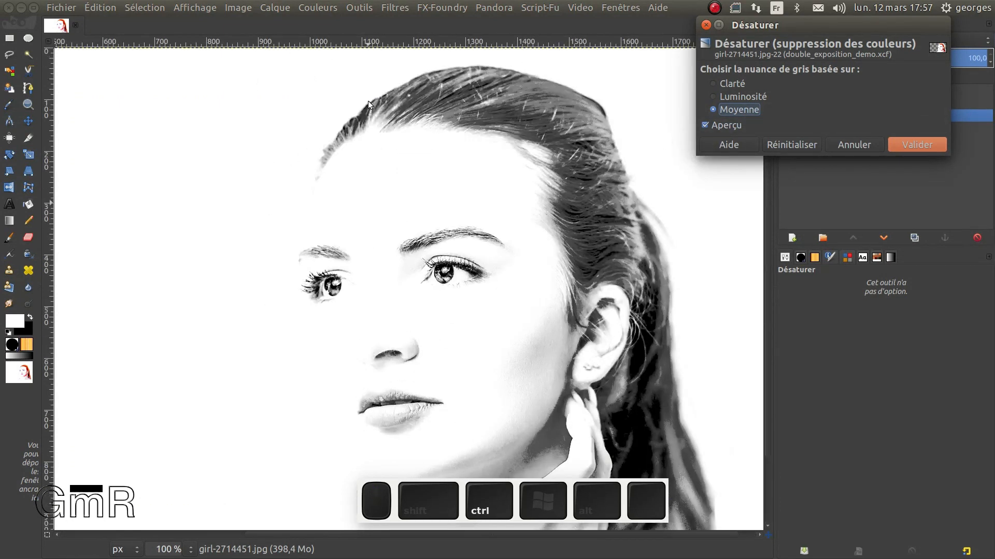
pyautogui.click(714, 97)
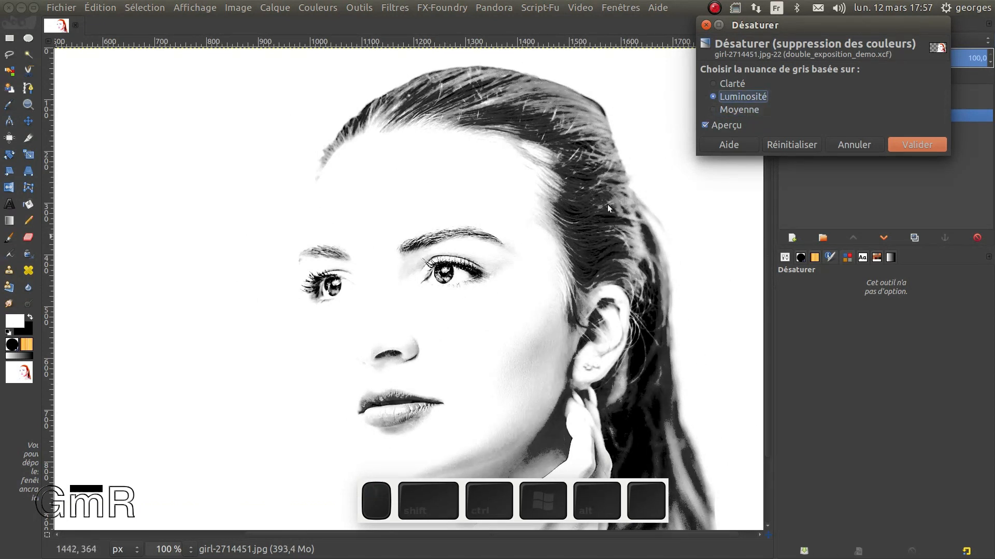
pyautogui.click(711, 85)
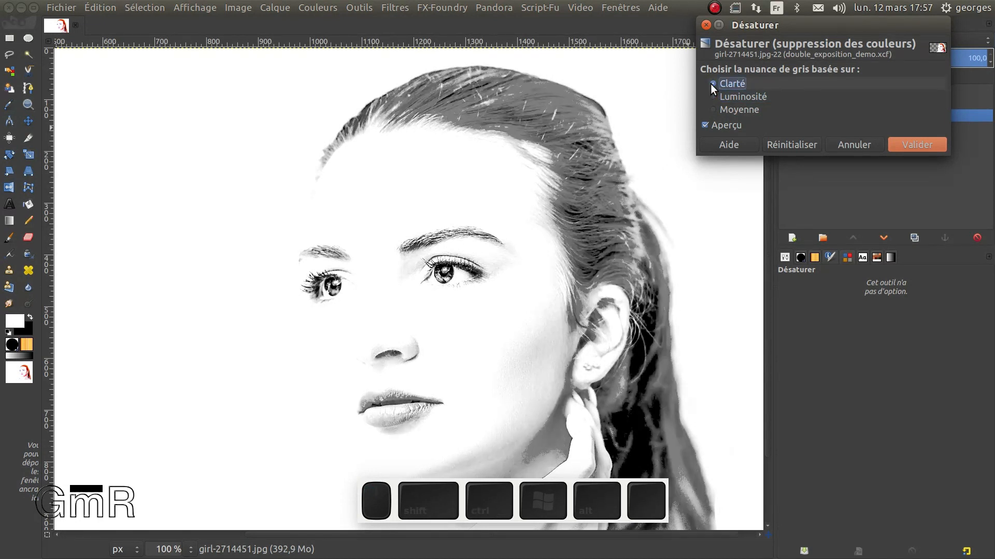
pyautogui.click(712, 95)
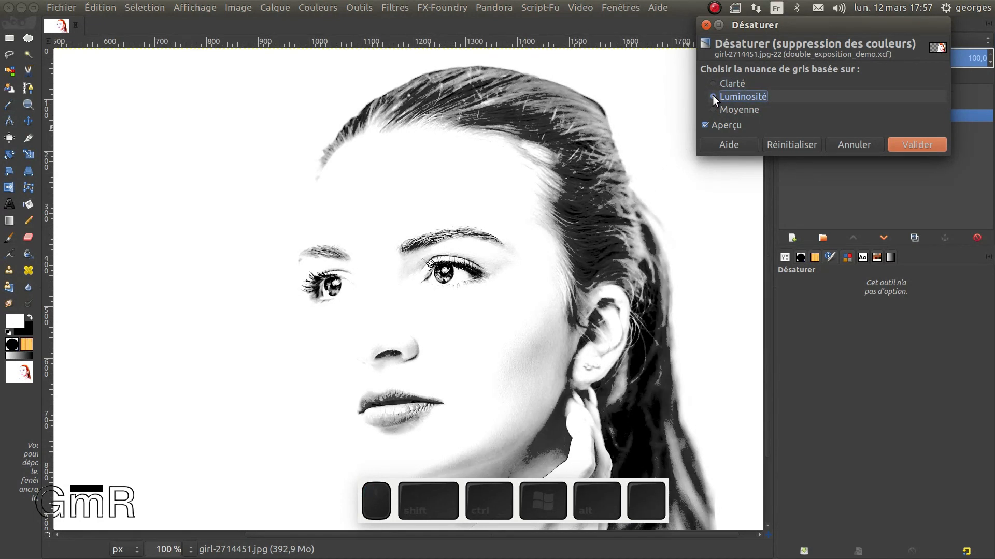
pyautogui.click(914, 139)
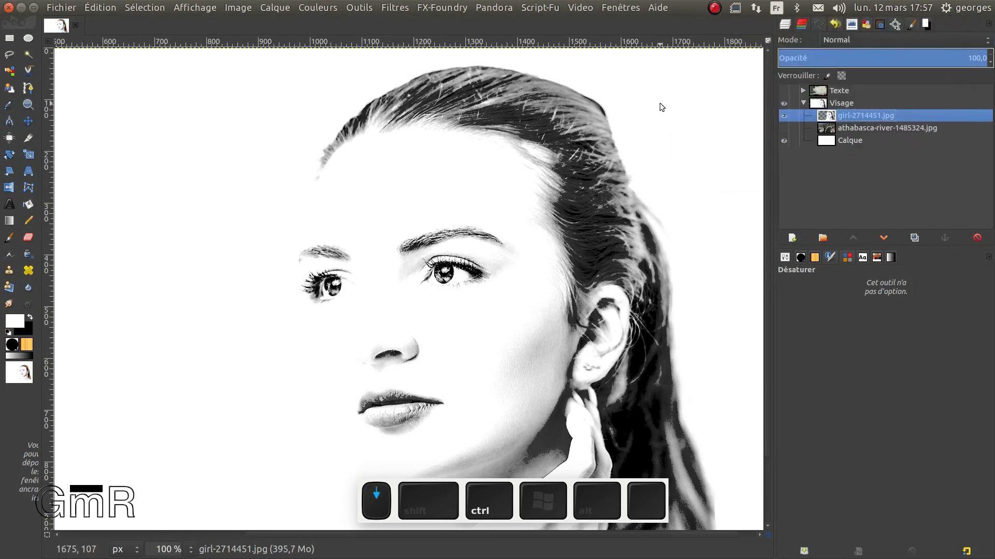
# Step: Save the double_exposition_demo.xcf image
pyautogui.scroll(-1, 661, 107)
pyautogui.scroll(1, 695, 167)
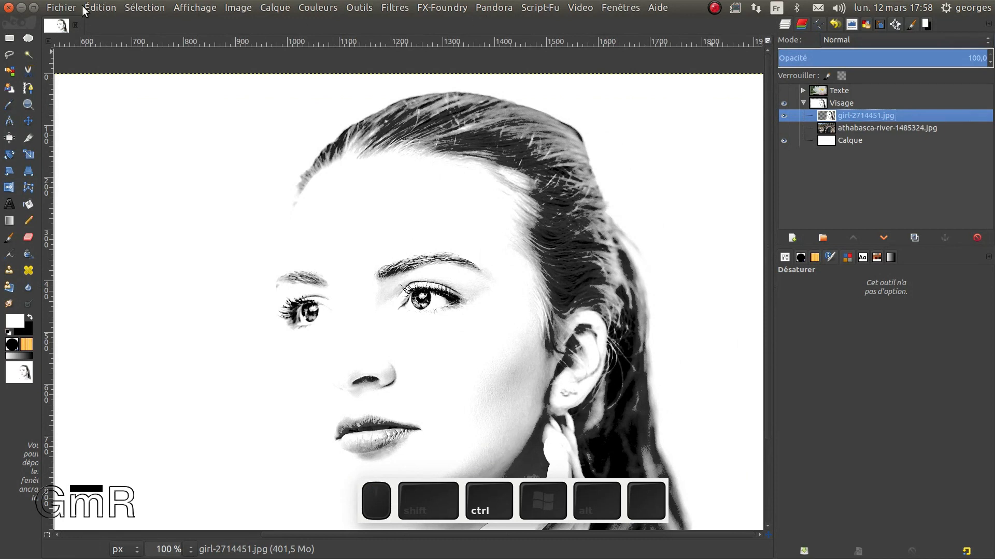
pyautogui.click(66, 8)
pyautogui.click(79, 111)
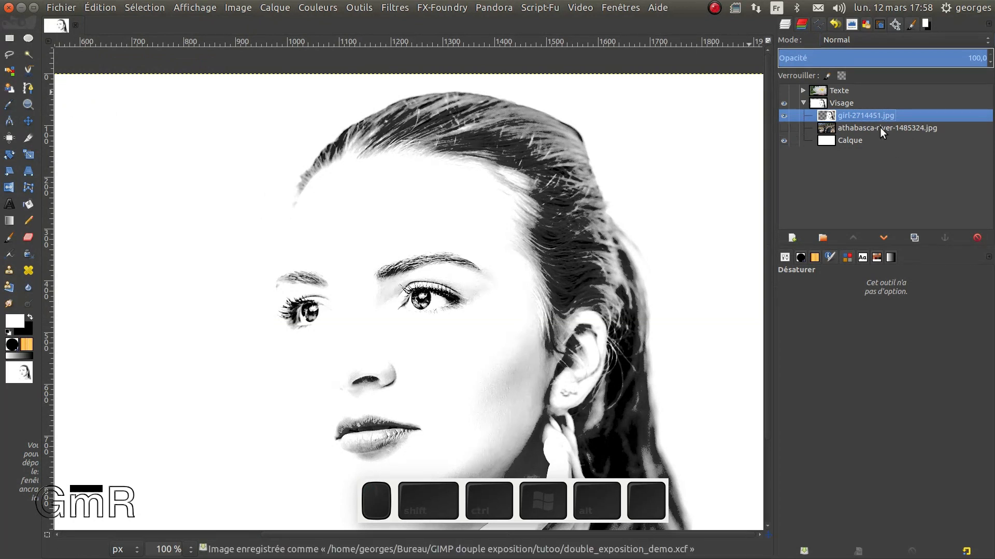
# Step: Raise the athabasca-river-1485324.jpg layer above the girl-2714451.jpg layer and make it visible
pyautogui.click(824, 129)
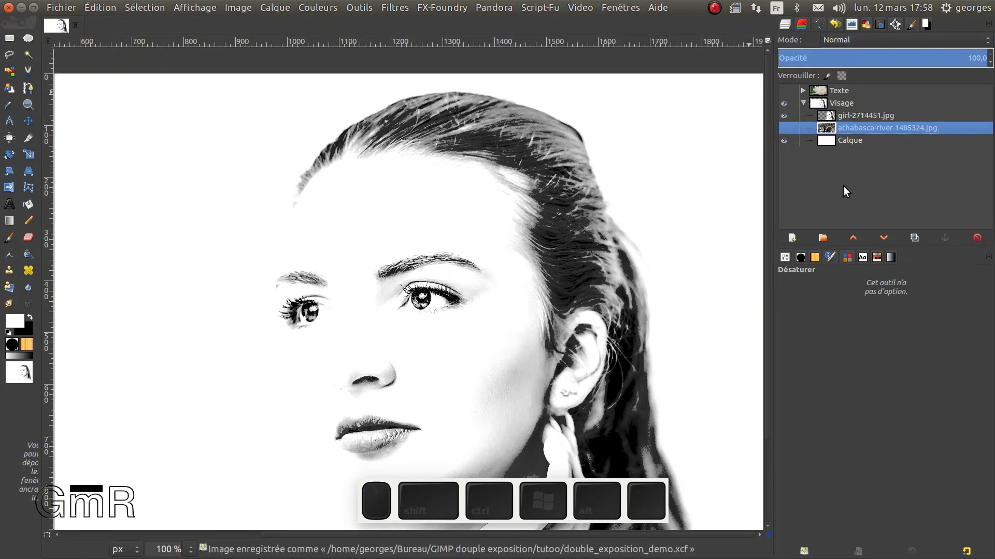
pyautogui.click(851, 240)
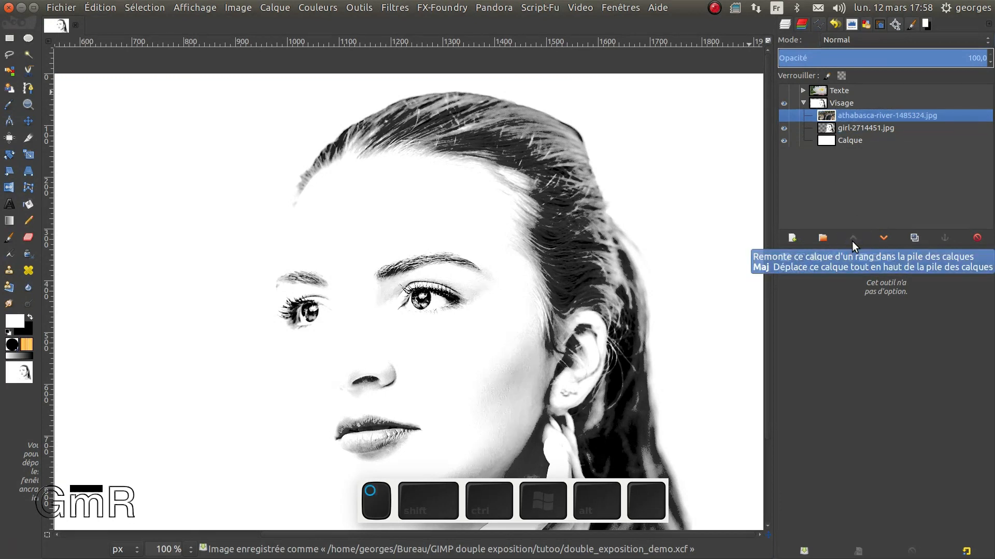
pyautogui.click(783, 115)
pyautogui.keyDown('ctrl'); pyautogui.scroll(-2, 441, 201); pyautogui.keyUp('ctrl')
pyautogui.keyDown('ctrl'); pyautogui.scroll(-1, 441, 201); pyautogui.keyUp('ctrl')
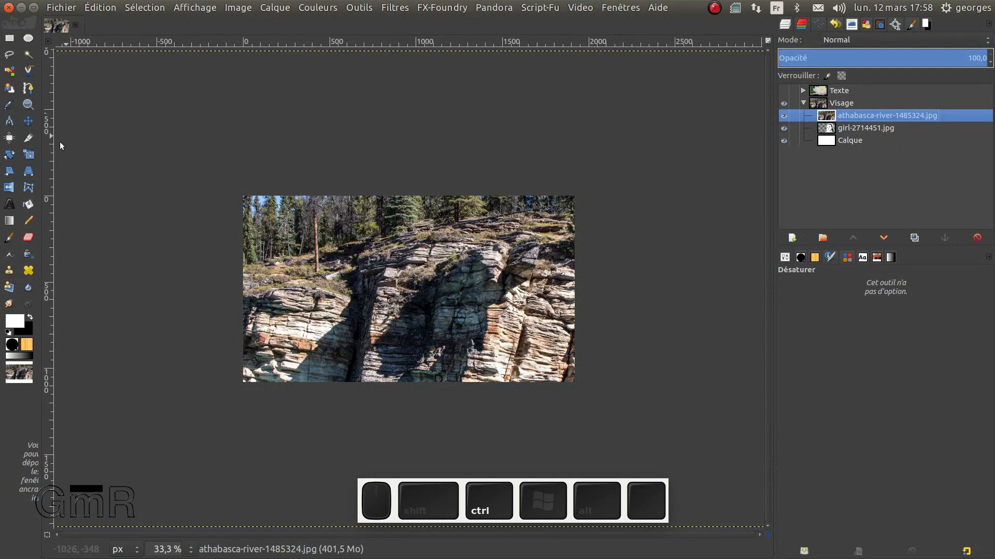
# Step: Hide the river layer and start scaling it proportionally, shrinking its preview to about 1863 × 1242 px
pyautogui.click(29, 154)
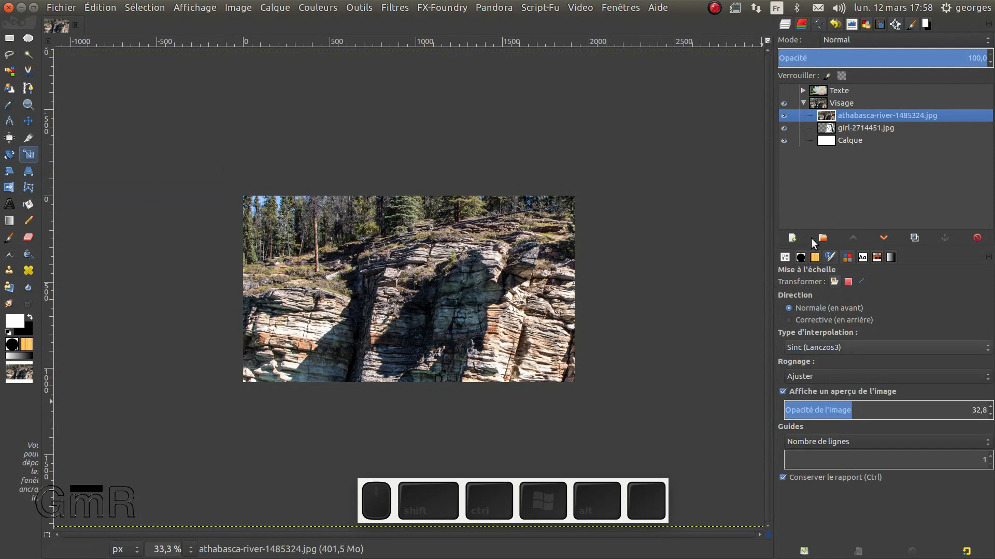
pyautogui.click(783, 116)
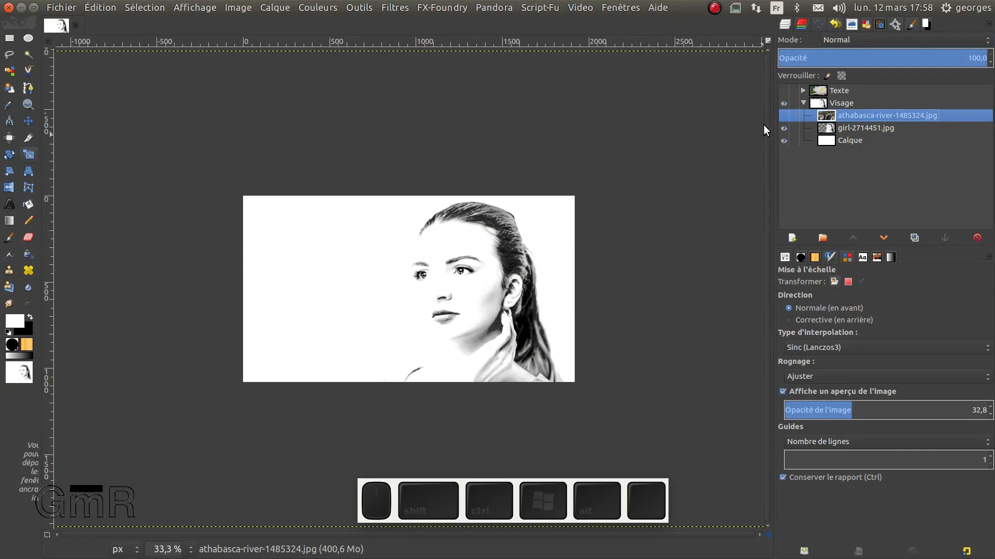
pyautogui.click(425, 249)
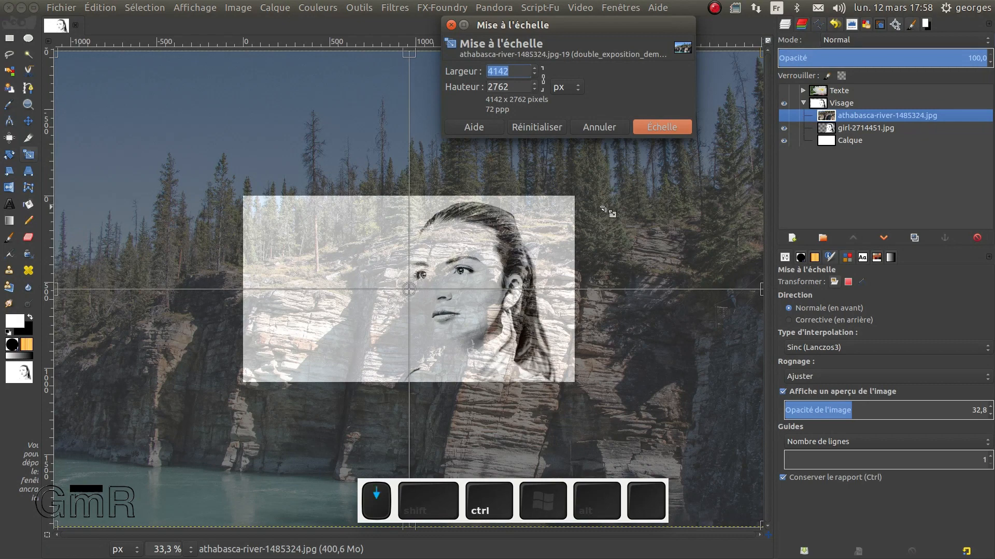
pyautogui.keyDown('ctrl'); pyautogui.scroll(-3, 603, 210); pyautogui.keyUp('ctrl')
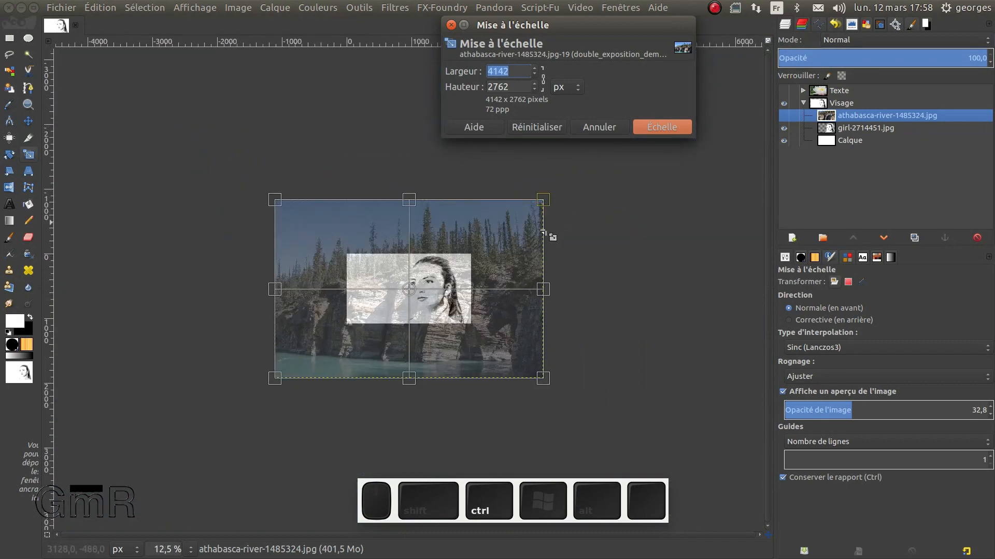
pyautogui.moveTo(279, 381); pyautogui.dragTo(508, 242)
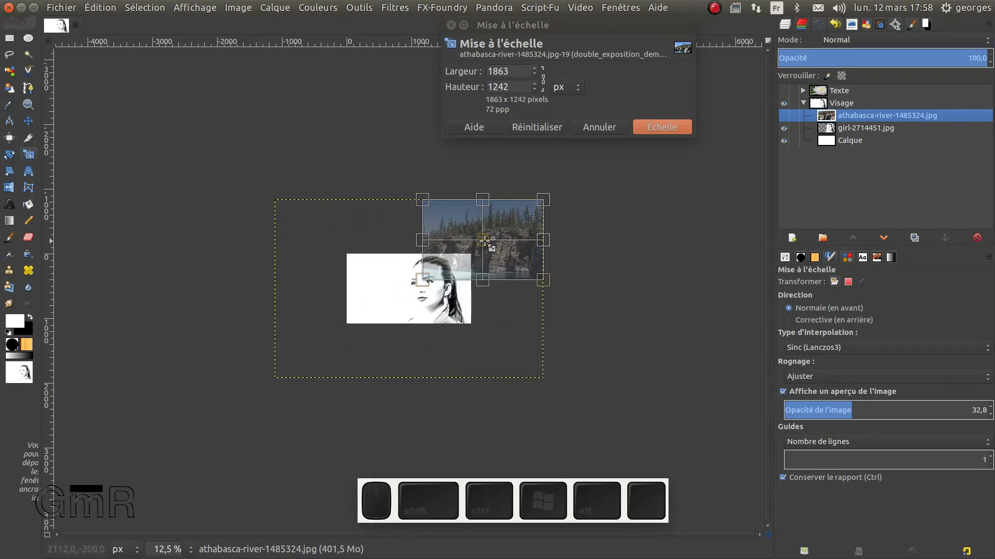
# Step: Reposition the river layer's scaling preview so that it covers the woman's face
pyautogui.moveTo(483, 240); pyautogui.dragTo(449, 274)
pyautogui.keyDown('ctrl'); pyautogui.scroll(2, 450, 273); pyautogui.keyUp('ctrl')
pyautogui.keyDown('ctrl'); pyautogui.scroll(1, 450, 273); pyautogui.keyUp('ctrl')
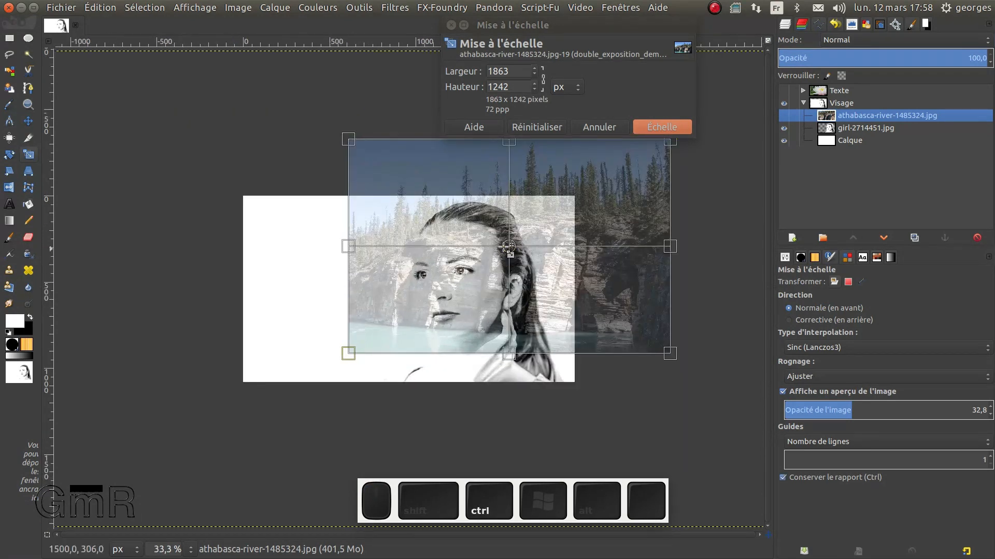
pyautogui.moveTo(509, 246); pyautogui.dragTo(477, 264)
pyautogui.keyDown('ctrl'); pyautogui.scroll(1, 476, 265); pyautogui.keyUp('ctrl')
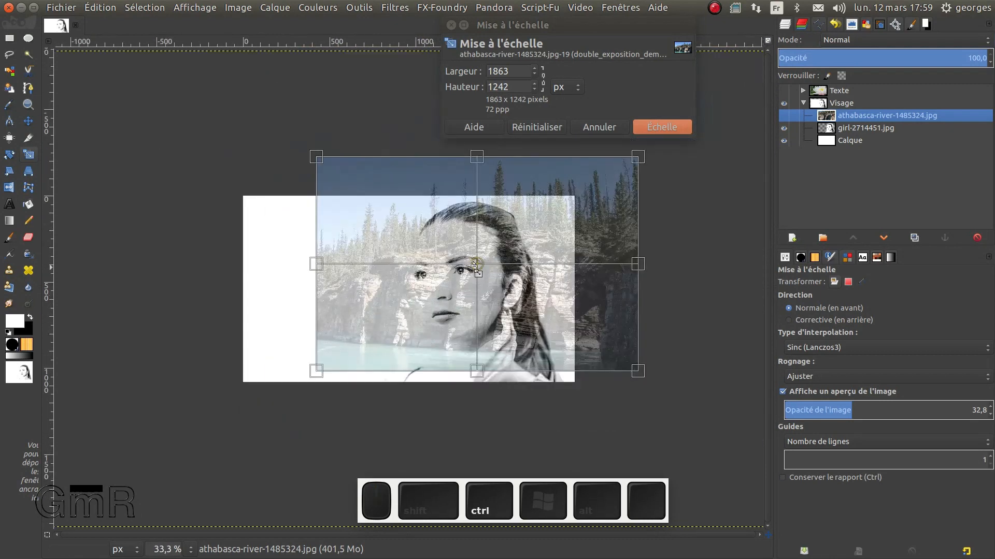
pyautogui.keyDown('ctrl'); pyautogui.scroll(-1, 381, 285); pyautogui.keyUp('ctrl')
# Step: Reduce the river layer's scaled size to about 1557 × 1038 px, apply the scaling and show the layer again
pyautogui.moveTo(382, 285); pyautogui.dragTo(492, 266)
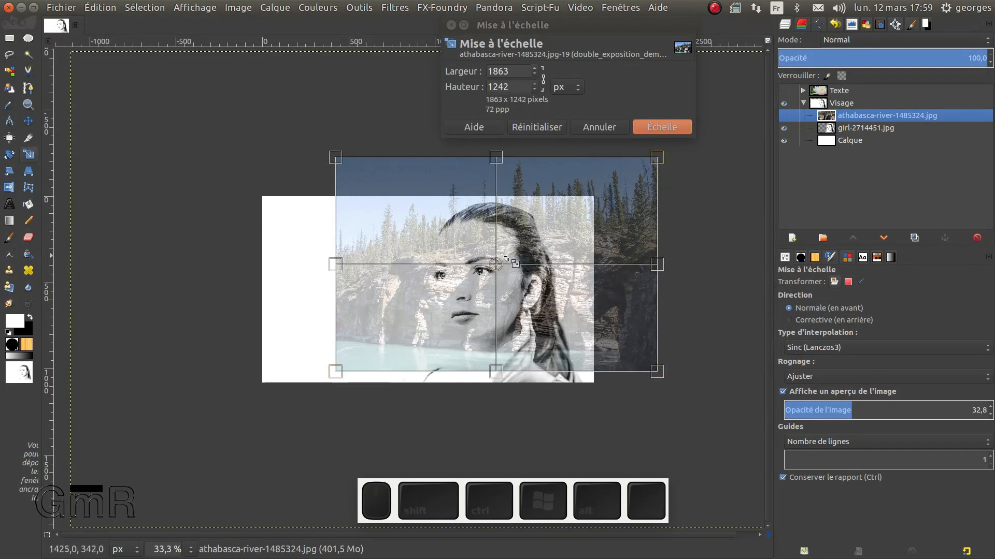
pyautogui.moveTo(499, 266); pyautogui.dragTo(475, 229)
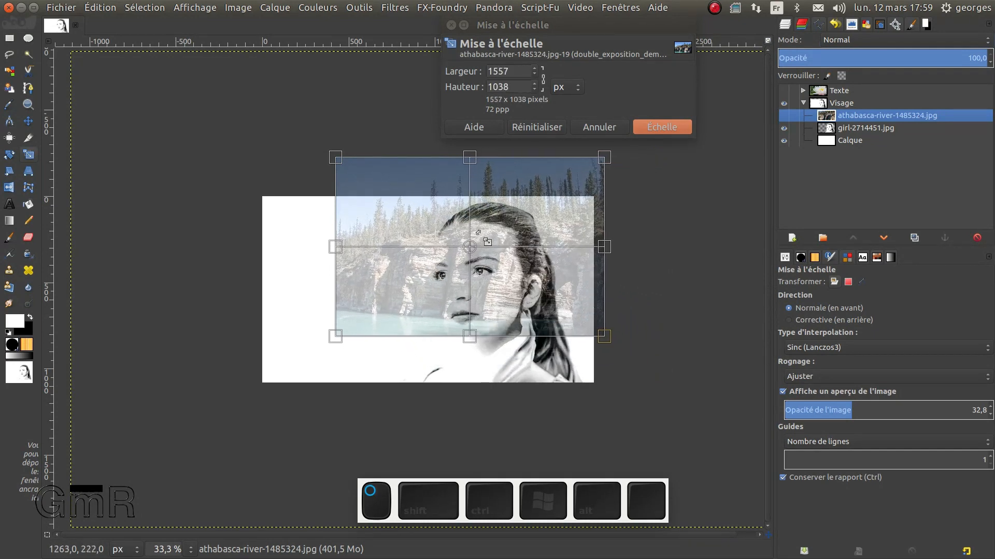
pyautogui.click(657, 127)
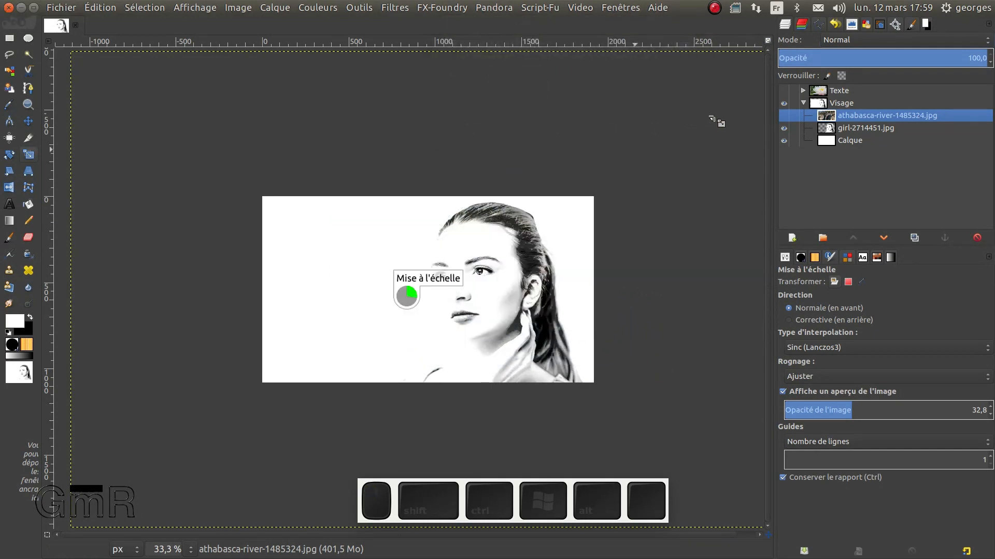
pyautogui.click(786, 116)
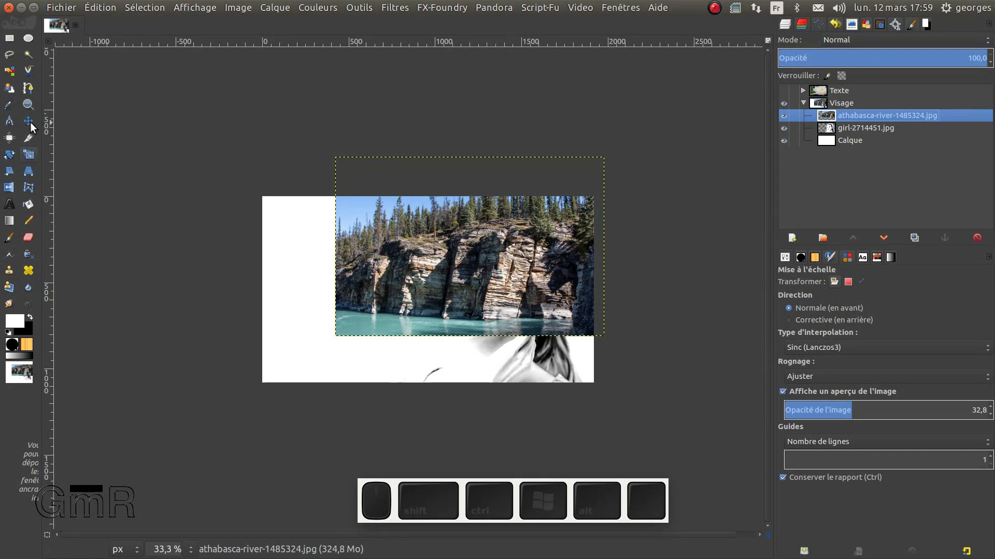
# Step: Rotate the athabasca-river-1485324.jpg layer by -90° about its centre
pyautogui.click(10, 154)
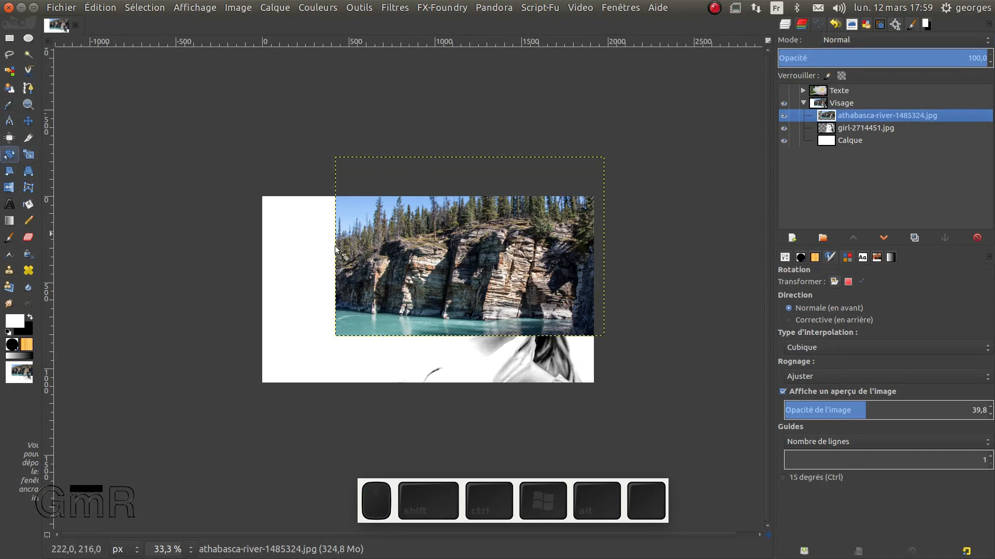
pyautogui.click(499, 259)
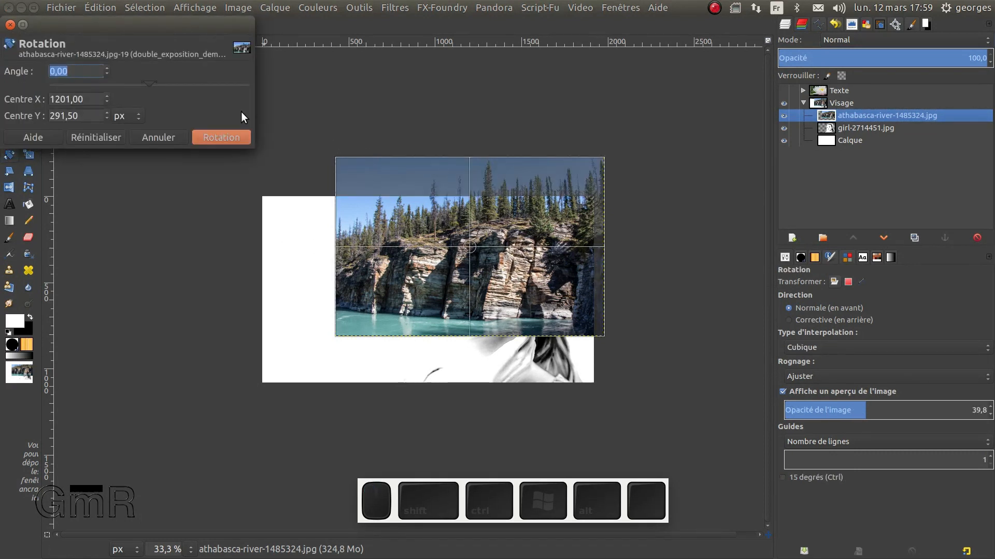
pyautogui.write('90')
pyautogui.press('Return')
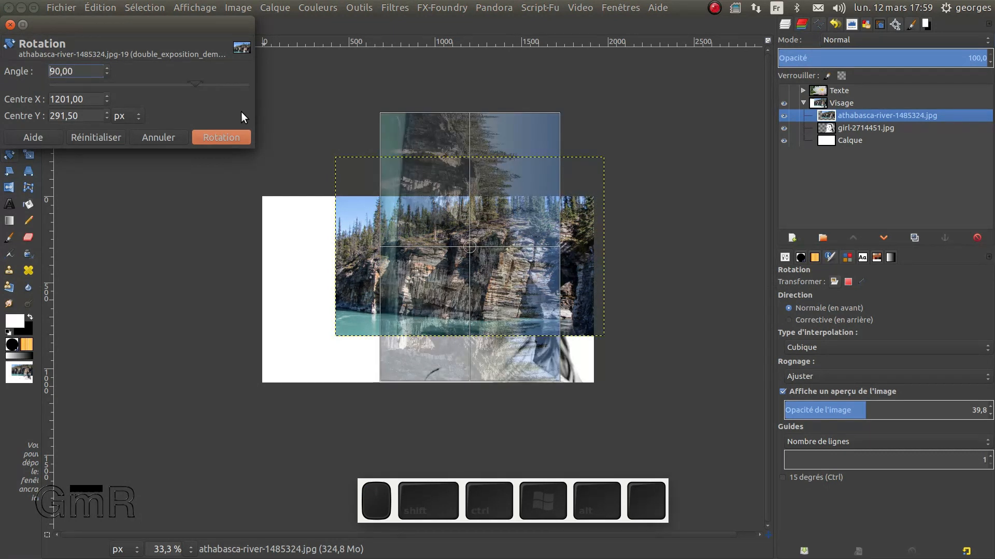
pyautogui.write('-')
pyautogui.click(220, 139)
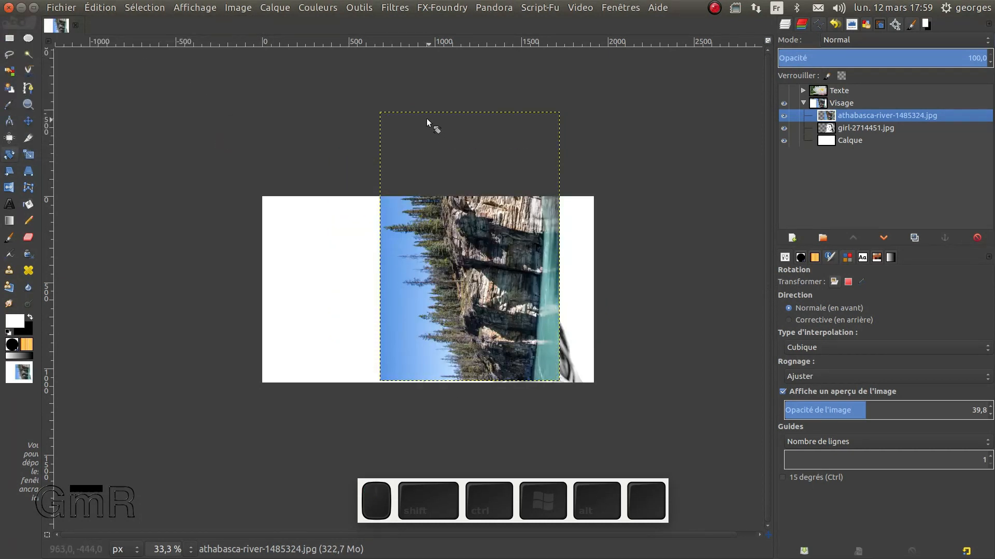
# Step: Mirror the athabasca-river-1485324.jpg layer horizontally
pyautogui.click(266, 9)
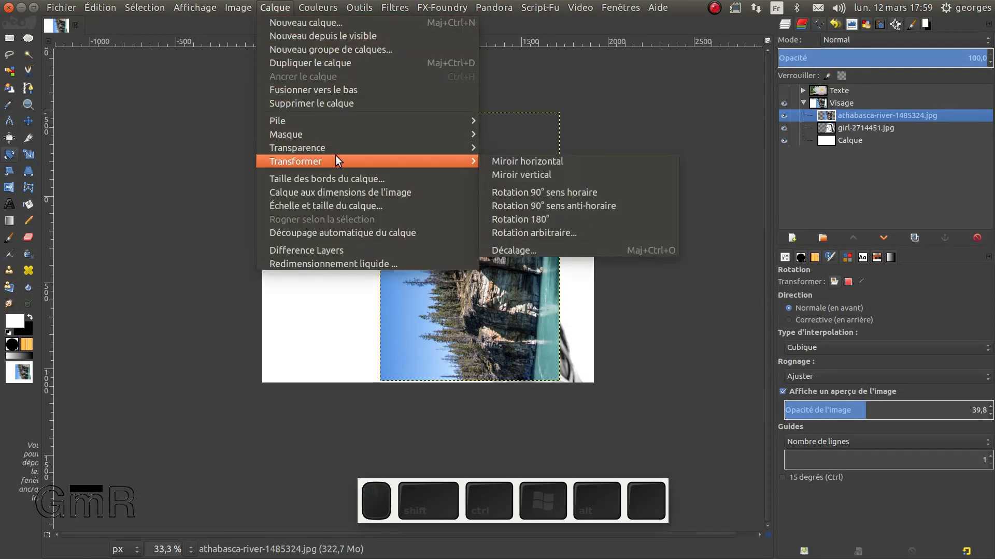
pyautogui.moveTo(461, 161)
pyautogui.click(552, 166)
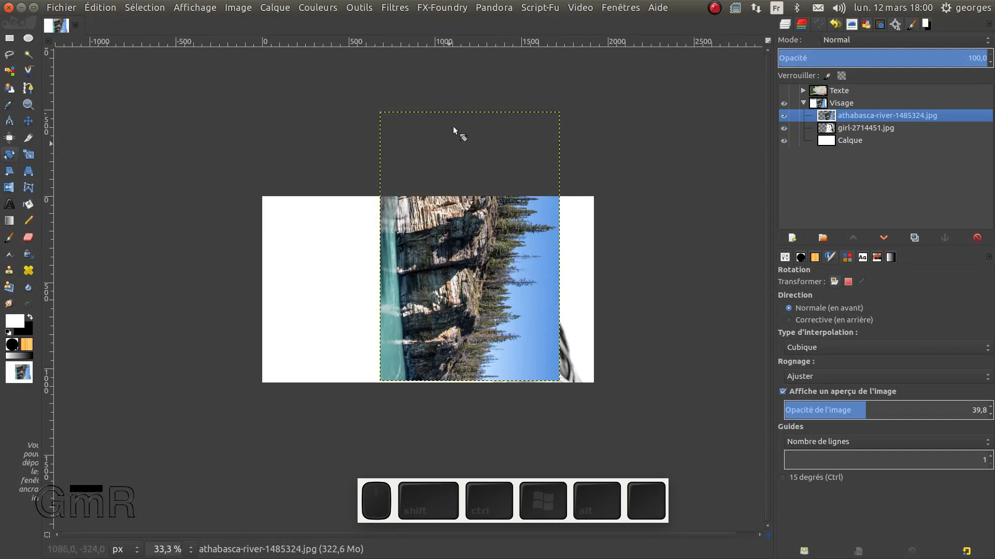
# Step: Set the river layer's opacity to 39.3 and move it over the portrait so the cliffs overlap the face and hair
pyautogui.click(27, 120)
pyautogui.moveTo(487, 245); pyautogui.dragTo(526, 318)
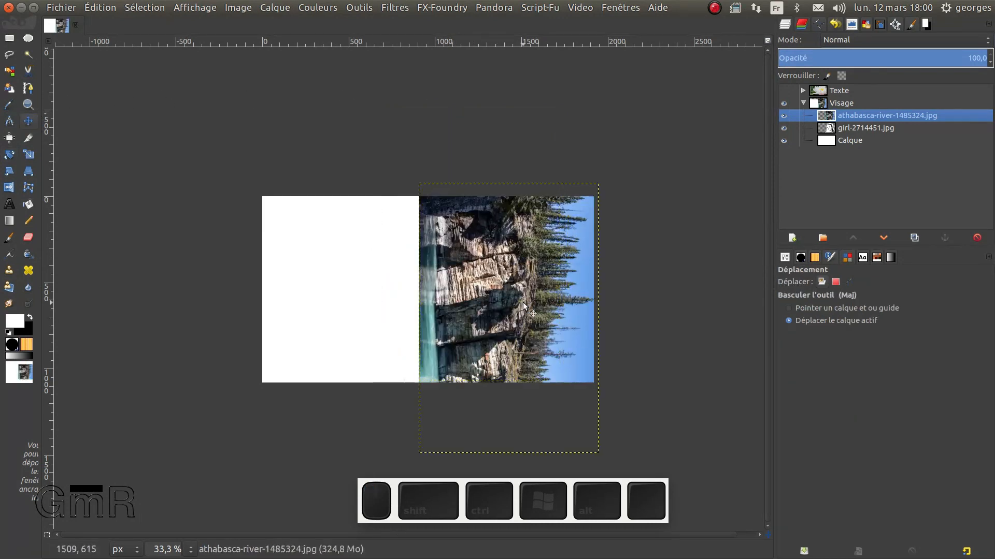
pyautogui.click(859, 57)
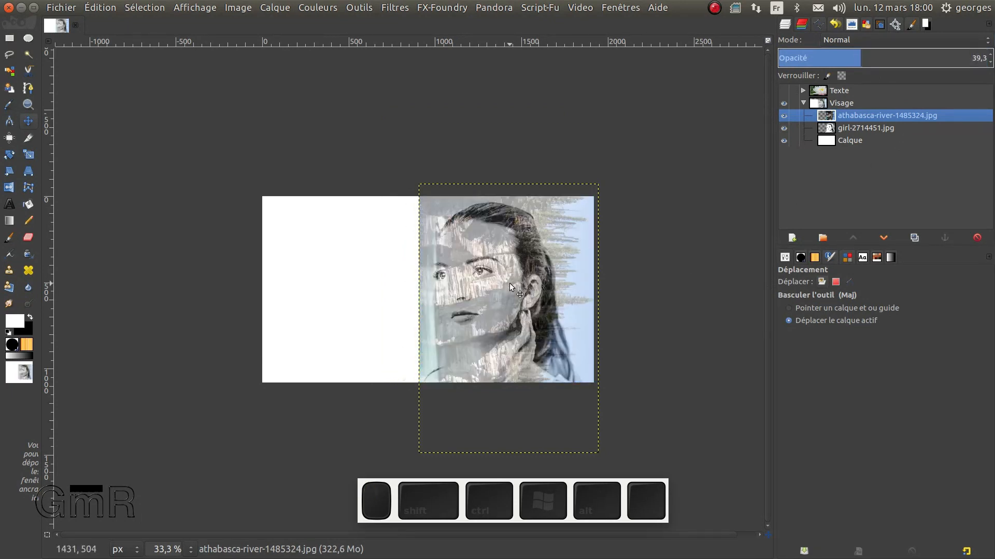
pyautogui.keyDown('ctrl'); pyautogui.scroll(2, 509, 282); pyautogui.keyUp('ctrl')
pyautogui.moveTo(511, 282); pyautogui.dragTo(552, 320)
pyautogui.scroll(-1, 552, 321)
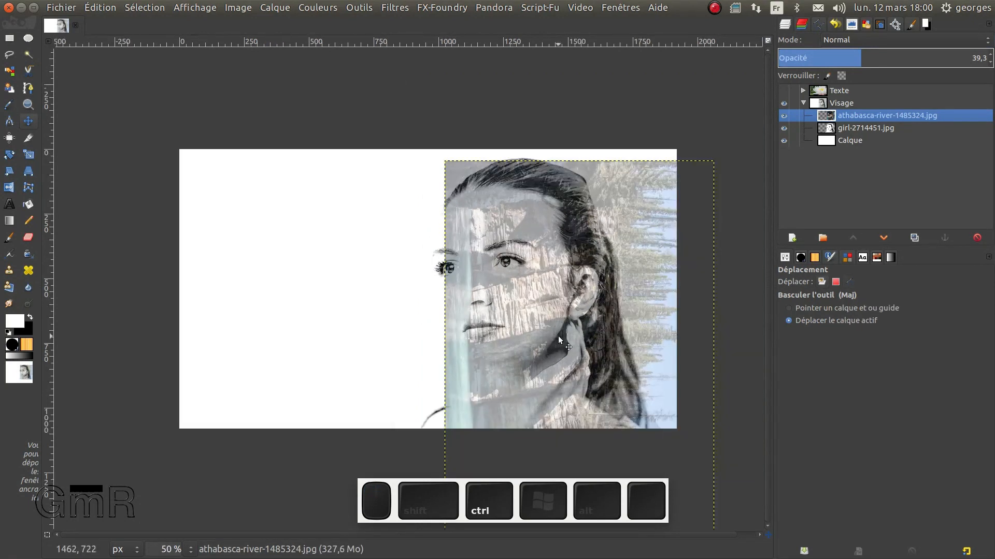
# Step: Restore the river layer's opacity to 100 and move it so its far edge lines up with the canvas edge
pyautogui.moveTo(865, 58); pyautogui.dragTo(991, 61)
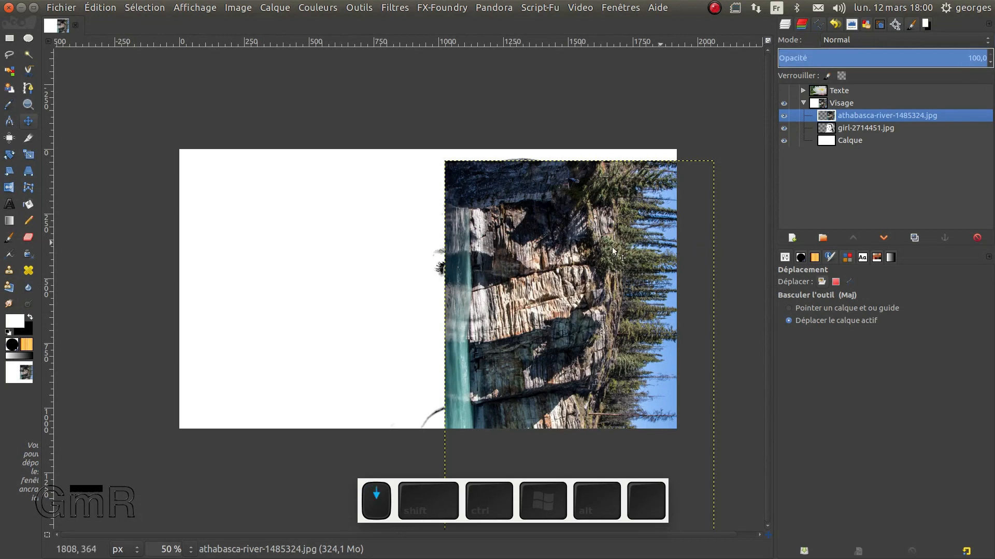
pyautogui.moveTo(563, 249); pyautogui.dragTo(562, 240)
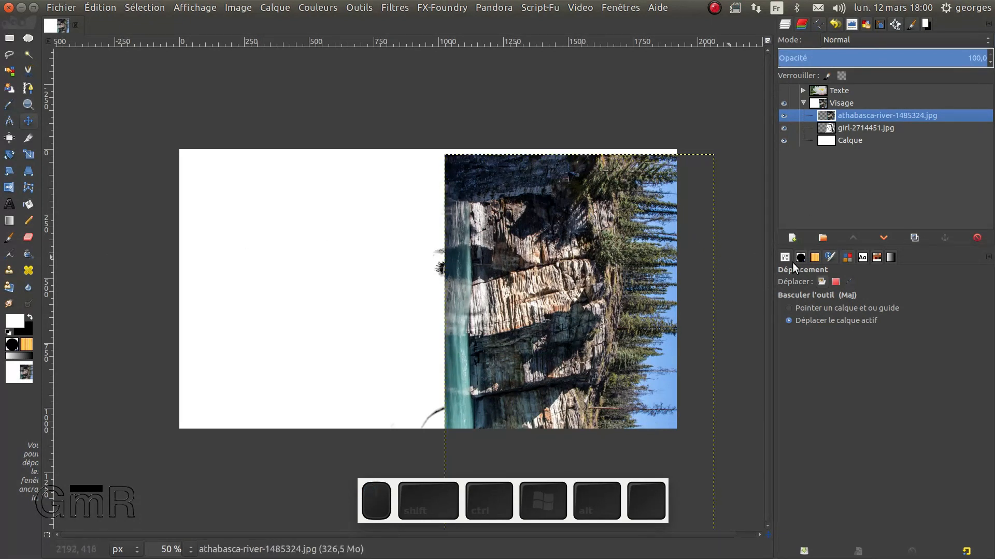
pyautogui.moveTo(627, 279); pyautogui.dragTo(593, 283)
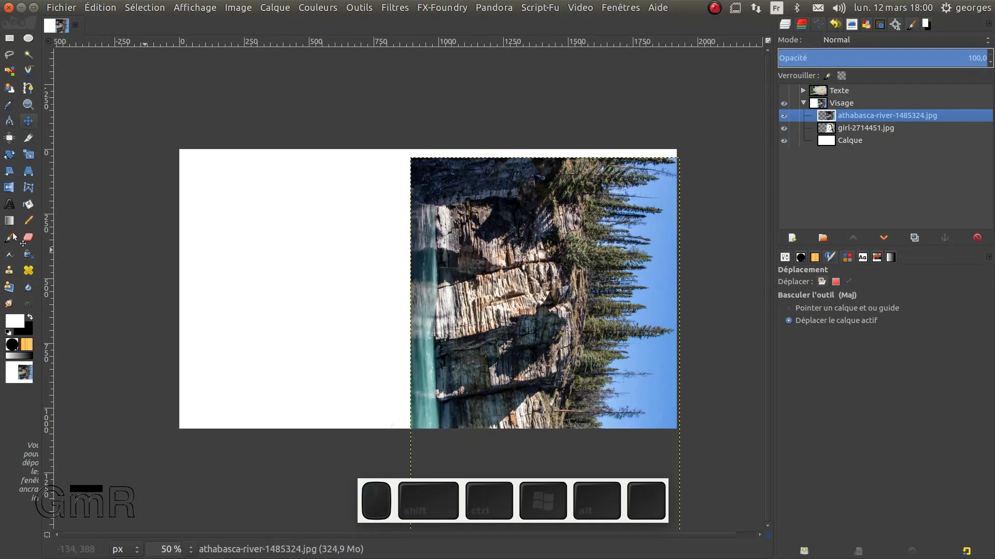
# Step: Start scaling the river layer, hide it to reveal the portrait, and resize the preview proportionally to about 824 × 1235 px
pyautogui.click(28, 155)
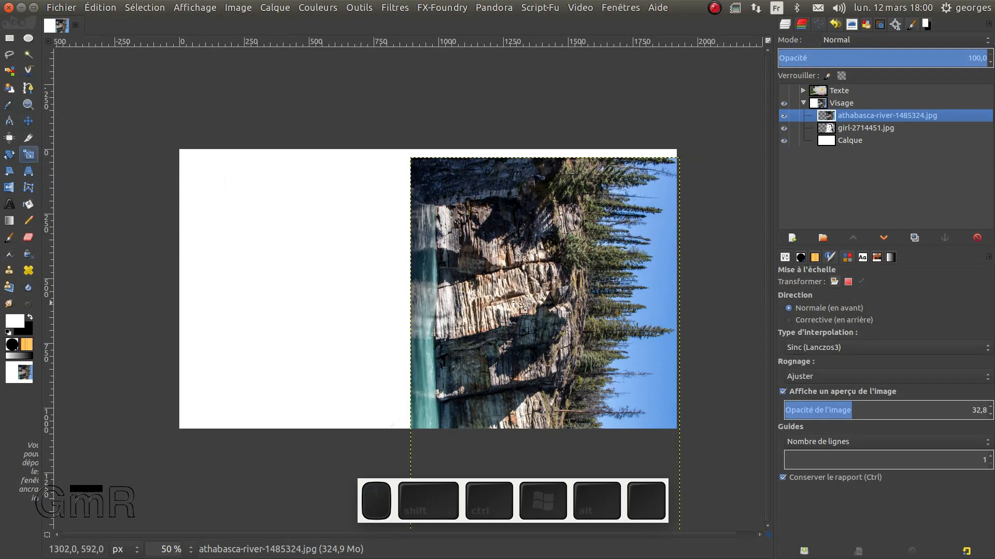
pyautogui.click(580, 349)
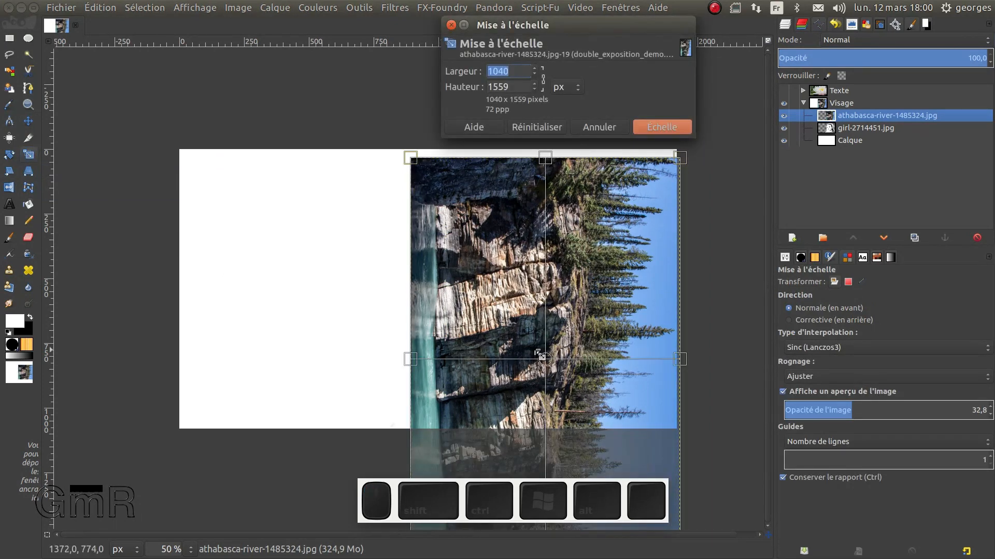
pyautogui.keyDown('ctrl'); pyautogui.scroll(-1, 538, 353); pyautogui.keyUp('ctrl')
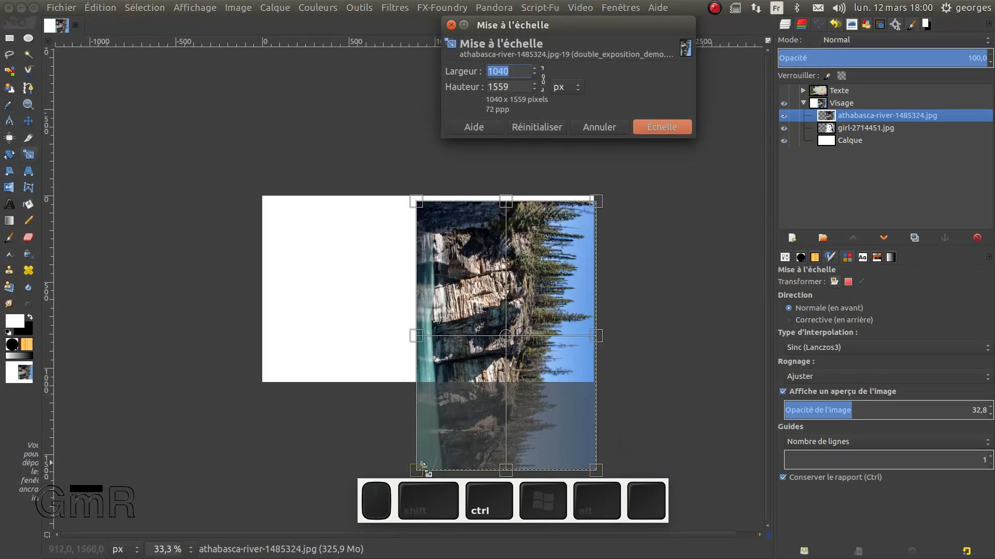
pyautogui.moveTo(415, 470); pyautogui.dragTo(494, 384)
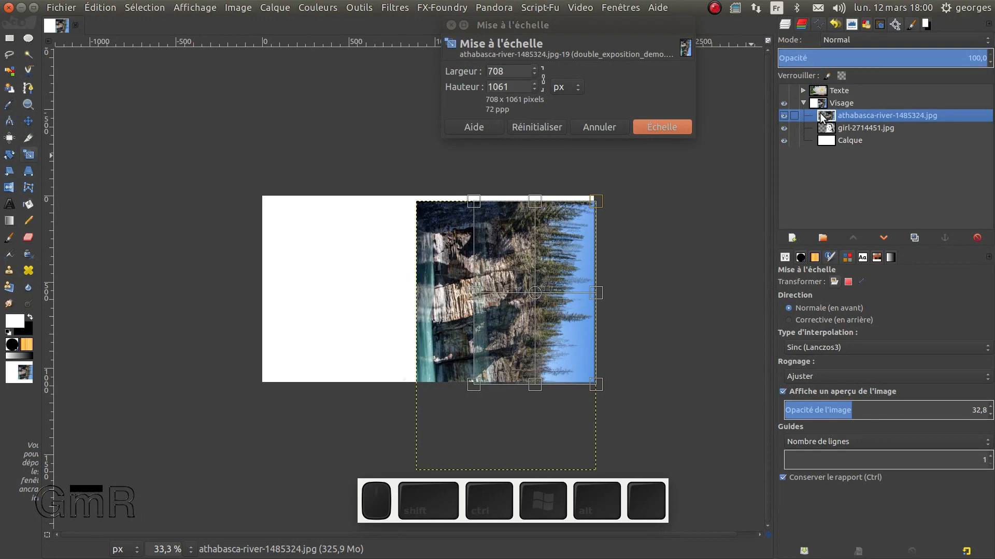
pyautogui.keyDown('ctrl'); pyautogui.scroll(1, 531, 284); pyautogui.keyUp('ctrl')
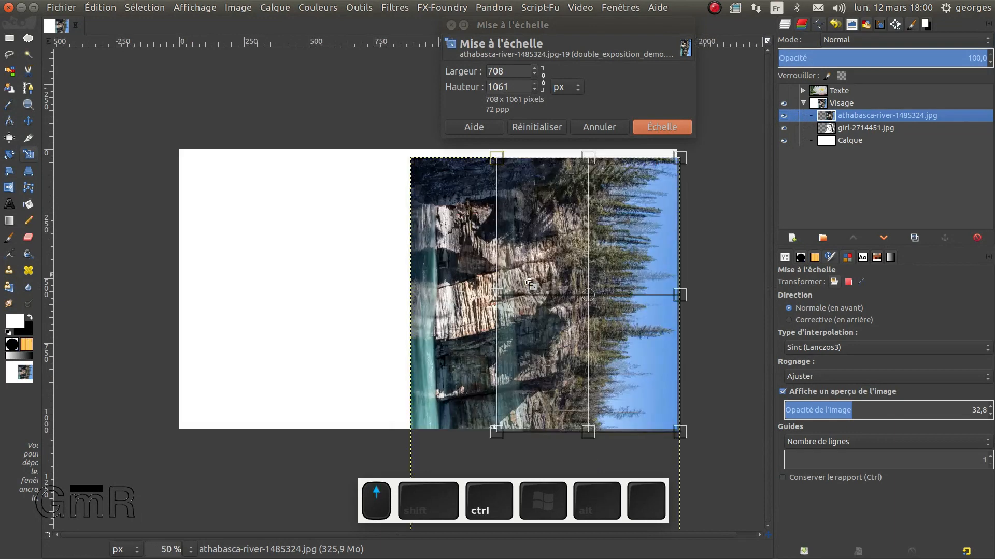
pyautogui.keyDown('ctrl'); pyautogui.click(784, 116); pyautogui.keyUp('ctrl')
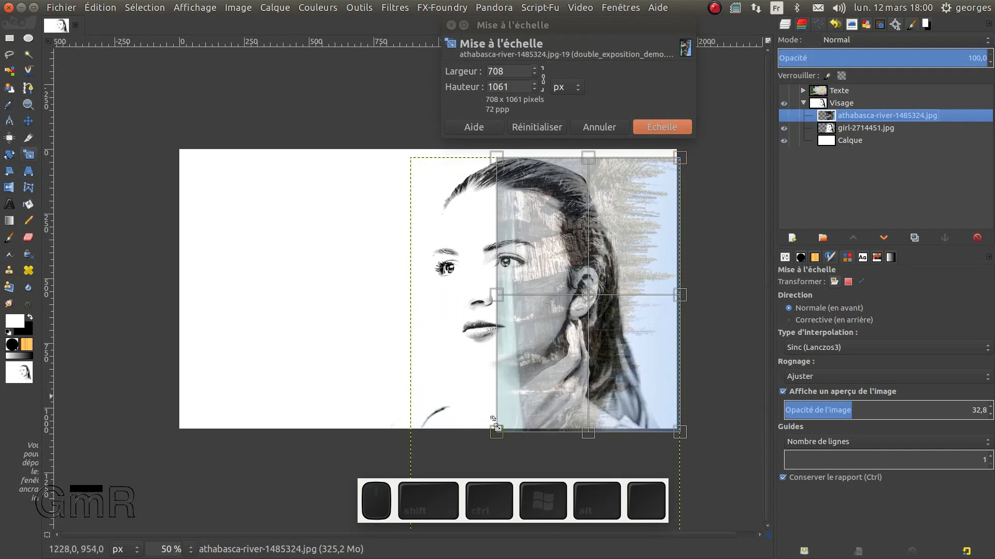
pyautogui.moveTo(496, 433); pyautogui.dragTo(428, 472)
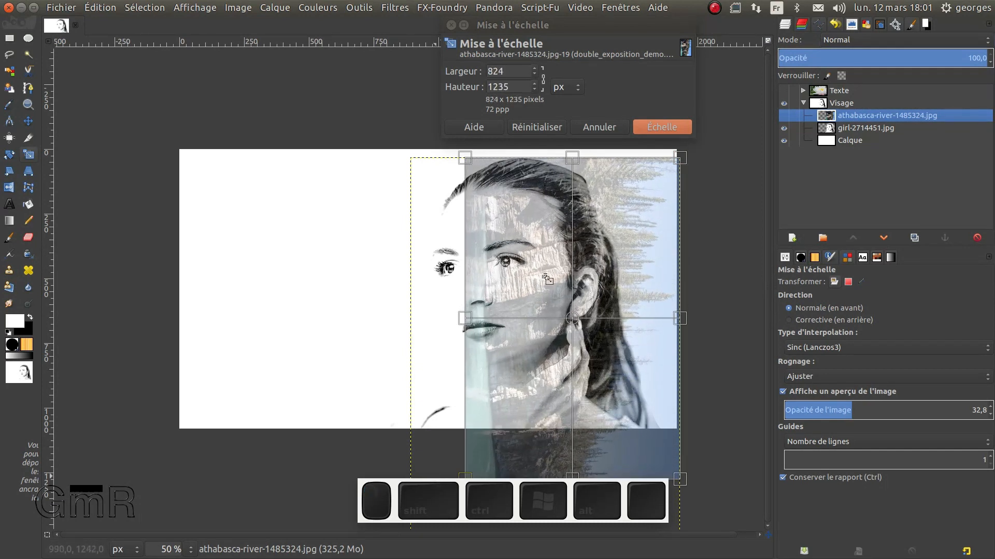
# Step: Unlink the scaling proportions, stretch the river layer to about 1032 × 1051 px to cover the portrait, and apply the scaling
pyautogui.click(543, 80)
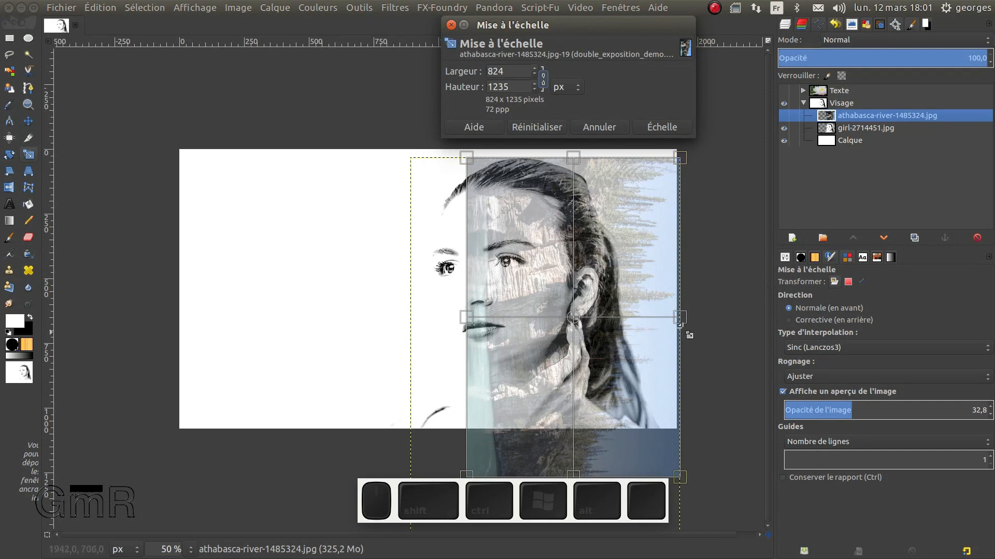
pyautogui.moveTo(685, 320); pyautogui.dragTo(702, 321)
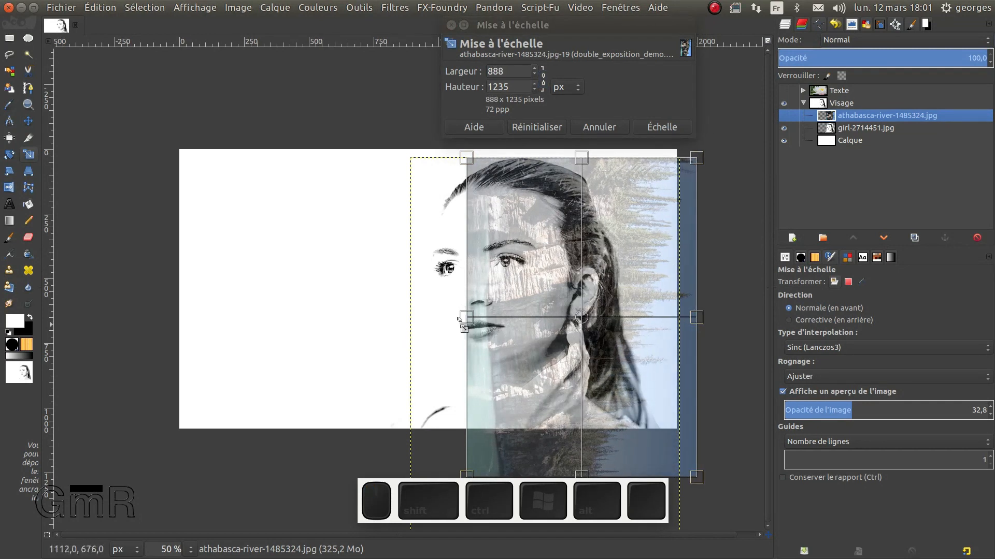
pyautogui.moveTo(464, 325); pyautogui.dragTo(422, 320)
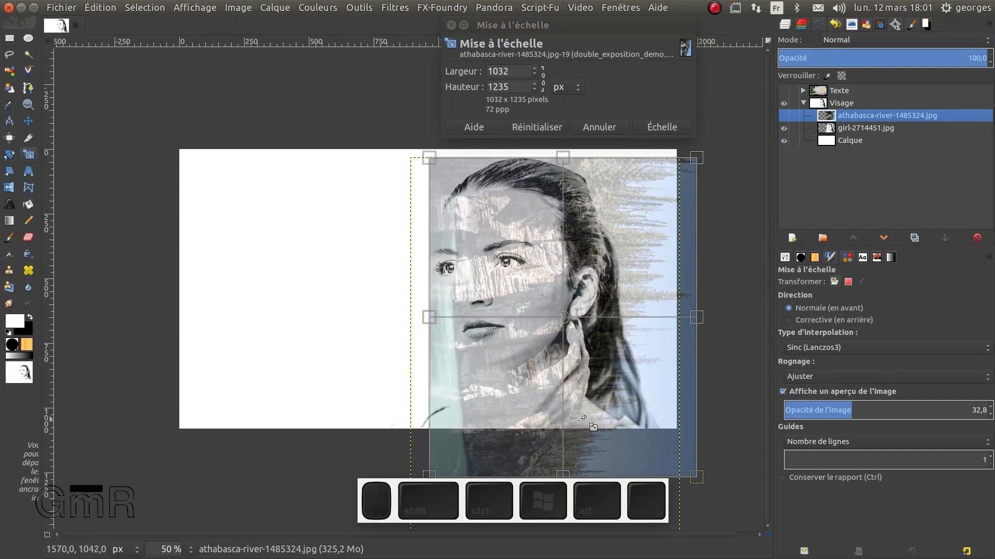
pyautogui.moveTo(569, 479); pyautogui.dragTo(576, 428)
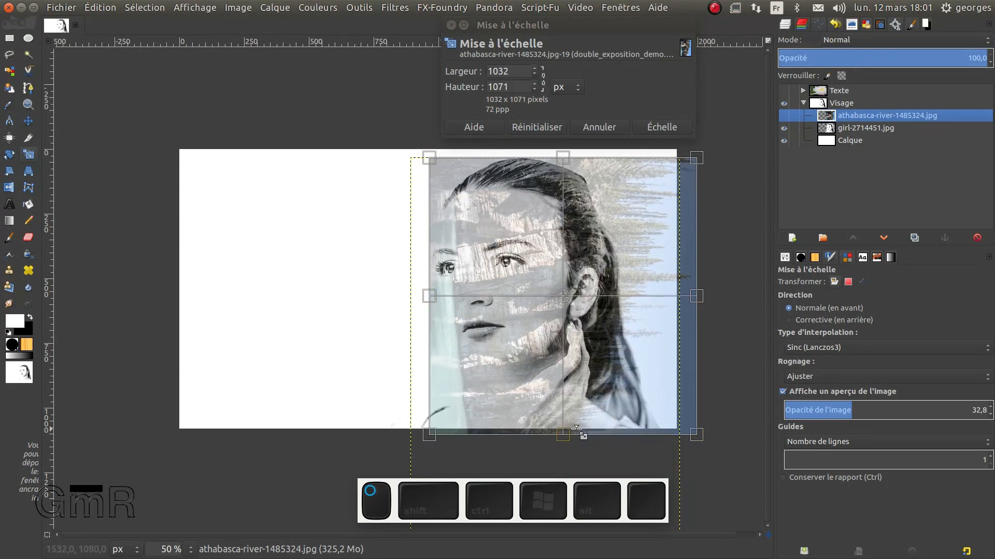
pyautogui.moveTo(573, 423); pyautogui.dragTo(573, 422)
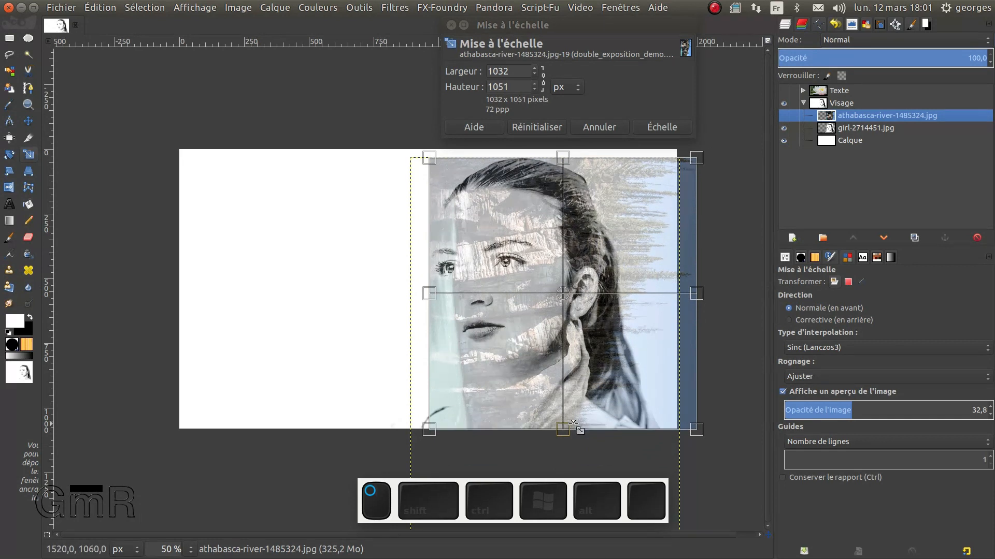
pyautogui.click(662, 130)
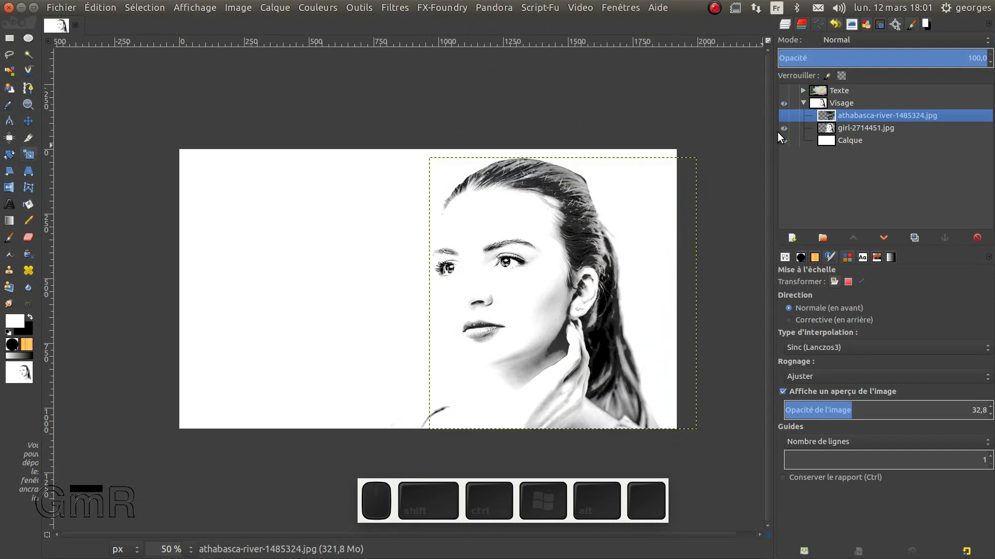
# Step: Show the river layer again and try the Éclaircir seulement blend mode on it
pyautogui.click(783, 115)
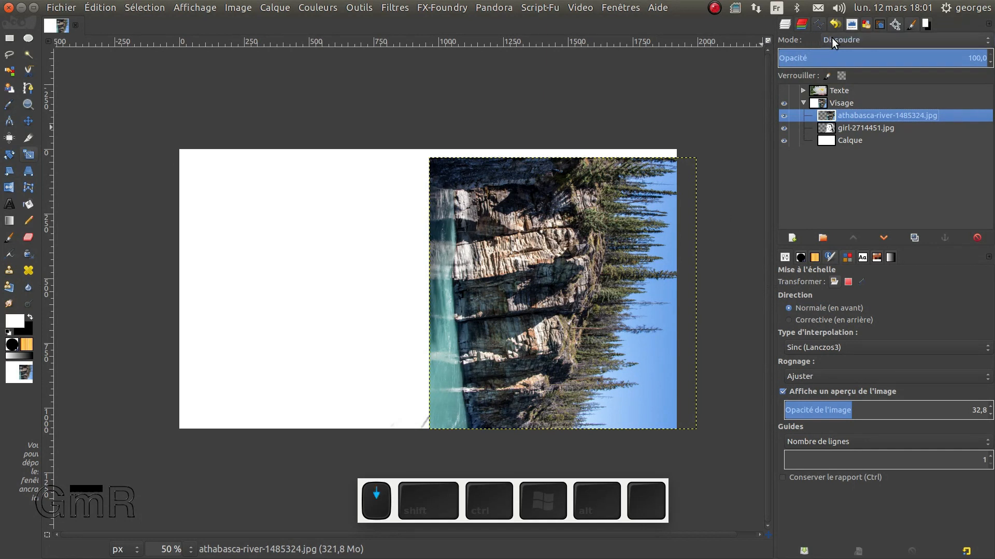
pyautogui.scroll(-2, 832, 37)
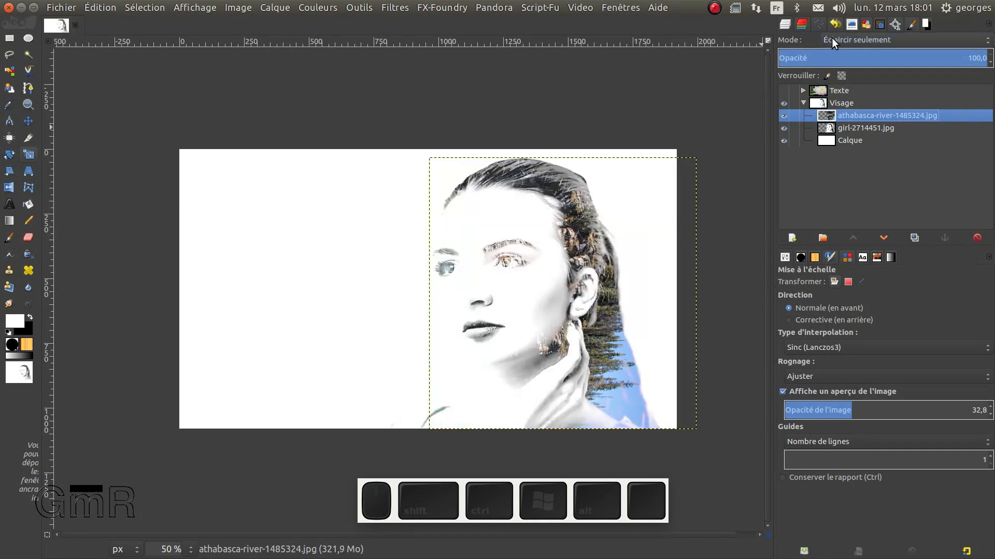
pyautogui.scroll(1, 558, 275)
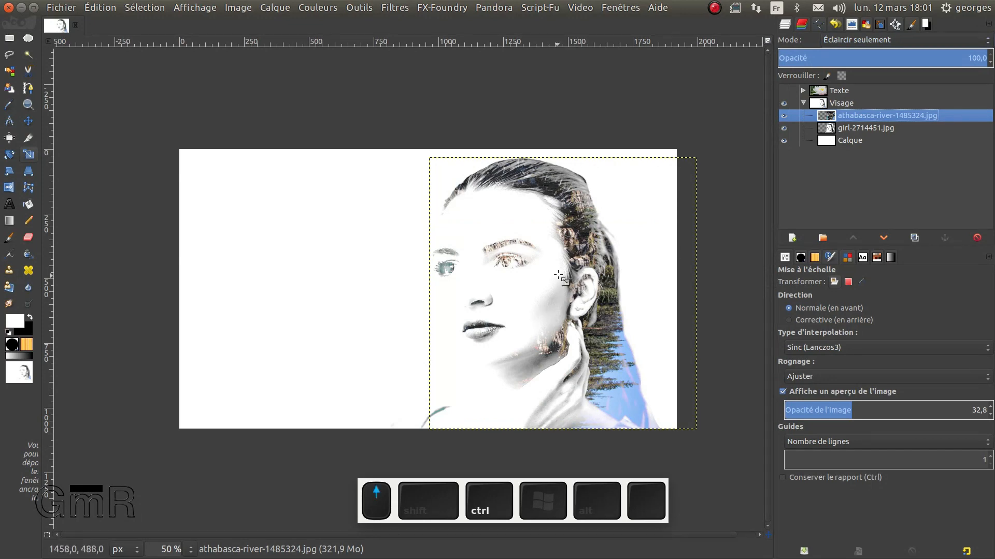
pyautogui.scroll(1, 559, 275)
pyautogui.scroll(-1, 629, 260)
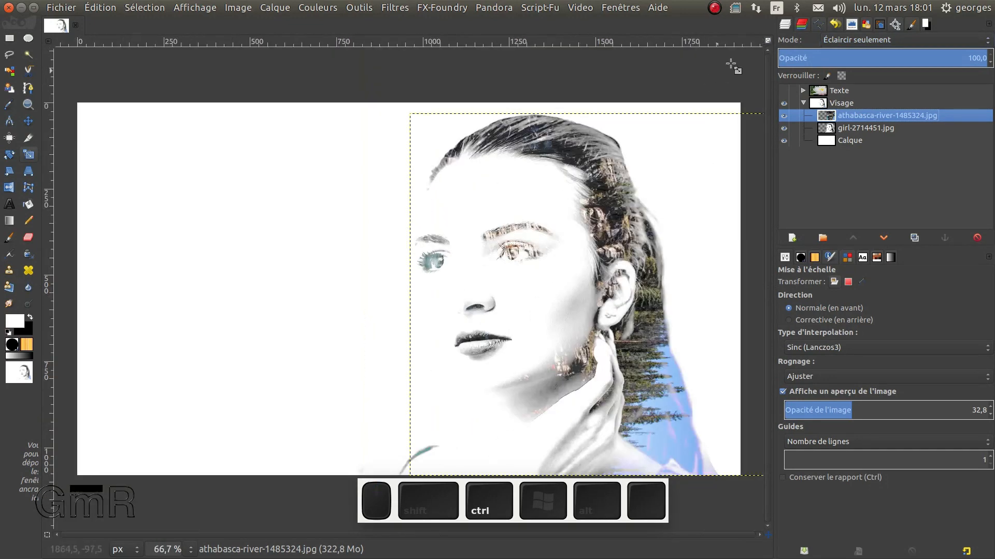
# Step: Preview the Éclaircir, Addition and Assombrir seulement blend modes on the river layer, and set its mode to Multiplier
pyautogui.scroll(-1, 871, 40)
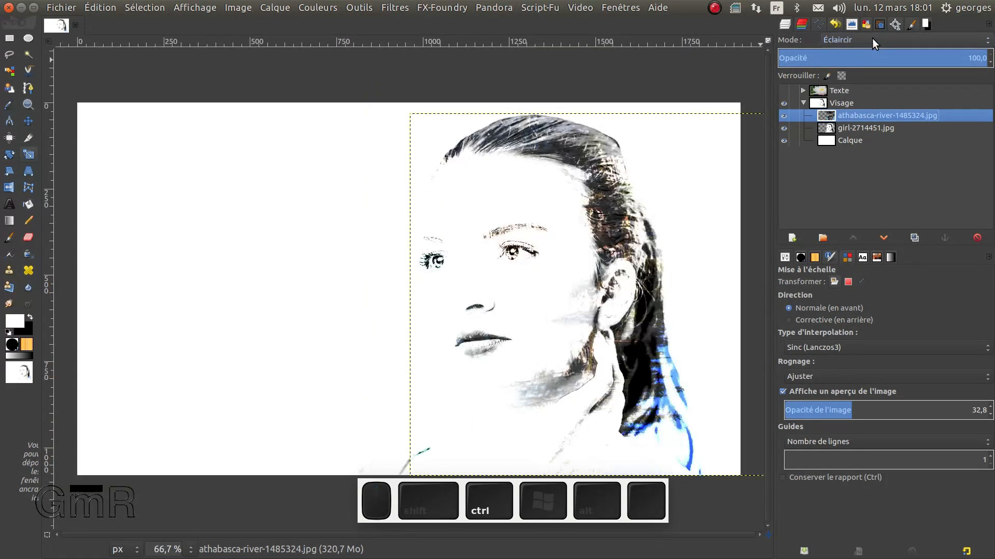
pyautogui.scroll(-1, 872, 38)
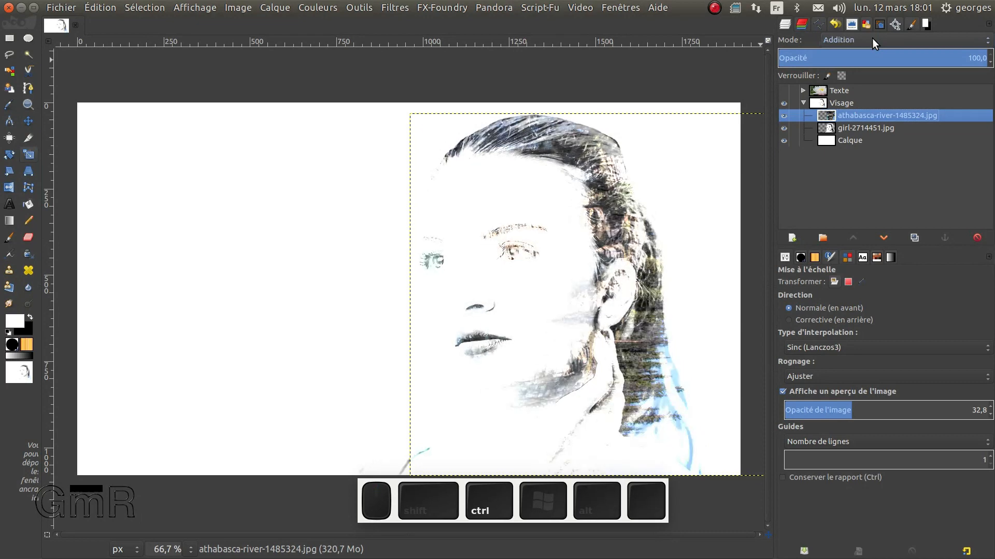
pyautogui.scroll(-2, 872, 38)
pyautogui.scroll(1, 872, 38)
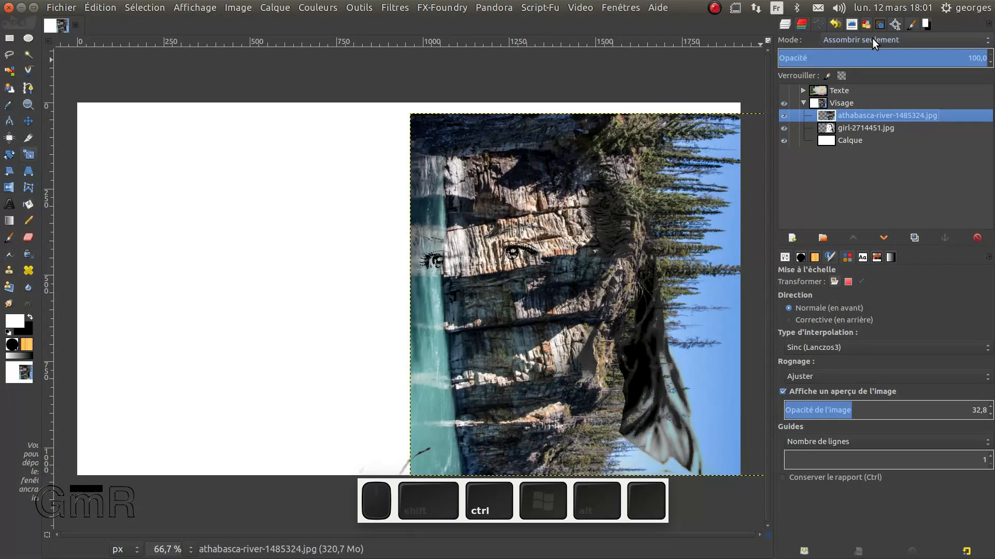
pyautogui.scroll(-1, 872, 39)
pyautogui.scroll(1, 872, 38)
pyautogui.scroll(-1, 872, 38)
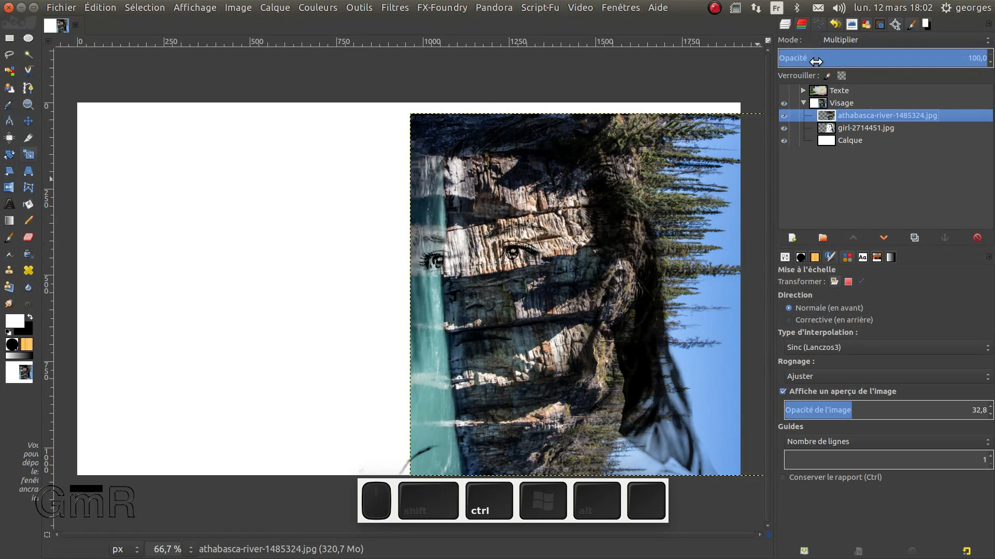
# Step: Compare the Superposer blend mode on the river layer, and set it back to Multiplier
pyautogui.scroll(2, 831, 41)
pyautogui.scroll(-1, 832, 40)
pyautogui.scroll(6, 831, 41)
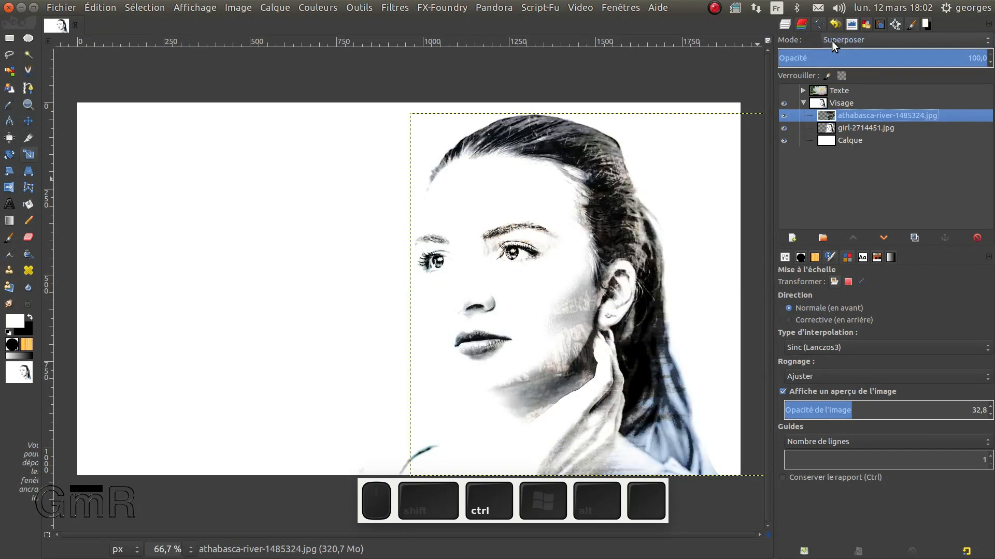
pyautogui.scroll(4, 831, 41)
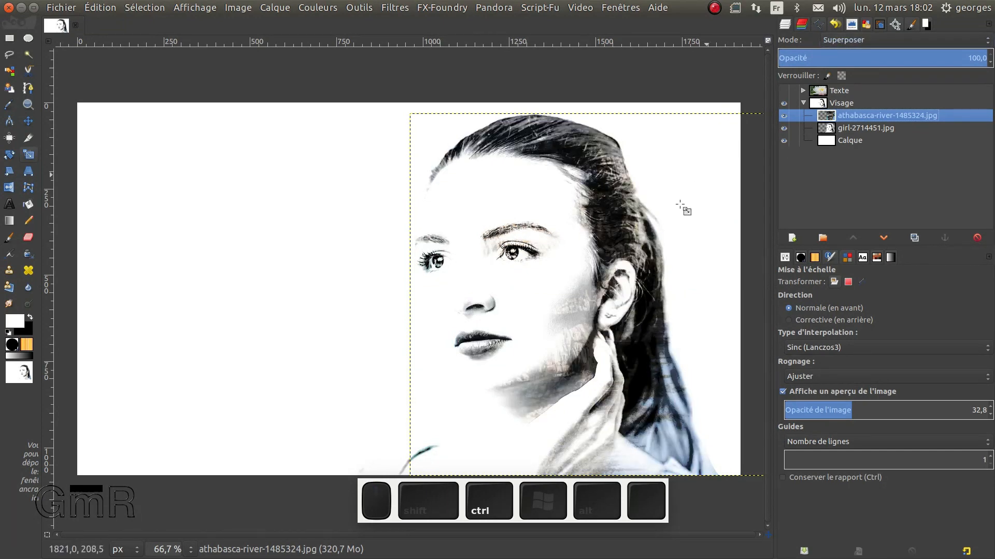
pyautogui.scroll(3, 831, 43)
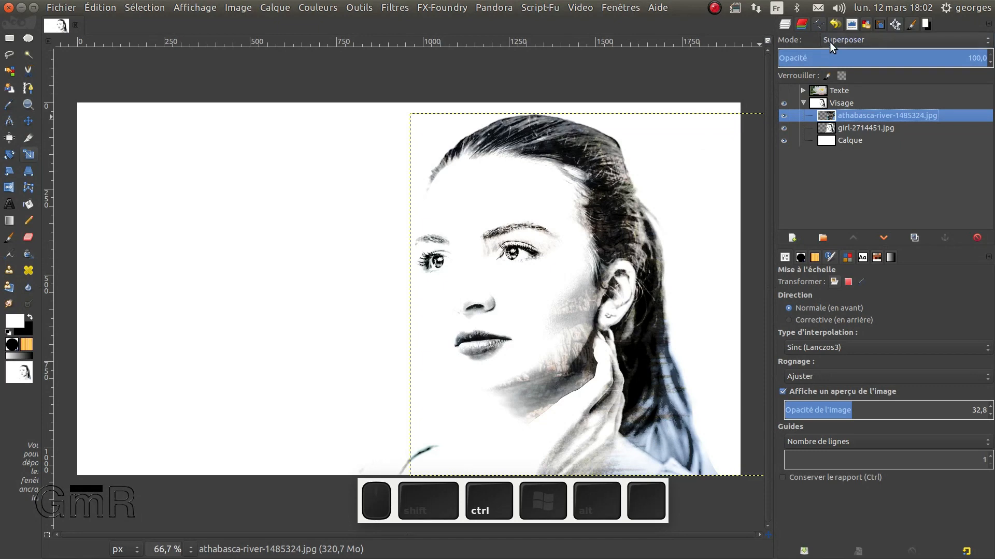
pyautogui.scroll(1, 829, 42)
pyautogui.scroll(-1, 829, 41)
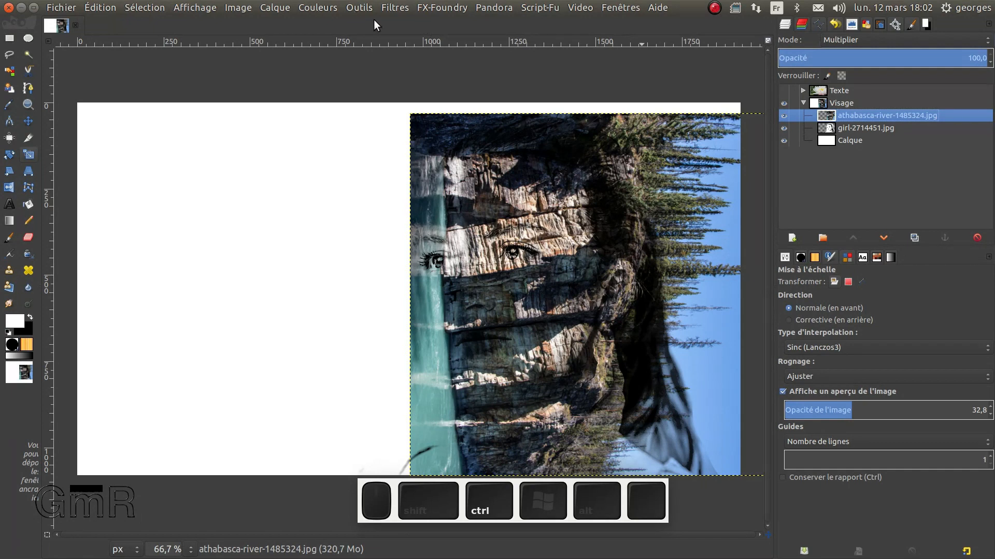
# Step: Desaturate the river layer using the Luminosité shade of grey after comparing it with Clarté and Moyenne
pyautogui.click(322, 6)
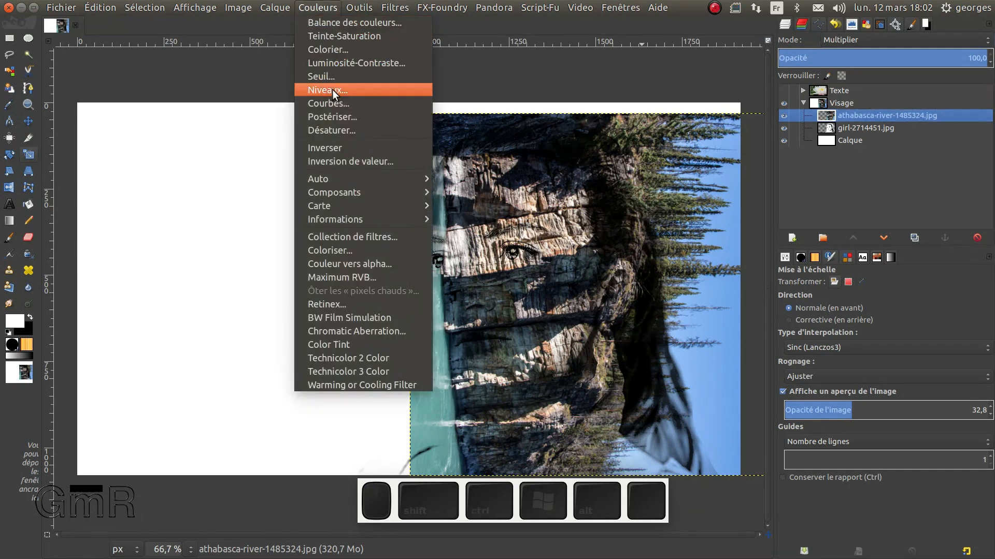
pyautogui.click(346, 127)
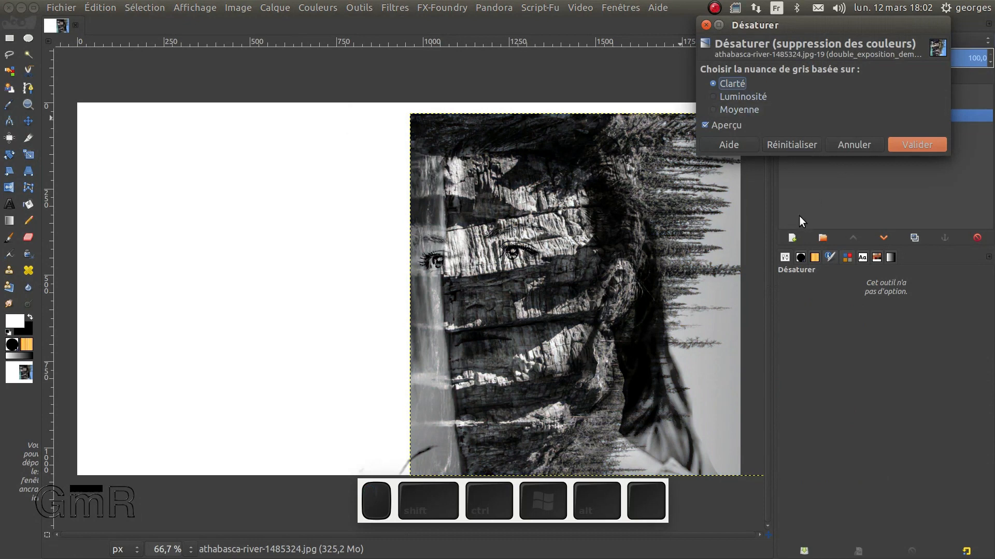
pyautogui.click(721, 96)
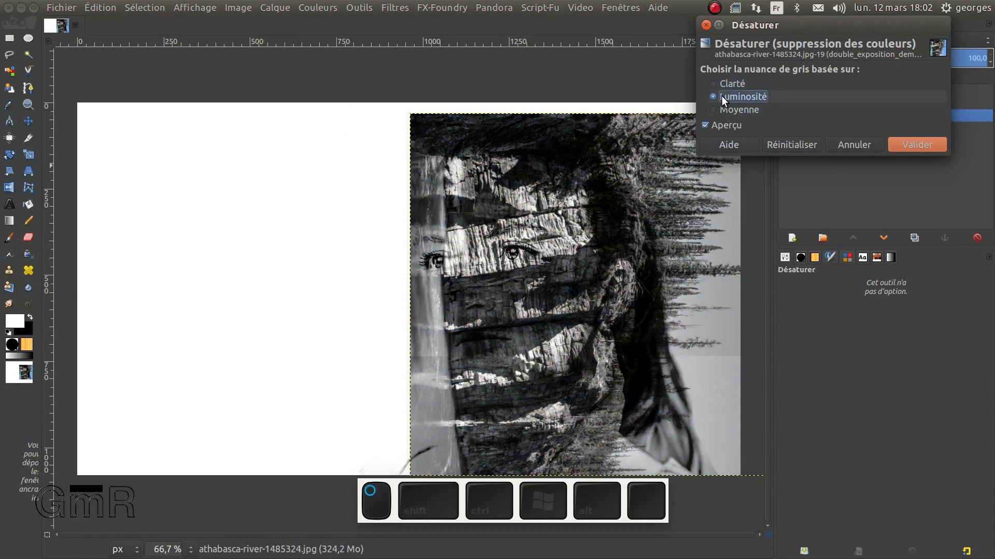
pyautogui.click(725, 109)
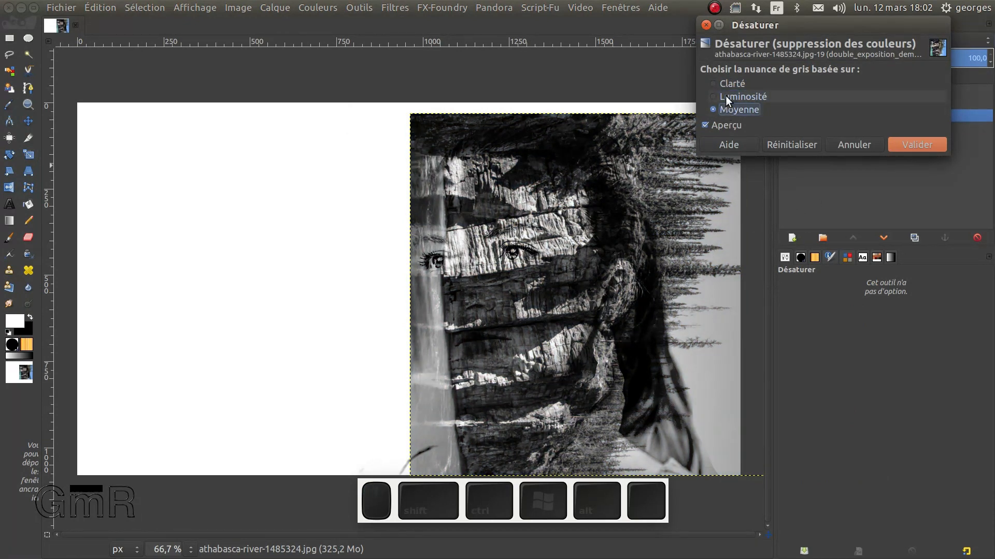
pyautogui.click(725, 85)
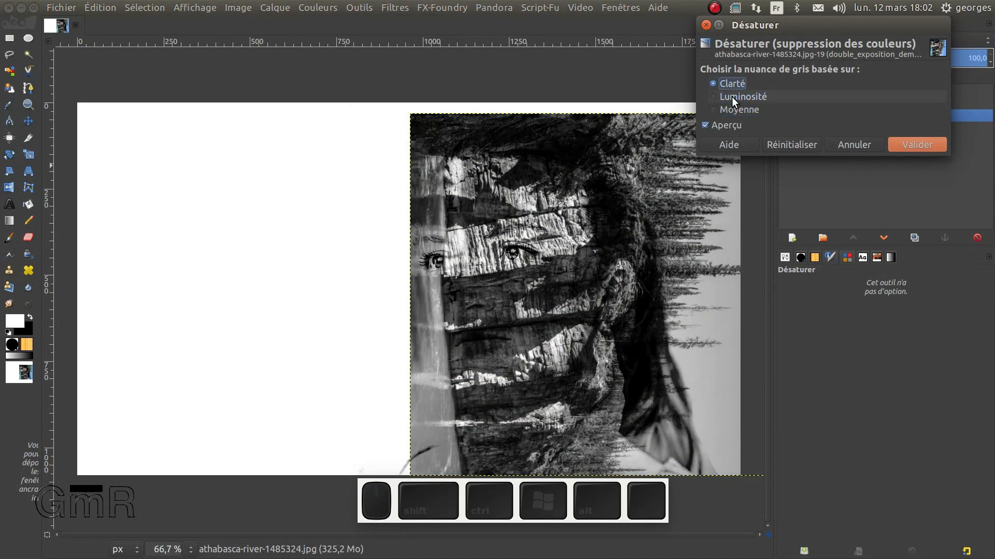
pyautogui.click(732, 97)
pyautogui.click(932, 144)
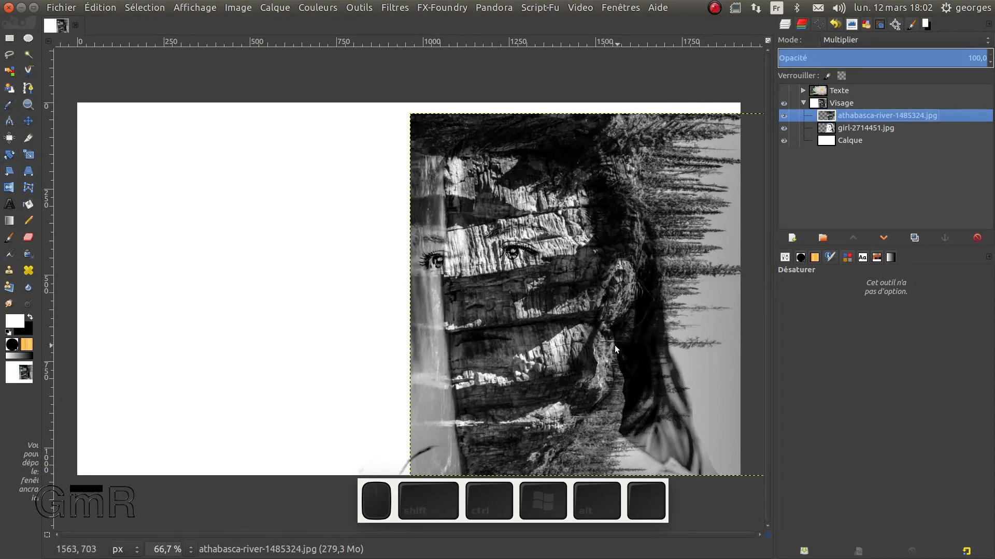
# Step: Rotate the river layer by about -8,55° around a pivot at X 1414,50 and Y 189,00, hiding the layer to align it with the face
pyautogui.click(9, 154)
pyautogui.click(605, 212)
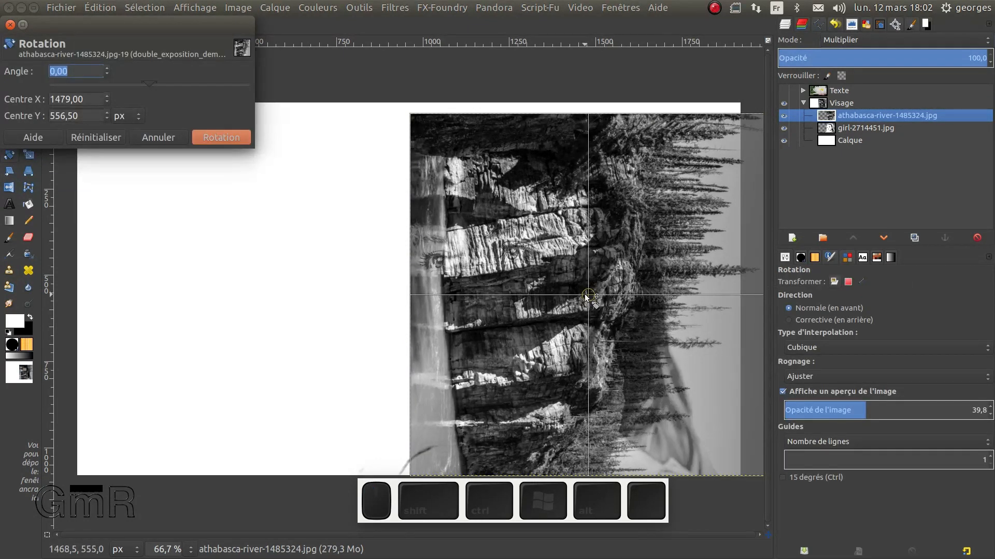
pyautogui.moveTo(586, 296); pyautogui.dragTo(566, 166)
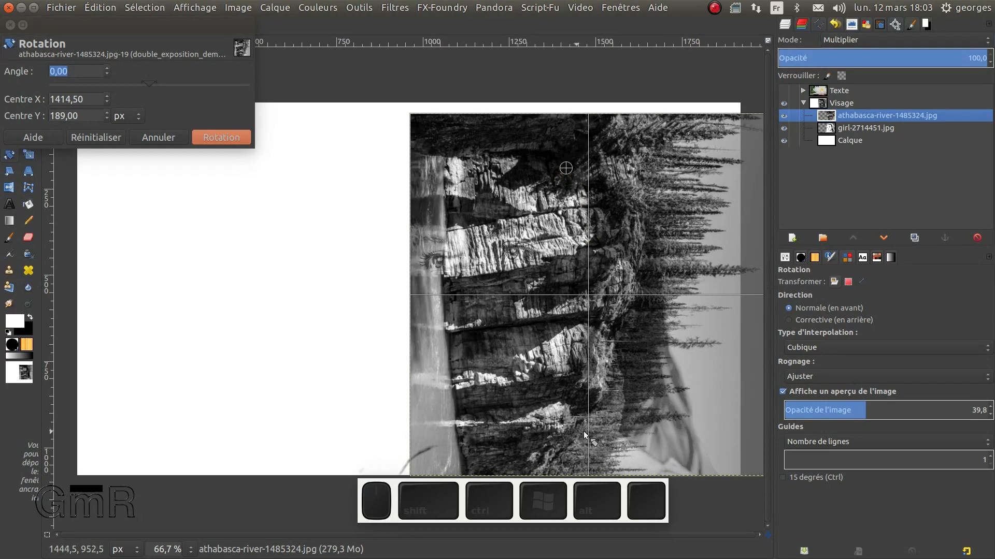
pyautogui.moveTo(580, 451); pyautogui.dragTo(611, 442)
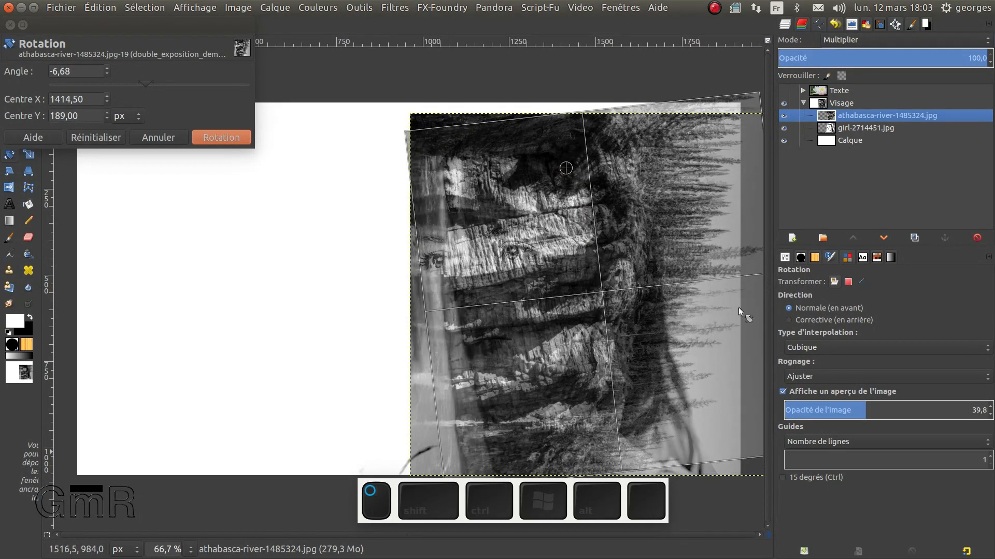
pyautogui.moveTo(655, 399); pyautogui.dragTo(660, 395)
pyautogui.click(785, 114)
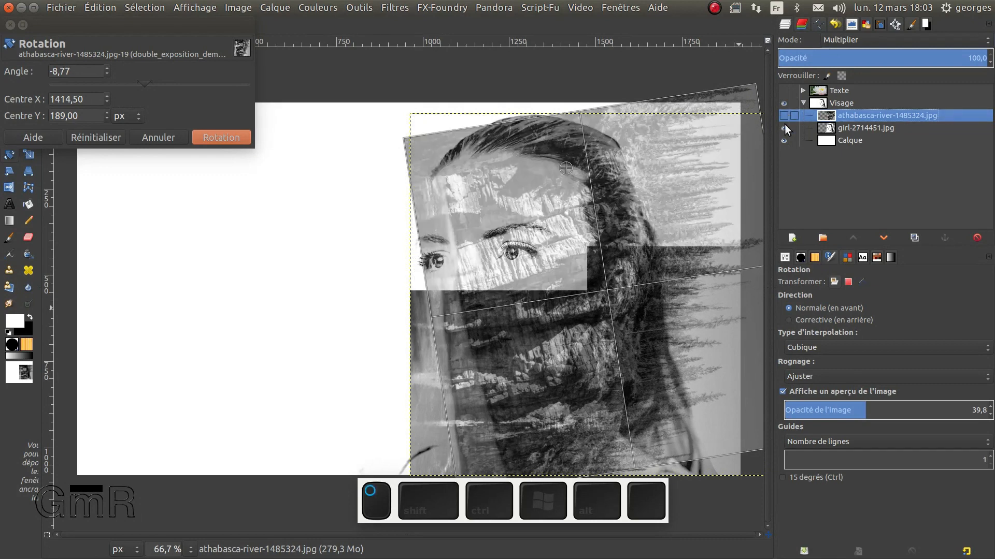
pyautogui.moveTo(641, 422)
pyautogui.mouseDown()
pyautogui.moveTo(651, 433)
pyautogui.moveTo(635, 436)
pyautogui.mouseUp()
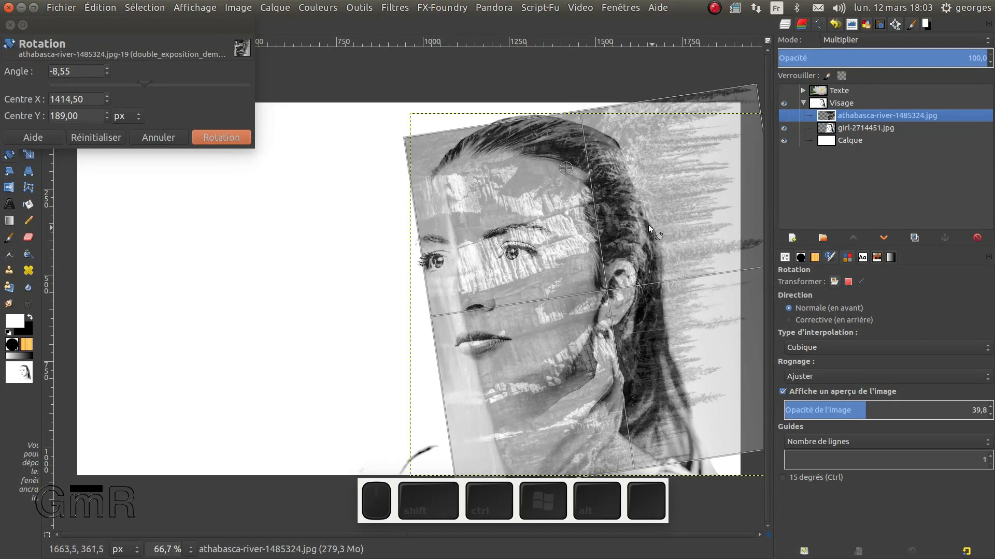
pyautogui.click(231, 136)
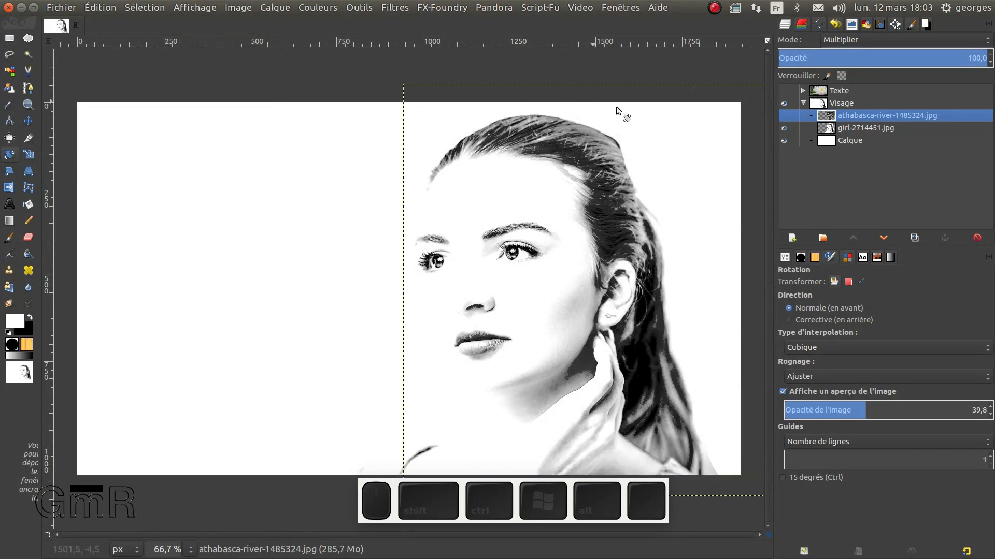
# Step: Show the river layer again and nudge it slightly upward over the portrait
pyautogui.click(783, 116)
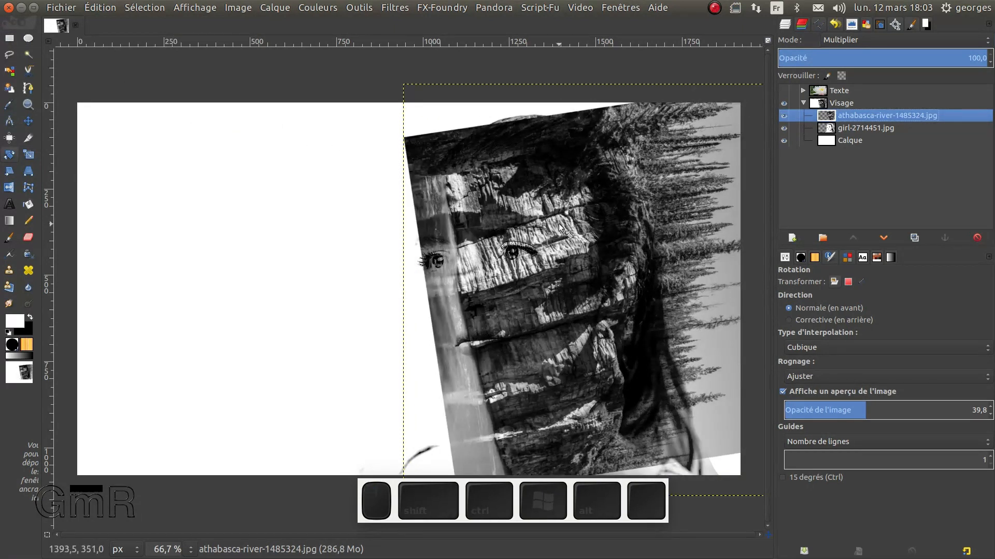
pyautogui.click(27, 120)
pyautogui.moveTo(594, 248); pyautogui.dragTo(595, 243)
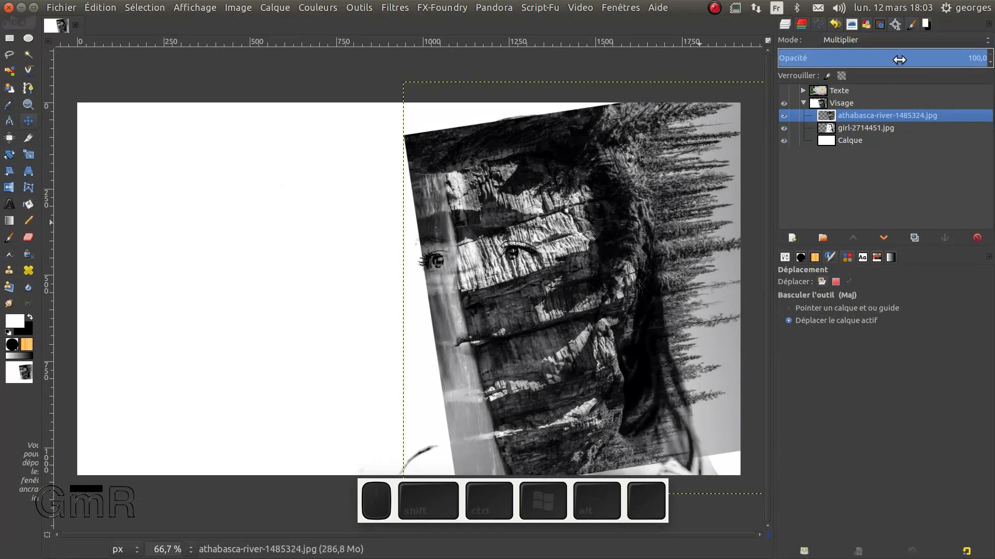
# Step: Try reducing the river layer's opacity to 63,2 to preview the face through the landscape
pyautogui.click(901, 60)
pyautogui.moveTo(901, 61)
pyautogui.mouseDown()
pyautogui.moveTo(932, 61)
pyautogui.moveTo(910, 62)
pyautogui.mouseUp()
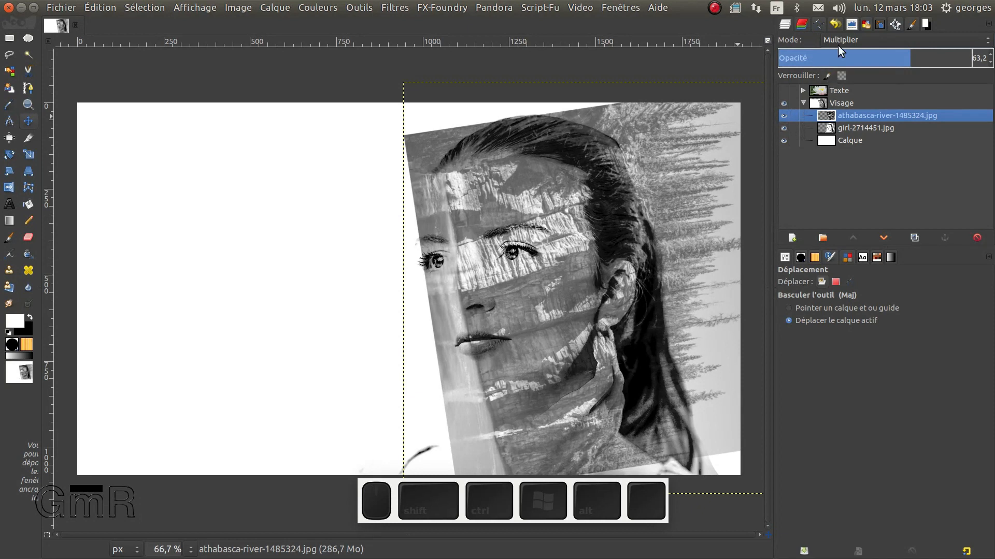
pyautogui.click(858, 116)
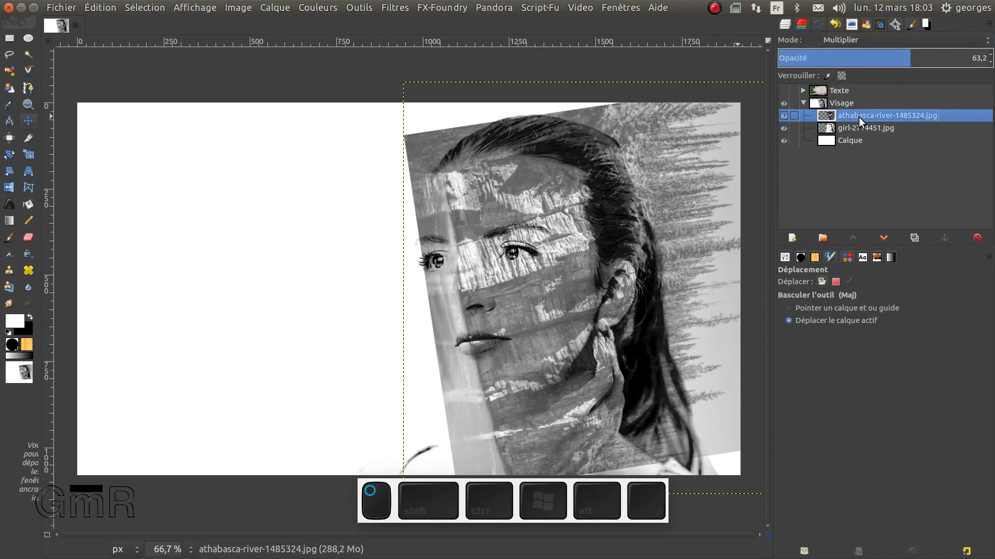
# Step: Set the river layer to the Normal blend mode with opacity 100,0
pyautogui.click(843, 36)
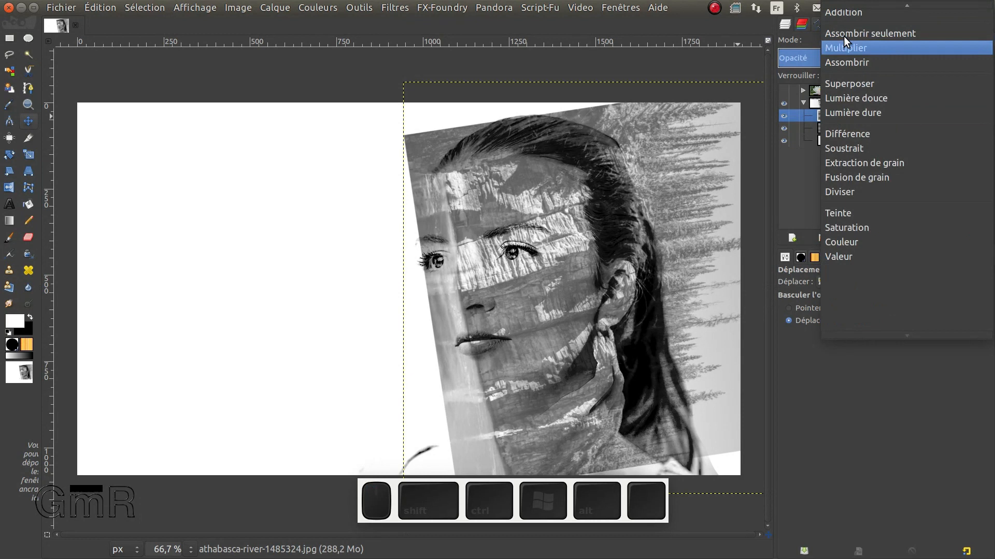
pyautogui.scroll(4, 843, 36)
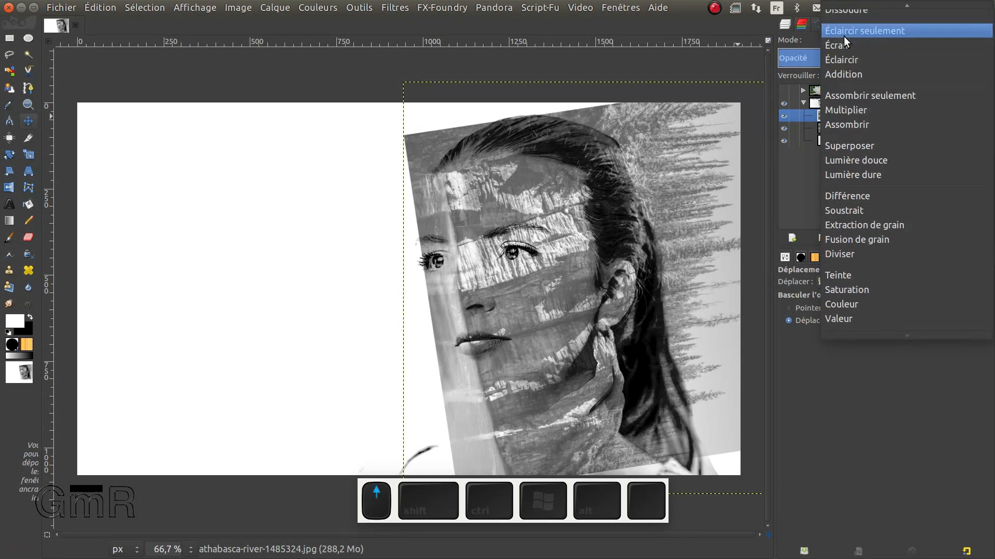
pyautogui.click(857, 8)
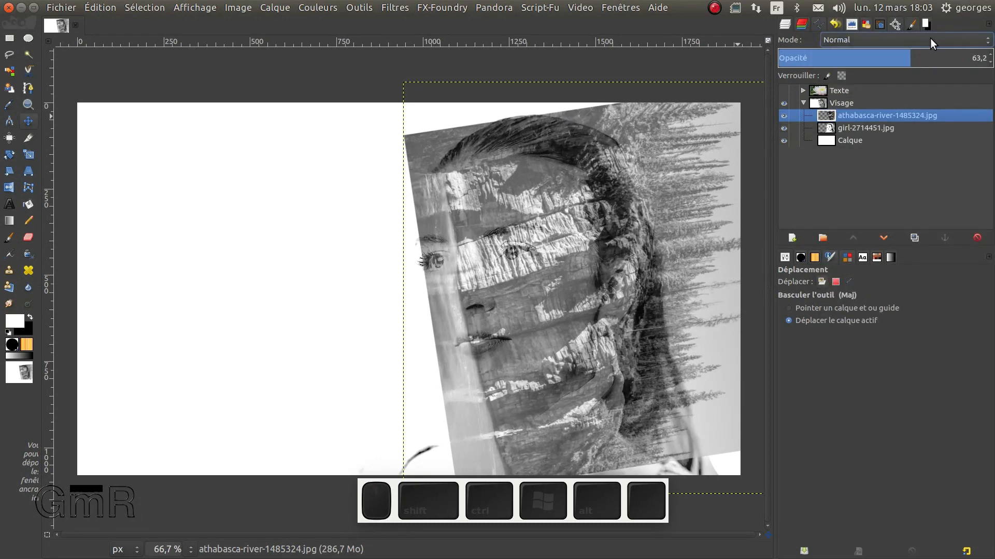
pyautogui.moveTo(913, 59); pyautogui.dragTo(991, 61)
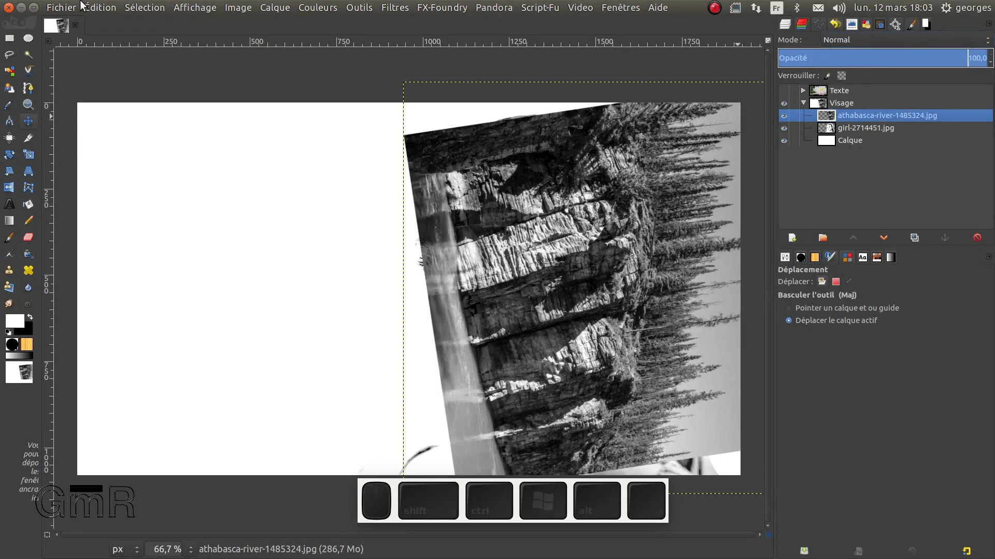
# Step: Increase the river layer's contrast with Niveaux, raising the black input to about 27 and lowering the white input until the sky turns white
pyautogui.click(365, 9)
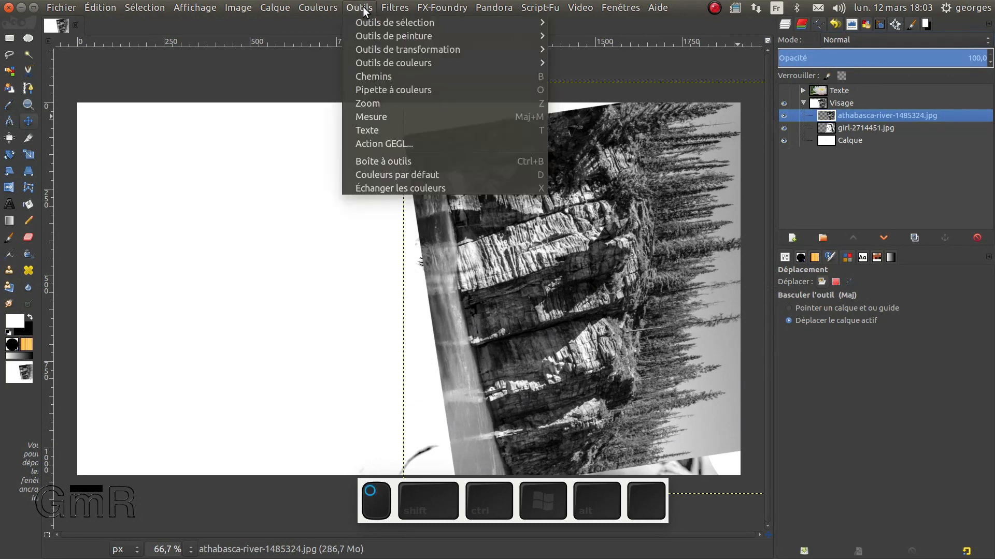
pyautogui.moveTo(318, 6)
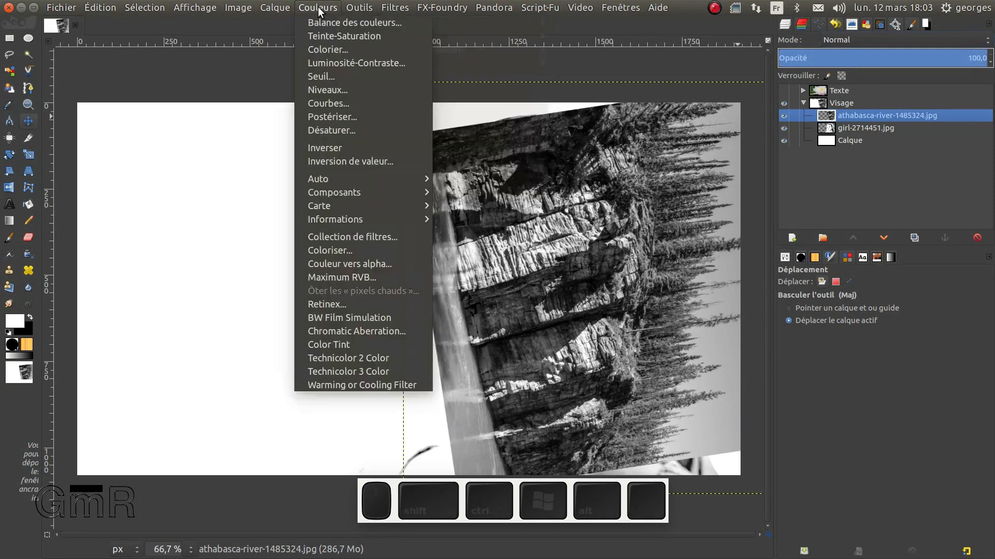
pyautogui.click(326, 91)
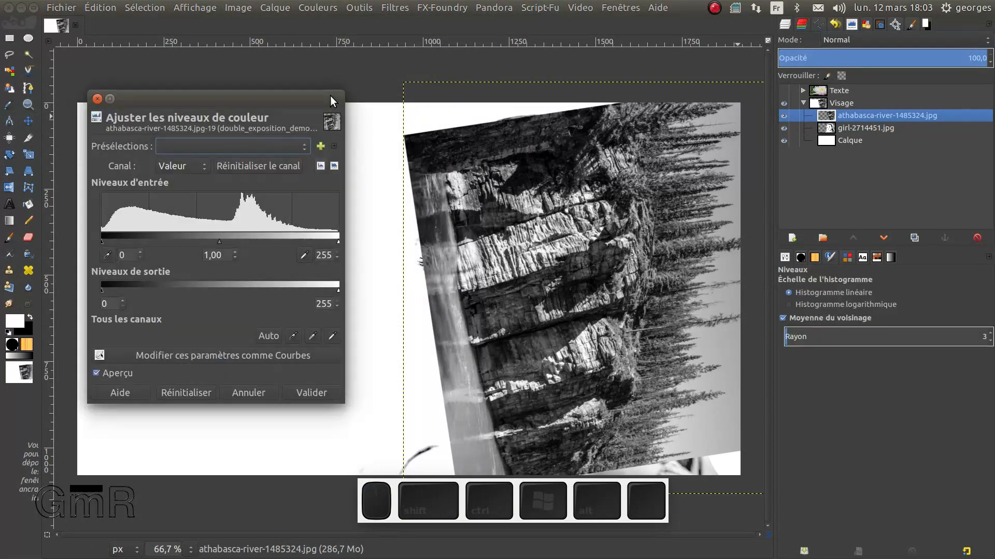
pyautogui.moveTo(337, 241); pyautogui.dragTo(290, 240)
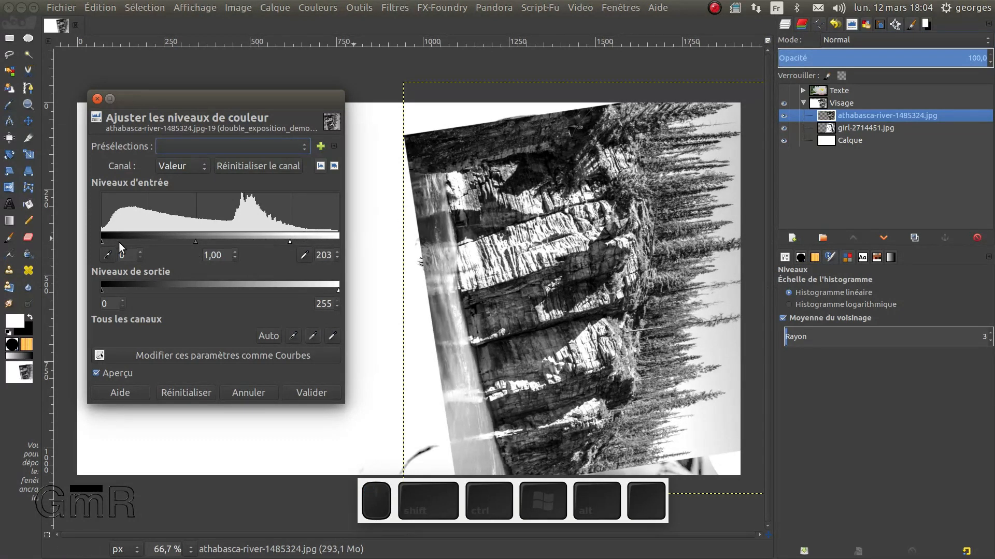
pyautogui.moveTo(101, 242); pyautogui.dragTo(126, 242)
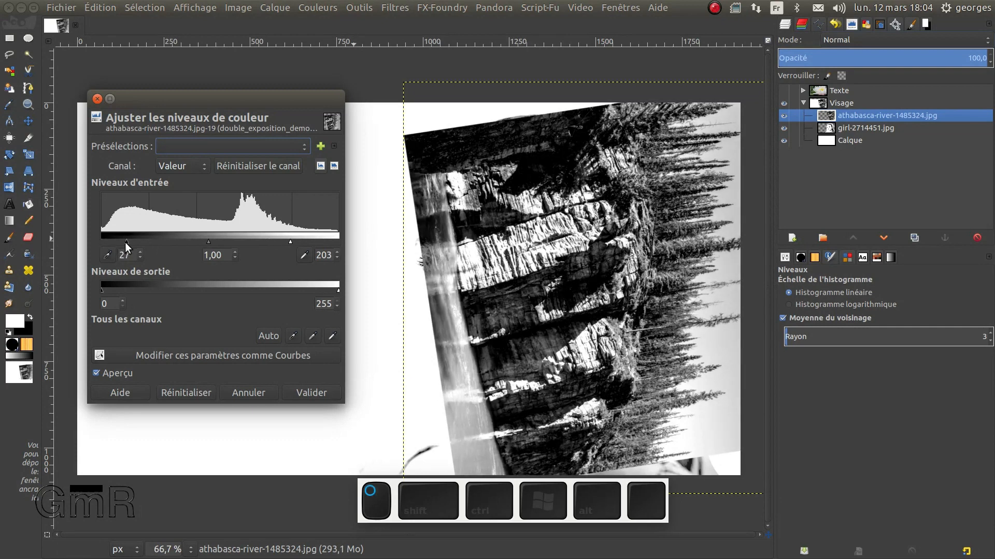
pyautogui.moveTo(209, 242)
pyautogui.mouseDown()
pyautogui.moveTo(239, 243)
pyautogui.moveTo(157, 238)
pyautogui.moveTo(207, 241)
pyautogui.mouseUp()
pyautogui.moveTo(290, 242); pyautogui.dragTo(253, 241)
pyautogui.click(310, 388)
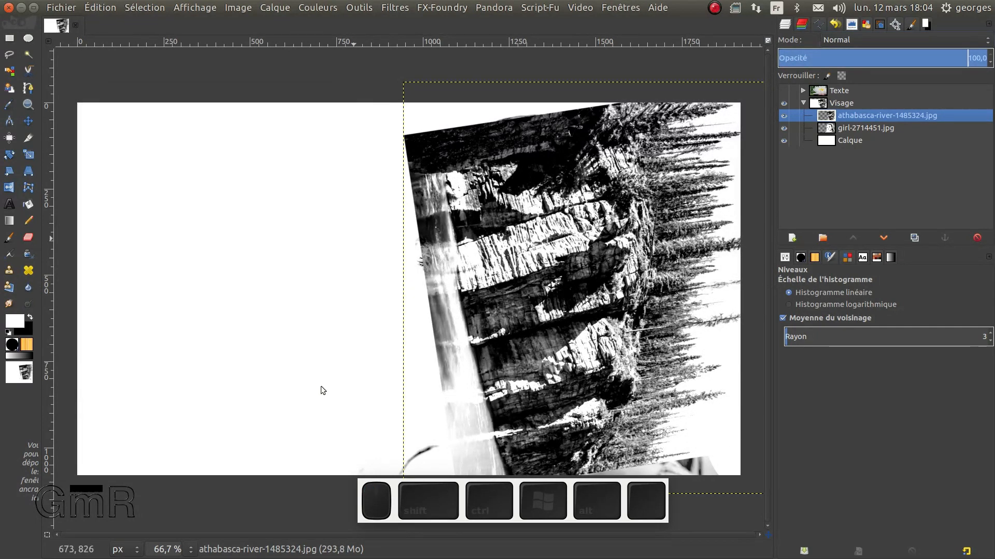
# Step: Set the river layer's blend mode to Multiplier and check the blend over the face
pyautogui.click(853, 40)
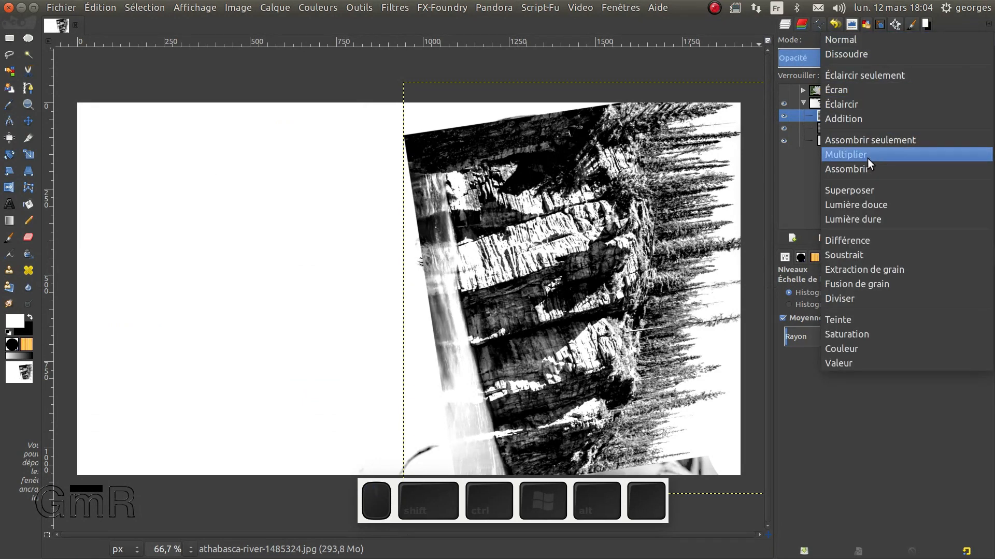
pyautogui.click(867, 156)
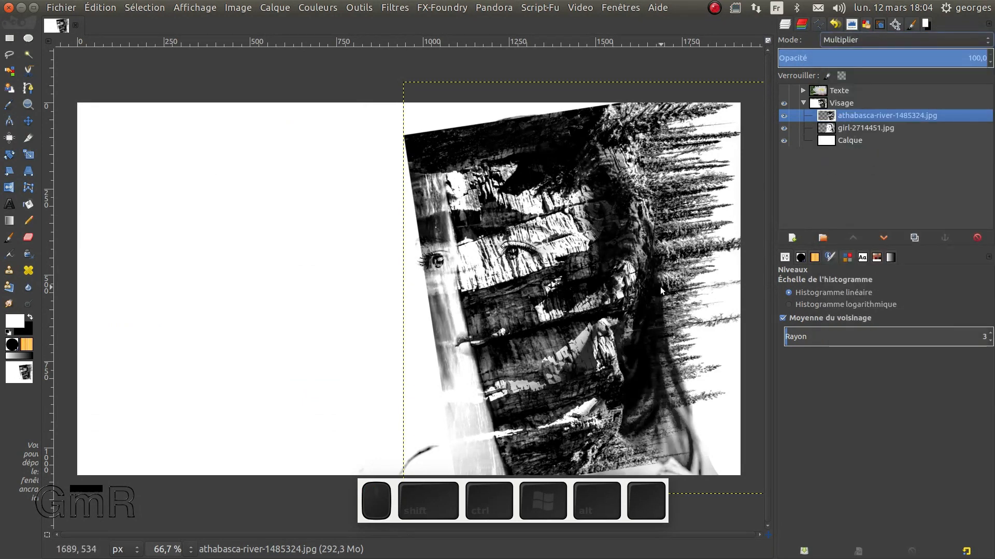
pyautogui.keyDown('ctrl'); pyautogui.scroll(1, 562, 279); pyautogui.keyUp('ctrl')
pyautogui.scroll(-2, 504, 244)
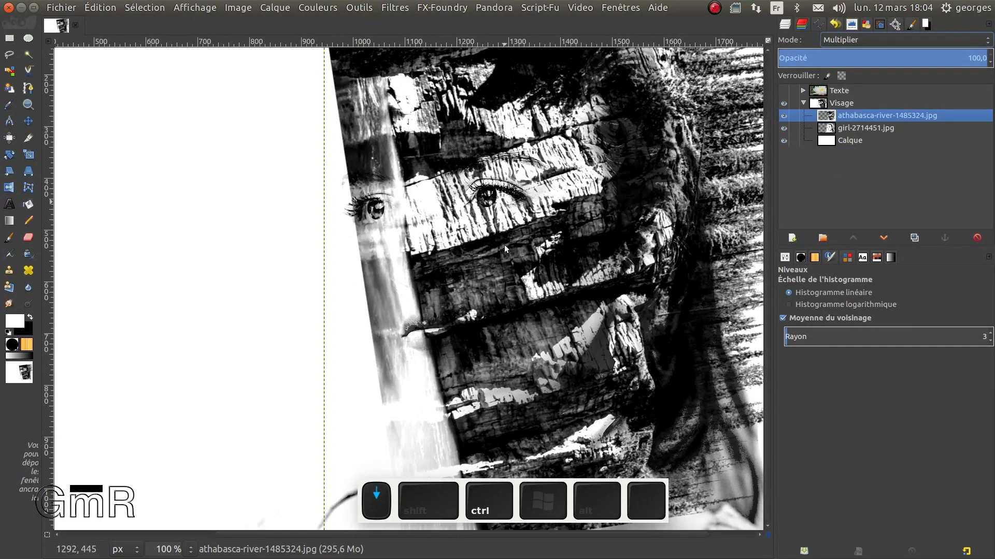
pyautogui.keyDown('ctrl'); pyautogui.scroll(1, 681, 216); pyautogui.keyUp('ctrl')
pyautogui.keyDown('ctrl'); pyautogui.scroll(-2, 679, 217); pyautogui.keyUp('ctrl')
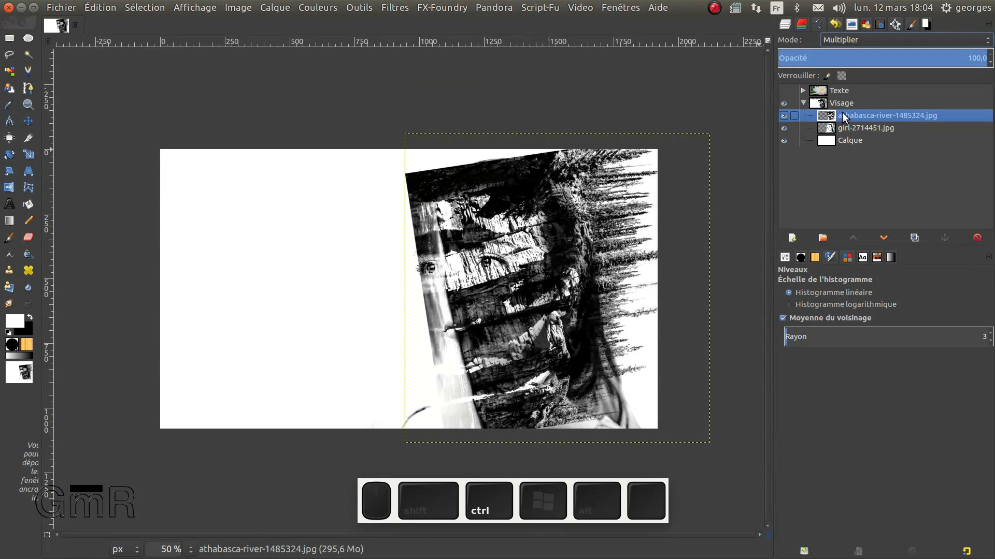
# Step: Resize the river layer to the image dimensions and add a Blanc (opacité complète) layer mask to it
pyautogui.rightClick(830, 113)
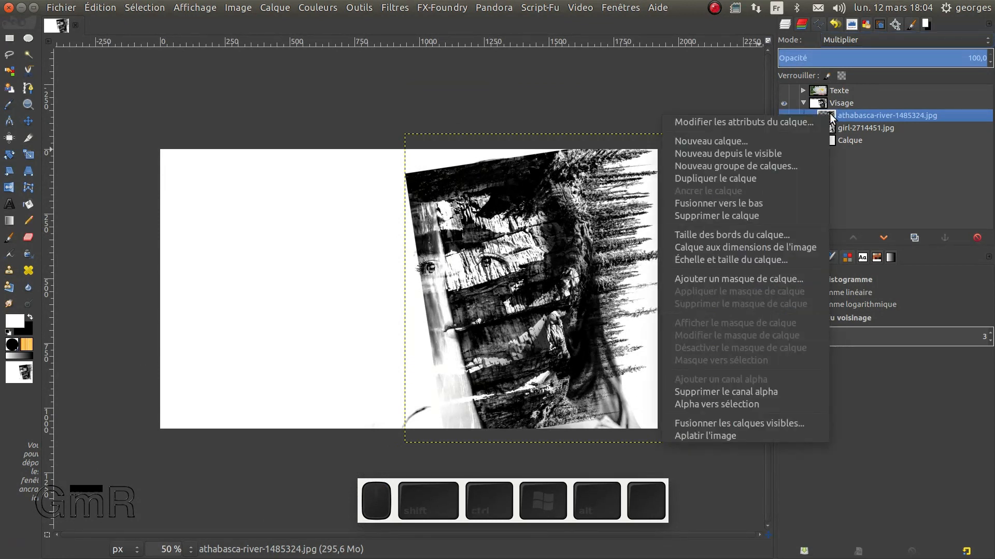
pyautogui.click(773, 245)
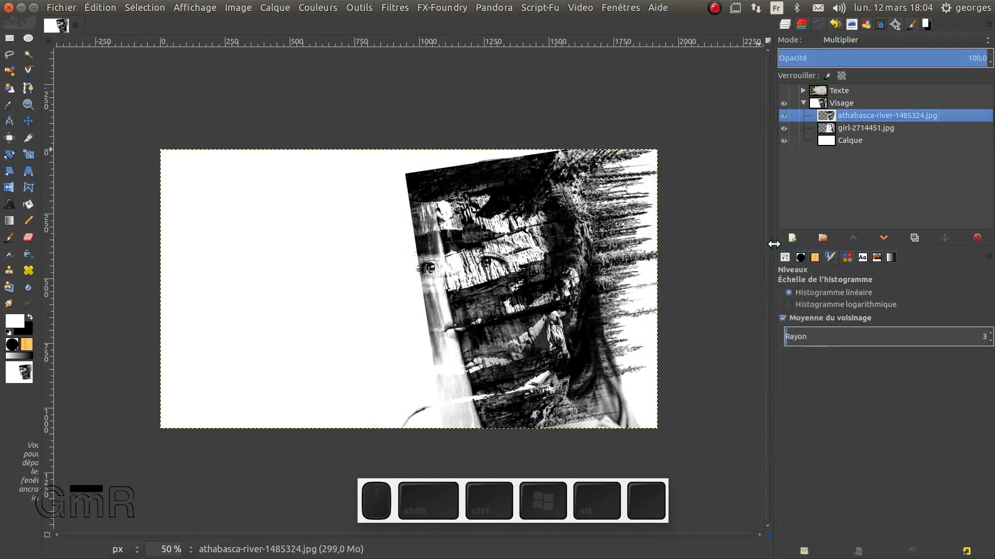
pyautogui.rightClick(839, 116)
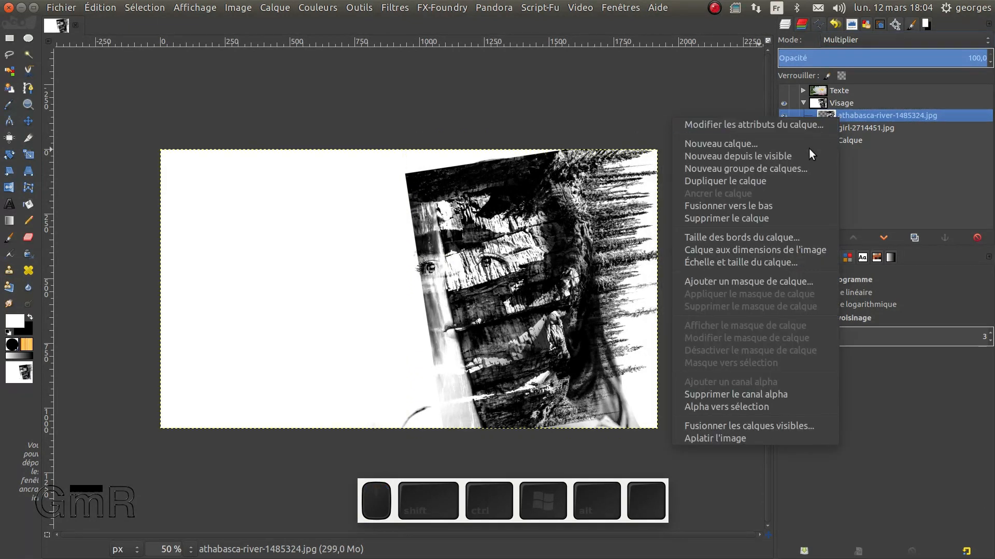
pyautogui.click(771, 281)
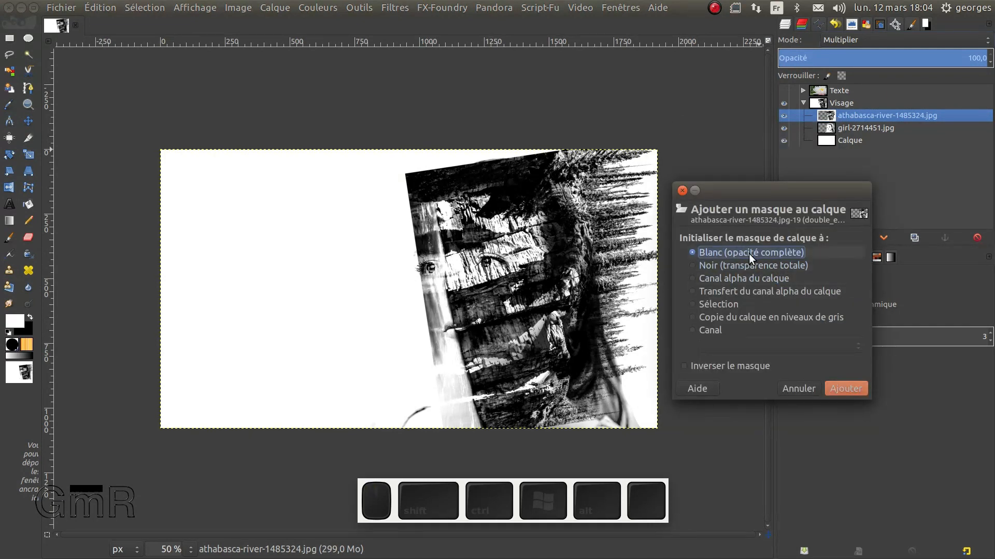
pyautogui.click(845, 389)
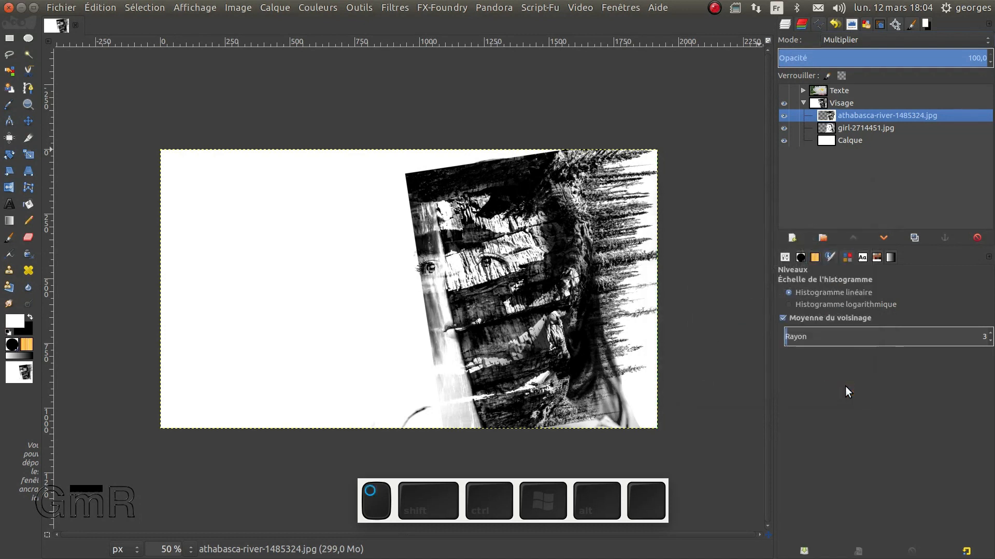
# Step: Choose the Pinceau tool with the 2. Hardness 050 brush for painting on the river layer's mask
pyautogui.click(8, 236)
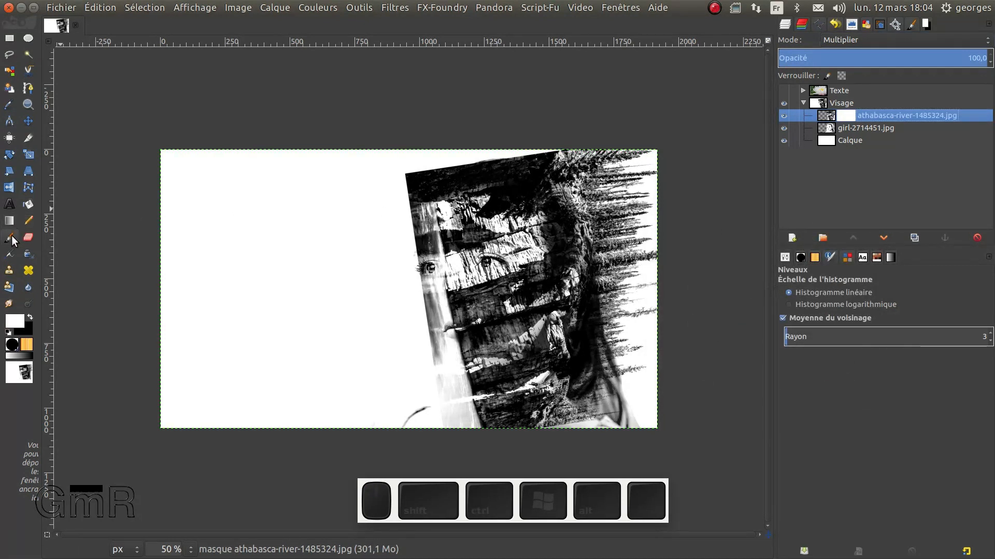
pyautogui.click(12, 238)
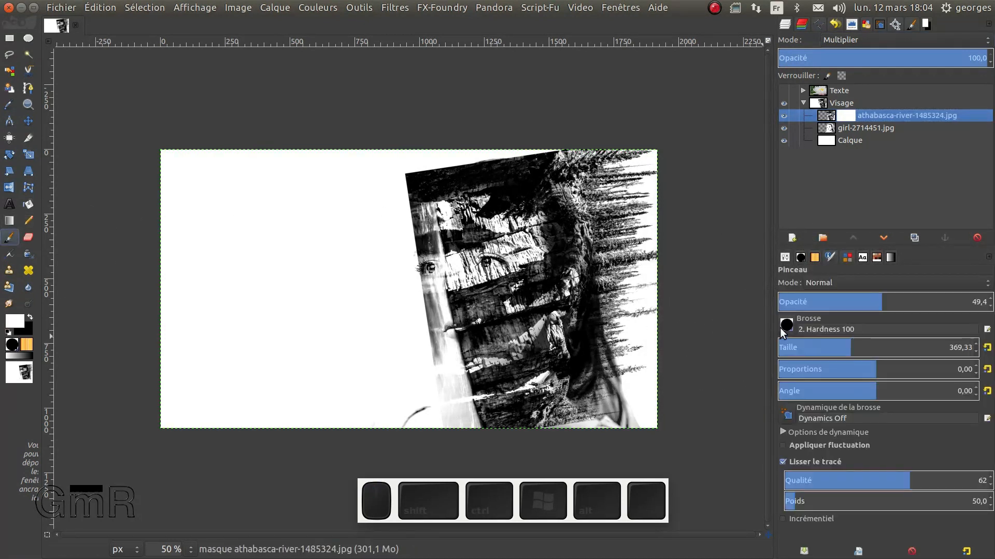
pyautogui.click(790, 325)
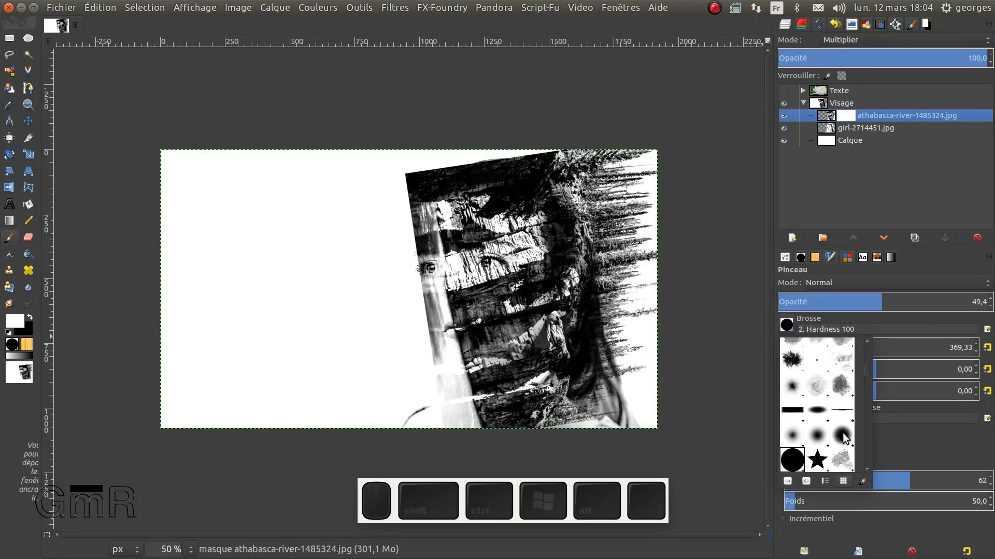
pyautogui.scroll(-1, 844, 433)
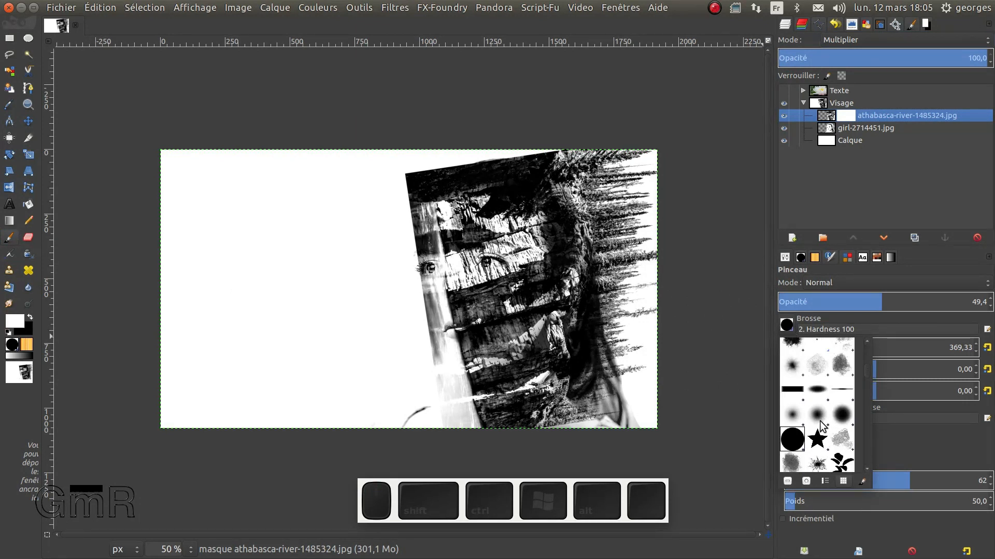
pyautogui.click(819, 417)
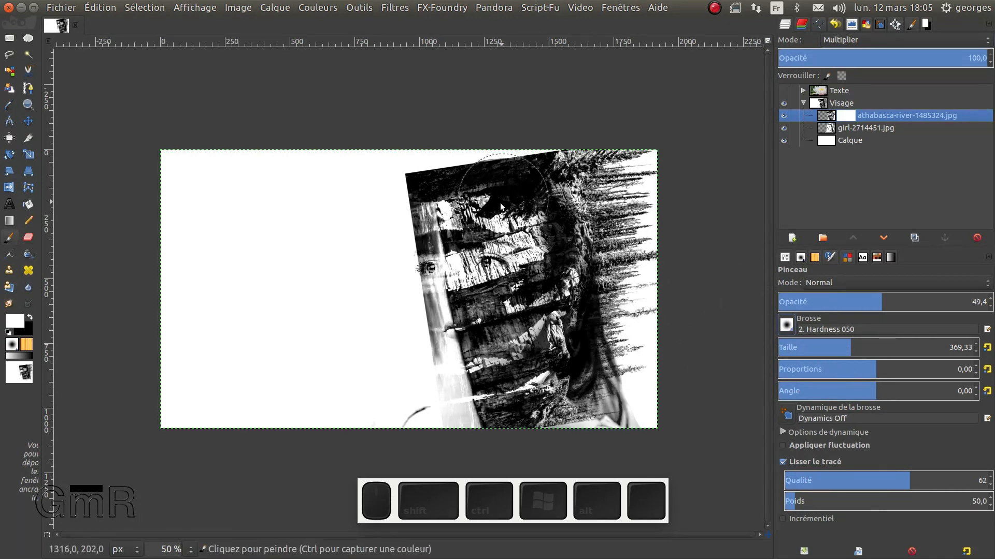
pyautogui.keyDown('ctrl'); pyautogui.scroll(1, 492, 218); pyautogui.keyUp('ctrl')
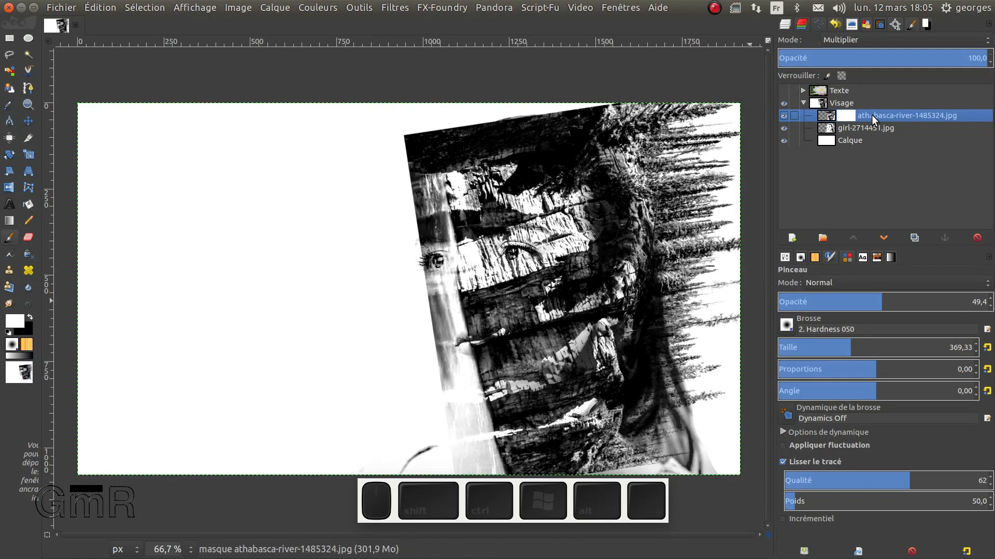
# Step: Paint black on the river layer's mask to remove the landscape from the forehead, eyes, nose, mouth, chin and neck of the portrait
pyautogui.click(846, 115)
pyautogui.click(847, 115)
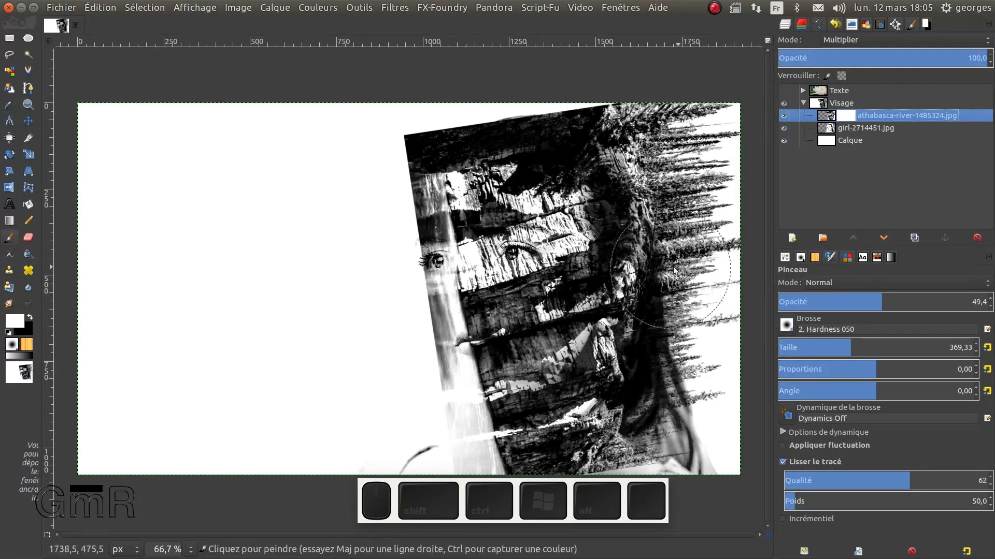
pyautogui.press('x')
pyautogui.press('x')
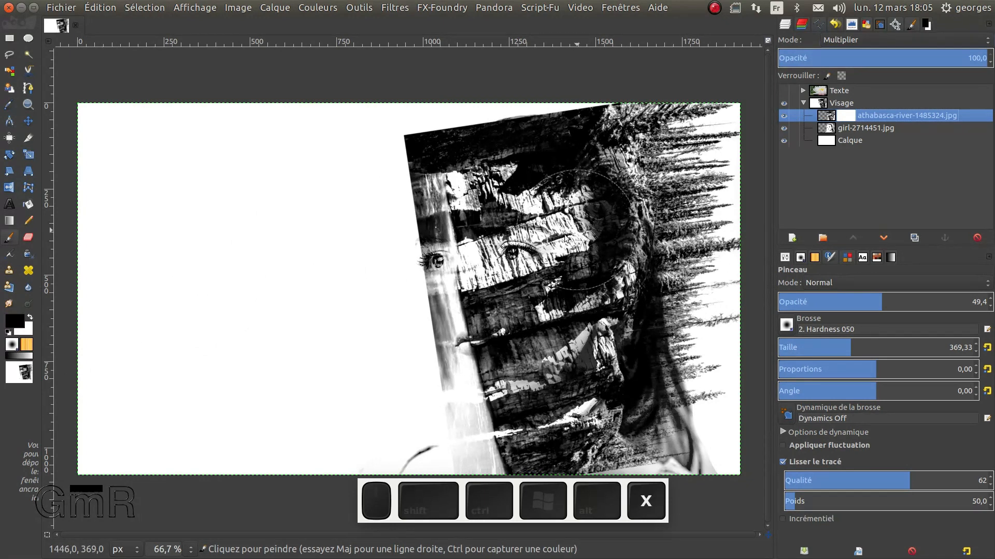
pyautogui.press('x')
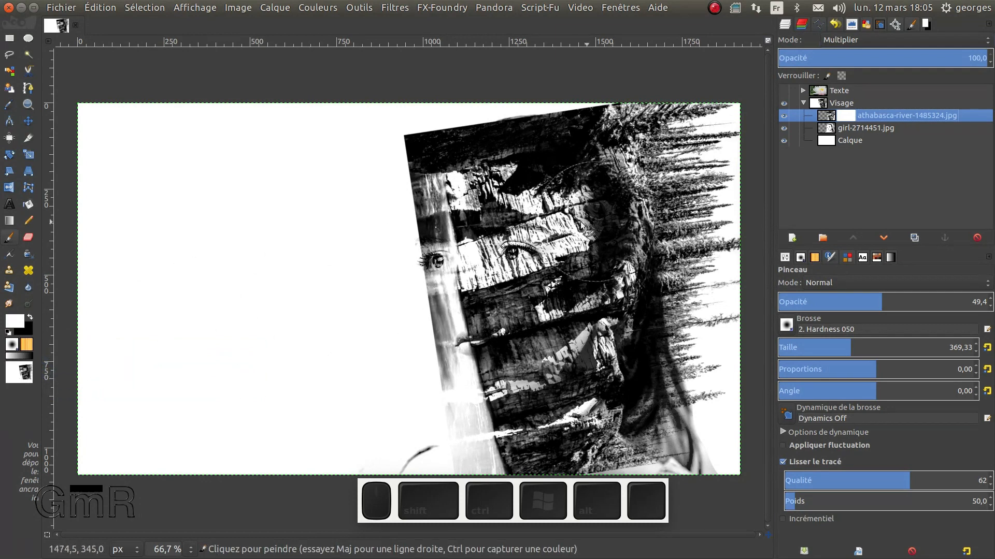
pyautogui.press('x')
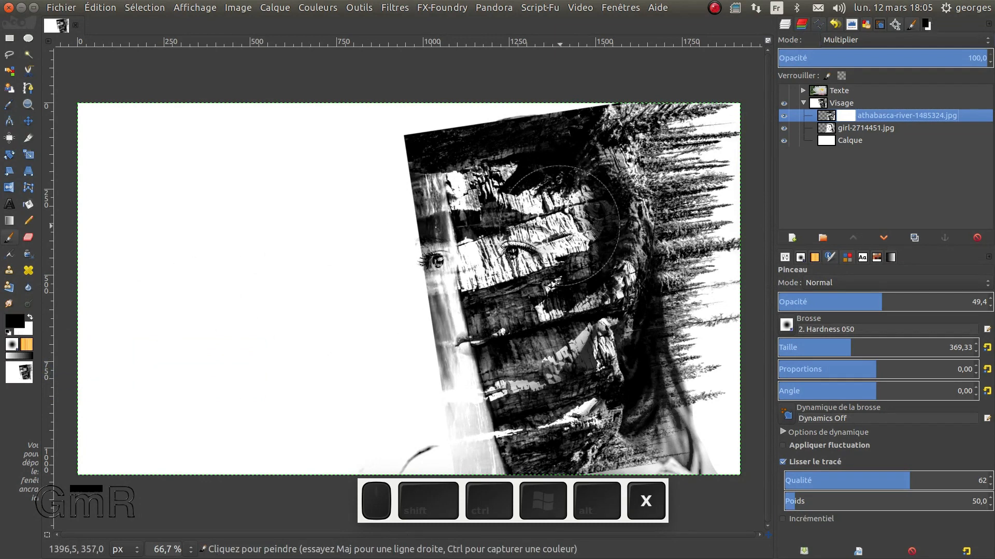
pyautogui.click(503, 238)
pyautogui.moveTo(503, 238)
pyautogui.mouseDown()
pyautogui.moveTo(439, 224)
pyautogui.moveTo(404, 162)
pyautogui.moveTo(484, 151)
pyautogui.mouseUp()
pyautogui.moveTo(442, 126)
pyautogui.mouseDown()
pyautogui.moveTo(476, 106)
pyautogui.moveTo(439, 136)
pyautogui.moveTo(409, 126)
pyautogui.moveTo(424, 139)
pyautogui.moveTo(412, 136)
pyautogui.moveTo(412, 149)
pyautogui.moveTo(425, 157)
pyautogui.moveTo(438, 222)
pyautogui.mouseUp()
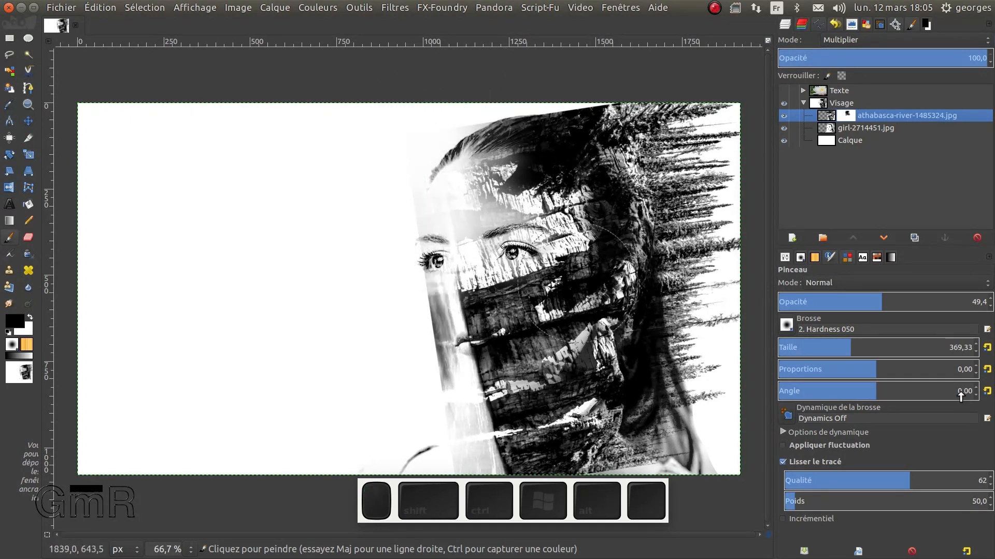
pyautogui.moveTo(426, 267)
pyautogui.mouseDown()
pyautogui.moveTo(435, 328)
pyautogui.moveTo(463, 376)
pyautogui.moveTo(448, 335)
pyautogui.mouseUp()
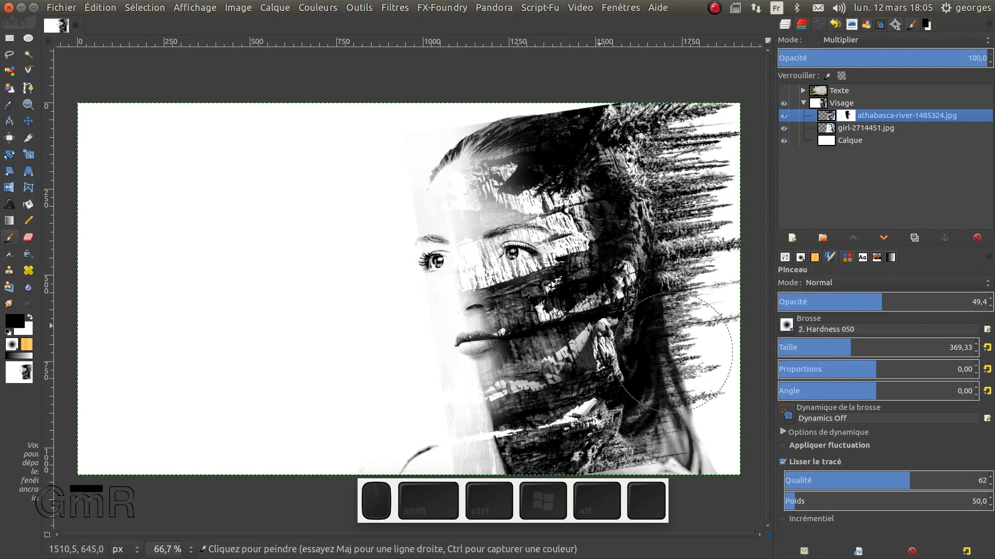
pyautogui.moveTo(479, 277)
pyautogui.mouseDown()
pyautogui.moveTo(469, 266)
pyautogui.moveTo(495, 205)
pyautogui.moveTo(513, 202)
pyautogui.moveTo(507, 284)
pyautogui.moveTo(477, 319)
pyautogui.moveTo(460, 289)
pyautogui.moveTo(476, 227)
pyautogui.moveTo(500, 218)
pyautogui.moveTo(539, 265)
pyautogui.moveTo(539, 298)
pyautogui.moveTo(495, 346)
pyautogui.moveTo(474, 409)
pyautogui.moveTo(494, 403)
pyautogui.moveTo(495, 376)
pyautogui.moveTo(521, 368)
pyautogui.moveTo(524, 292)
pyautogui.moveTo(497, 239)
pyautogui.moveTo(484, 354)
pyautogui.moveTo(516, 474)
pyautogui.moveTo(540, 508)
pyautogui.moveTo(524, 456)
pyautogui.moveTo(550, 449)
pyautogui.moveTo(542, 456)
pyautogui.moveTo(609, 485)
pyautogui.moveTo(733, 464)
pyautogui.moveTo(732, 451)
pyautogui.mouseUp()
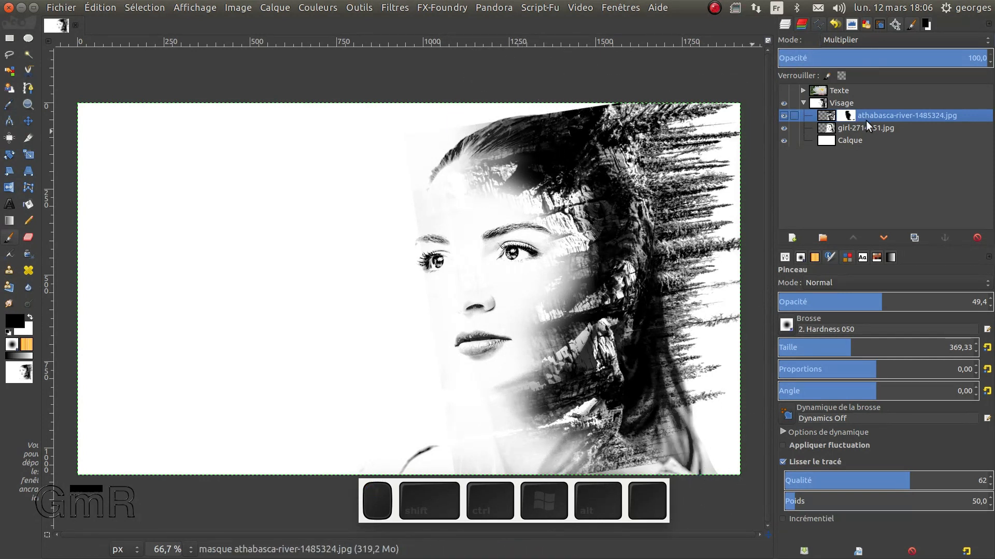
# Step: Move the athabasca-river-1485324.jpg layer toward the face and slightly down, so its texture overlaps more of the head
pyautogui.click(827, 117)
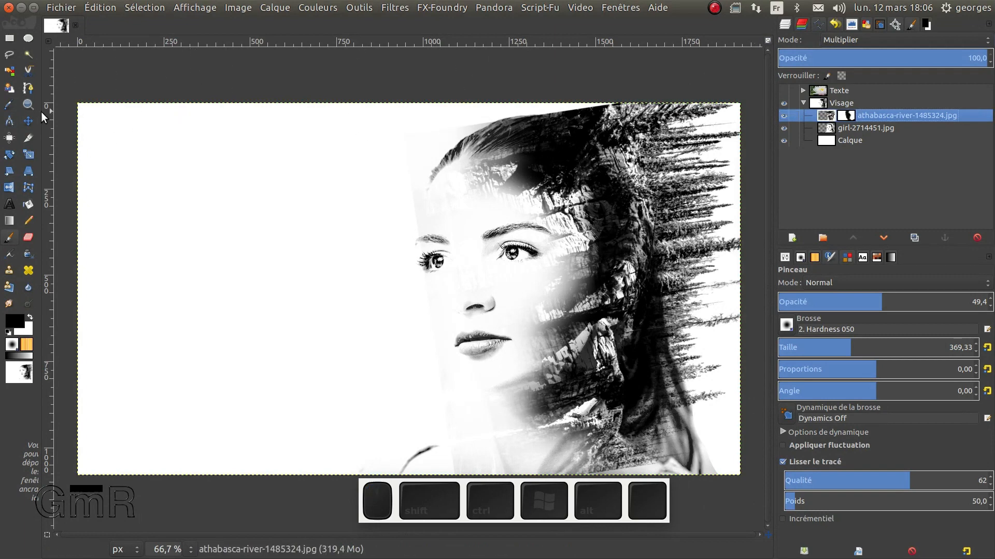
pyautogui.click(29, 120)
pyautogui.moveTo(524, 143); pyautogui.dragTo(494, 149)
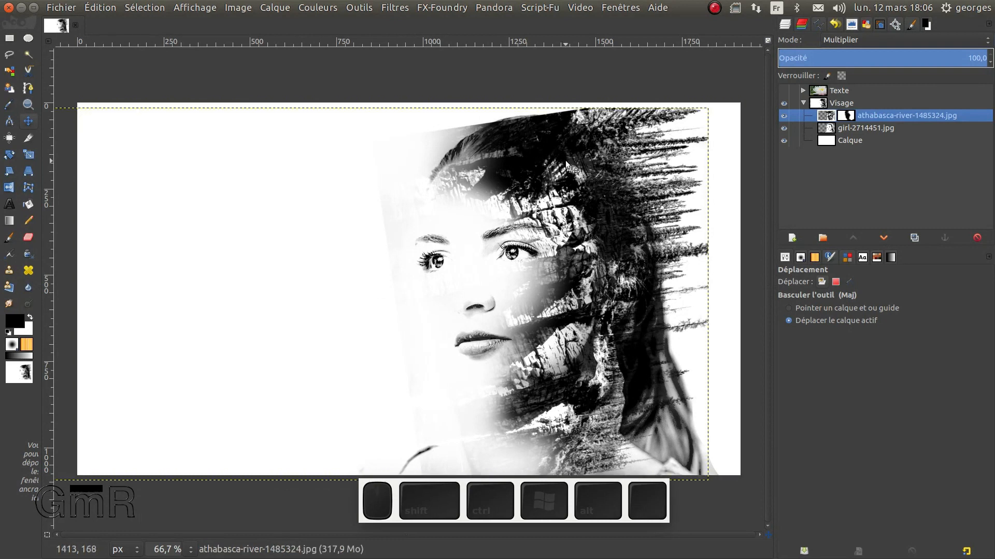
# Step: Paint black with the Paintbrush on the river layer's mask to clear the texture from the forehead, cheeks, chin and front hair
pyautogui.click(825, 116)
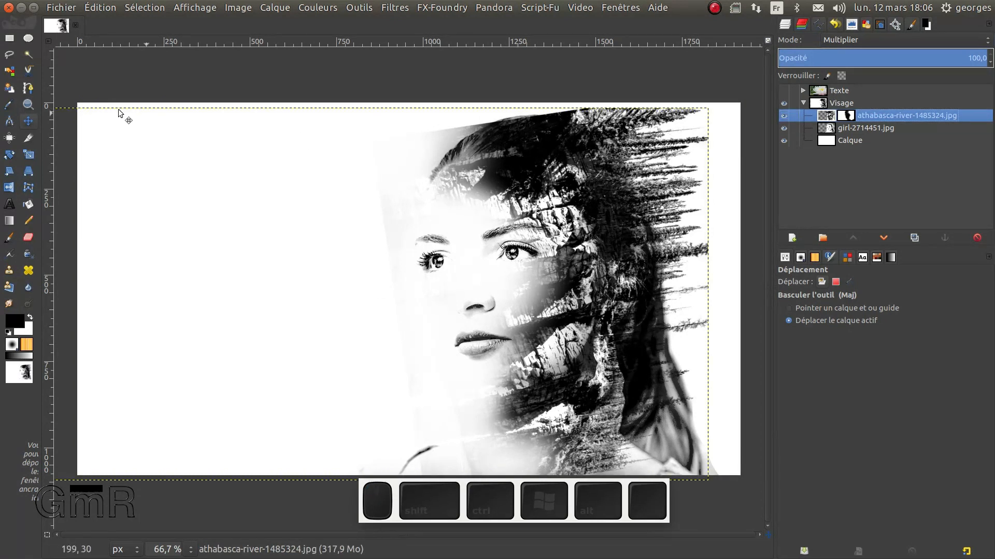
pyautogui.click(15, 223)
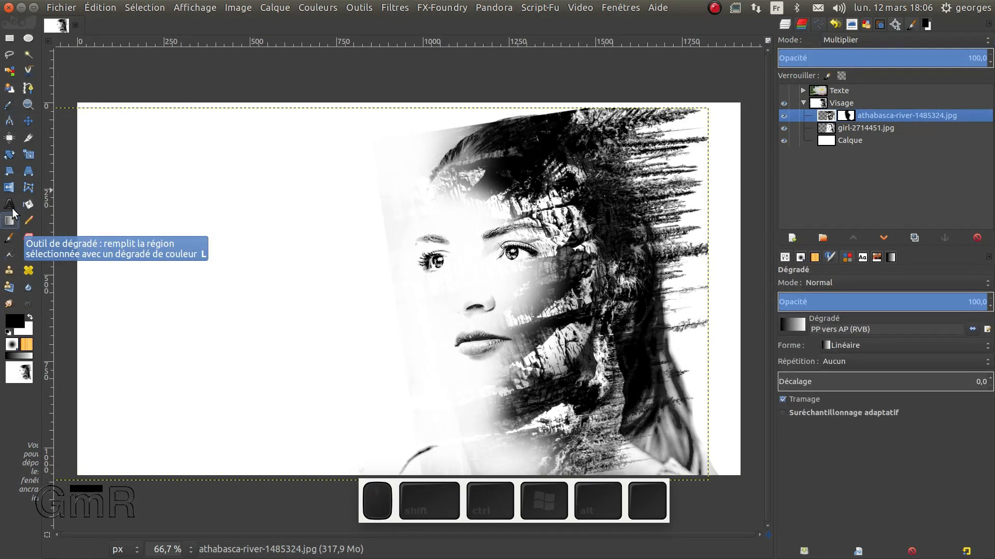
pyautogui.click(13, 238)
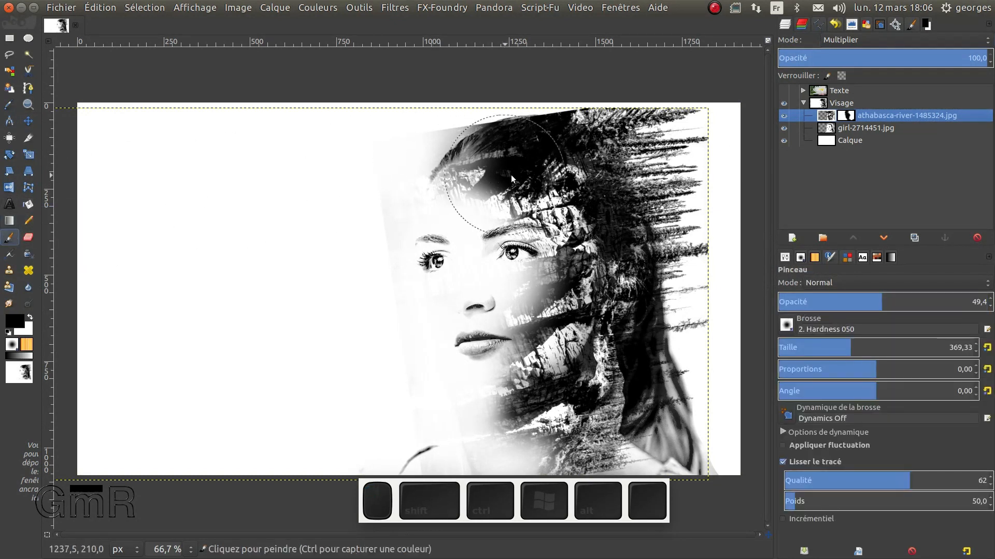
pyautogui.click(844, 116)
pyautogui.click(844, 116)
pyautogui.moveTo(419, 212)
pyautogui.mouseDown()
pyautogui.moveTo(466, 197)
pyautogui.moveTo(497, 165)
pyautogui.moveTo(455, 184)
pyautogui.moveTo(461, 176)
pyautogui.moveTo(540, 238)
pyautogui.moveTo(551, 235)
pyautogui.moveTo(514, 291)
pyautogui.moveTo(482, 290)
pyautogui.moveTo(473, 338)
pyautogui.mouseUp()
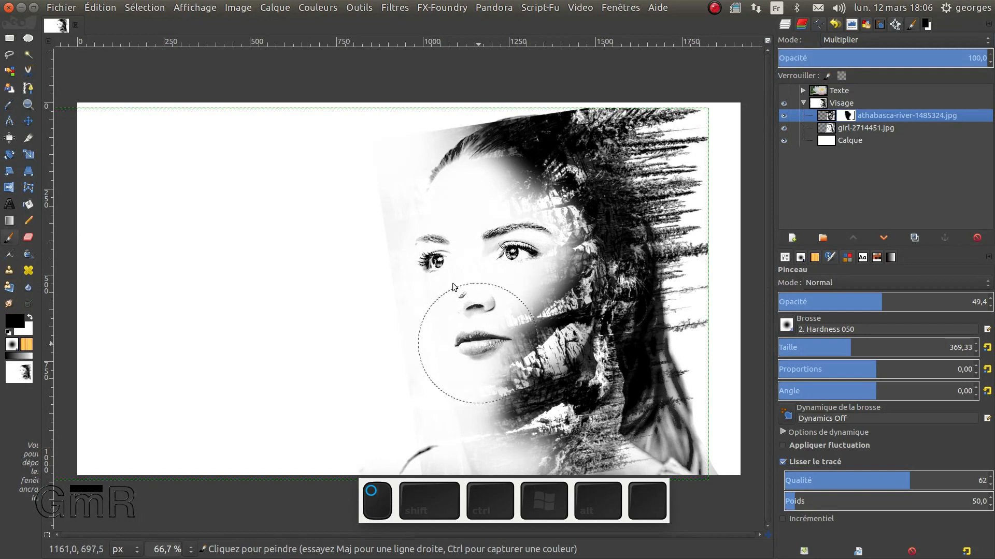
pyautogui.moveTo(453, 120)
pyautogui.mouseDown()
pyautogui.moveTo(455, 144)
pyautogui.moveTo(502, 115)
pyautogui.moveTo(474, 116)
pyautogui.moveTo(515, 122)
pyautogui.moveTo(475, 126)
pyautogui.moveTo(457, 137)
pyautogui.moveTo(463, 148)
pyautogui.moveTo(453, 142)
pyautogui.moveTo(468, 130)
pyautogui.moveTo(524, 341)
pyautogui.moveTo(526, 331)
pyautogui.moveTo(526, 386)
pyautogui.moveTo(504, 420)
pyautogui.moveTo(546, 449)
pyautogui.moveTo(549, 456)
pyautogui.mouseUp()
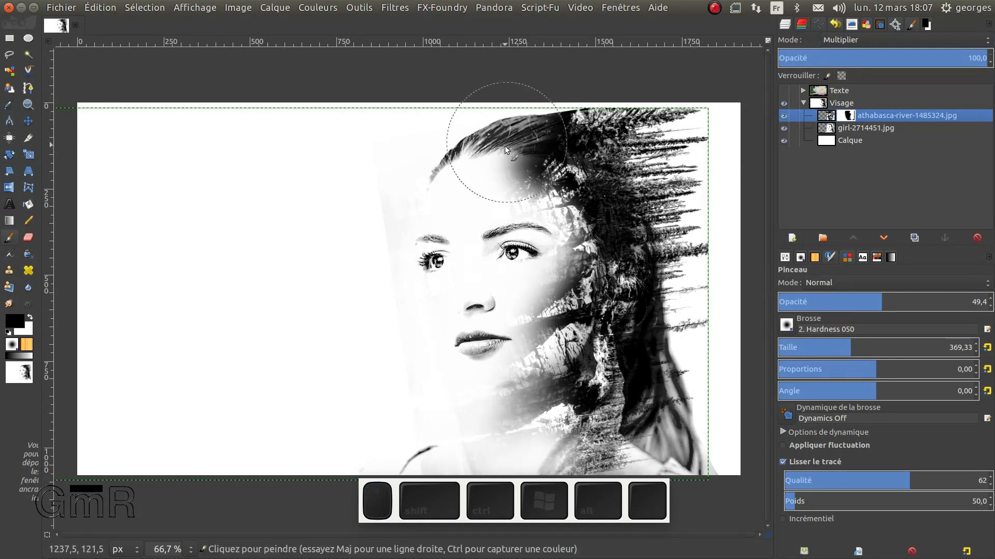
# Step: Set the brush size to 215.64 and paint white on the river layer's mask along the front hair to restore the texture
pyautogui.click(793, 347)
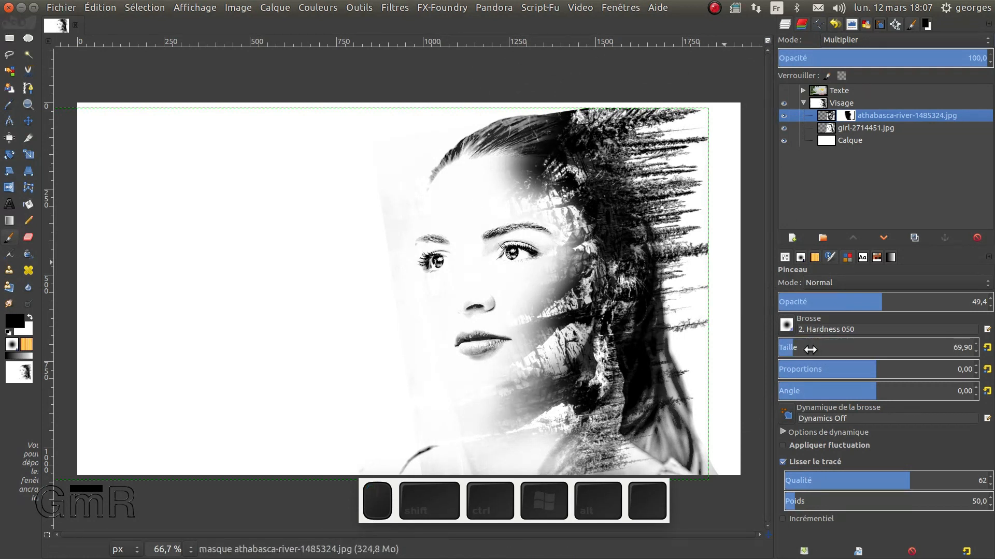
pyautogui.moveTo(803, 349); pyautogui.dragTo(821, 348)
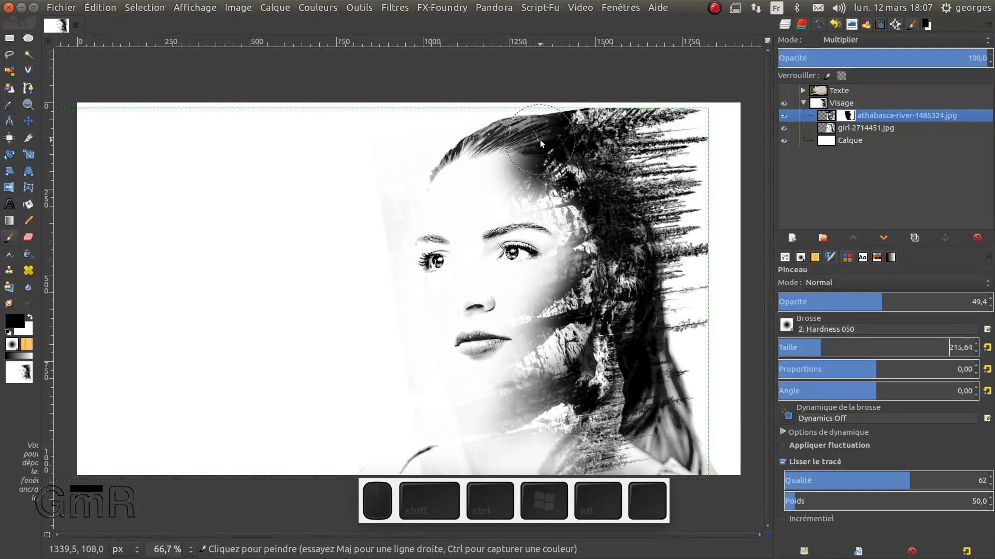
pyautogui.press('x')
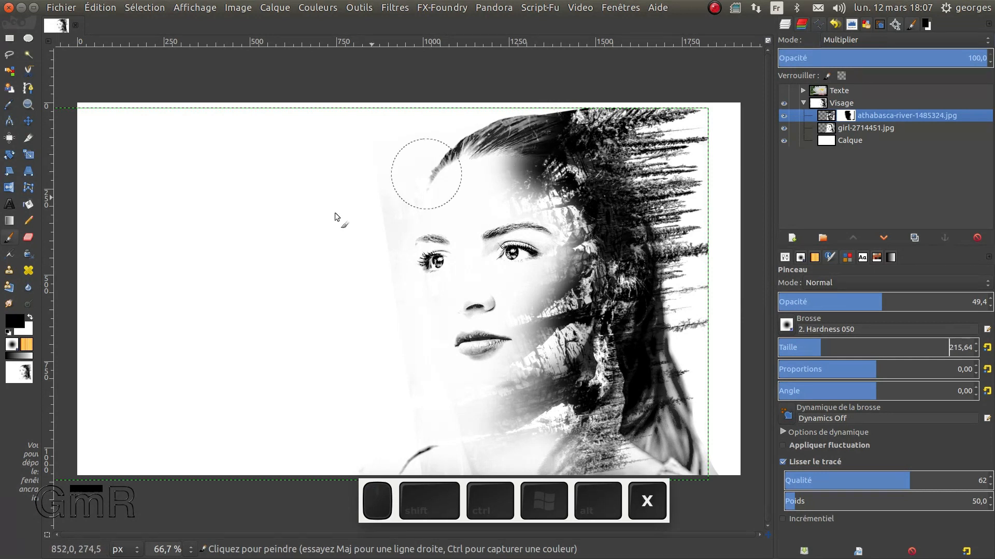
pyautogui.click(14, 236)
pyautogui.press('x')
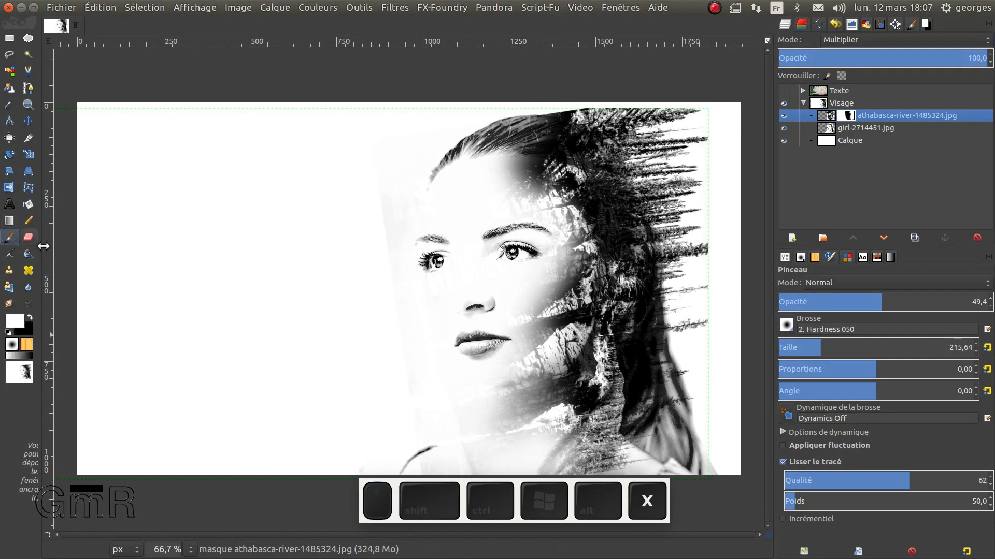
pyautogui.moveTo(517, 145)
pyautogui.mouseDown()
pyautogui.moveTo(543, 138)
pyautogui.moveTo(458, 166)
pyautogui.moveTo(421, 165)
pyautogui.moveTo(440, 181)
pyautogui.mouseUp()
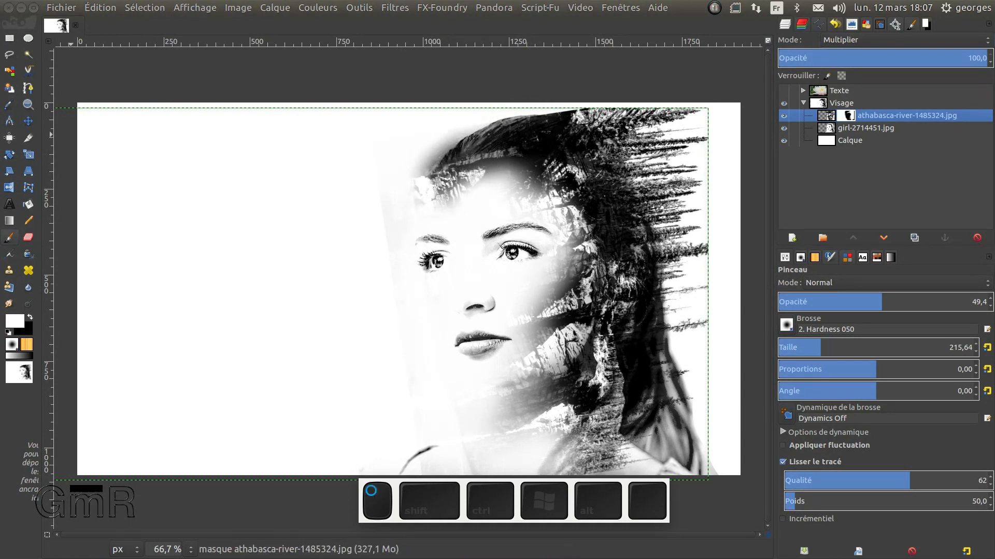
# Step: Paint black on the river layer's mask to erase texture outside the hairline and along the top edge above the trees
pyautogui.moveTo(412, 148)
pyautogui.mouseDown()
pyautogui.moveTo(437, 149)
pyautogui.moveTo(417, 152)
pyautogui.moveTo(416, 137)
pyautogui.moveTo(410, 144)
pyautogui.moveTo(443, 124)
pyautogui.moveTo(350, 170)
pyautogui.moveTo(383, 141)
pyautogui.moveTo(393, 150)
pyautogui.moveTo(359, 249)
pyautogui.moveTo(380, 182)
pyautogui.moveTo(416, 154)
pyautogui.moveTo(419, 193)
pyautogui.moveTo(437, 207)
pyautogui.moveTo(475, 202)
pyautogui.moveTo(427, 196)
pyautogui.moveTo(435, 198)
pyautogui.moveTo(432, 127)
pyautogui.mouseUp()
pyautogui.press('x')
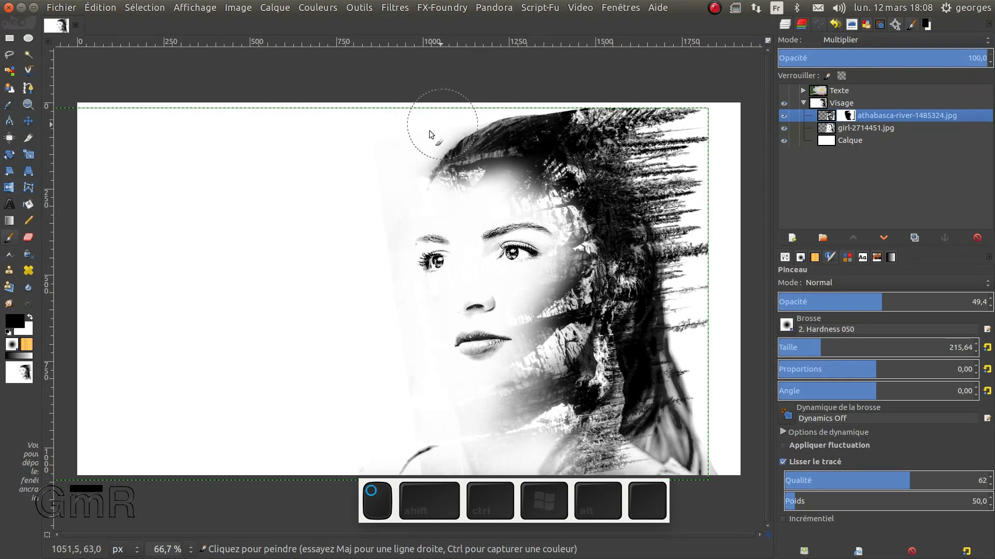
pyautogui.moveTo(607, 84)
pyautogui.mouseDown()
pyautogui.moveTo(637, 106)
pyautogui.moveTo(614, 100)
pyautogui.moveTo(694, 111)
pyautogui.mouseUp()
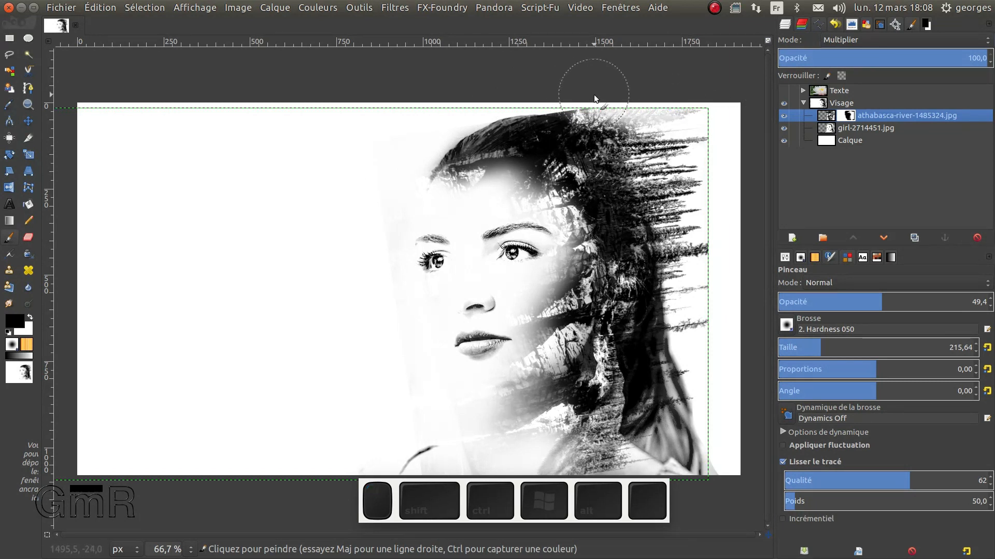
pyautogui.moveTo(594, 94); pyautogui.dragTo(720, 114)
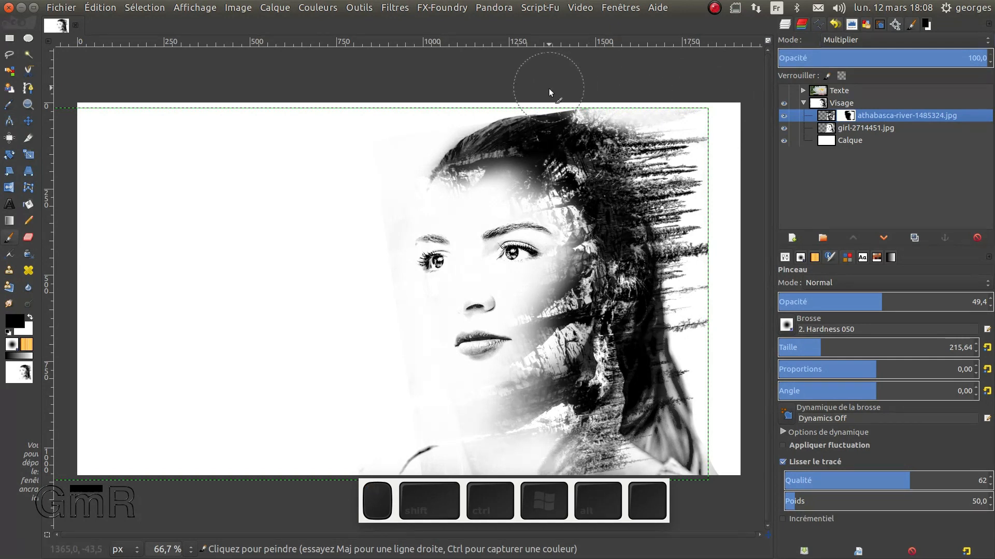
pyautogui.moveTo(588, 101)
pyautogui.mouseDown()
pyautogui.moveTo(568, 98)
pyautogui.moveTo(624, 105)
pyautogui.mouseUp()
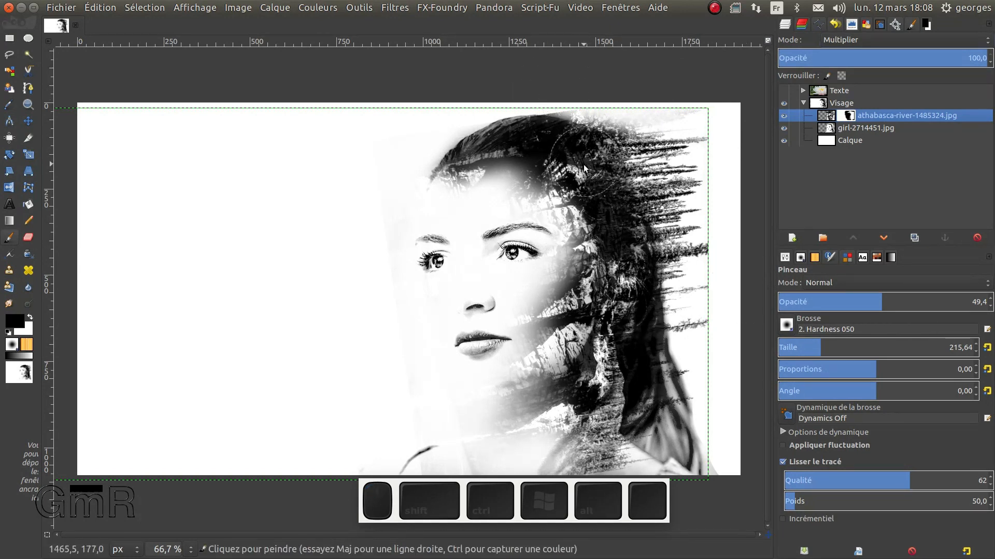
# Step: Refine the river layer's mask along the top of the head with a 77.85 brush, alternating black and white paint
pyautogui.scroll(2, 584, 163)
pyautogui.scroll(1, 584, 161)
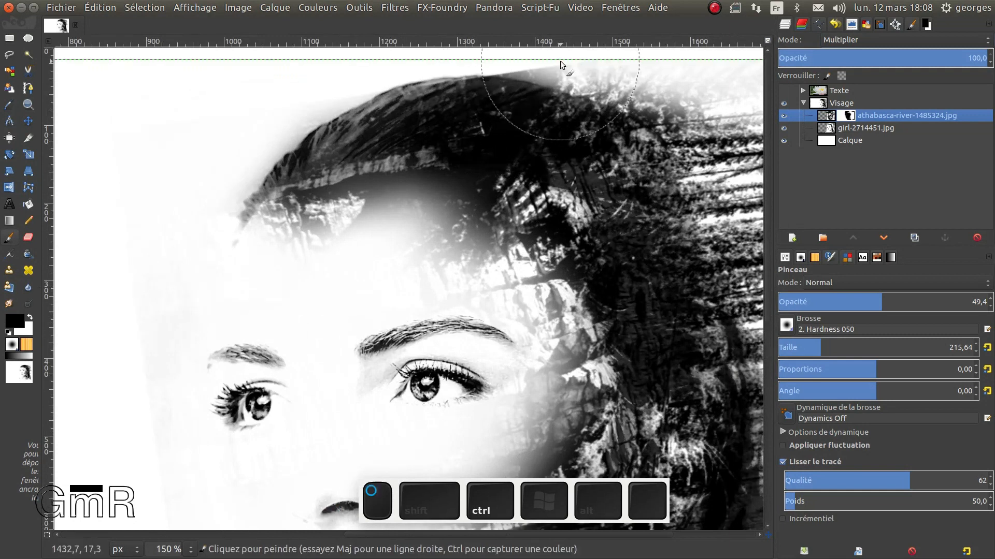
pyautogui.click(794, 347)
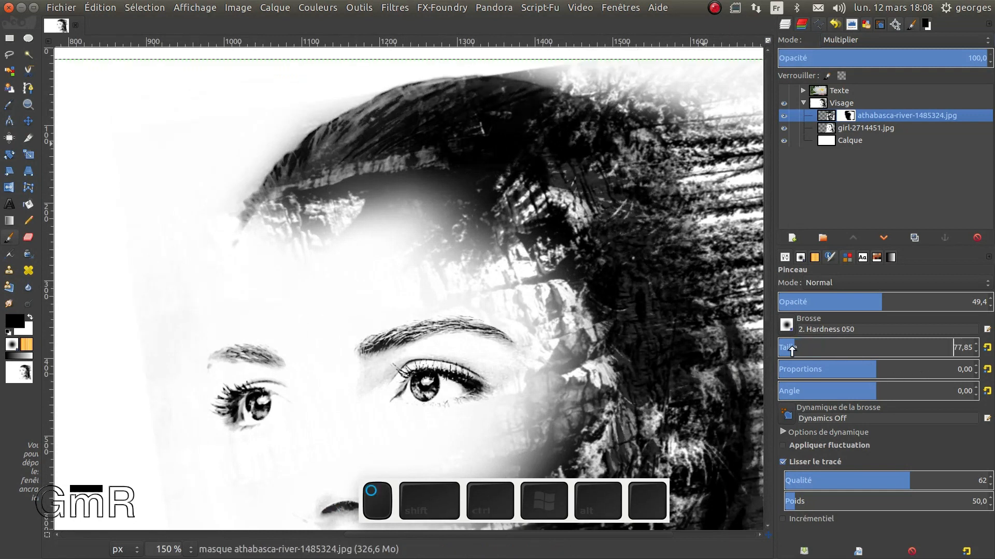
pyautogui.moveTo(520, 63)
pyautogui.mouseDown()
pyautogui.moveTo(574, 76)
pyautogui.moveTo(524, 65)
pyautogui.moveTo(637, 71)
pyautogui.moveTo(701, 88)
pyautogui.mouseUp()
pyautogui.moveTo(520, 63); pyautogui.dragTo(539, 72)
pyautogui.moveTo(511, 64)
pyautogui.mouseDown()
pyautogui.moveTo(715, 93)
pyautogui.moveTo(477, 100)
pyautogui.mouseUp()
pyautogui.moveTo(550, 119)
pyautogui.mouseDown()
pyautogui.moveTo(599, 126)
pyautogui.moveTo(597, 114)
pyautogui.mouseUp()
pyautogui.moveTo(592, 77)
pyautogui.mouseDown()
pyautogui.moveTo(668, 92)
pyautogui.moveTo(637, 82)
pyautogui.mouseUp()
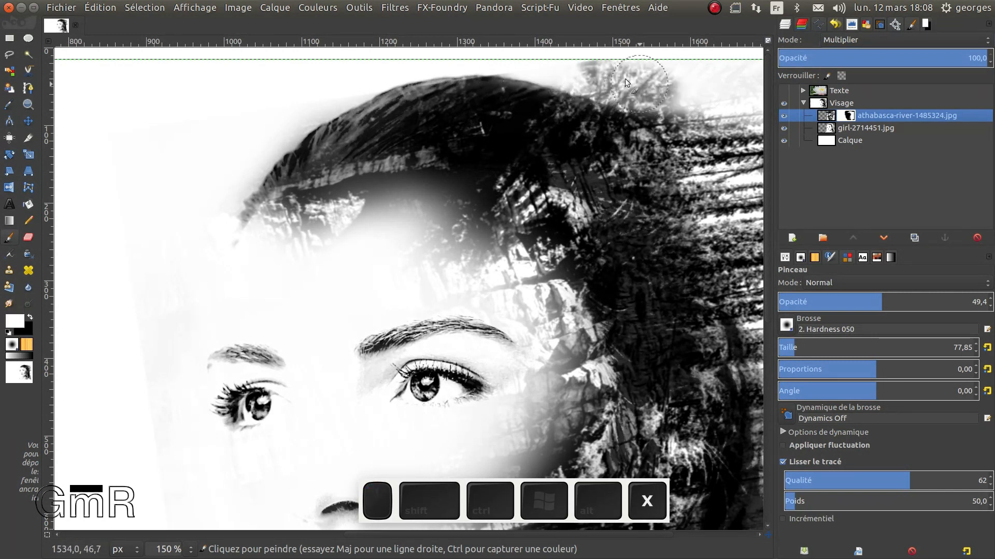
pyautogui.press('x')
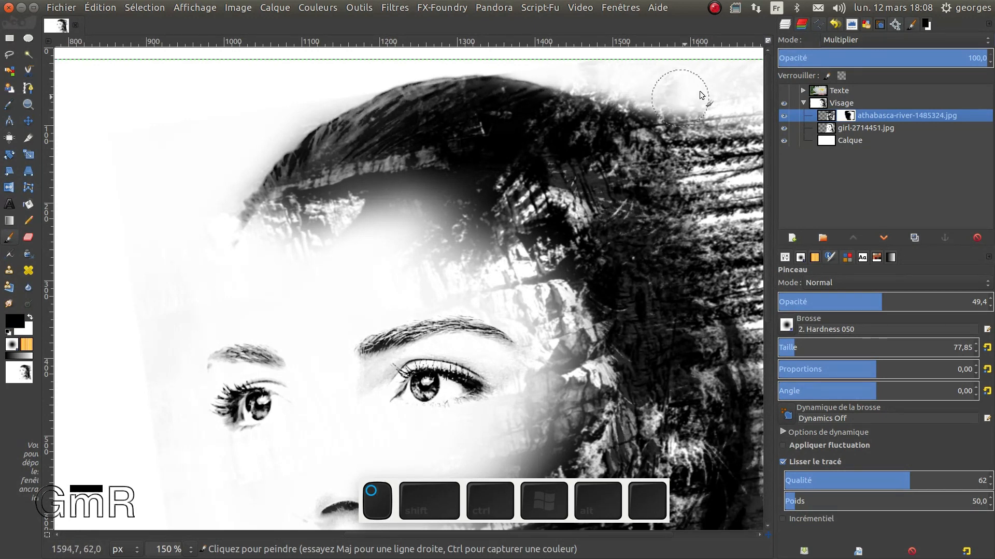
pyautogui.keyDown('ctrl'); pyautogui.scroll(-2, 700, 94); pyautogui.keyUp('ctrl')
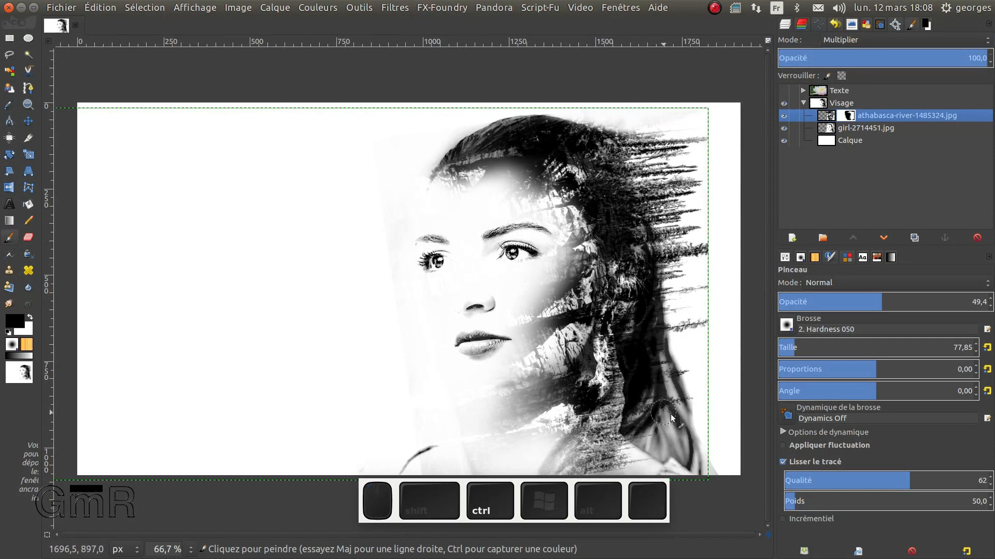
# Step: Compare the composite with and without the girl-2714451.jpg layer, and add a white (full opacity) mask to that layer
pyautogui.click(784, 127)
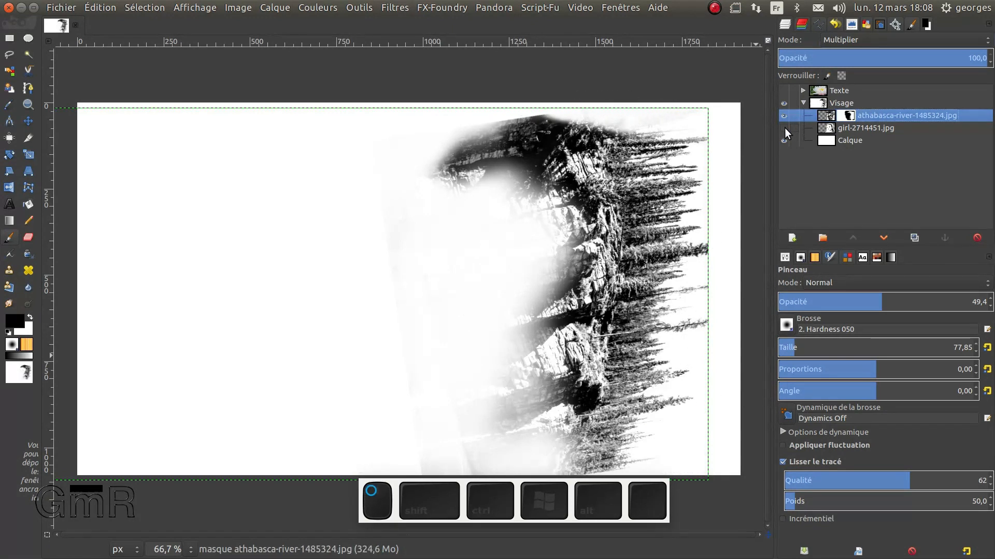
pyautogui.click(785, 127)
pyautogui.click(784, 128)
pyautogui.click(784, 128)
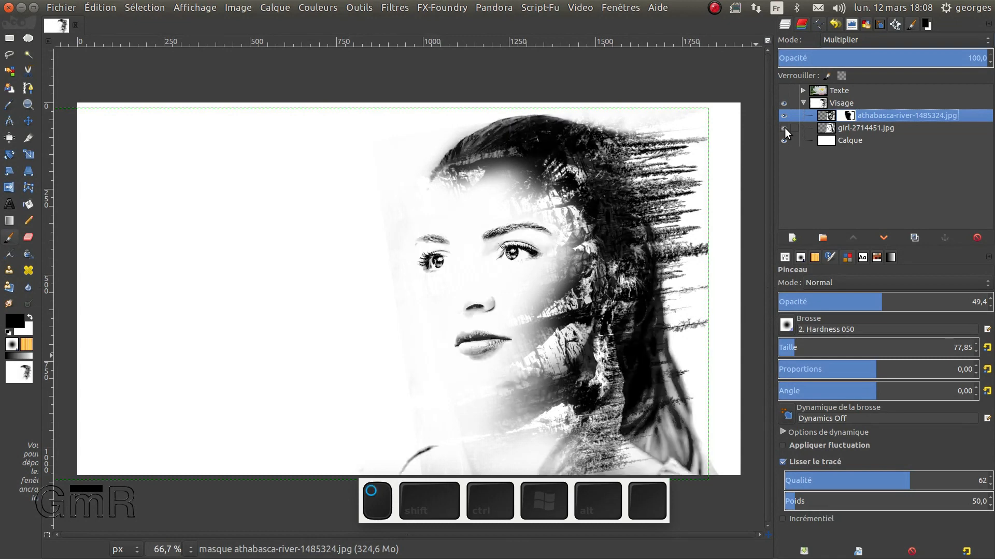
pyautogui.click(827, 129)
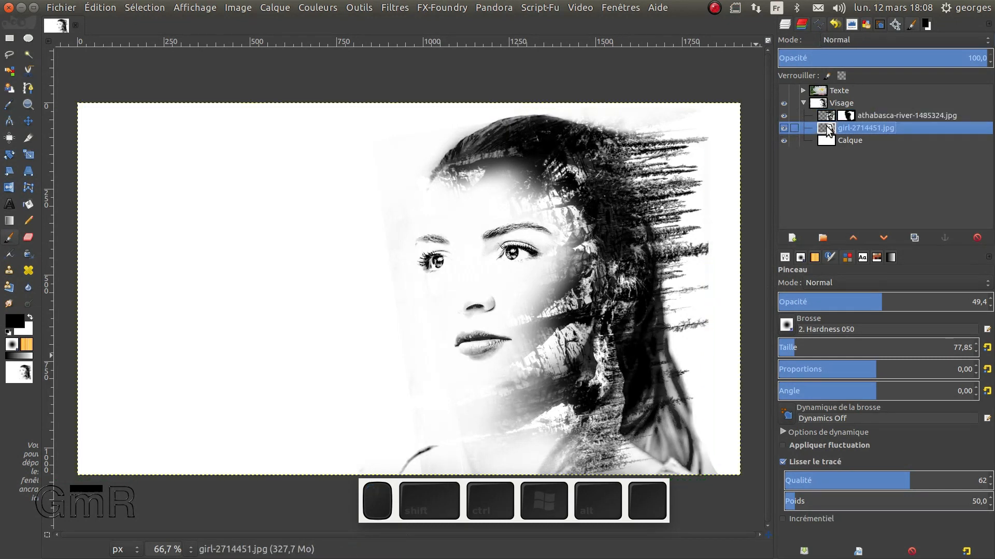
pyautogui.rightClick(826, 128)
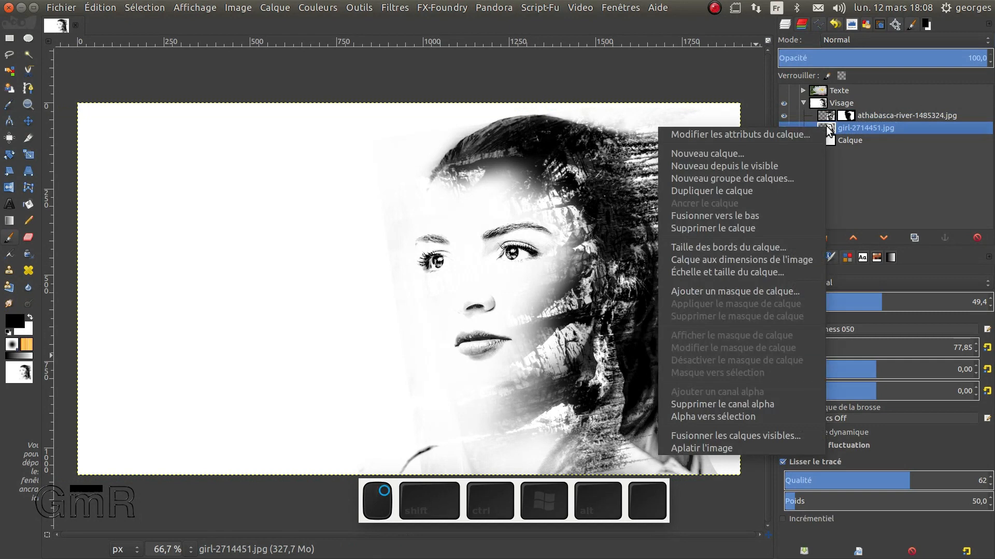
pyautogui.click(747, 291)
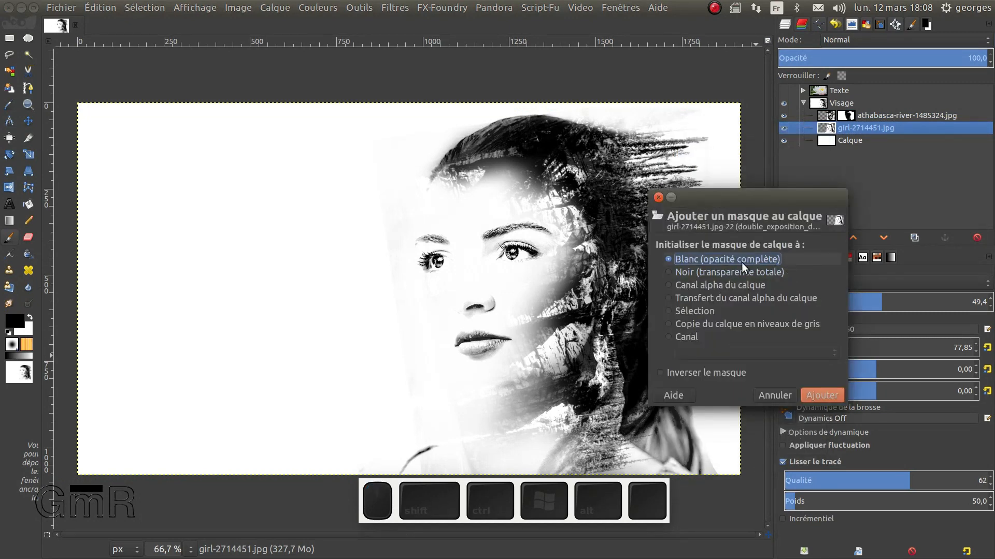
pyautogui.click(820, 396)
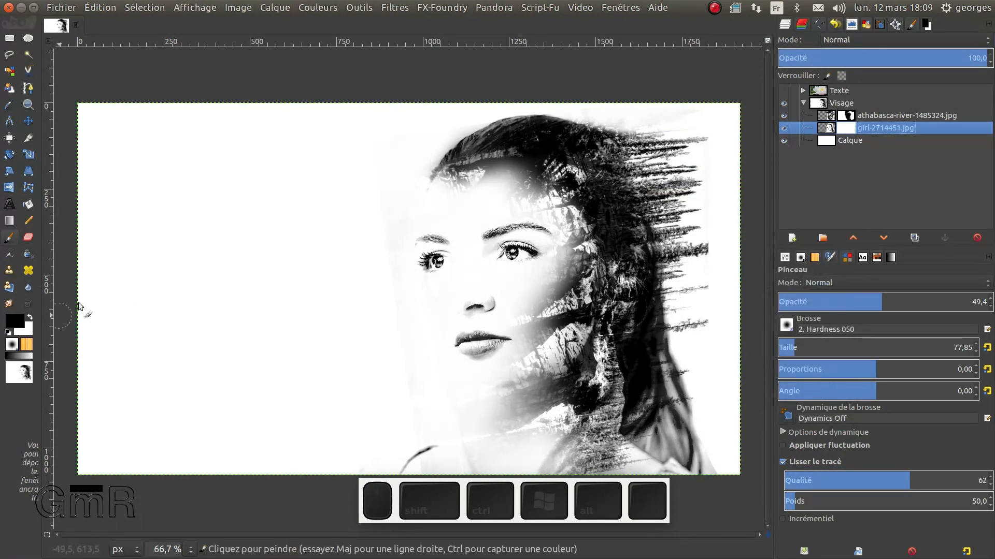
# Step: Set the brush to size 358.73 and 100 opacity, and paint black on the girl layer's mask over the long hair and shoulders
pyautogui.moveTo(797, 348); pyautogui.dragTo(849, 347)
pyautogui.moveTo(873, 305); pyautogui.dragTo(986, 304)
pyautogui.moveTo(695, 358)
pyautogui.mouseDown()
pyautogui.moveTo(676, 436)
pyautogui.moveTo(657, 466)
pyautogui.moveTo(693, 437)
pyautogui.moveTo(691, 466)
pyautogui.moveTo(685, 453)
pyautogui.moveTo(630, 506)
pyautogui.moveTo(433, 466)
pyautogui.moveTo(513, 492)
pyautogui.moveTo(420, 478)
pyautogui.moveTo(377, 443)
pyautogui.moveTo(577, 498)
pyautogui.moveTo(614, 502)
pyautogui.moveTo(694, 482)
pyautogui.moveTo(552, 487)
pyautogui.moveTo(370, 468)
pyautogui.moveTo(334, 448)
pyautogui.moveTo(652, 503)
pyautogui.mouseUp()
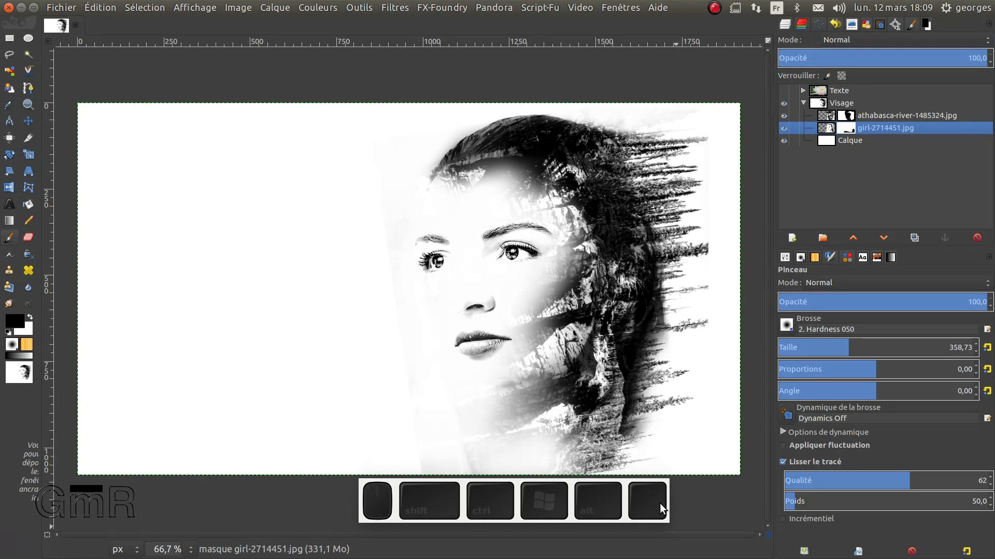
pyautogui.click(591, 445)
# Step: Paint black on the river layer's mask to remove texture below the neck and around the upper edges of the head
pyautogui.click(846, 116)
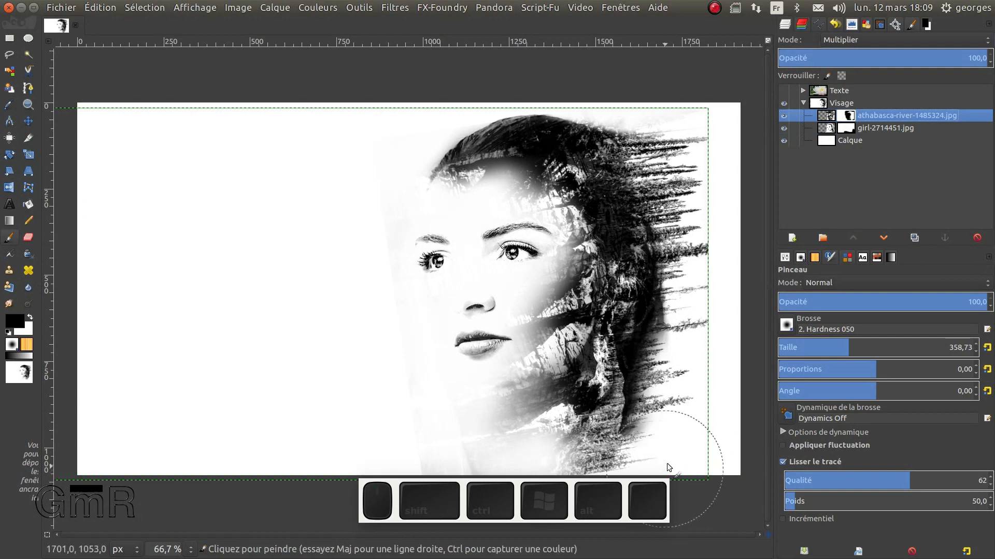
pyautogui.moveTo(635, 453)
pyautogui.mouseDown()
pyautogui.moveTo(550, 478)
pyautogui.moveTo(741, 468)
pyautogui.moveTo(619, 514)
pyautogui.moveTo(583, 548)
pyautogui.mouseUp()
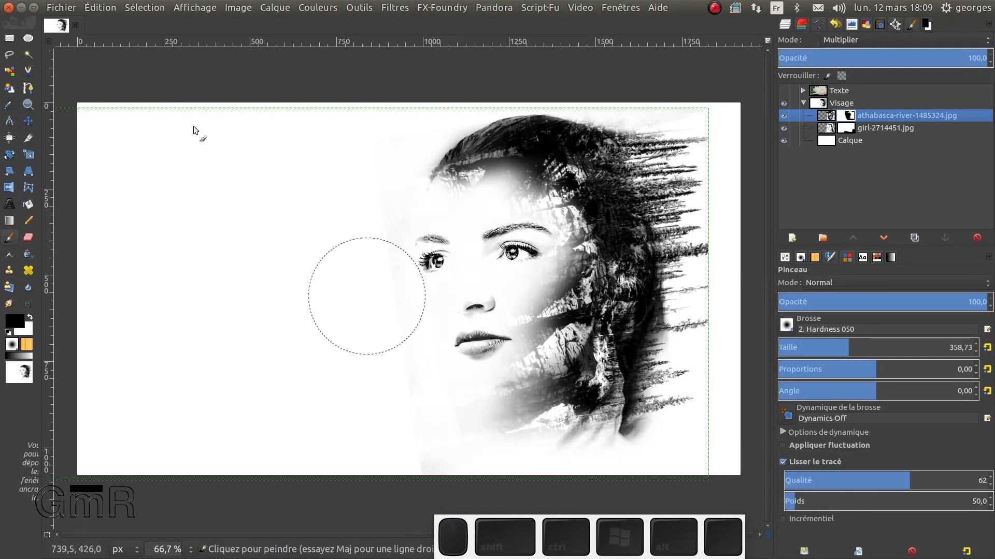
pyautogui.moveTo(409, 102)
pyautogui.mouseDown()
pyautogui.moveTo(406, 118)
pyautogui.moveTo(435, 98)
pyautogui.moveTo(402, 116)
pyautogui.moveTo(382, 145)
pyautogui.moveTo(493, 78)
pyautogui.mouseUp()
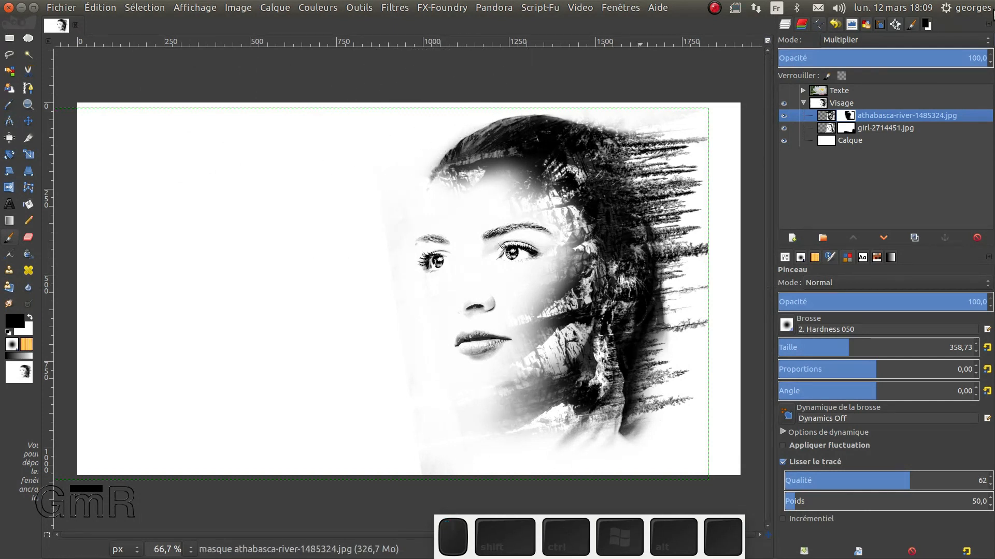
pyautogui.click(635, 67)
# Step: Paint white on the river layer's mask over the hairline, forehead and temple using a 109.64 brush, lowering its opacity to 76.3
pyautogui.moveTo(815, 348); pyautogui.dragTo(800, 348)
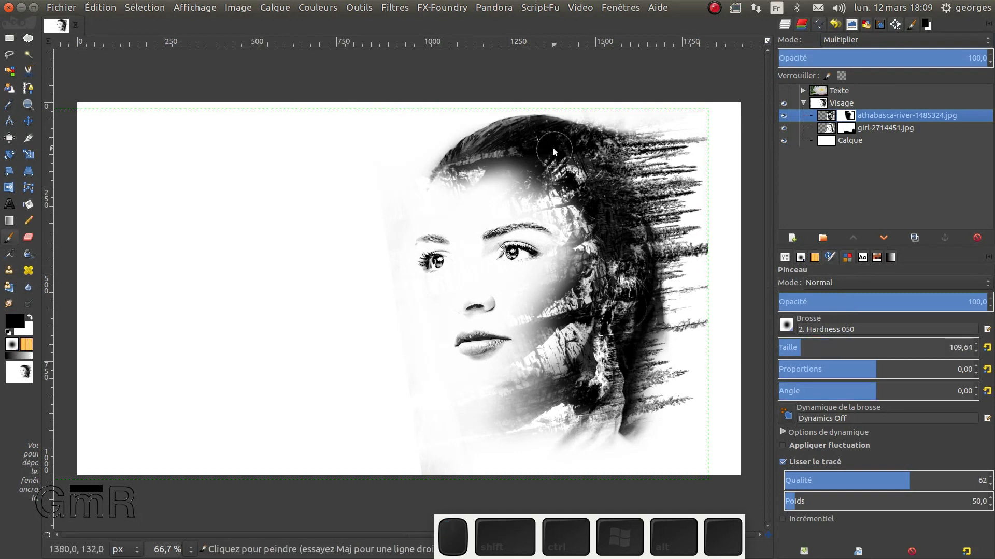
pyautogui.press('x')
pyautogui.moveTo(525, 154)
pyautogui.mouseDown()
pyautogui.moveTo(507, 153)
pyautogui.moveTo(538, 140)
pyautogui.moveTo(508, 124)
pyautogui.mouseUp()
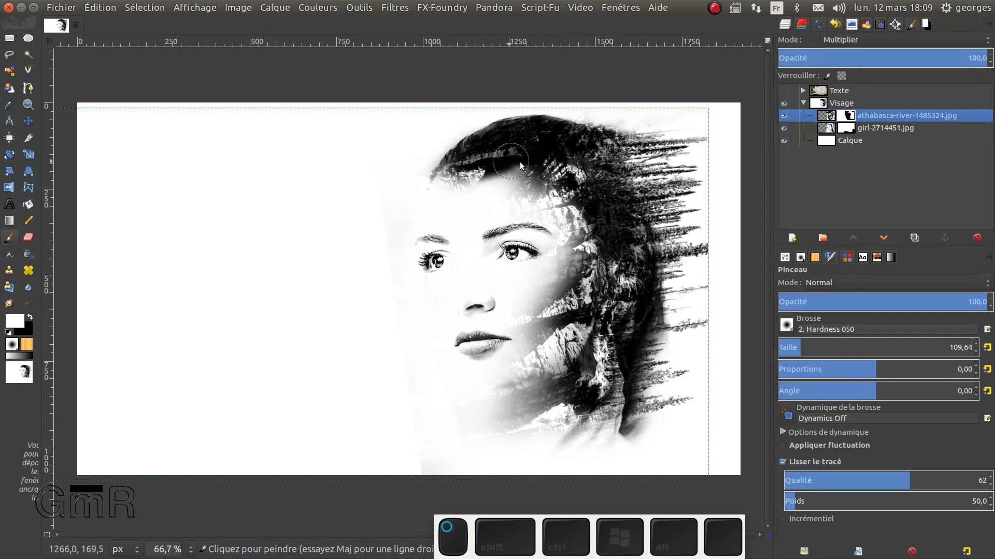
pyautogui.moveTo(568, 186)
pyautogui.mouseDown()
pyautogui.moveTo(562, 205)
pyautogui.moveTo(579, 226)
pyautogui.moveTo(580, 254)
pyautogui.mouseUp()
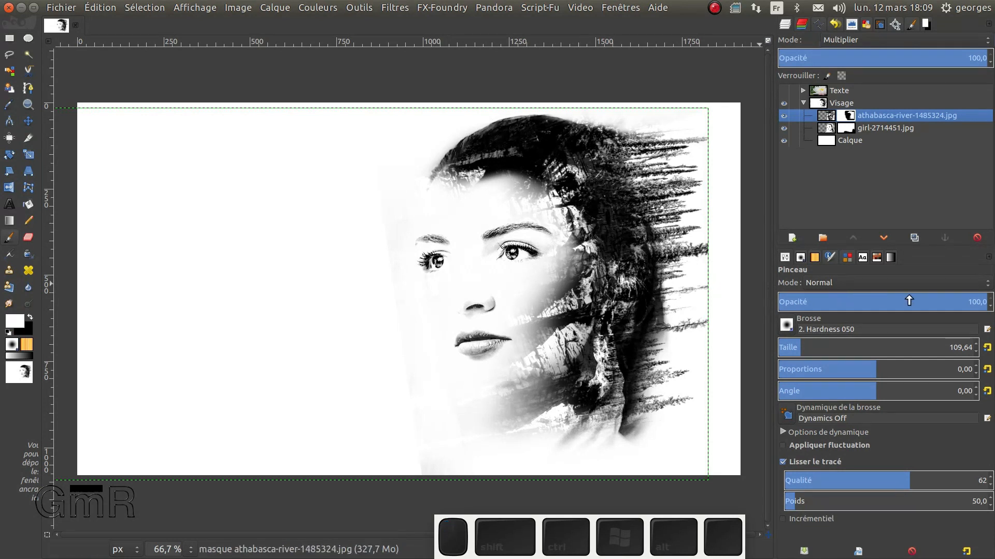
pyautogui.click(936, 306)
pyautogui.moveTo(585, 207)
pyautogui.mouseDown()
pyautogui.moveTo(564, 197)
pyautogui.moveTo(588, 262)
pyautogui.moveTo(507, 173)
pyautogui.moveTo(468, 177)
pyautogui.moveTo(445, 195)
pyautogui.moveTo(473, 176)
pyautogui.moveTo(441, 162)
pyautogui.moveTo(426, 191)
pyautogui.moveTo(437, 199)
pyautogui.moveTo(430, 188)
pyautogui.mouseUp()
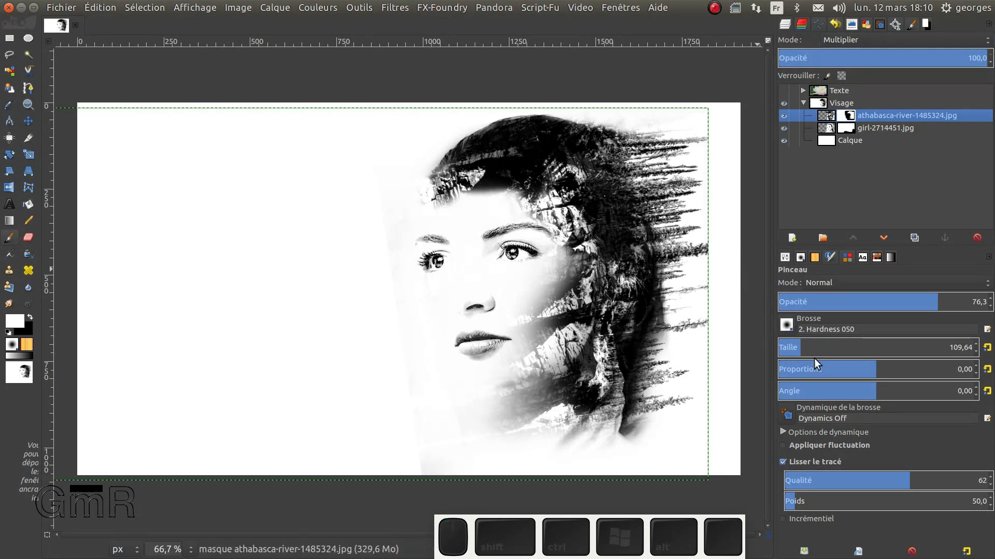
# Step: Dab black on the river layer's mask over the face between the eyes with a 374.63 brush
pyautogui.moveTo(808, 350); pyautogui.dragTo(851, 348)
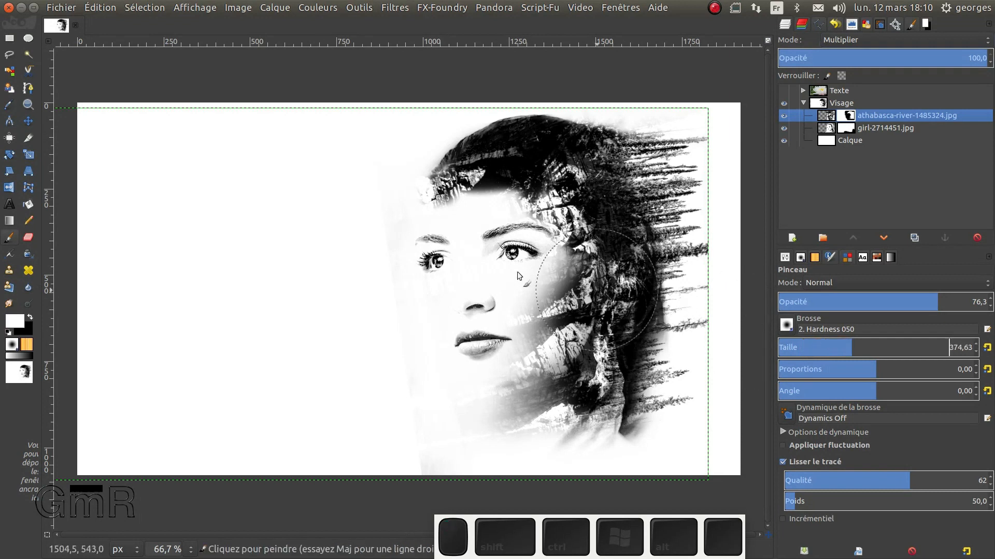
pyautogui.click(488, 251)
pyautogui.press('x')
pyautogui.click(488, 251)
pyautogui.click(488, 251)
pyautogui.click(488, 251)
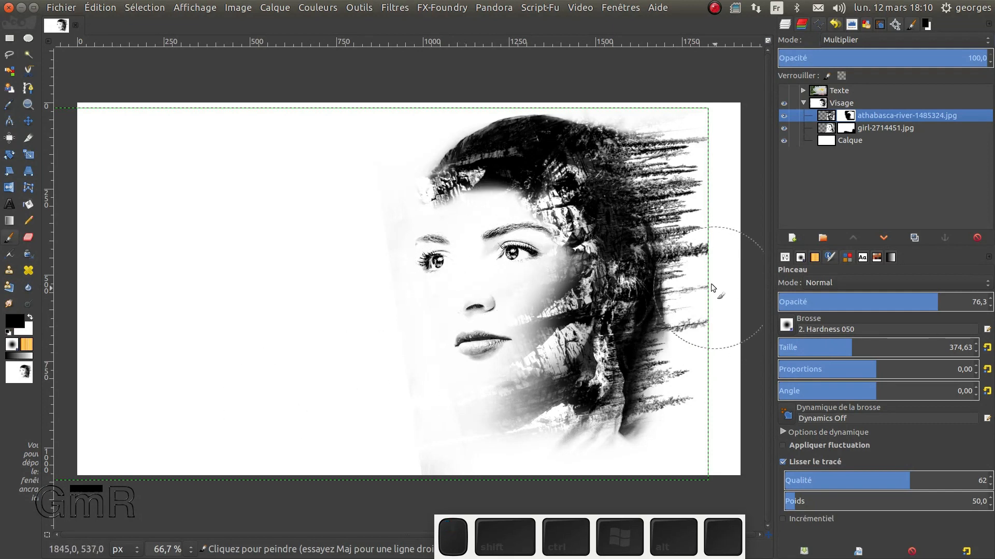
pyautogui.scroll(-1, 654, 262)
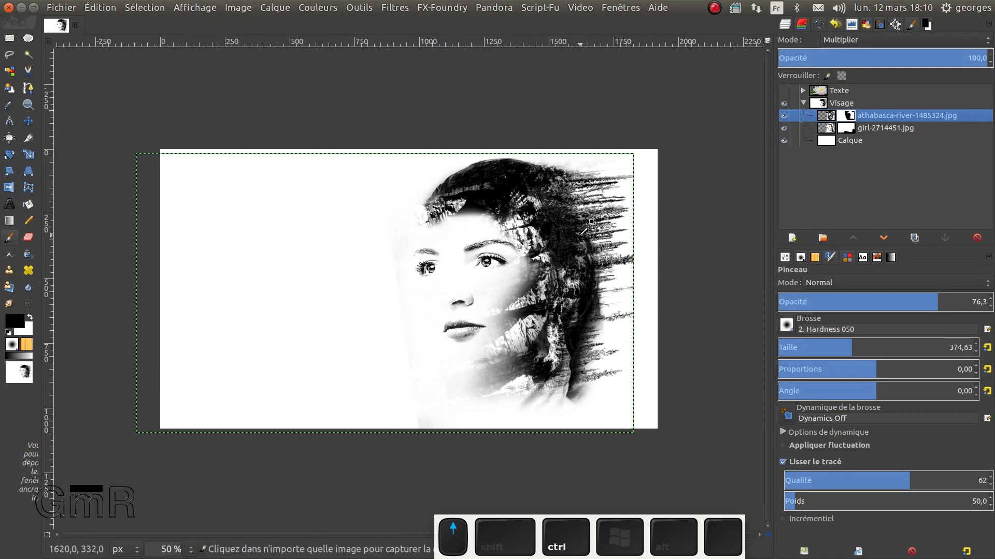
pyautogui.scroll(1, 581, 233)
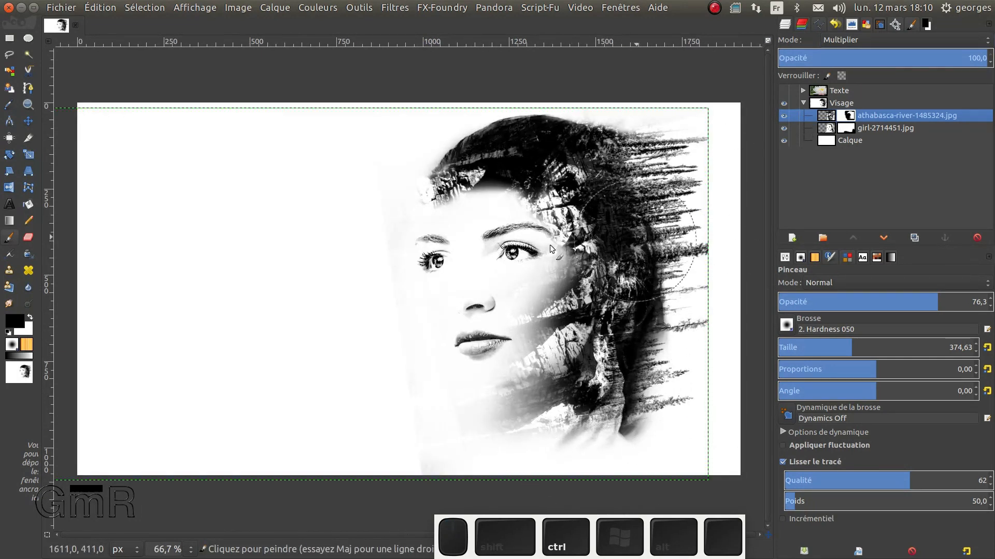
# Step: Merge the Visage layer group into a single layer and toggle its visibility to check it
pyautogui.keyDown('ctrl'); pyautogui.click(818, 105); pyautogui.keyUp('ctrl')
pyautogui.rightClick(839, 109)
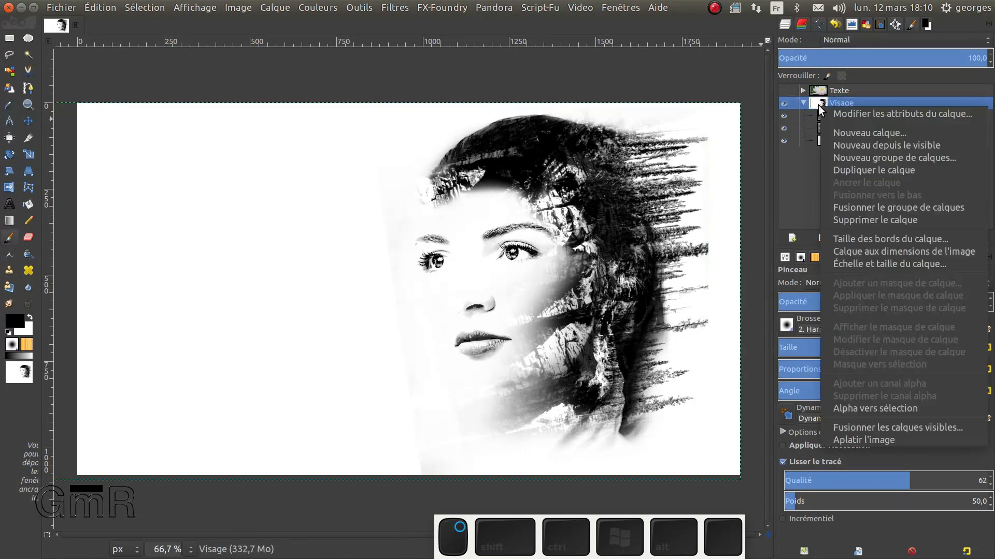
pyautogui.click(893, 207)
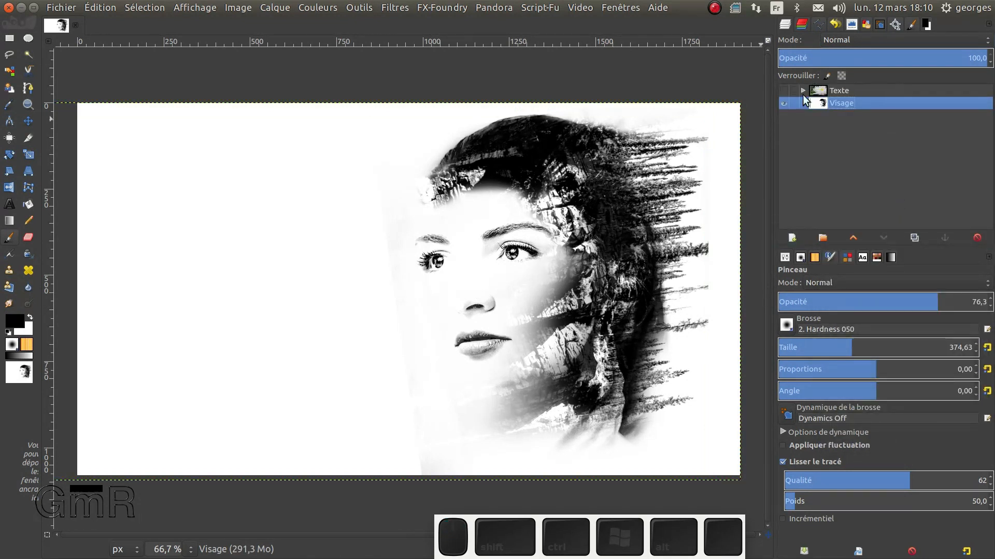
pyautogui.click(783, 103)
pyautogui.click(783, 102)
# Step: Show and expand the Texte group, and select its water-lily-3199416.jpg layer
pyautogui.click(784, 90)
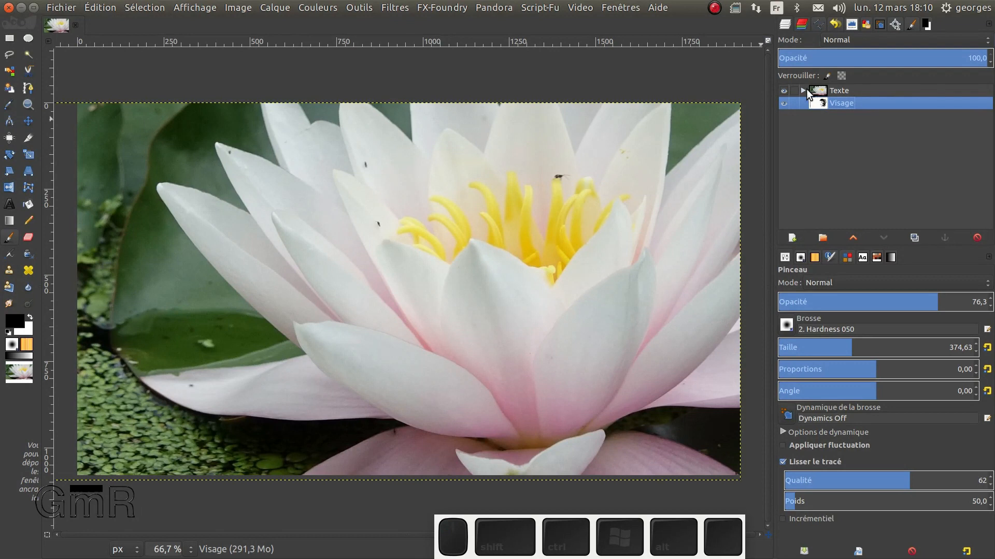
pyautogui.click(804, 90)
pyautogui.click(854, 102)
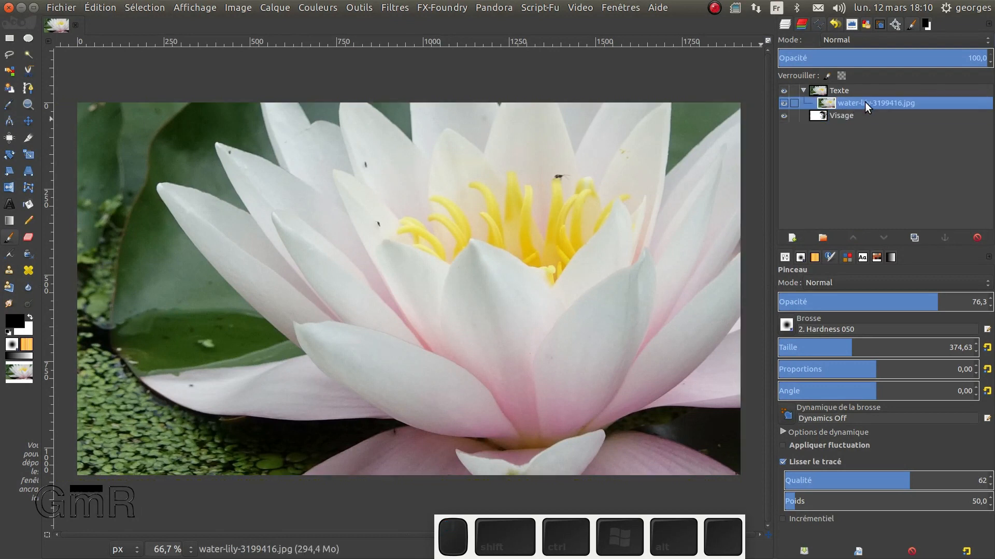
# Step: Start scaling the water lily layer down to 1488 × 696 px and move its preview onto the canvas's lower-left area
pyautogui.keyDown('ctrl'); pyautogui.scroll(-2, 586, 204); pyautogui.keyUp('ctrl')
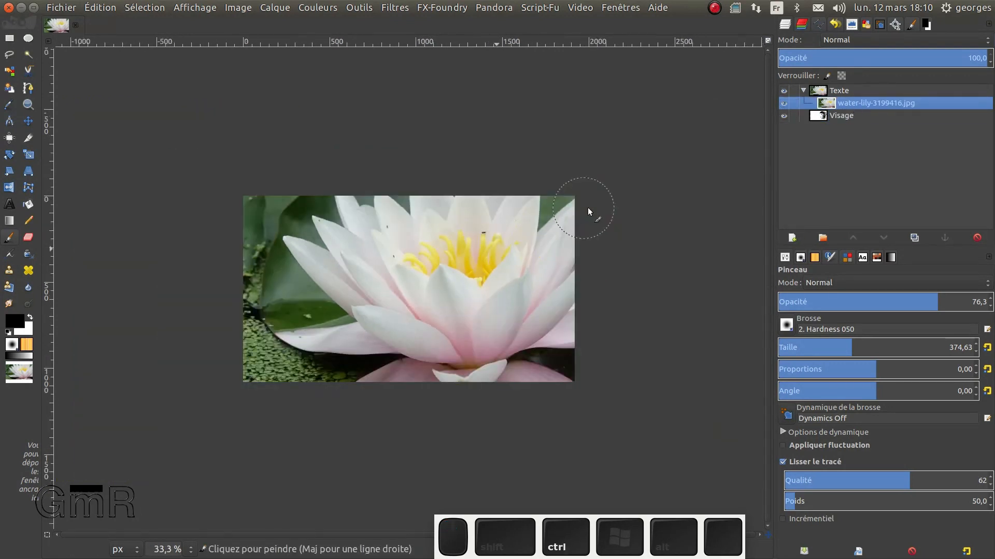
pyautogui.keyDown('ctrl'); pyautogui.scroll(-3, 442, 170); pyautogui.keyUp('ctrl')
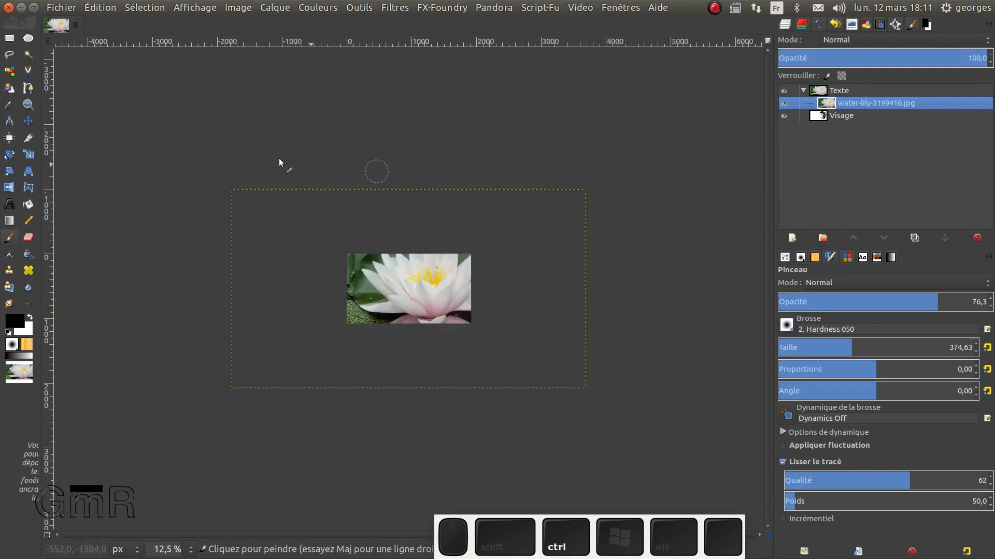
pyautogui.click(31, 152)
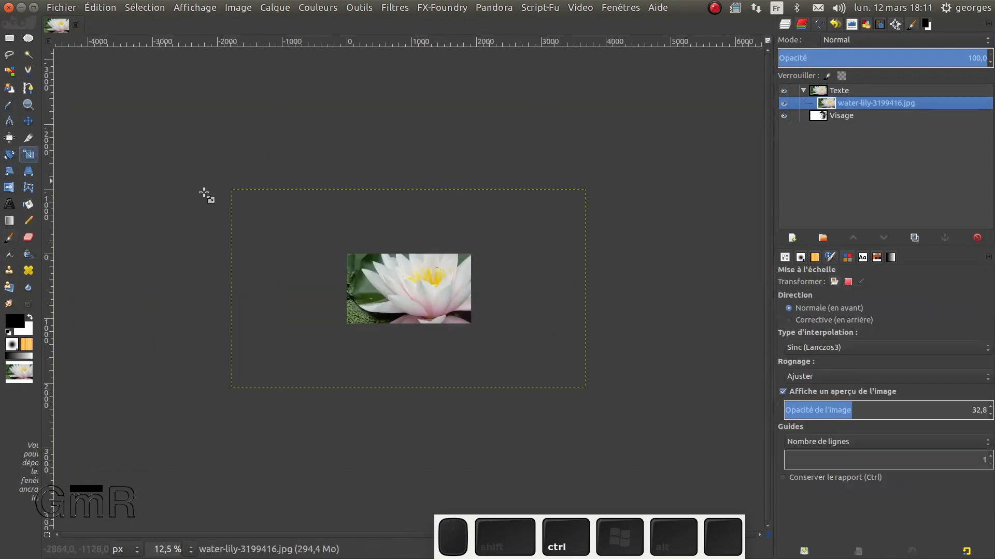
pyautogui.click(239, 203)
pyautogui.moveTo(239, 202); pyautogui.dragTo(491, 345)
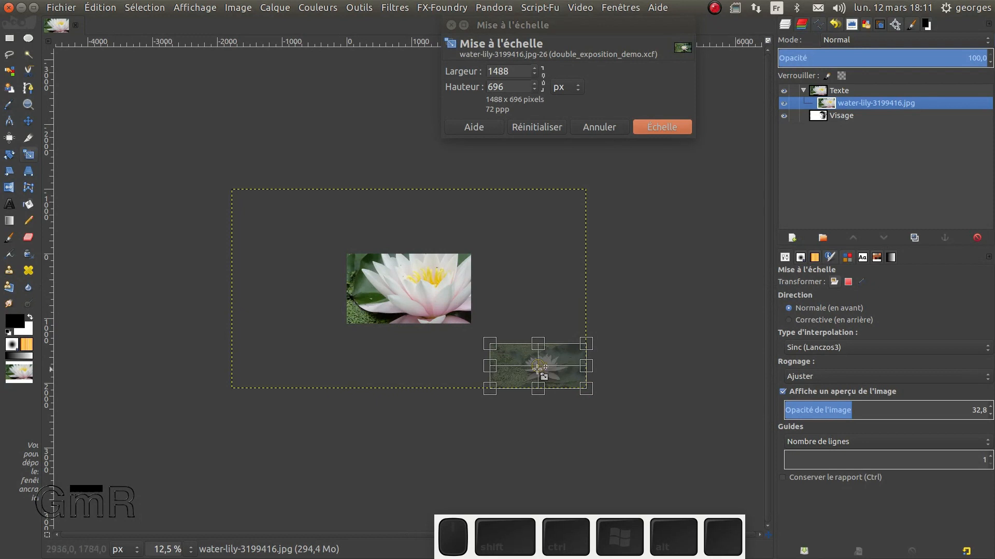
pyautogui.moveTo(539, 367); pyautogui.dragTo(400, 297)
pyautogui.press('+')
pyautogui.press('+')
pyautogui.press('+')
pyautogui.press('ctrl')
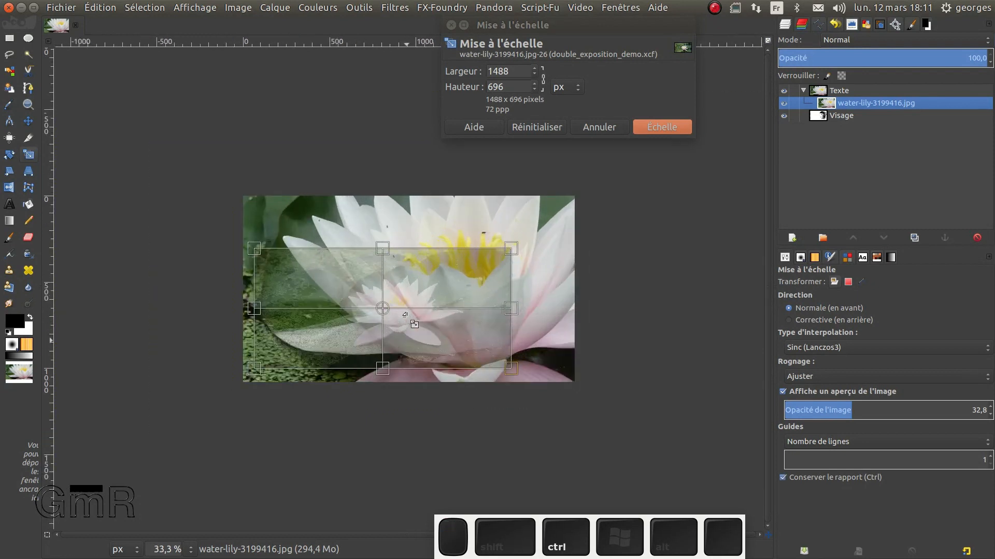
# Step: Scale the water lily layer to 969 × 516 px beside the face's lower half, hiding the layer while adjusting and showing it again
pyautogui.click(783, 104)
pyautogui.moveTo(516, 252); pyautogui.dragTo(436, 296)
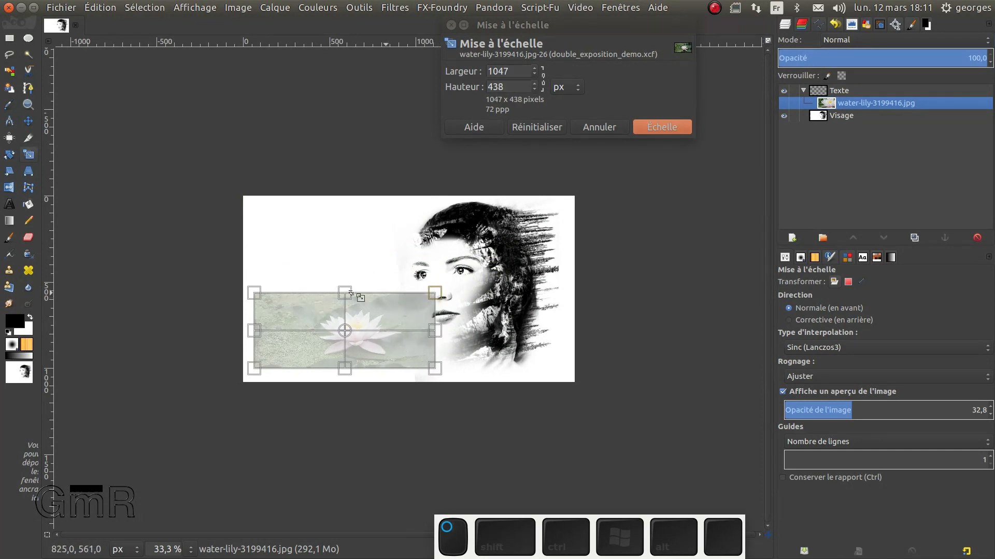
pyautogui.moveTo(352, 292); pyautogui.dragTo(354, 279)
pyautogui.moveTo(434, 325); pyautogui.dragTo(421, 324)
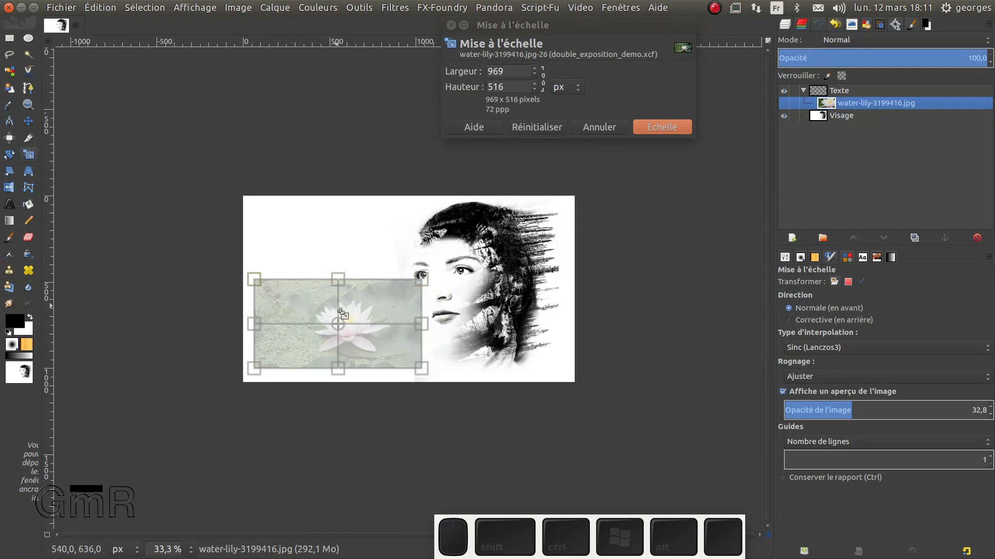
pyautogui.moveTo(341, 322); pyautogui.dragTo(338, 324)
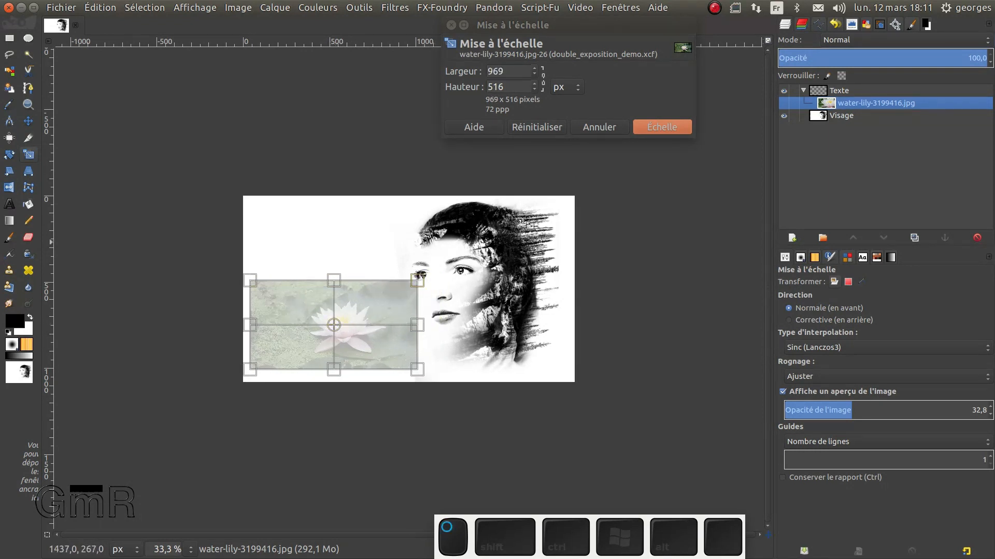
pyautogui.click(669, 124)
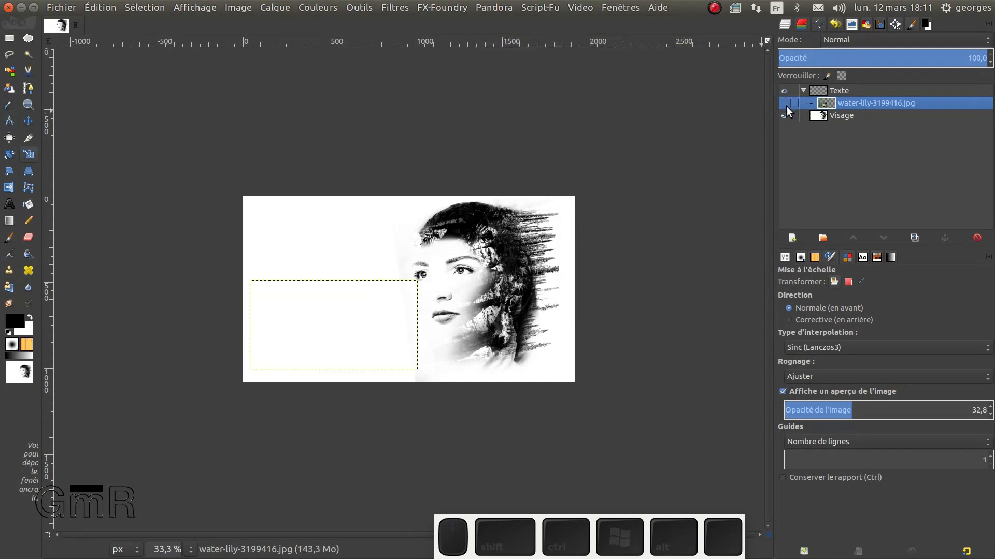
pyautogui.click(785, 103)
pyautogui.keyDown('ctrl'); pyautogui.scroll(2, 373, 288); pyautogui.keyUp('ctrl')
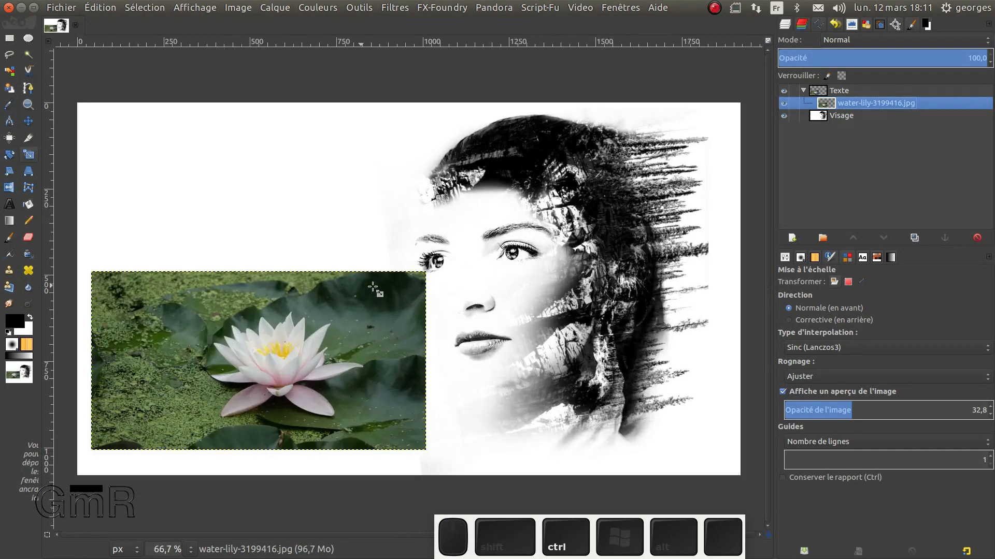
pyautogui.keyDown('ctrl'); pyautogui.scroll(-1, 373, 288); pyautogui.keyUp('ctrl')
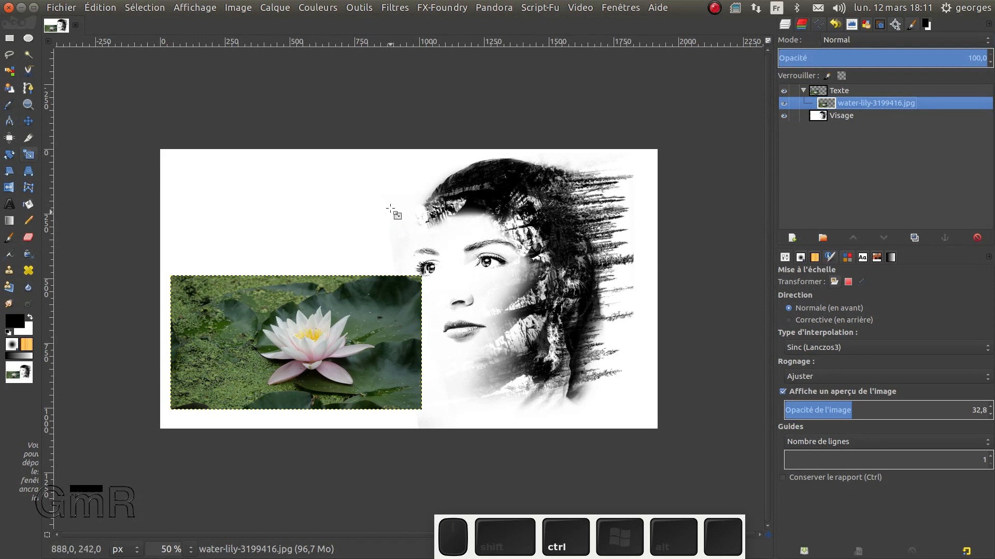
# Step: In the Texte group, draw a text box about 864 × 398 px over the water lily picture and enter "Nautre"
pyautogui.click(824, 90)
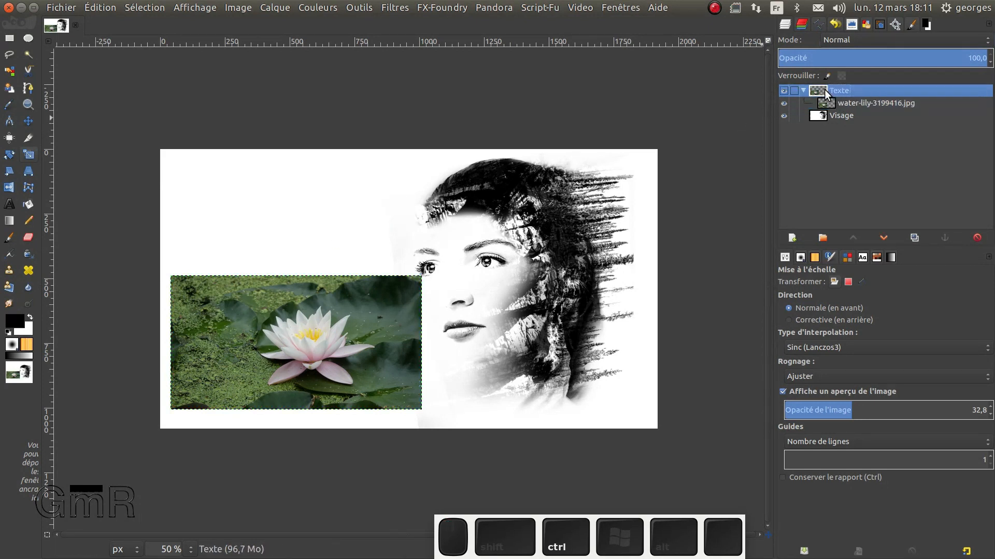
pyautogui.click(17, 204)
pyautogui.moveTo(182, 293); pyautogui.dragTo(304, 353)
pyautogui.moveTo(352, 374); pyautogui.dragTo(406, 403)
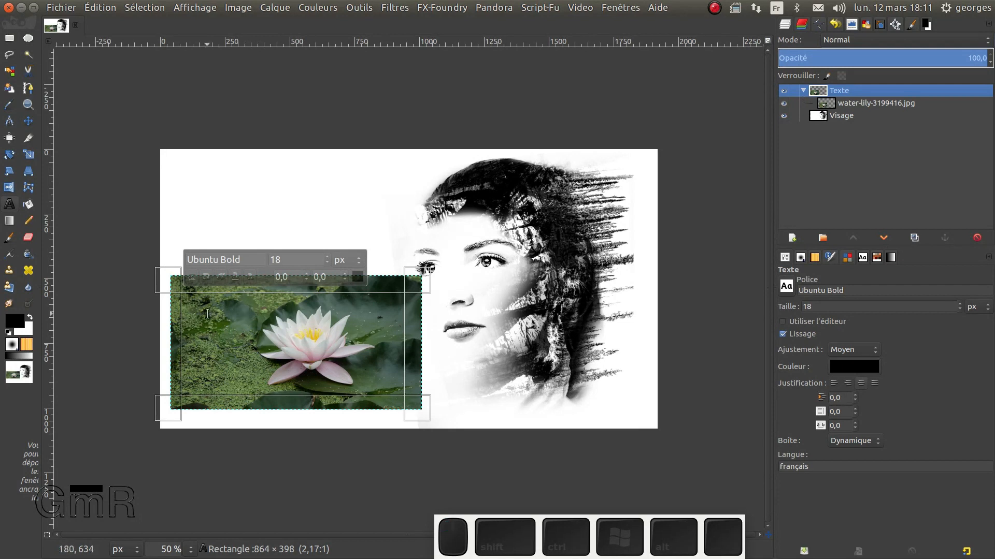
pyautogui.write('Nautre')
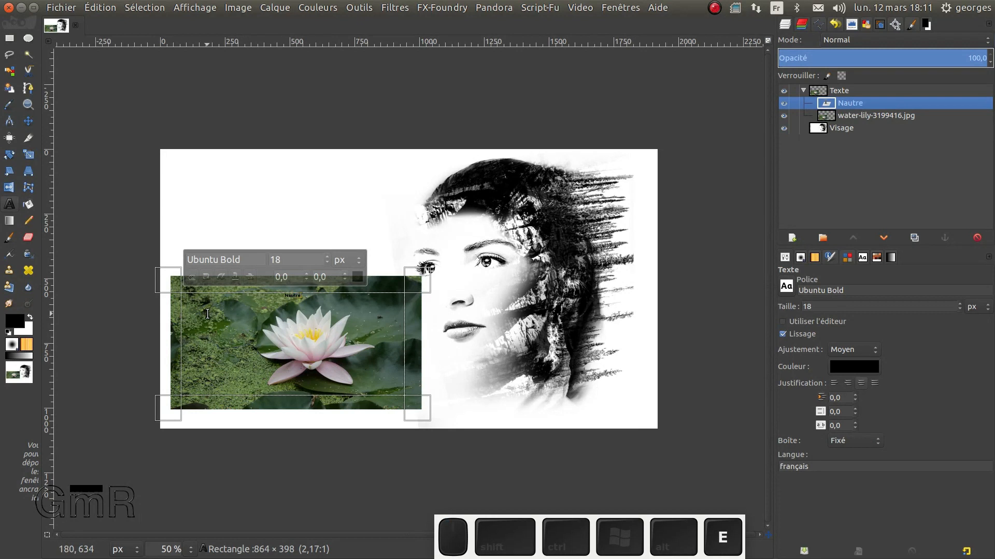
# Step: Set the whole word's size to 500 px and make its text box dynamic
pyautogui.hotkey('ctrl', 'a')
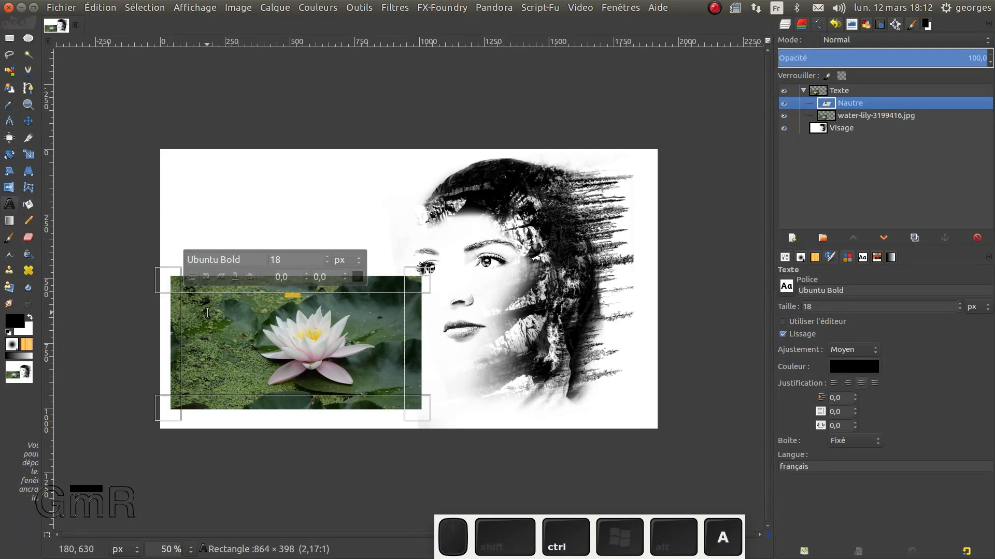
pyautogui.doubleClick(283, 265)
pyautogui.write('500')
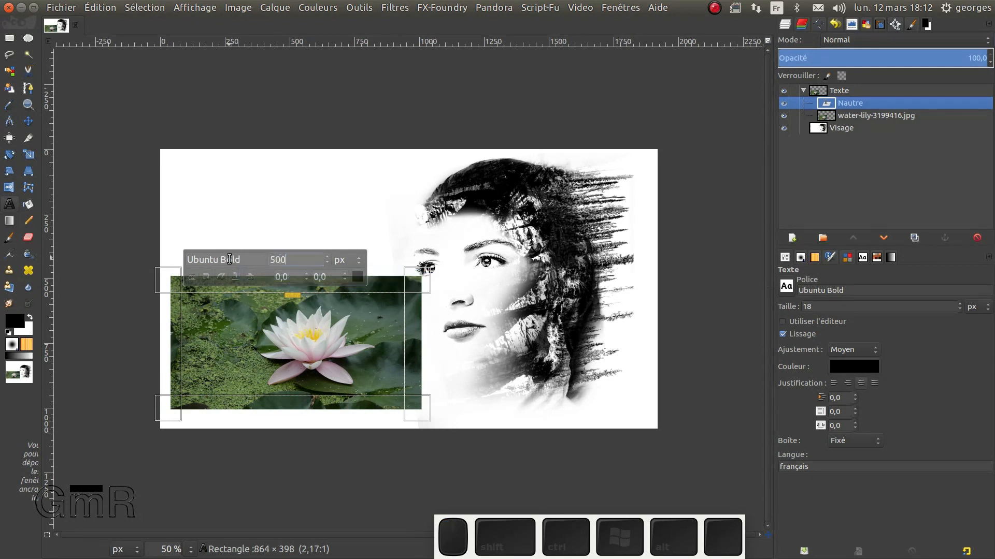
pyautogui.press('Return')
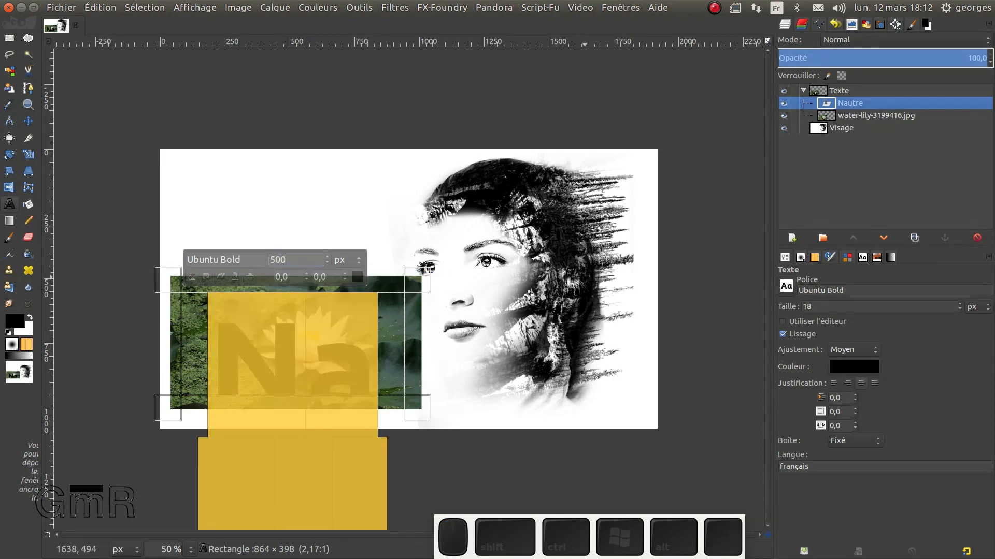
pyautogui.click(463, 310)
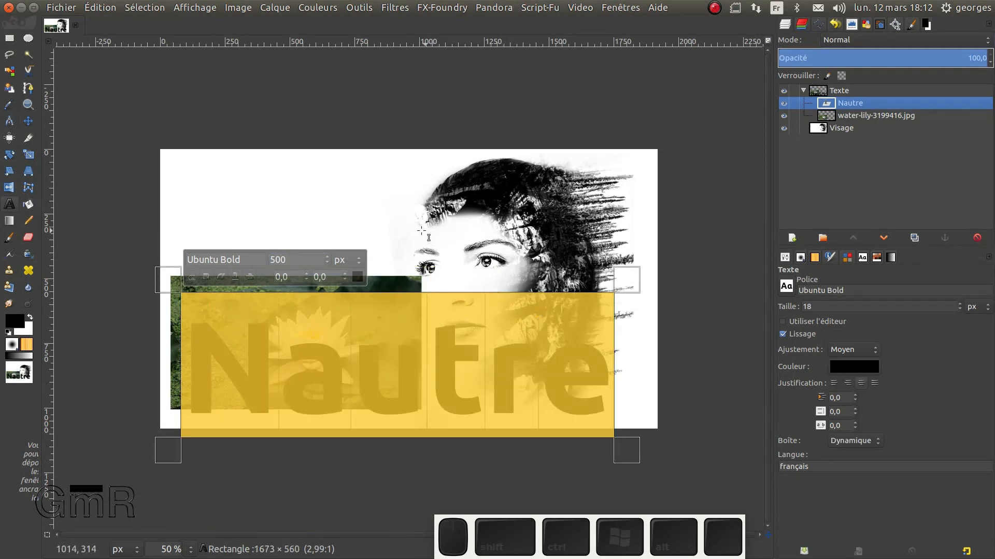
# Step: Resize the word to 250 px, fine-tune it up to 285 px to span the lily picture, and switch to the Move tool
pyautogui.moveTo(286, 259); pyautogui.dragTo(250, 258)
pyautogui.write('25')
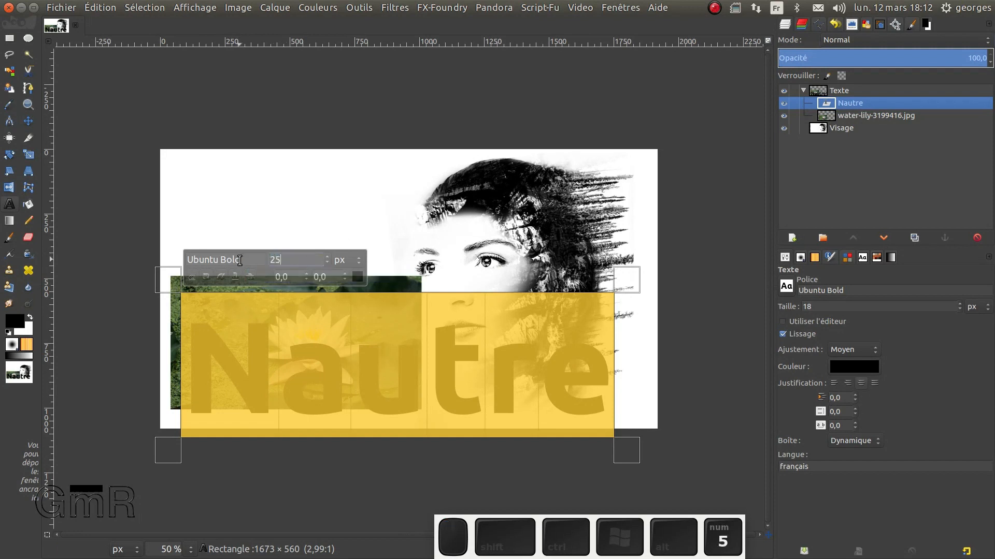
pyautogui.press('Return')
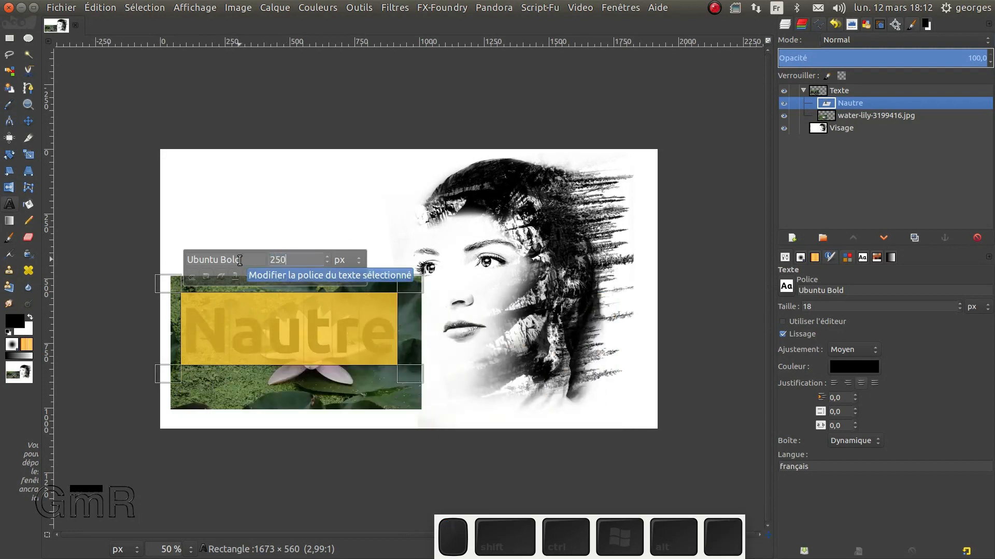
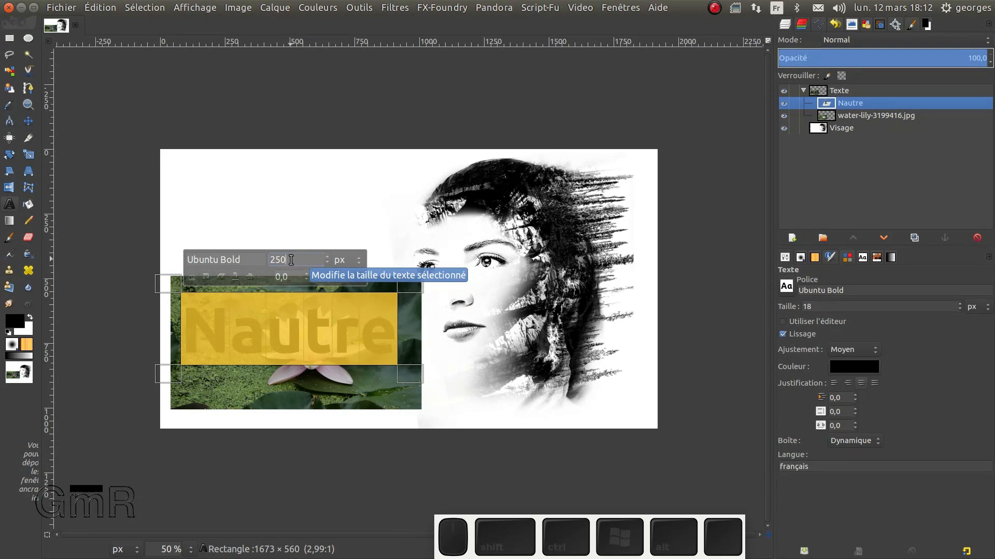
pyautogui.scroll(4, 293, 259)
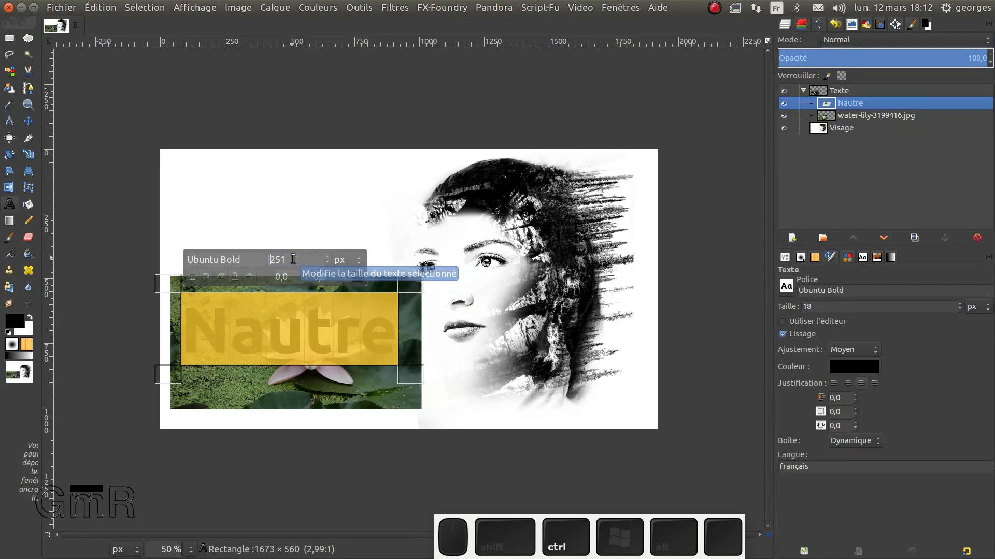
pyautogui.scroll(10, 294, 259)
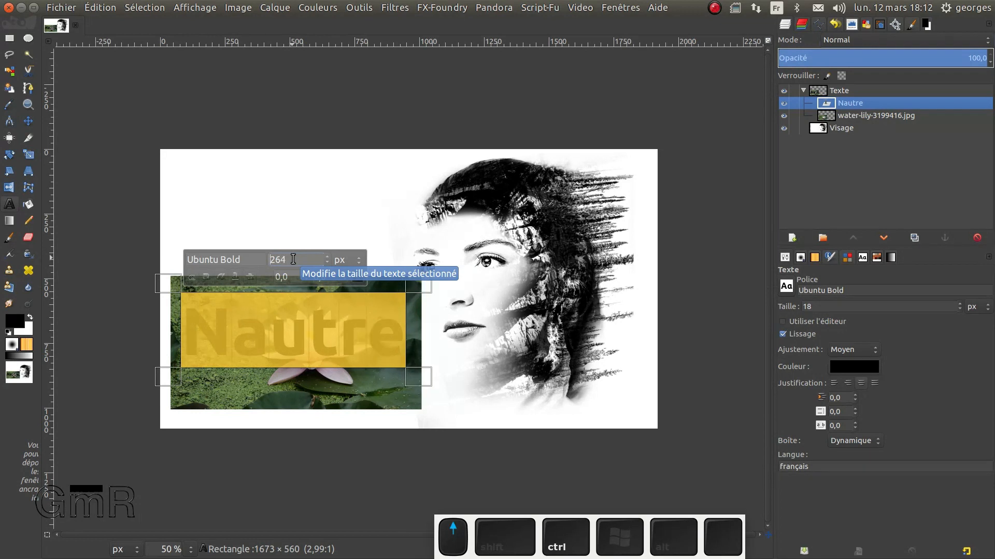
pyautogui.scroll(9, 293, 259)
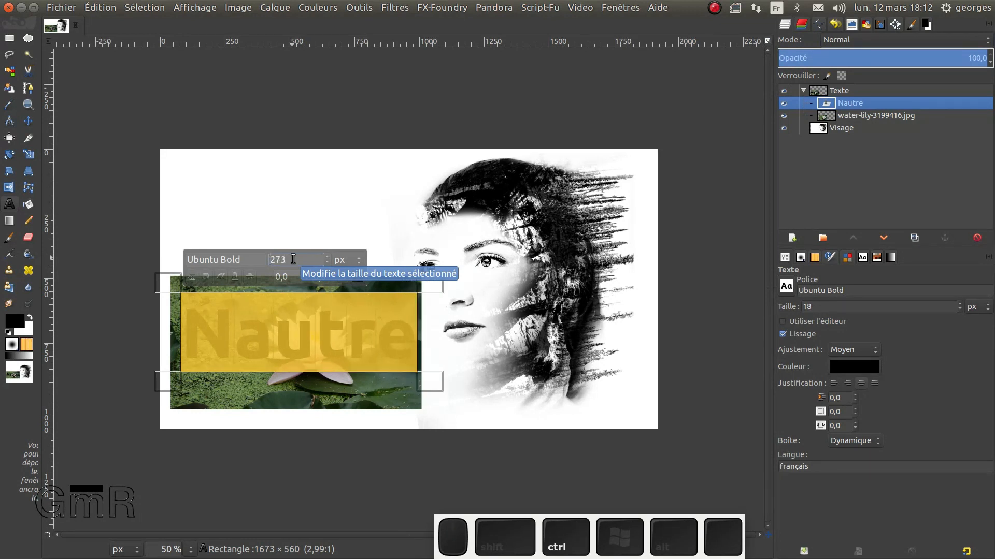
pyautogui.scroll(5, 293, 259)
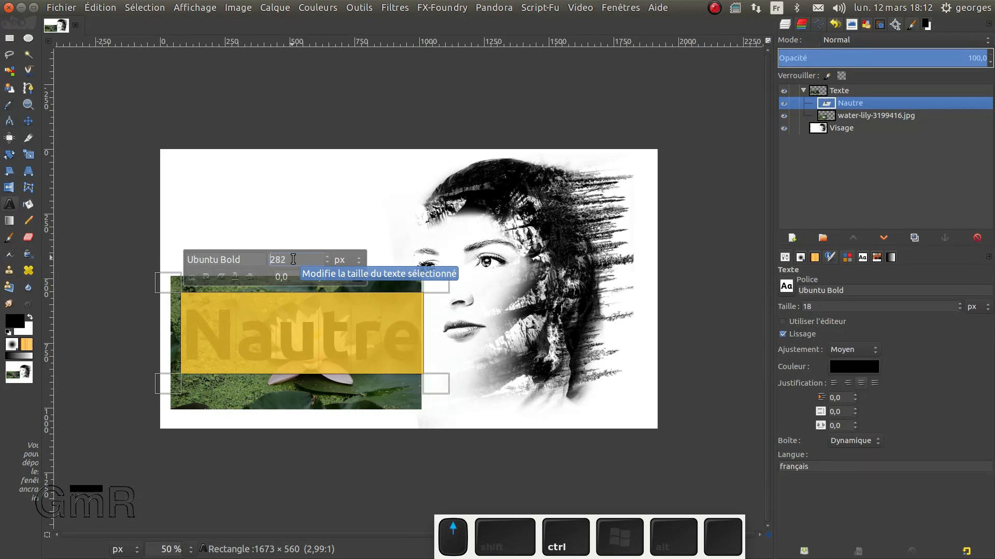
pyautogui.scroll(1, 293, 259)
pyautogui.scroll(2, 293, 259)
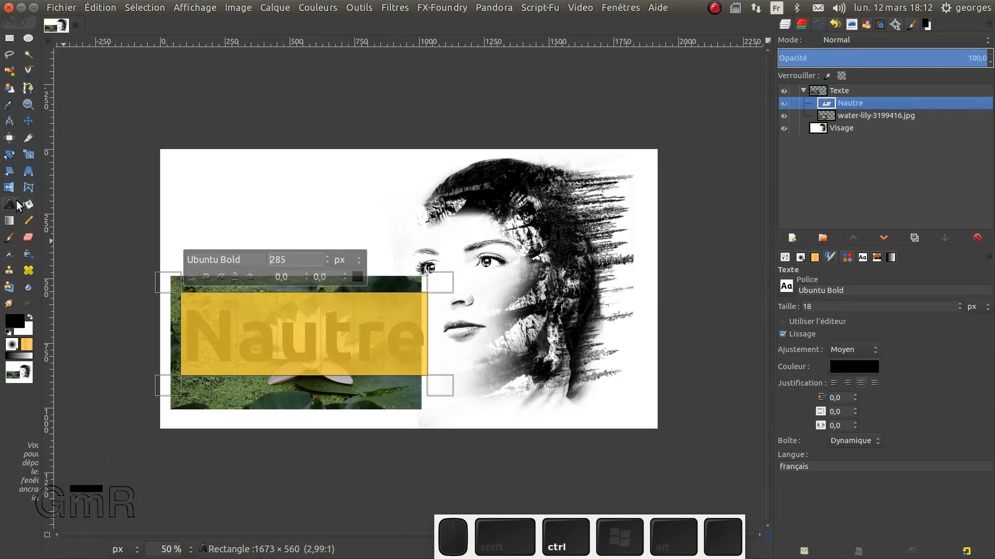
pyautogui.click(28, 122)
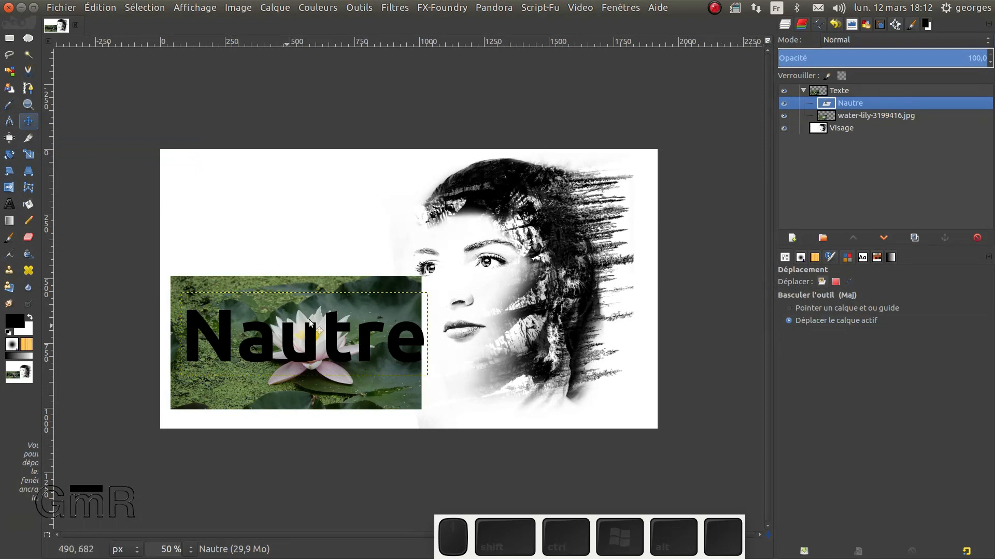
# Step: Move the text layer a little down and outward so the word sits over the lower part of the water lily picture
pyautogui.click(791, 237)
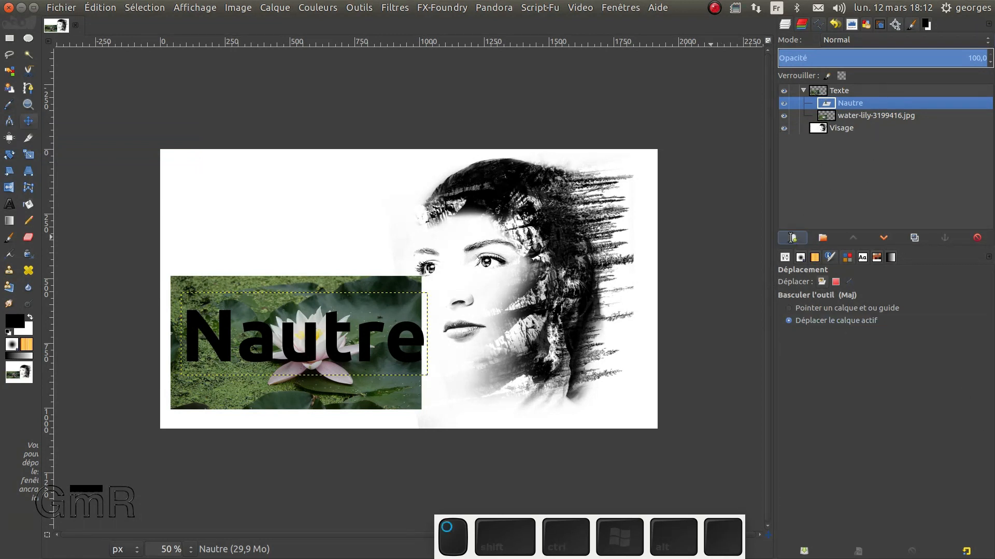
pyautogui.click(707, 155)
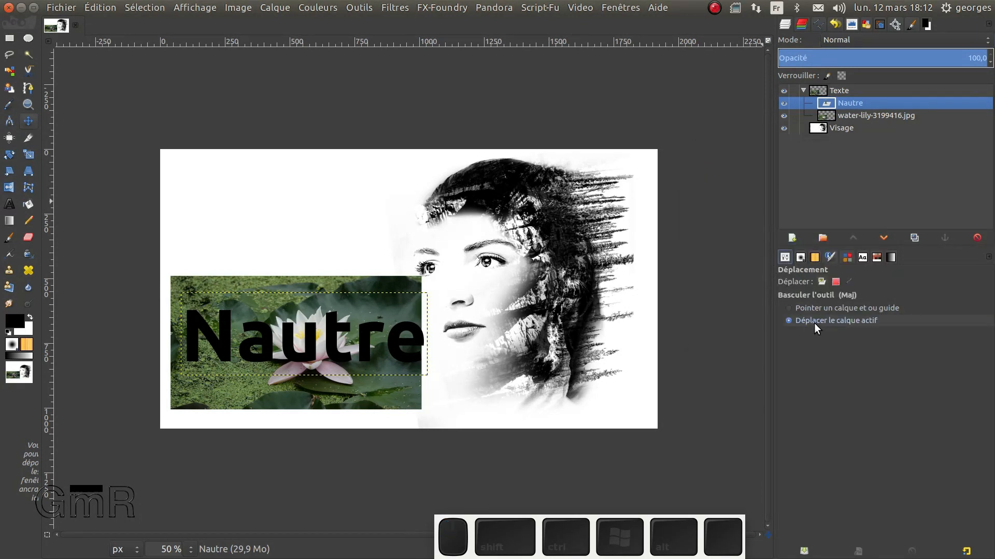
pyautogui.click(843, 105)
pyautogui.click(402, 318)
pyautogui.moveTo(402, 319); pyautogui.dragTo(389, 331)
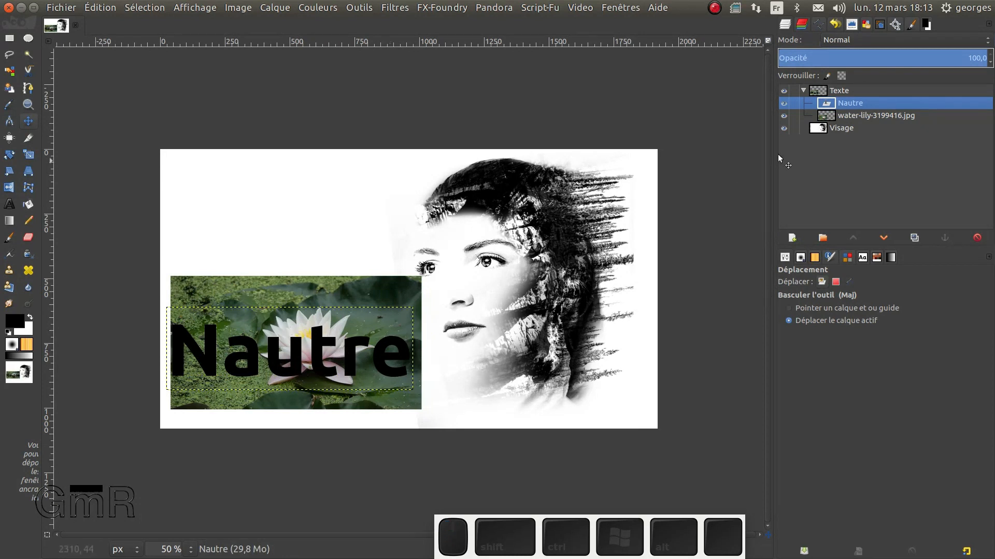
# Step: Correct the misspelled word in the text layer to "Nature"
pyautogui.click(834, 103)
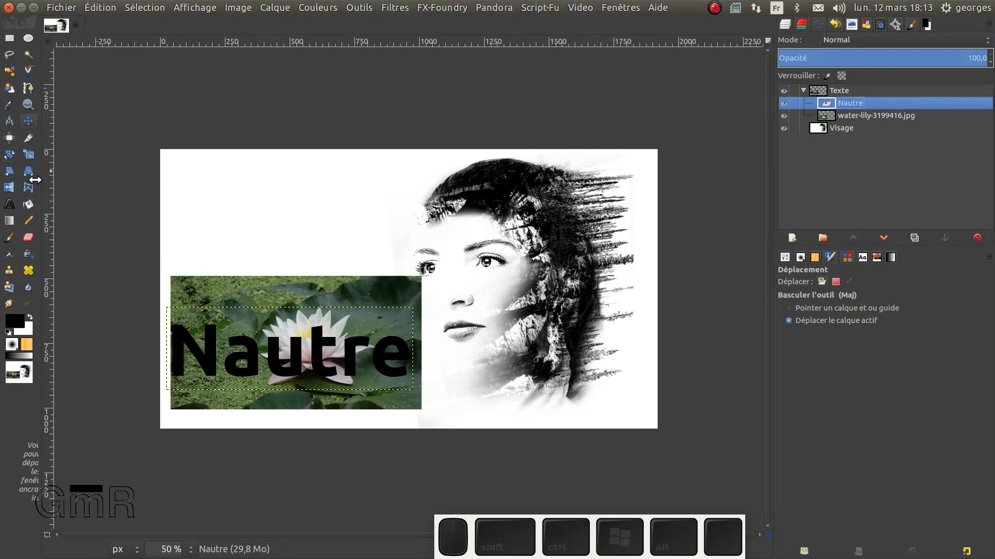
pyautogui.click(10, 205)
pyautogui.click(263, 331)
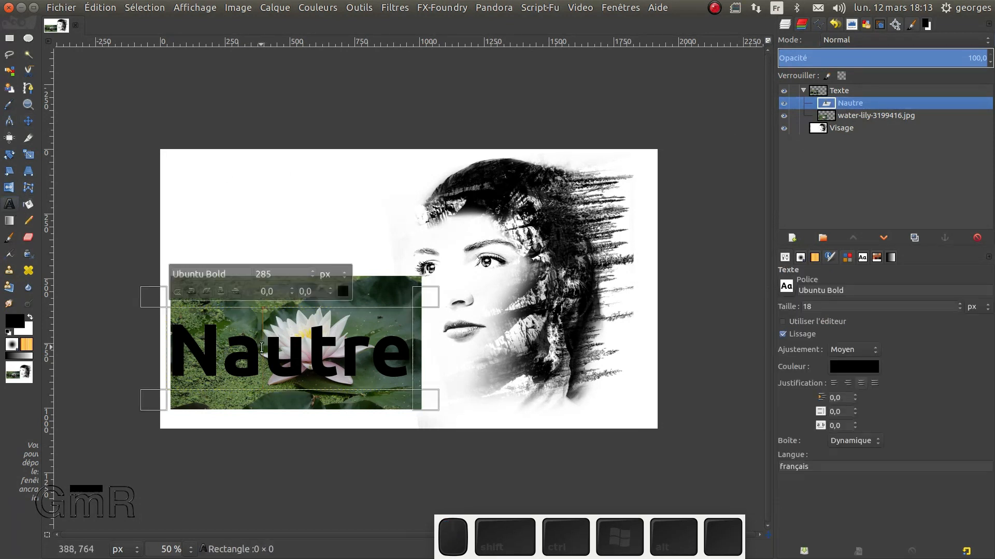
pyautogui.write('t')
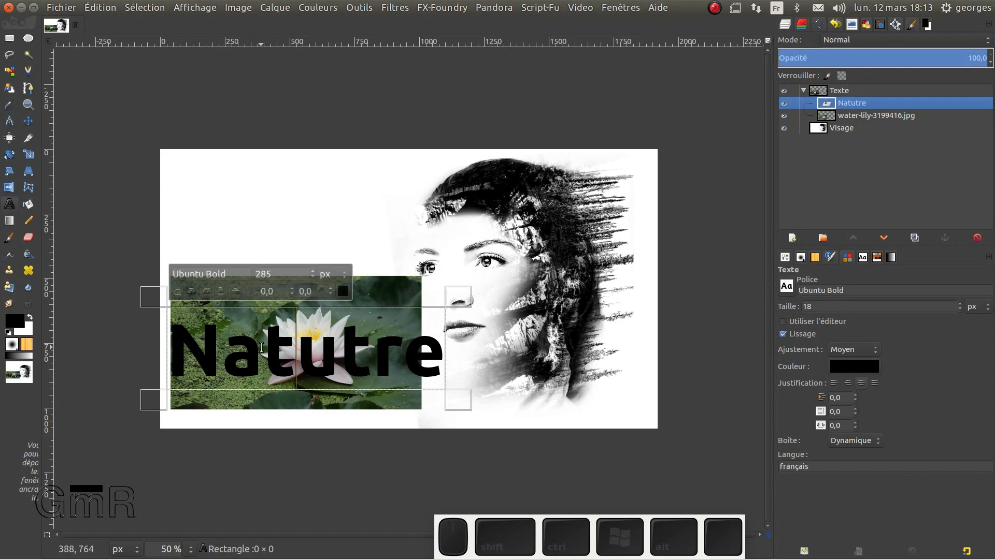
pyautogui.press('Right')
pyautogui.press('Right')
pyautogui.press('BackSpace')
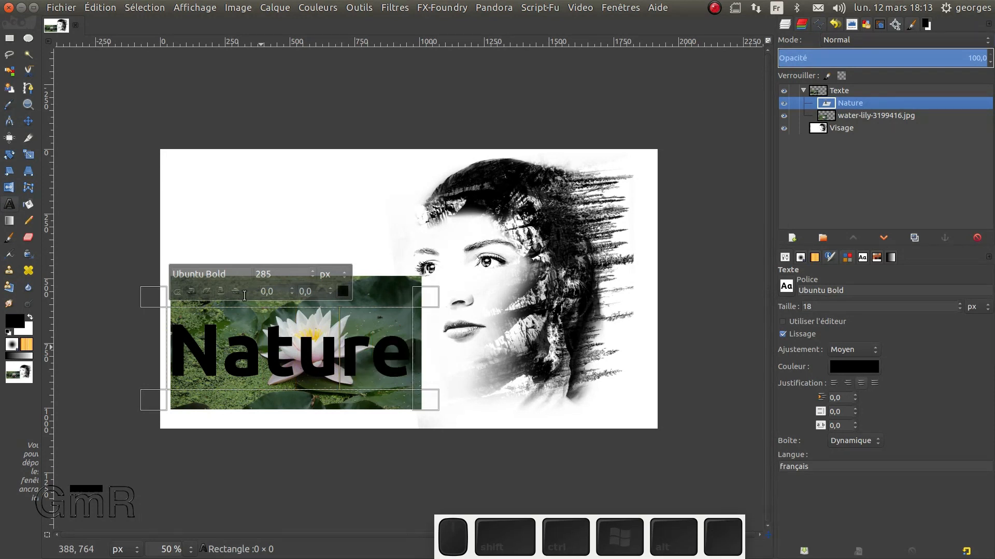
# Step: Select the black lettering of the Nature layer by color, discarding the color selection first made on the Visage layer
pyautogui.click(879, 129)
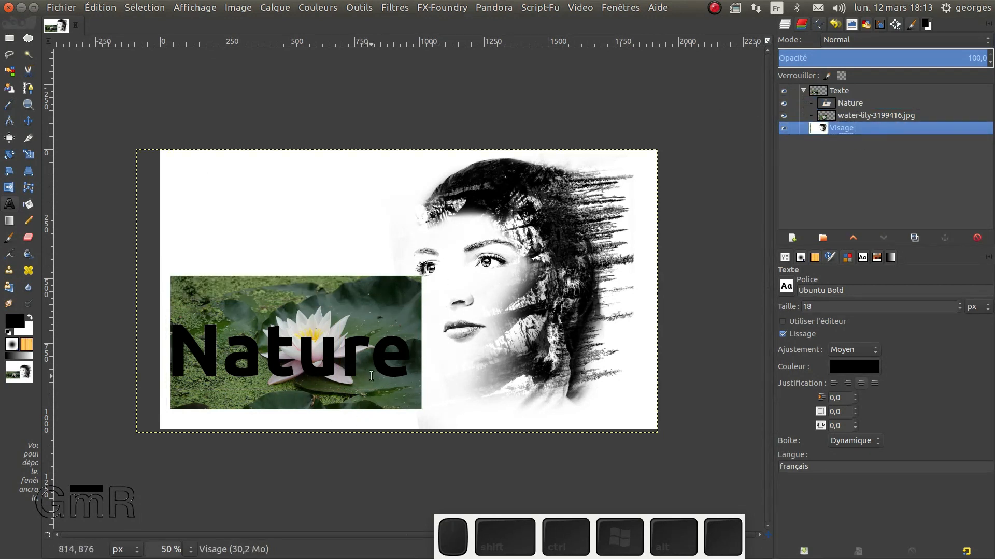
pyautogui.click(12, 75)
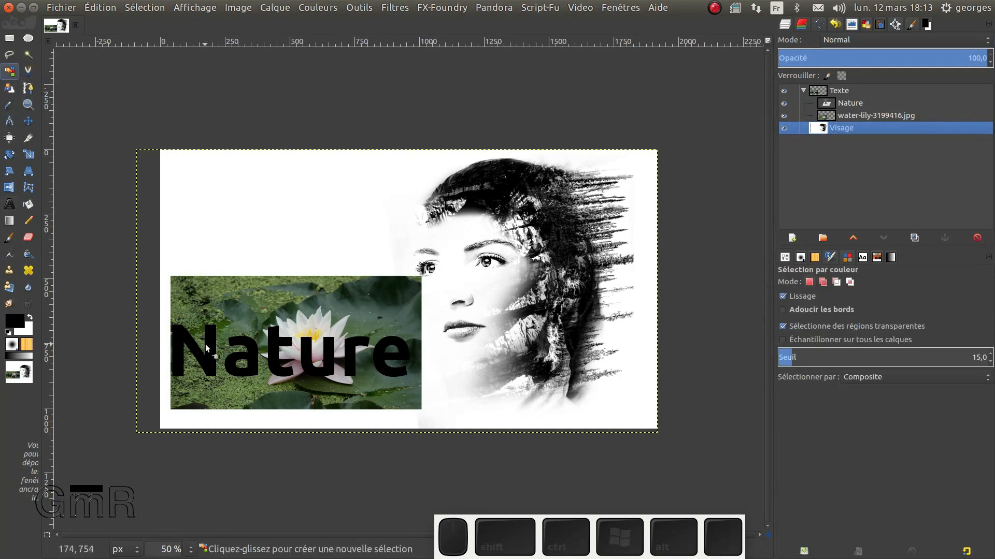
pyautogui.click(210, 347)
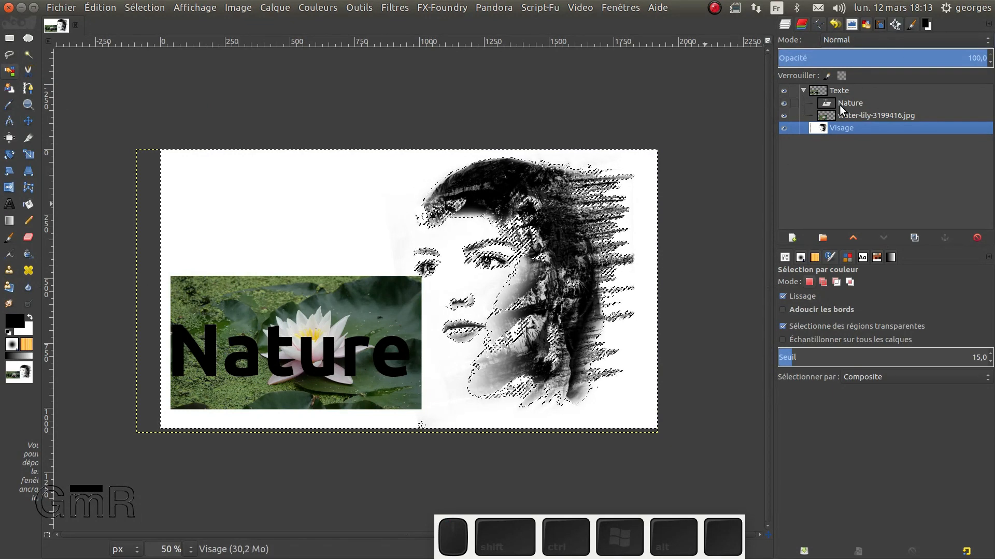
pyautogui.hotkey('ctrl', 'shift', 'a')
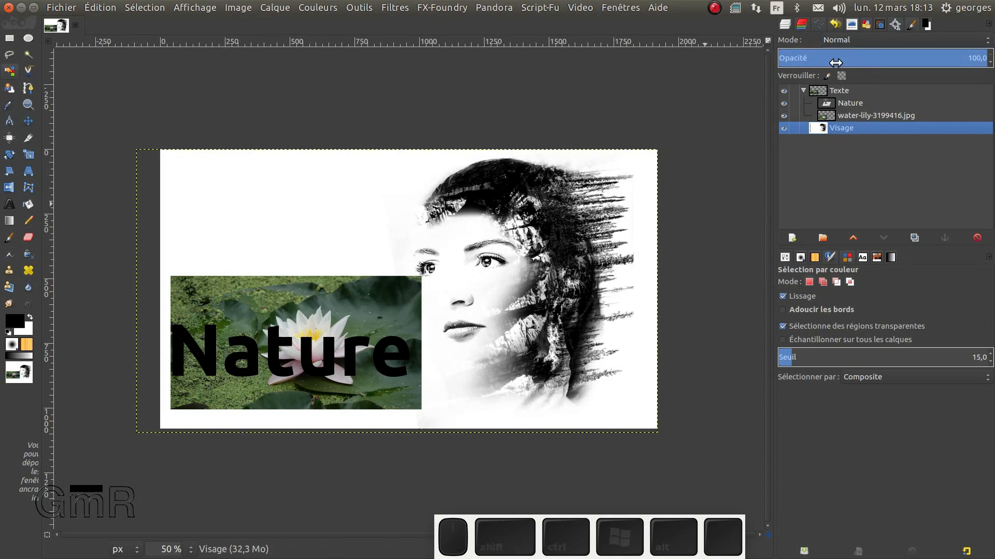
pyautogui.click(839, 103)
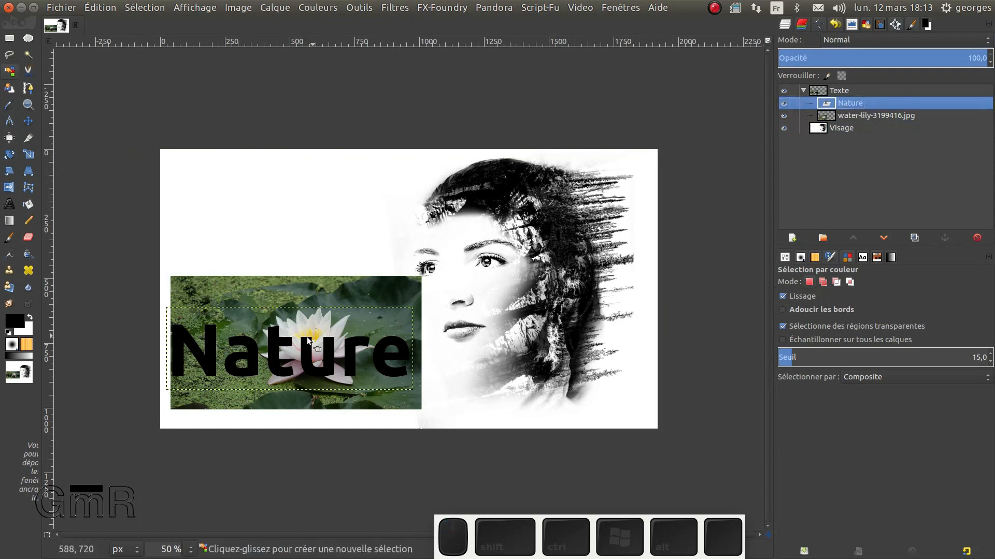
pyautogui.click(269, 361)
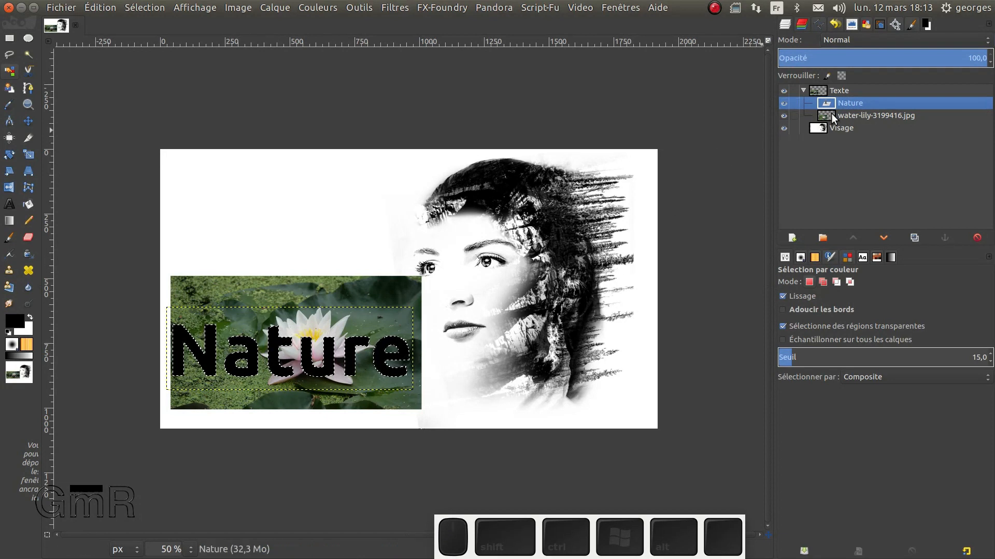
# Step: Hide the Nature text layer and add a layer mask initialized from the selection to the water lily layer
pyautogui.click(782, 103)
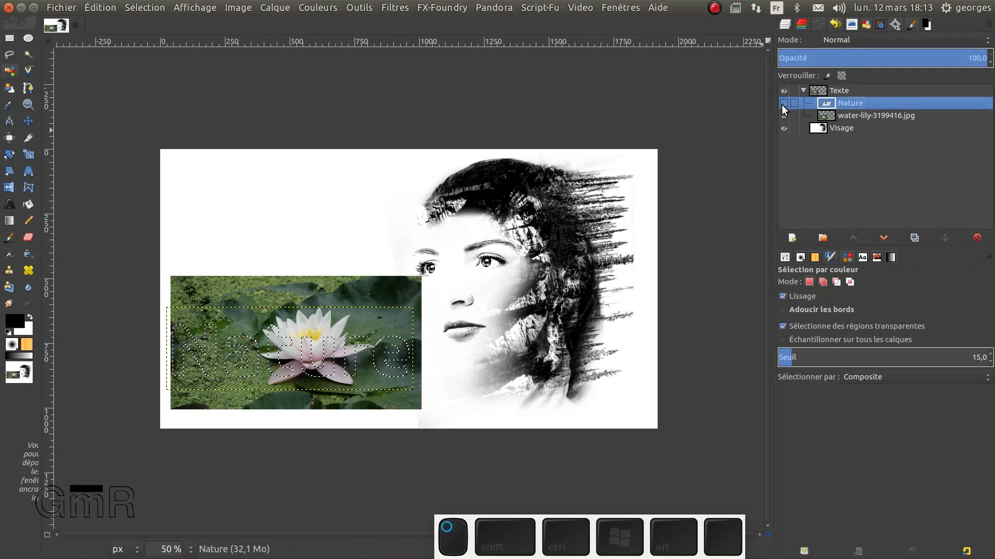
pyautogui.click(832, 116)
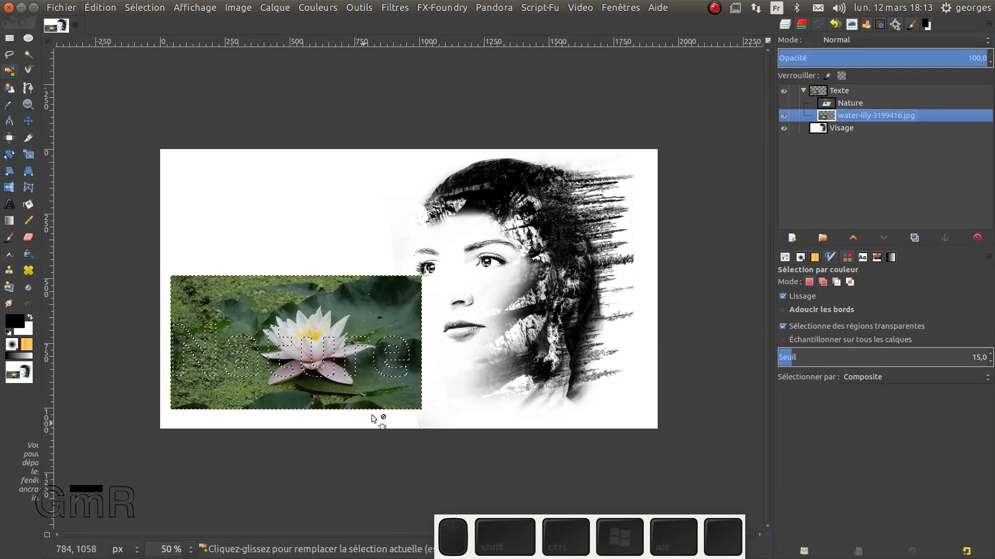
pyautogui.rightClick(883, 115)
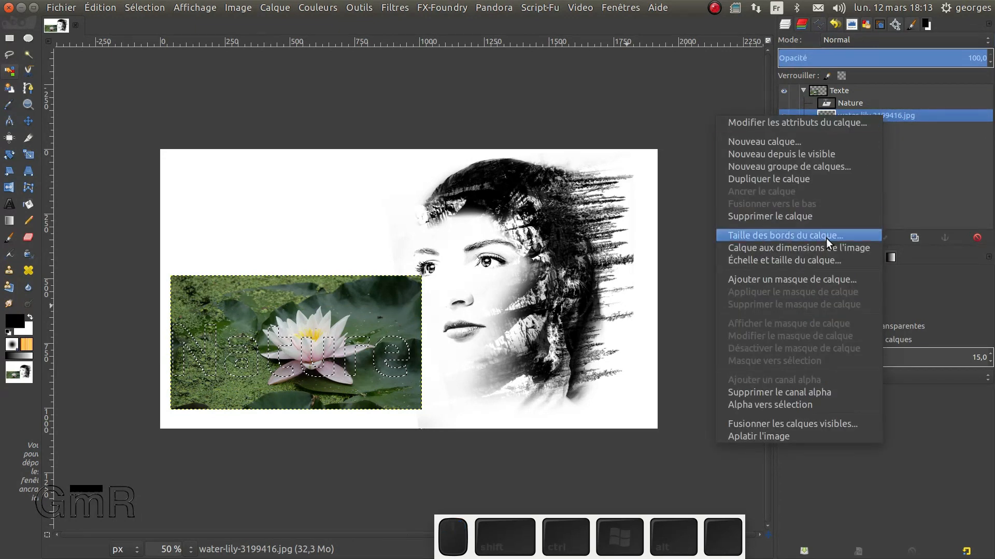
pyautogui.click(801, 280)
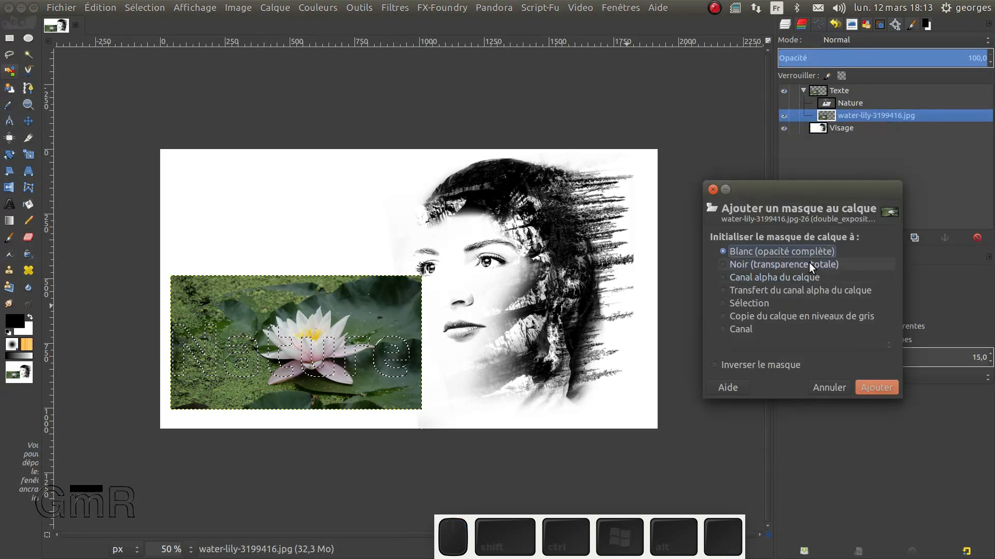
pyautogui.click(756, 305)
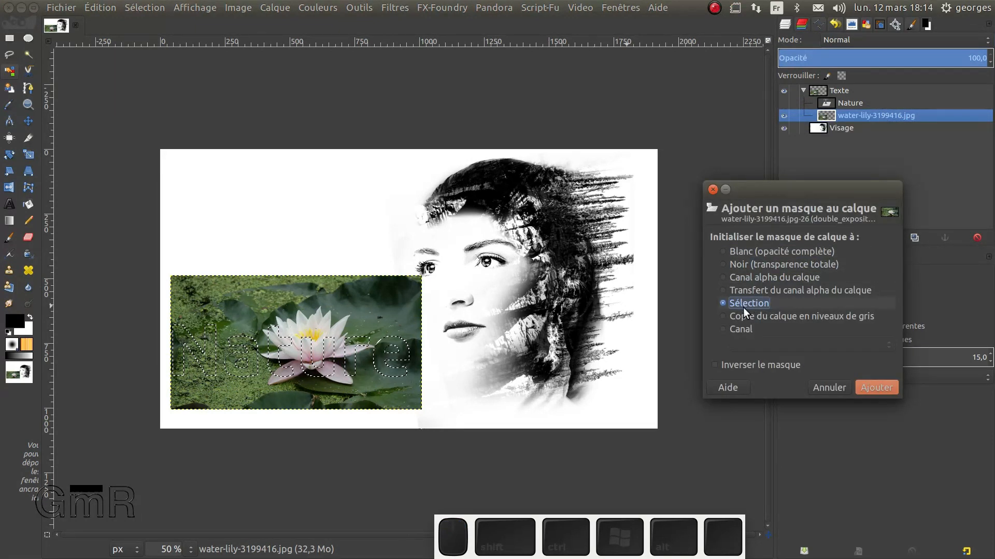
pyautogui.click(865, 387)
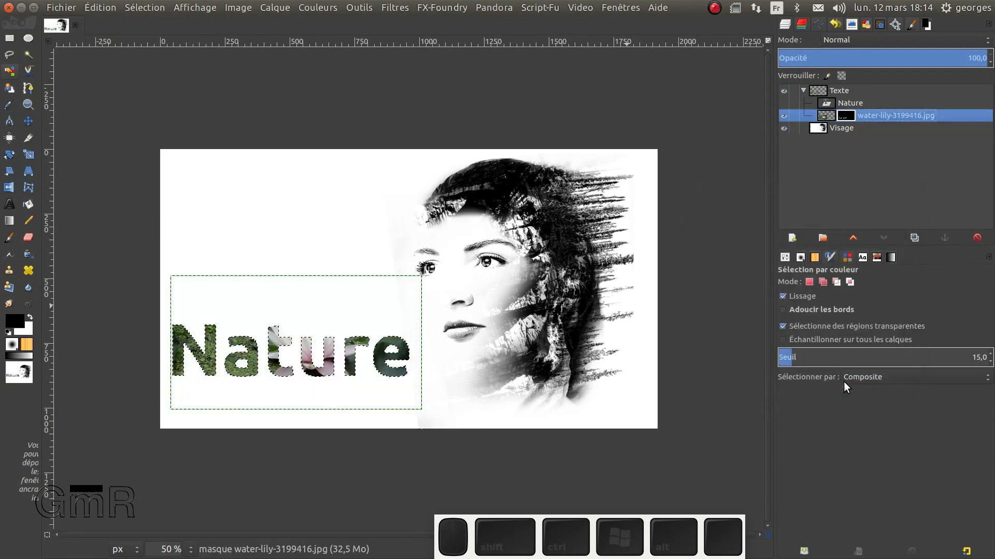
# Step: Apply the layer mask to the water lily layer so the picture is permanently cut to the letter shapes
pyautogui.scroll(2, 230, 343)
pyautogui.scroll(-3, 245, 357)
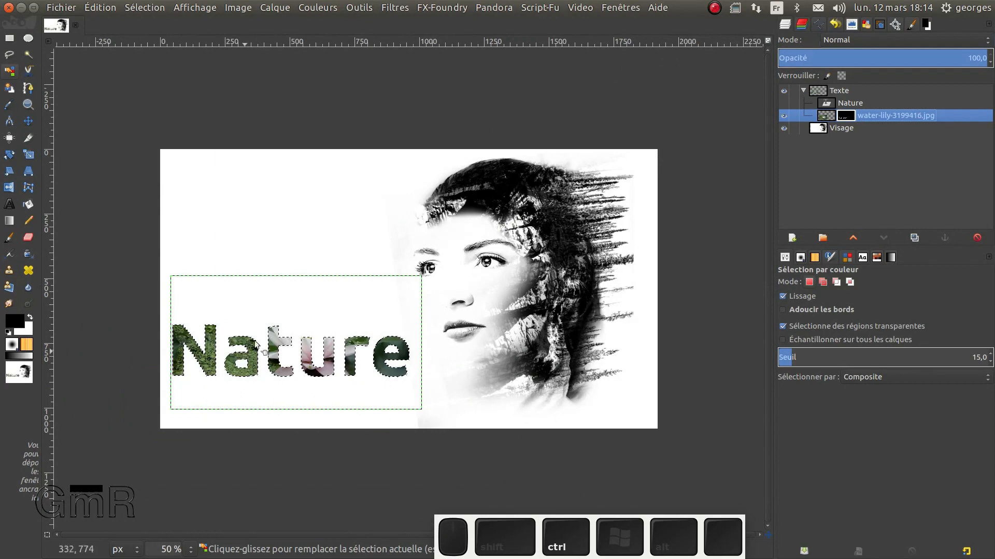
pyautogui.scroll(1, 244, 351)
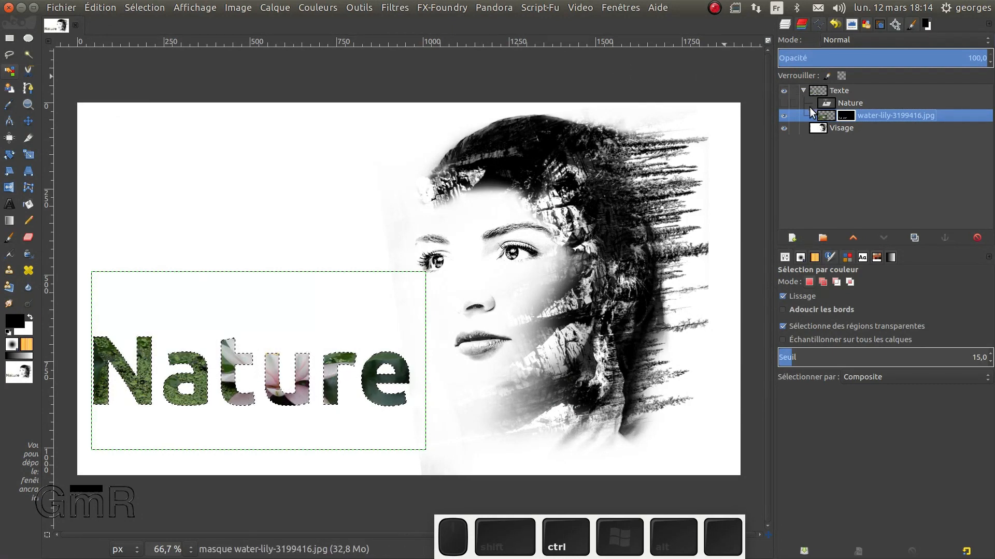
pyautogui.keyDown('ctrl'); pyautogui.click(829, 112); pyautogui.keyUp('ctrl')
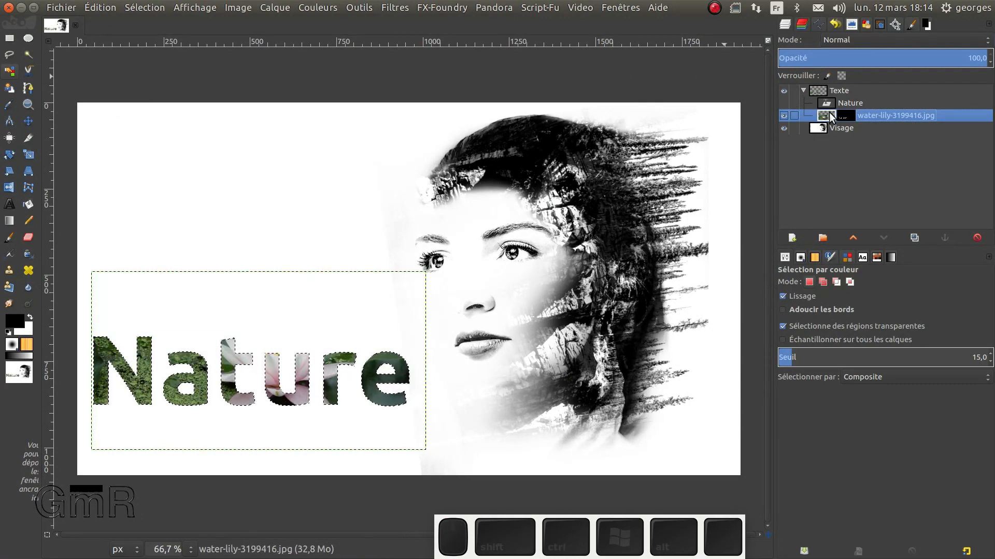
pyautogui.rightClick(829, 112)
pyautogui.click(744, 293)
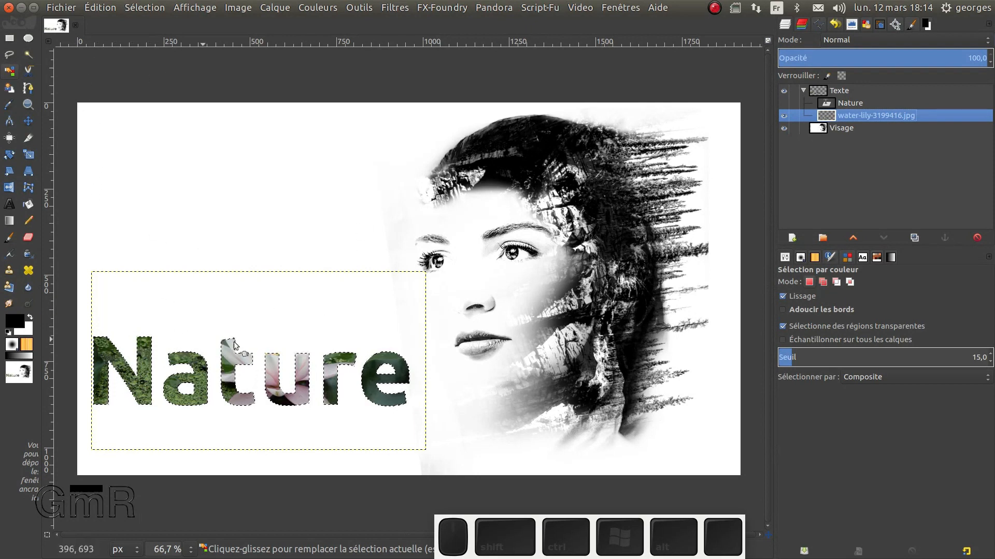
# Step: Grow the letter-shaped selection by 1 px
pyautogui.click(100, 7)
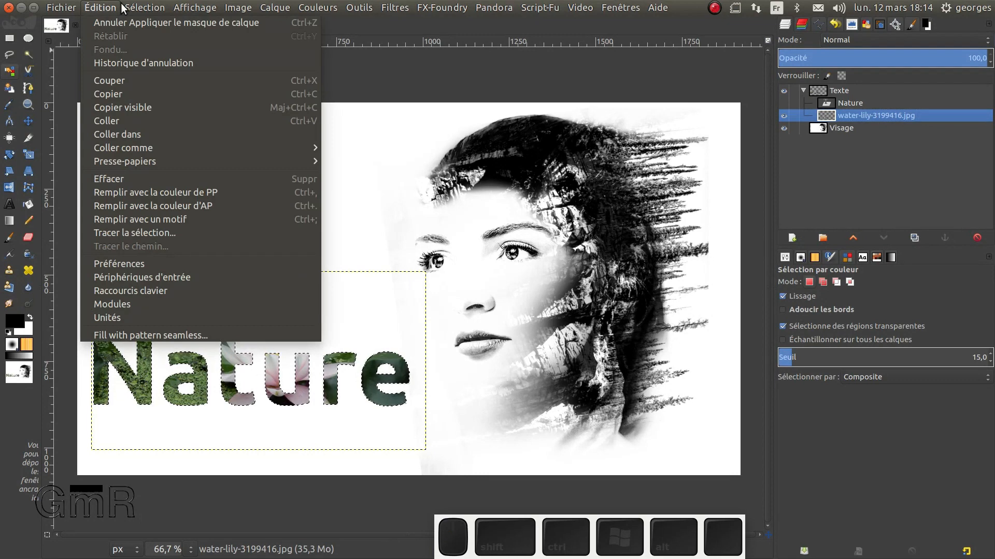
pyautogui.moveTo(152, 8)
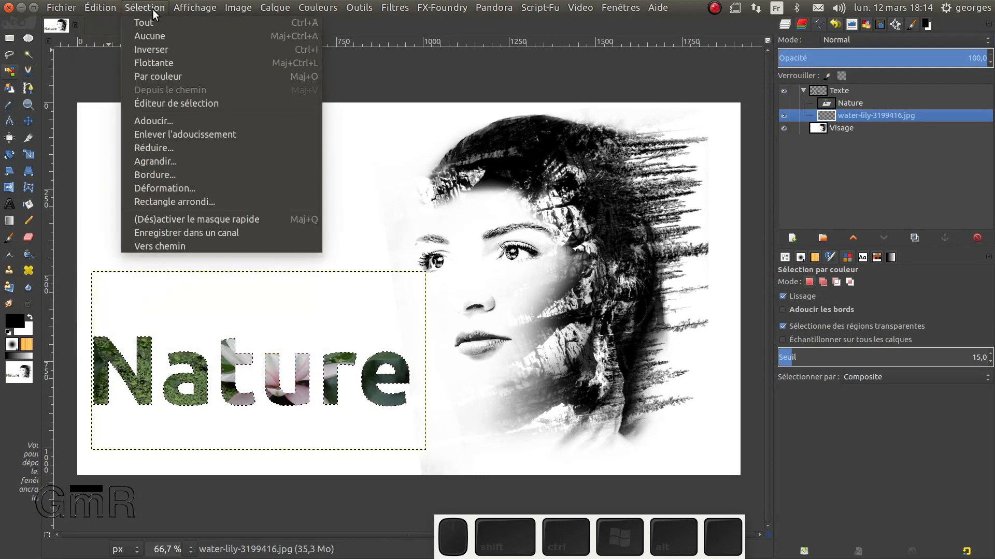
pyautogui.click(168, 160)
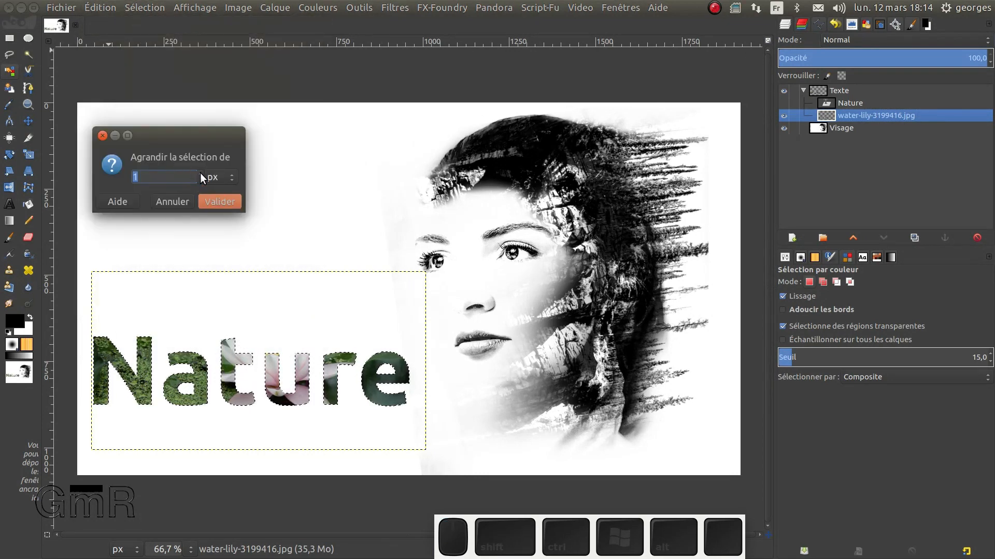
pyautogui.click(237, 204)
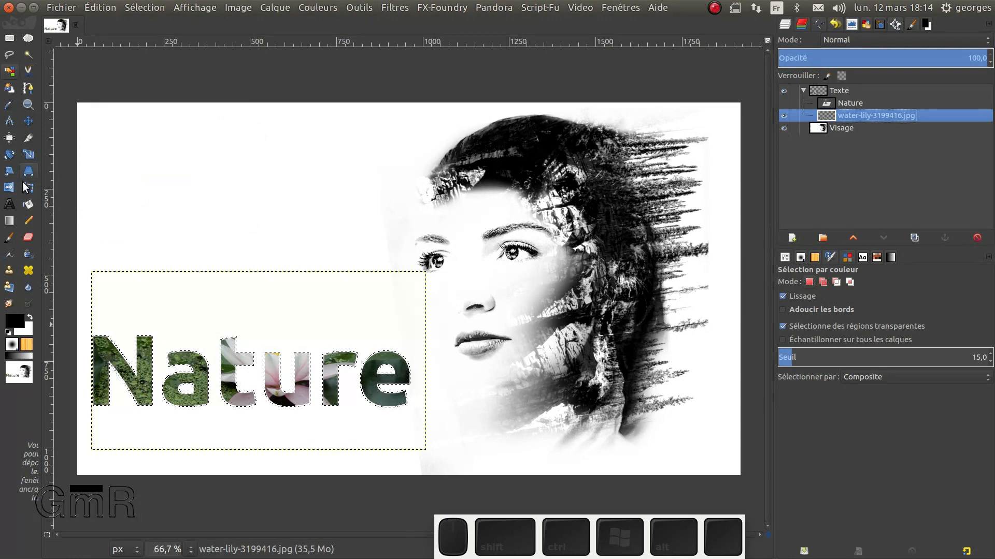
# Step: Activate the Bucket Fill tool and set the foreground color to yellow-green d8ff00
pyautogui.click(27, 204)
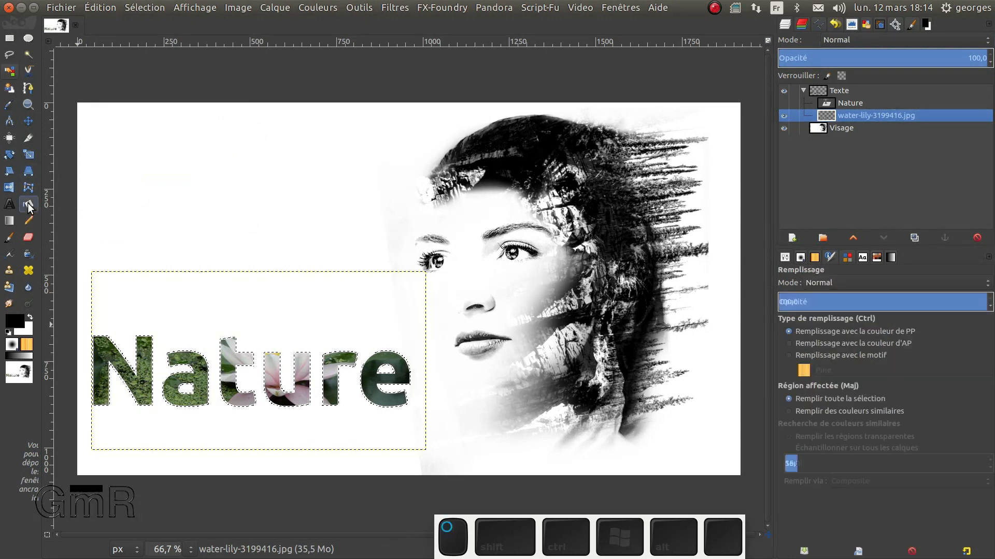
pyautogui.click(15, 321)
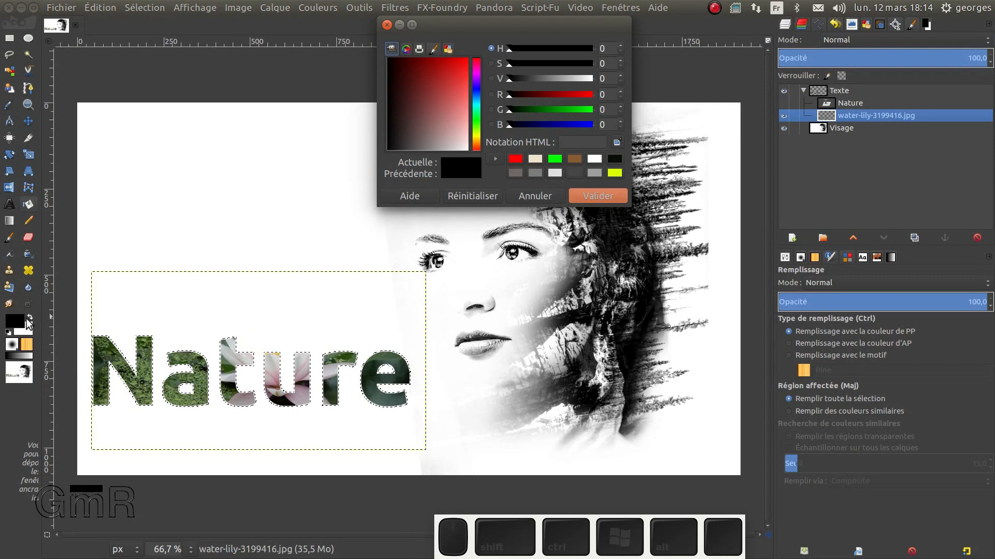
pyautogui.click(612, 173)
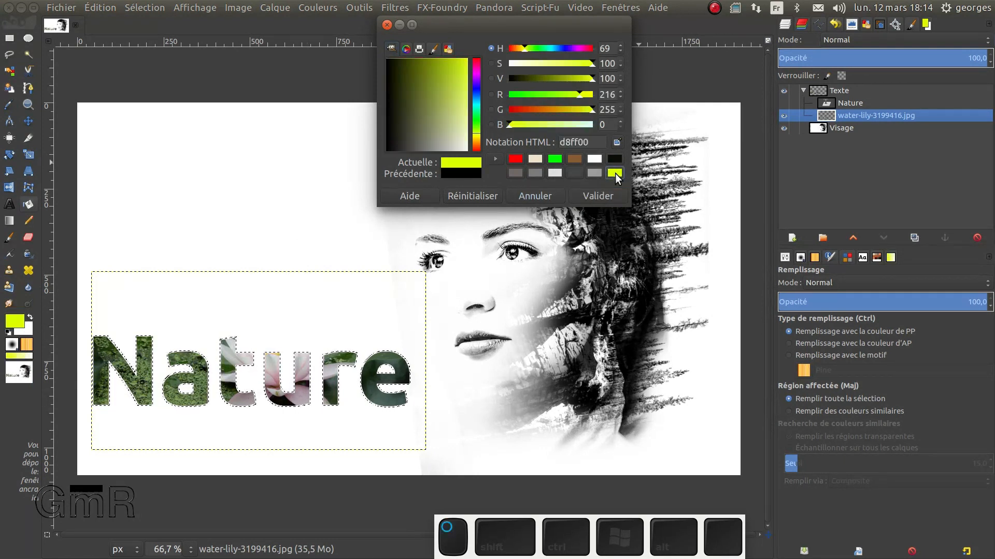
pyautogui.click(600, 196)
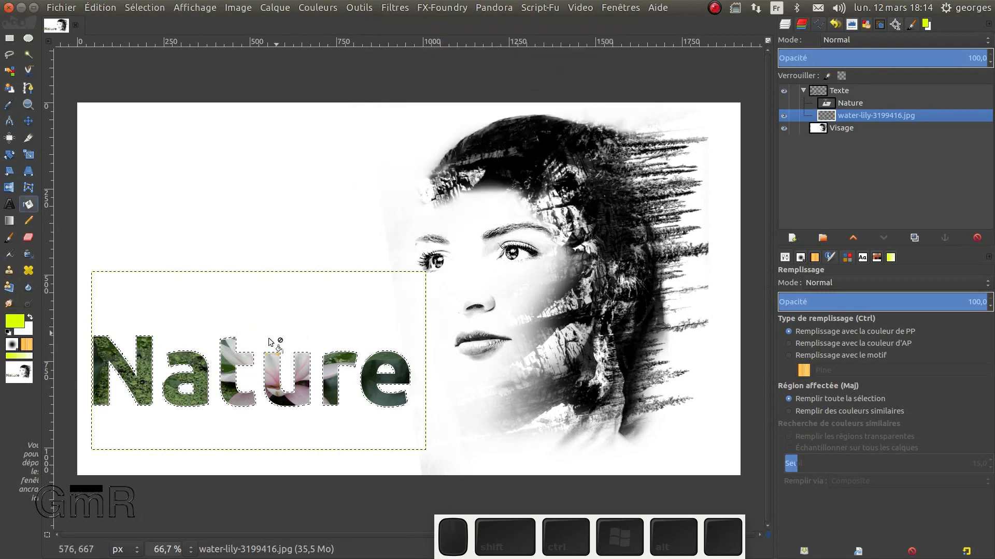
# Step: Try filling the enlarged letter selection with the foreground color on the water lily layer and undo the fill
pyautogui.click(230, 356)
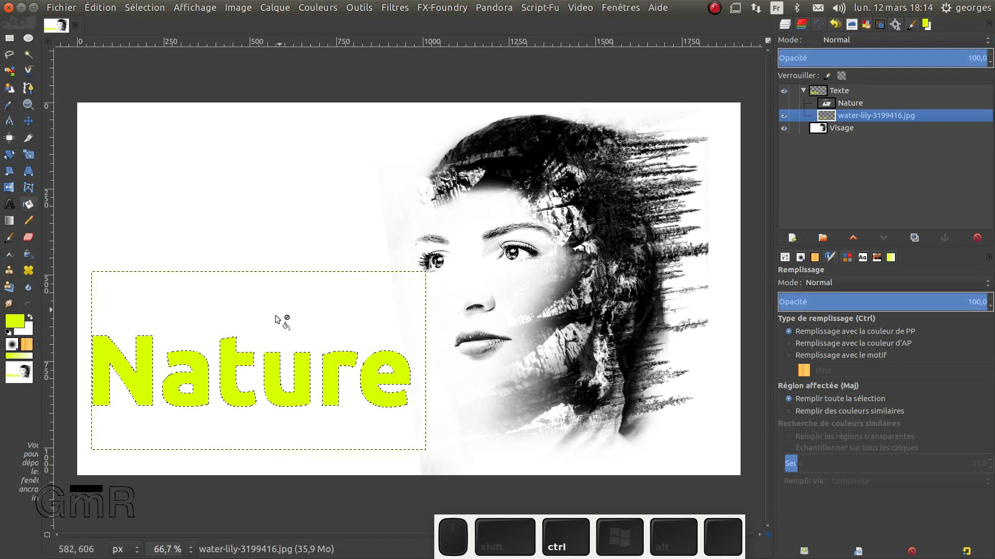
pyautogui.keyDown('ctrl'); pyautogui.scroll(1, 279, 324); pyautogui.keyUp('ctrl')
pyautogui.scroll(-1, 266, 354)
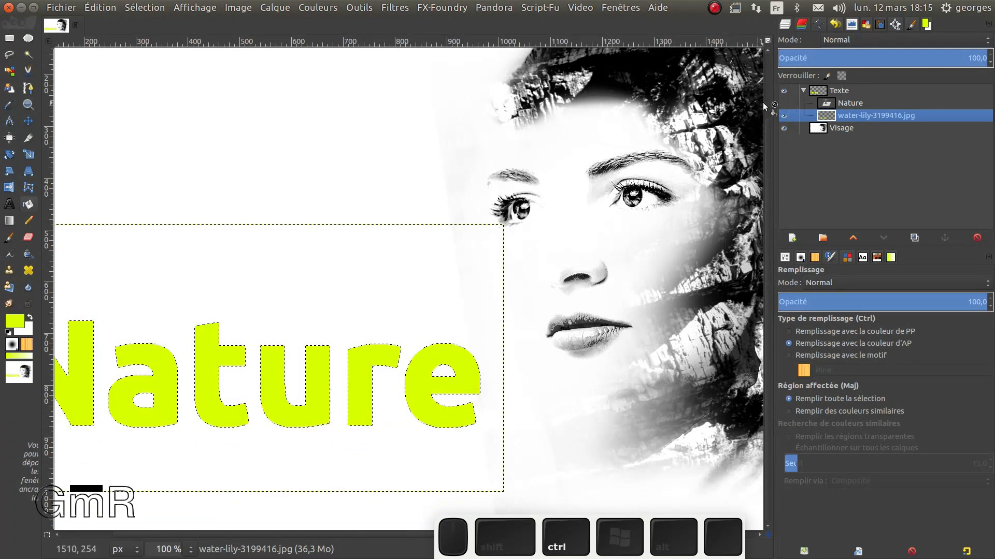
pyautogui.hotkey('ctrl', 'z')
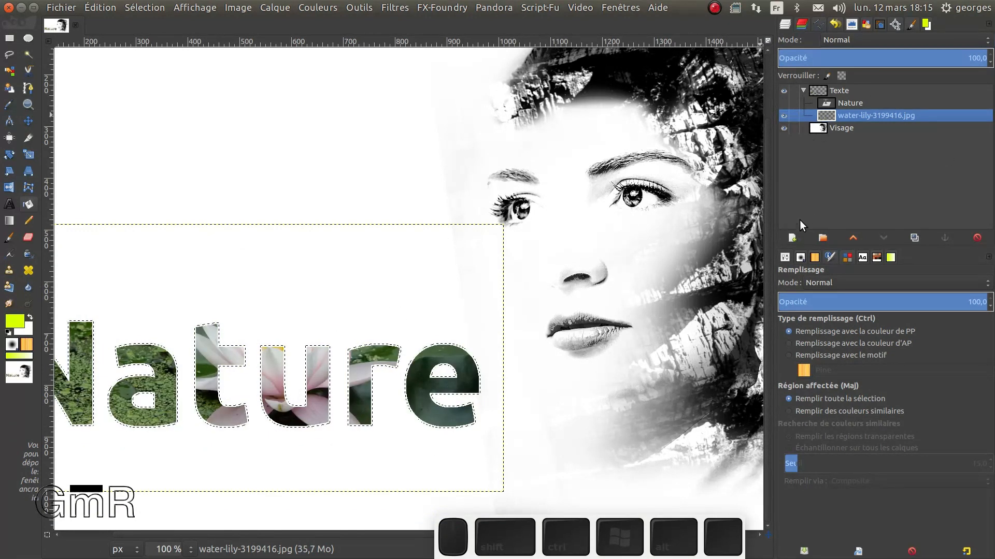
# Step: Create a white-filled layer named jaune above the water lily layer and delete it again
pyautogui.click(791, 237)
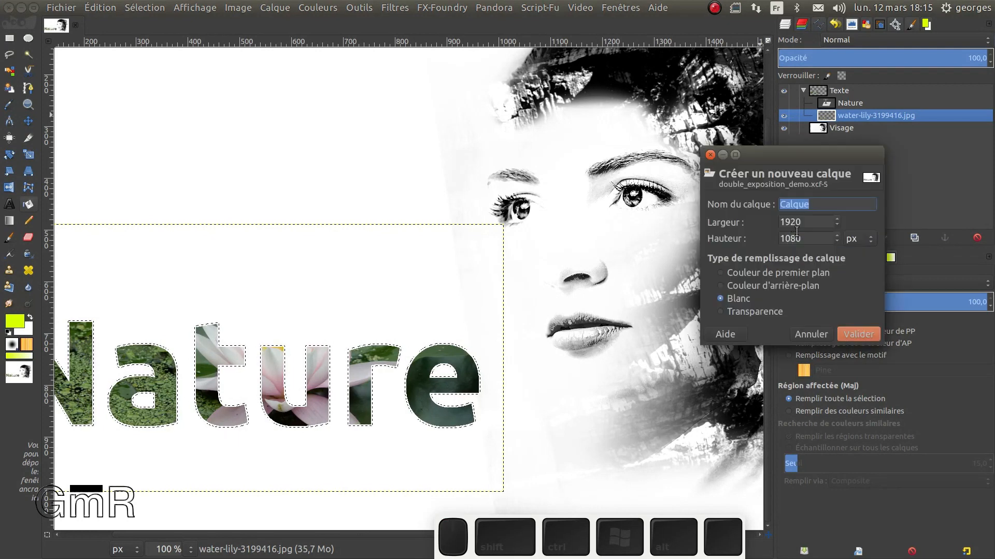
pyautogui.write('ja')
pyautogui.write('e')
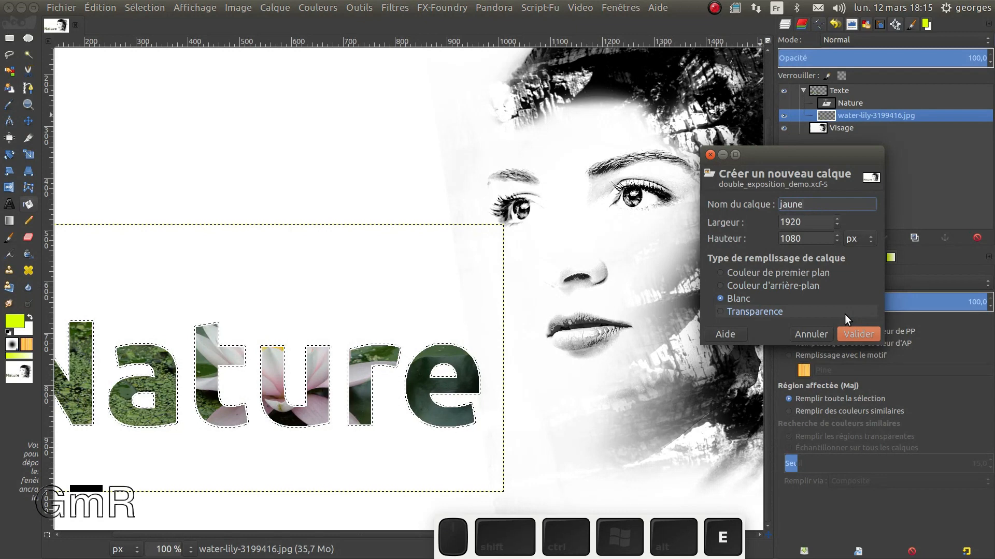
pyautogui.press('Return')
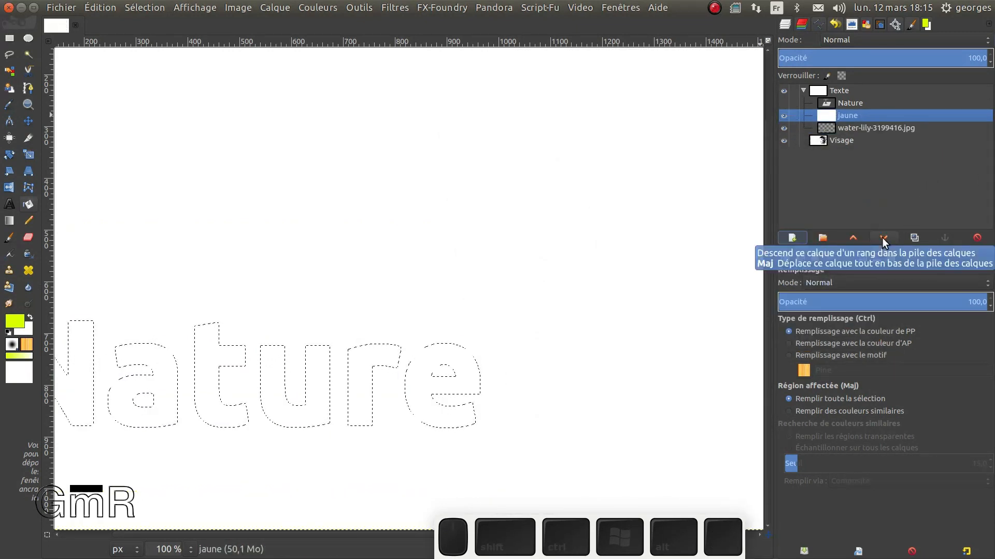
pyautogui.click(852, 119)
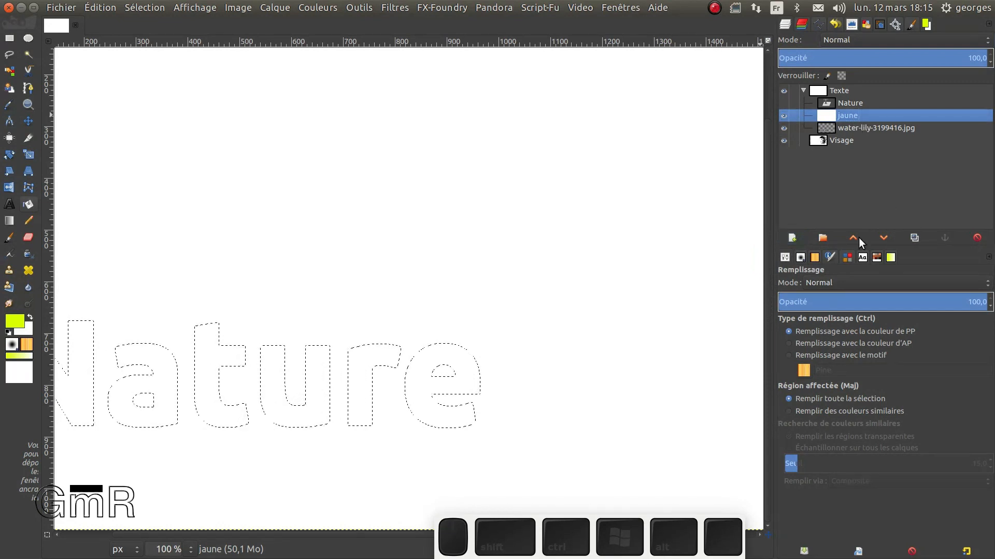
pyautogui.click(976, 237)
# Step: Create a transparent 1920 x 1080 px layer named jaune above the water lily layer and keep both layers visible
pyautogui.click(791, 237)
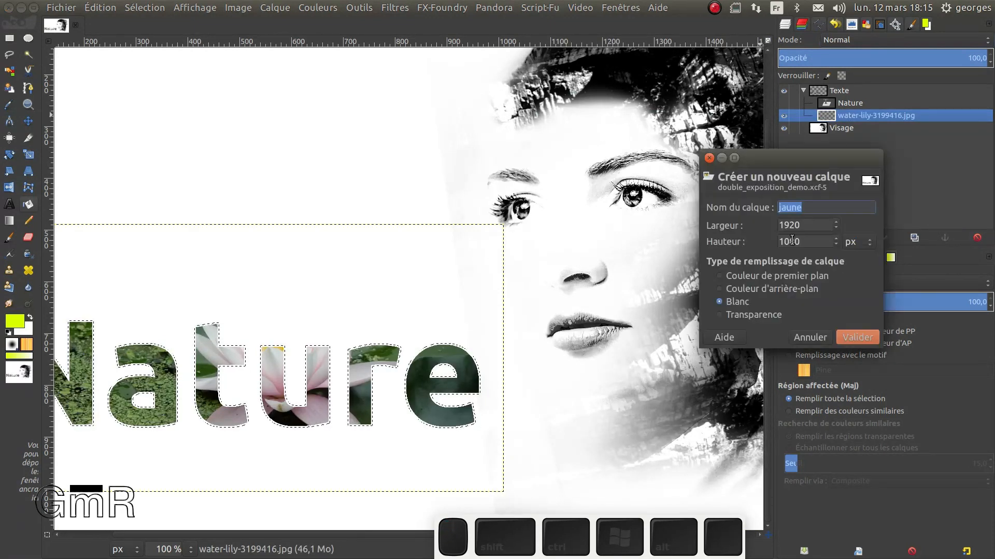
pyautogui.click(738, 313)
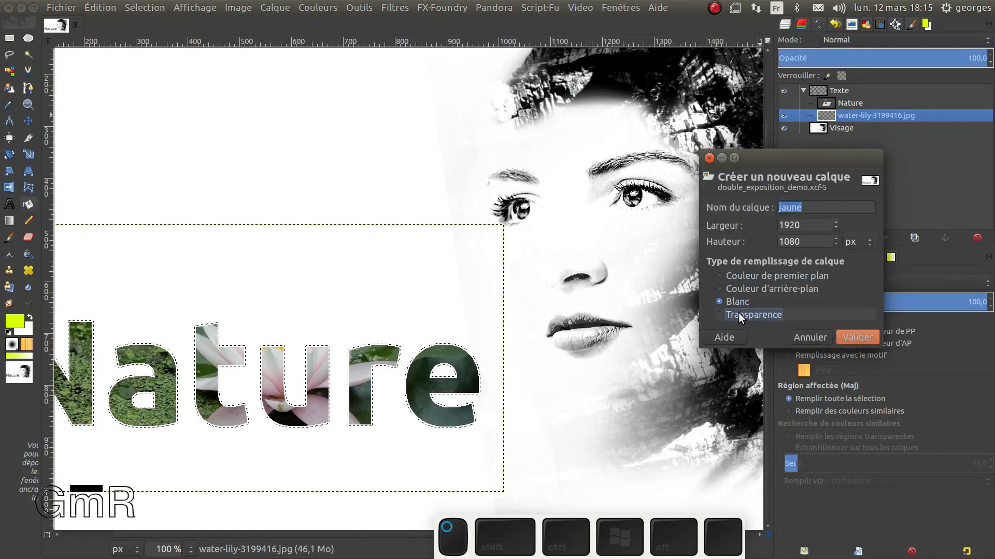
pyautogui.click(856, 337)
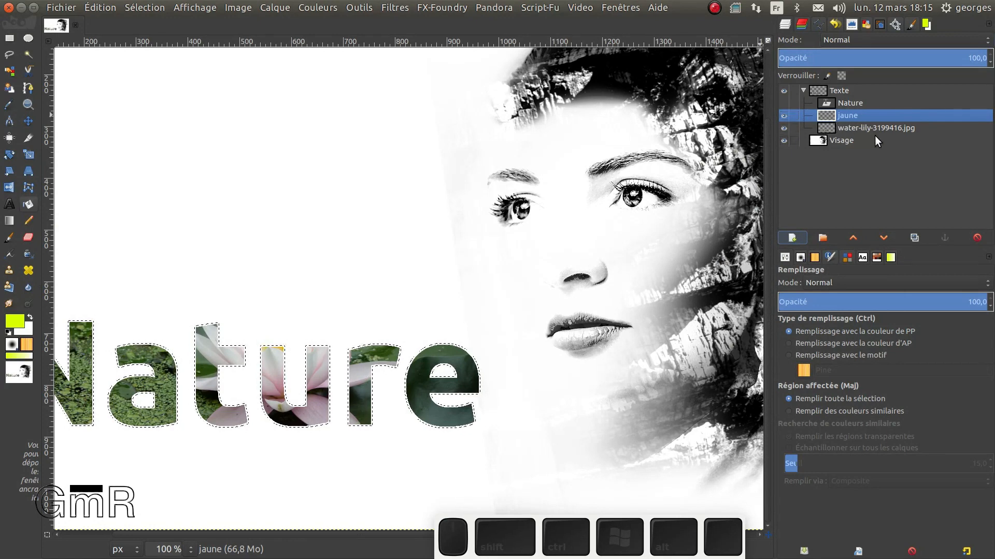
pyautogui.click(781, 117)
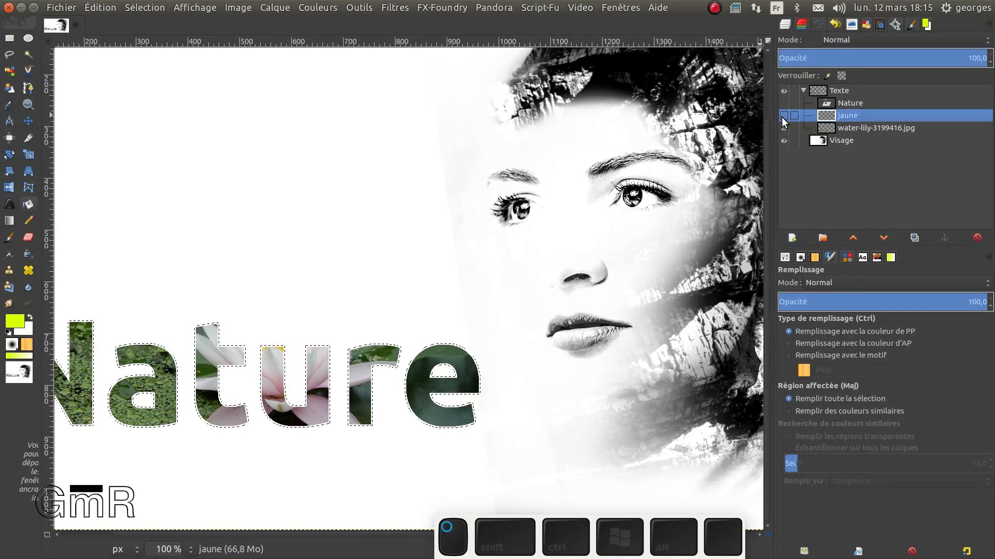
pyautogui.click(786, 128)
pyautogui.click(785, 129)
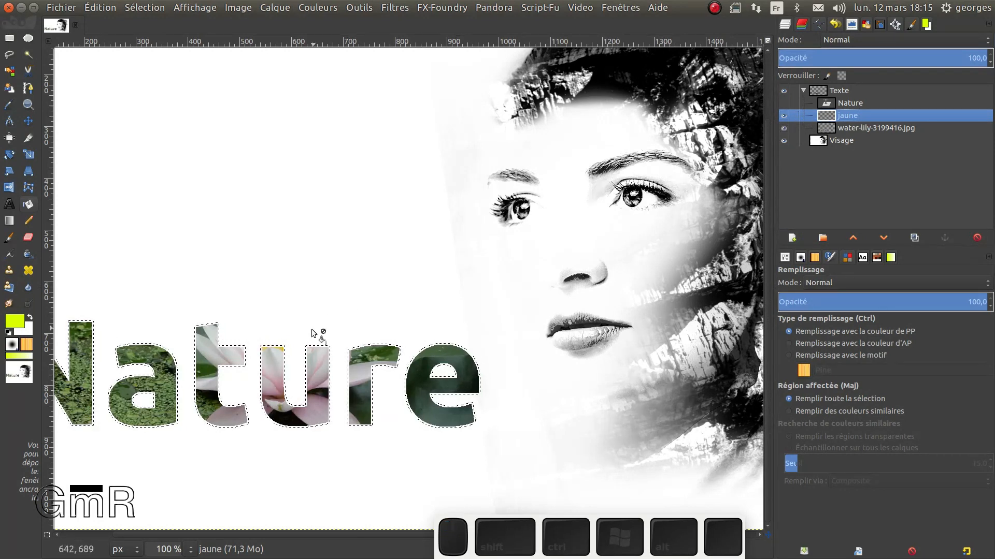
# Step: Fill the letter selection with the yellow-green foreground color on the jaune layer and place that layer below the water lily layer
pyautogui.click(319, 360)
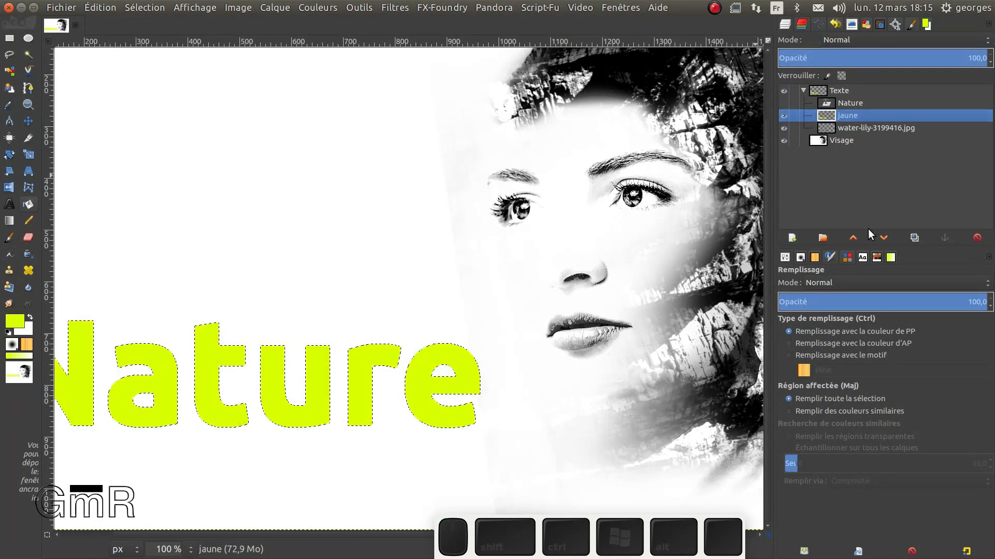
pyautogui.click(884, 238)
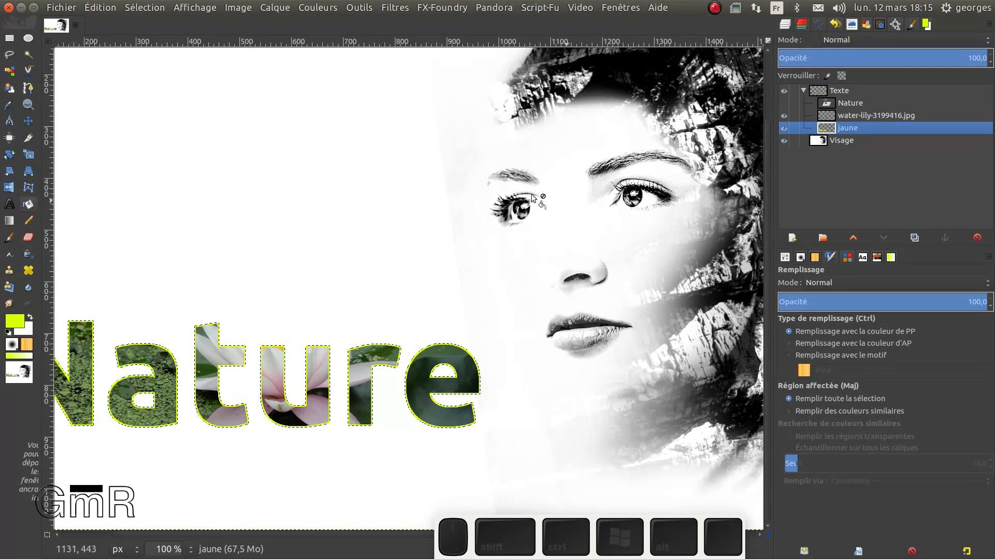
pyautogui.keyDown('ctrl'); pyautogui.scroll(-1, 220, 352); pyautogui.keyUp('ctrl')
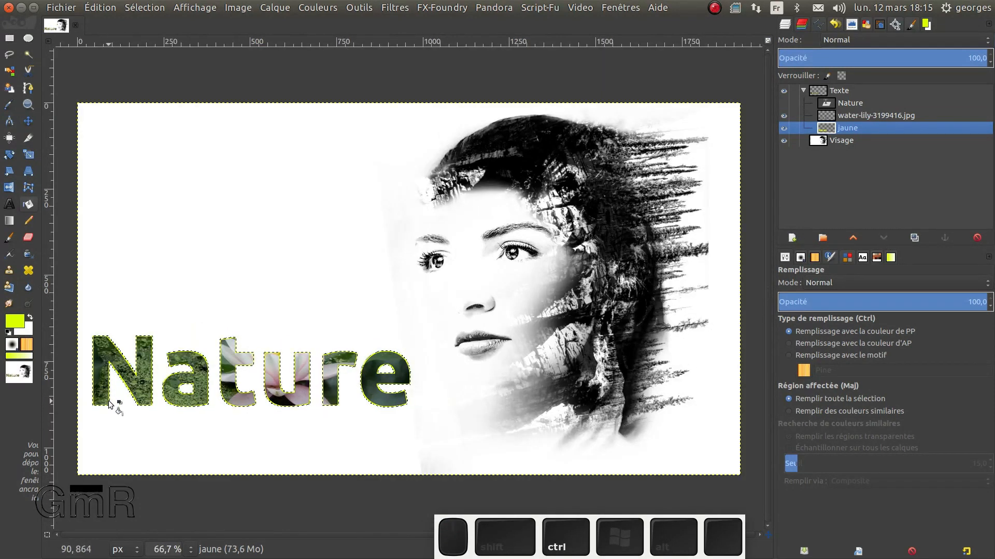
pyautogui.keyDown('ctrl'); pyautogui.scroll(2, 109, 403); pyautogui.keyUp('ctrl')
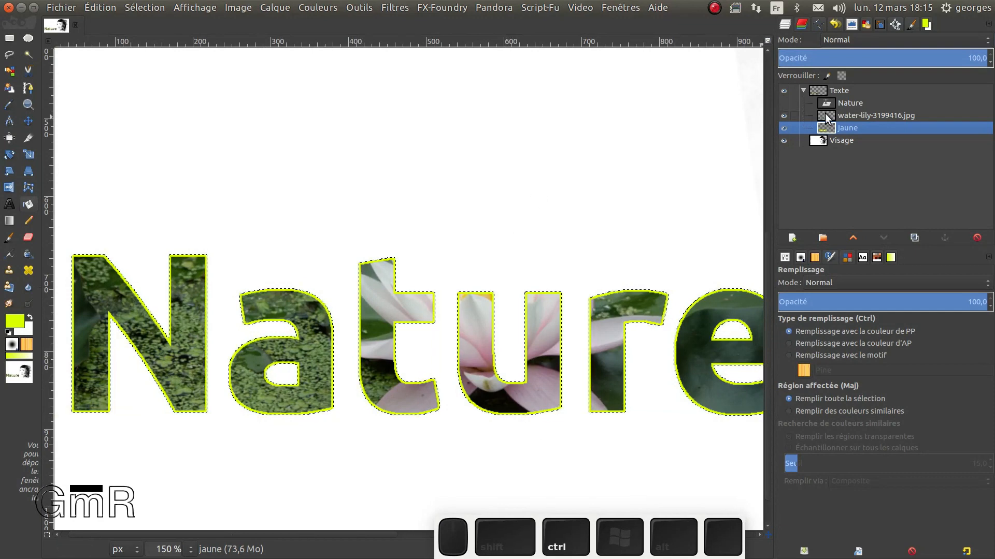
# Step: Remove the letter-shaped selection and check the outlined word in the whole image
pyautogui.click(148, 9)
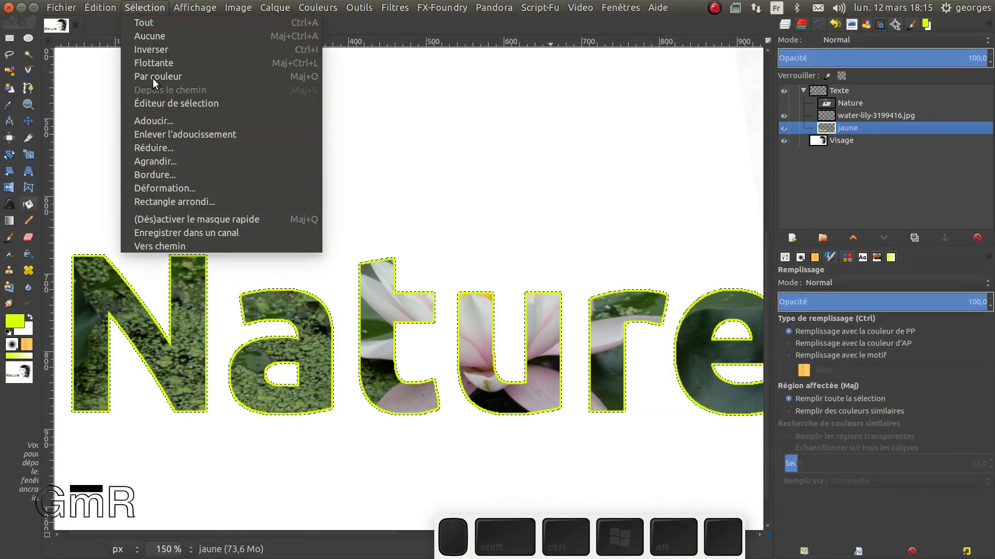
pyautogui.click(156, 37)
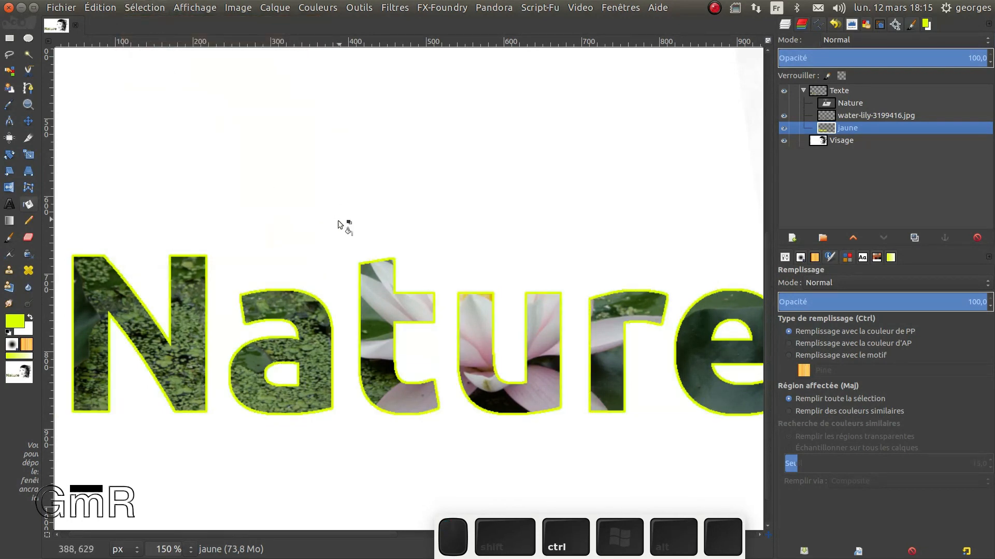
pyautogui.scroll(-2, 340, 225)
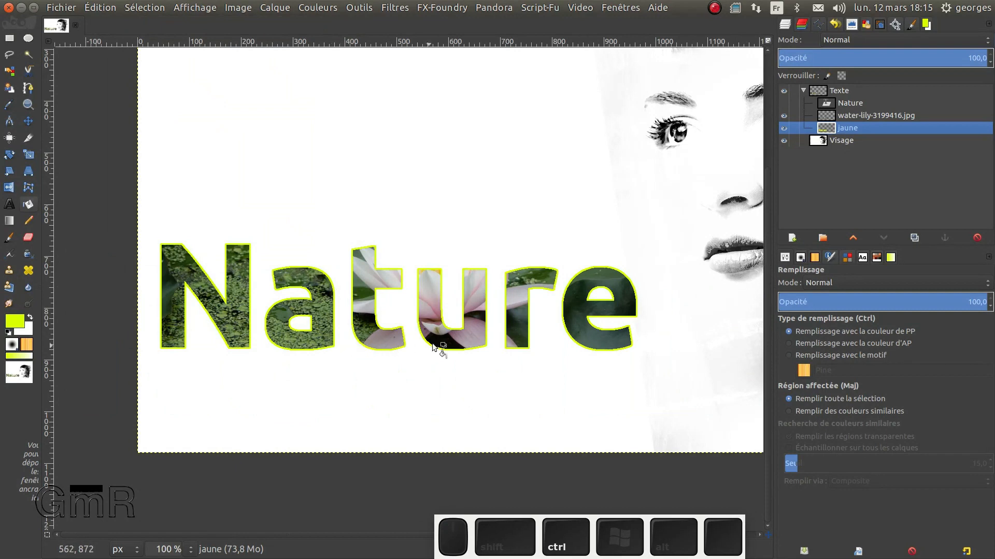
pyautogui.scroll(-3, 436, 336)
pyautogui.scroll(1, 358, 327)
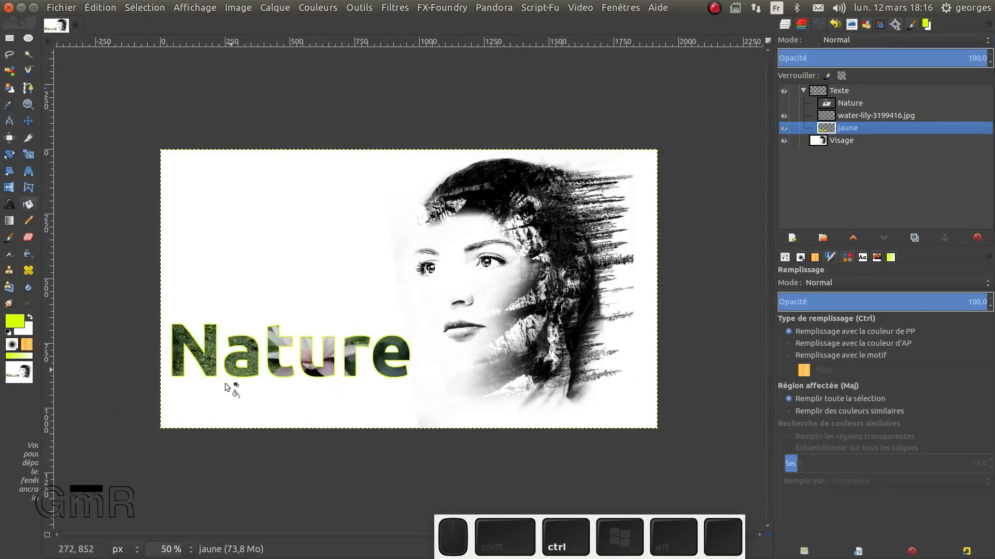
# Step: Try merging the Texte group down into the Visage layer and undo the merge
pyautogui.click(816, 92)
pyautogui.rightClick(817, 92)
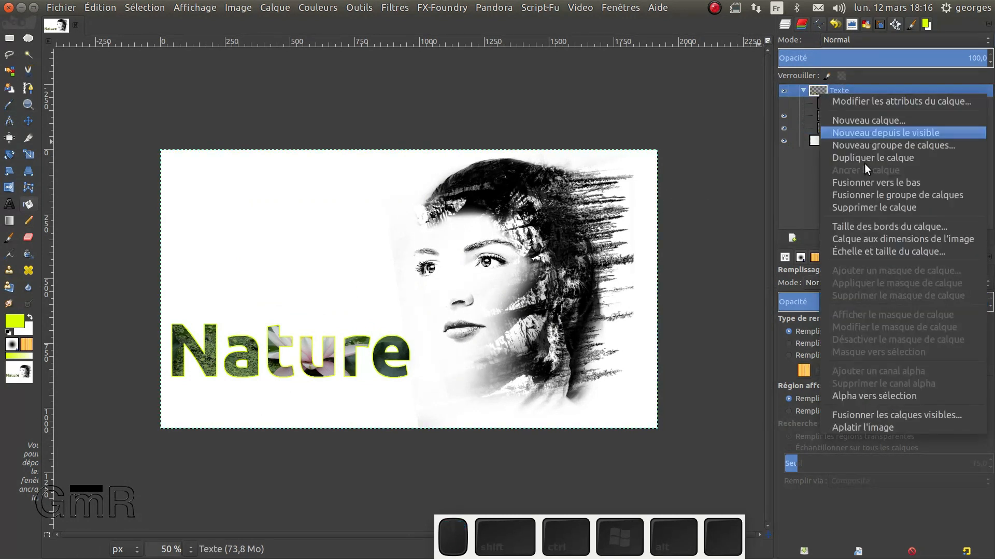
pyautogui.click(873, 184)
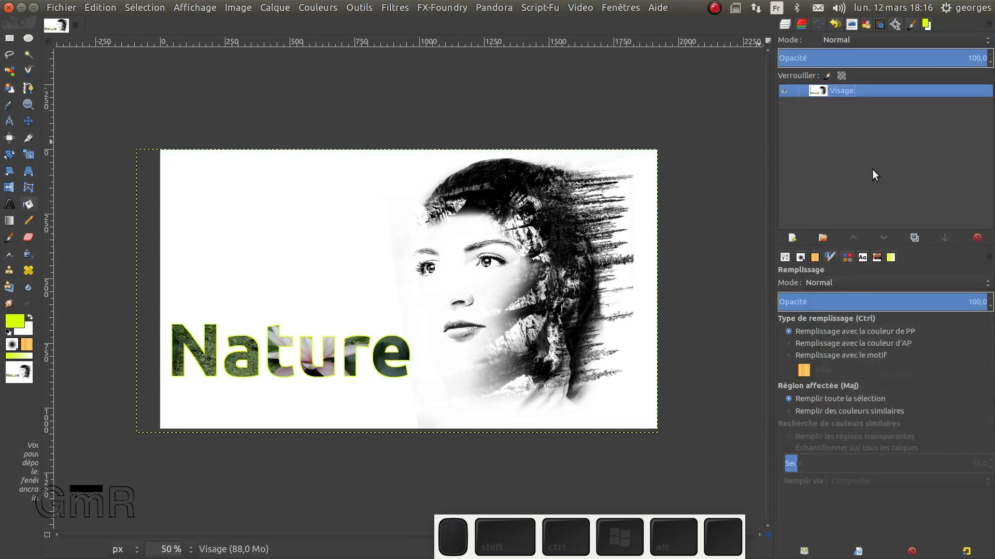
pyautogui.hotkey('ctrl', 'z')
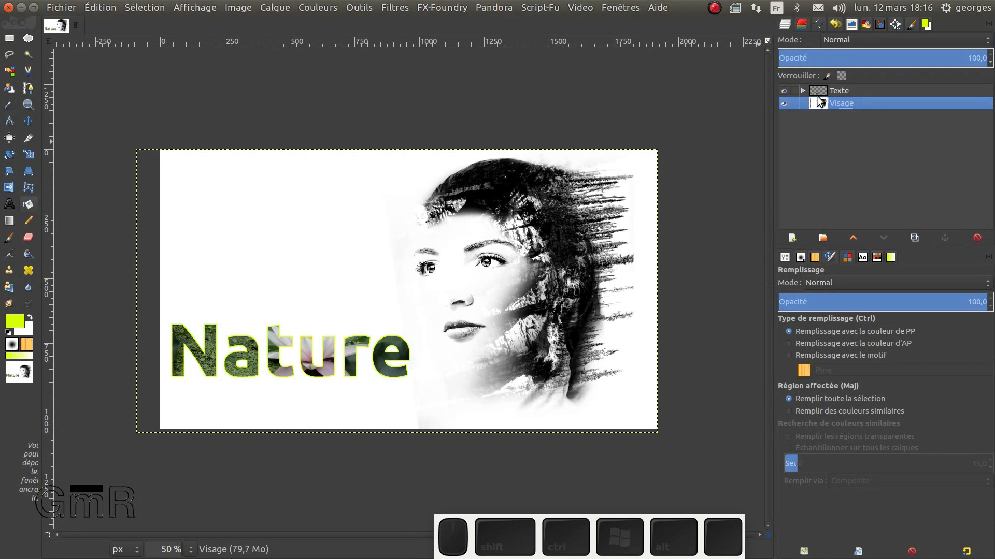
# Step: Merge the Texte layer group into a single layer, keeping it separate from the Visage layer
pyautogui.click(820, 92)
pyautogui.rightClick(820, 92)
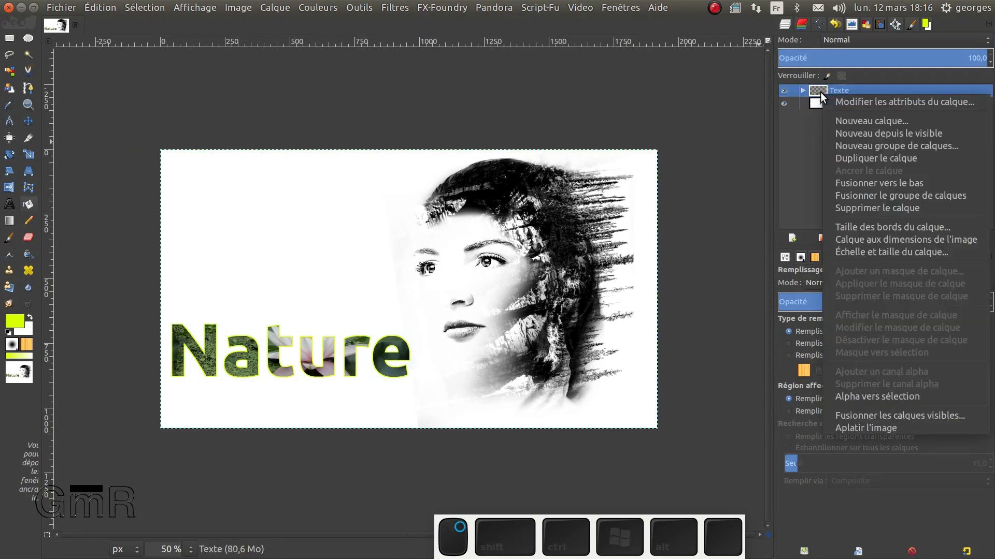
pyautogui.click(897, 197)
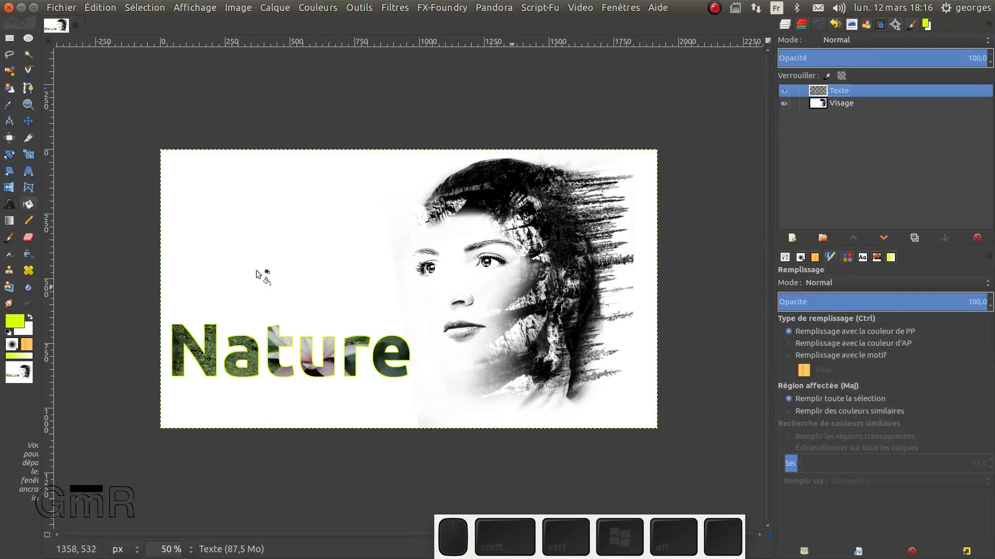
pyautogui.keyDown('ctrl'); pyautogui.scroll(2, 260, 400); pyautogui.keyUp('ctrl')
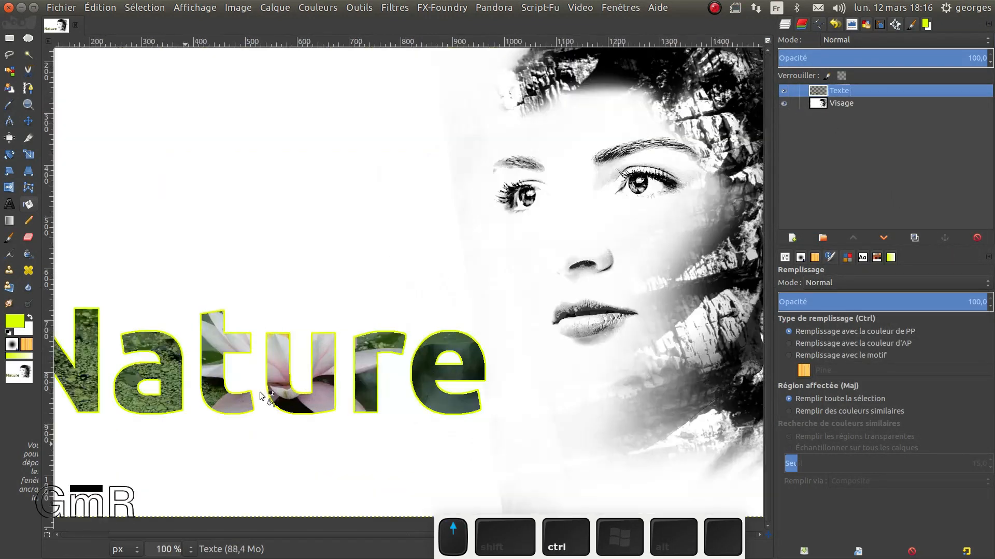
pyautogui.keyDown('ctrl'); pyautogui.scroll(-1, 261, 397); pyautogui.keyUp('ctrl')
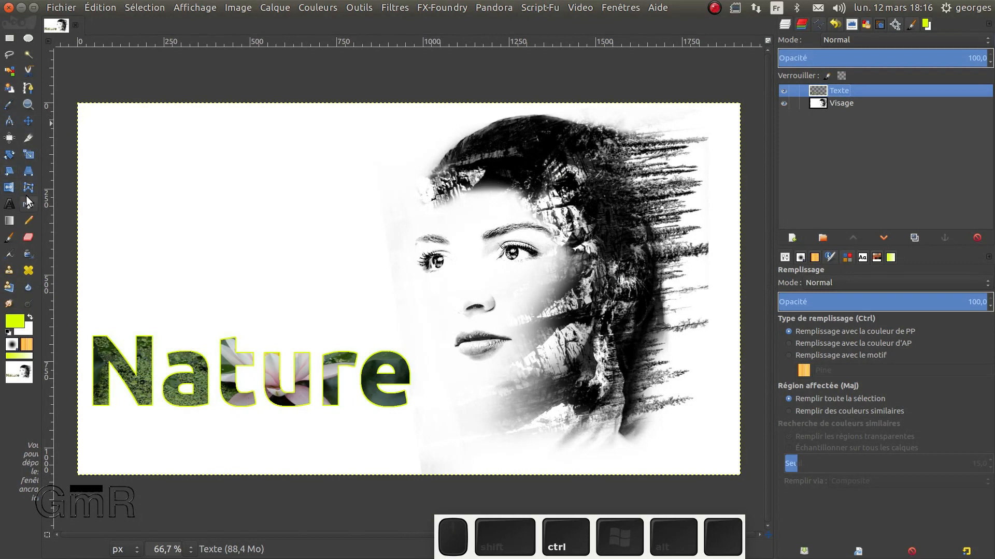
# Step: Outline the lower half of the word "Nature" with a straight-edged Free Select polygon, starting with a horizontal line through the middle of the letters
pyautogui.click(9, 55)
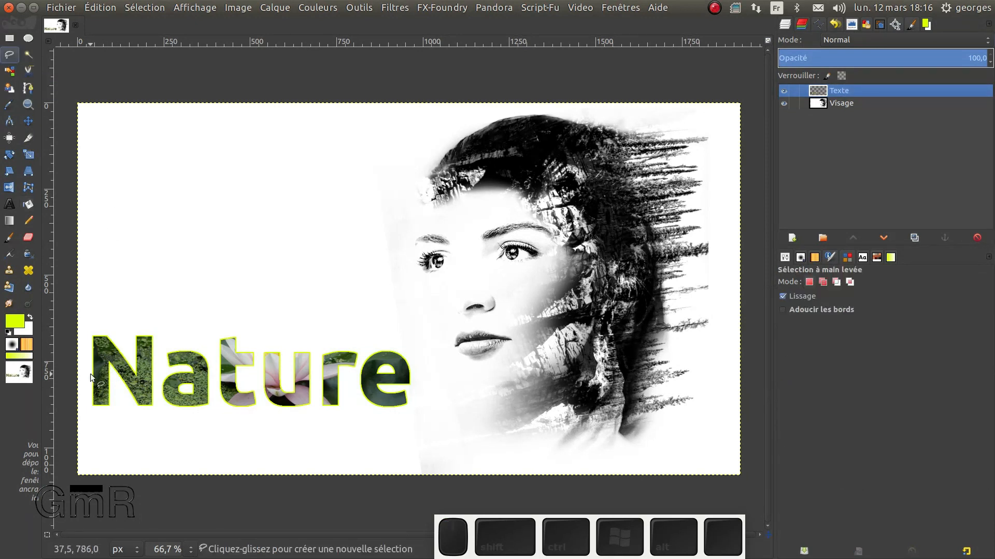
pyautogui.click(409, 379)
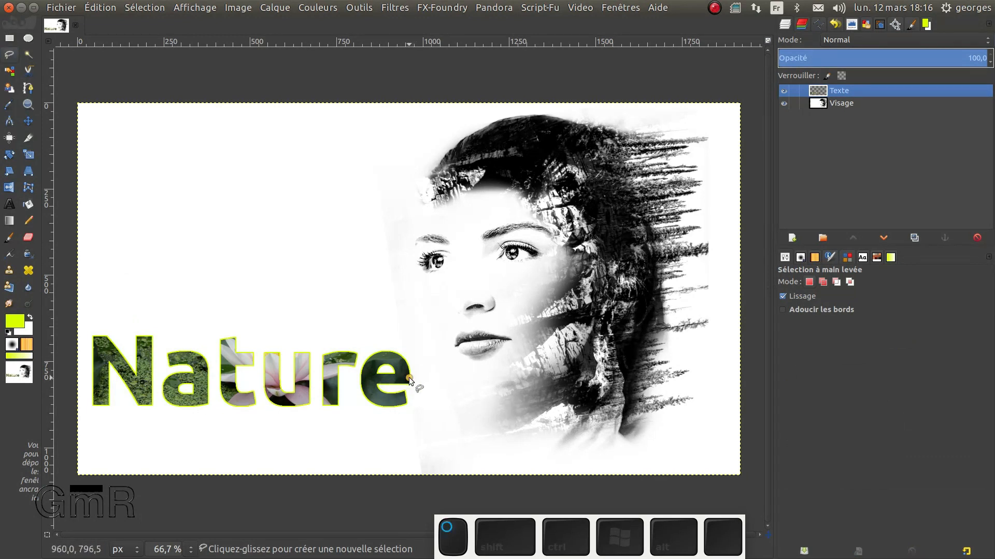
pyautogui.press('shift')
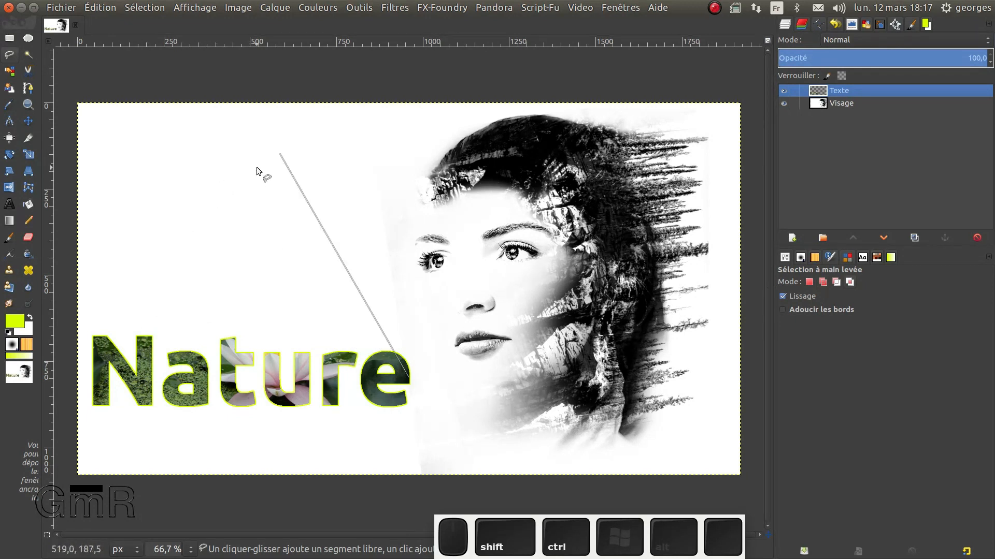
pyautogui.click(89, 377)
pyautogui.click(89, 422)
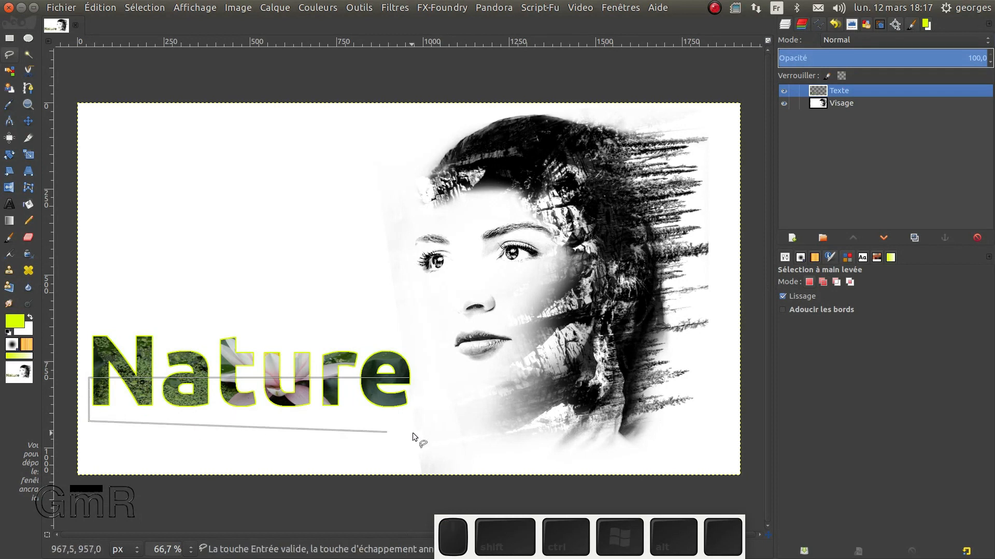
pyautogui.click(422, 418)
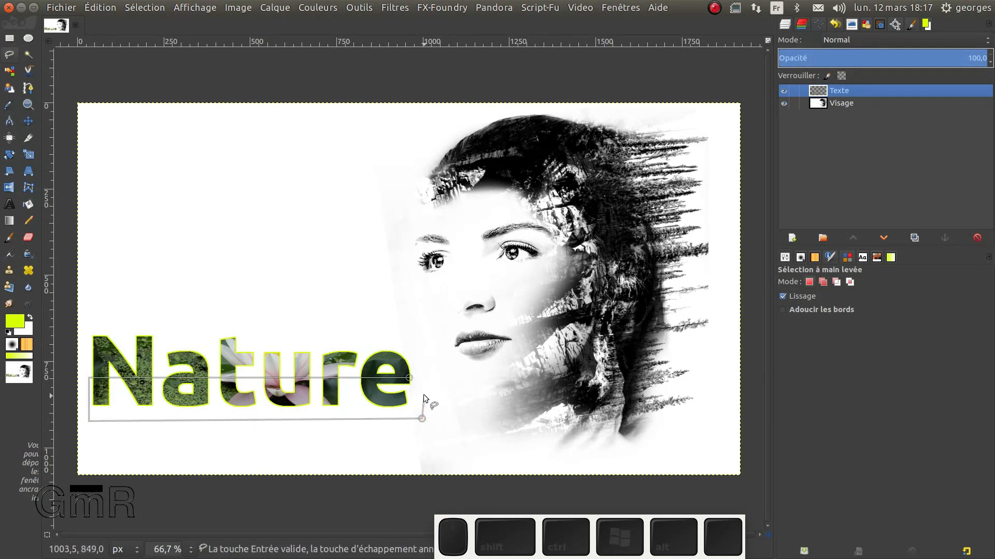
pyautogui.click(409, 377)
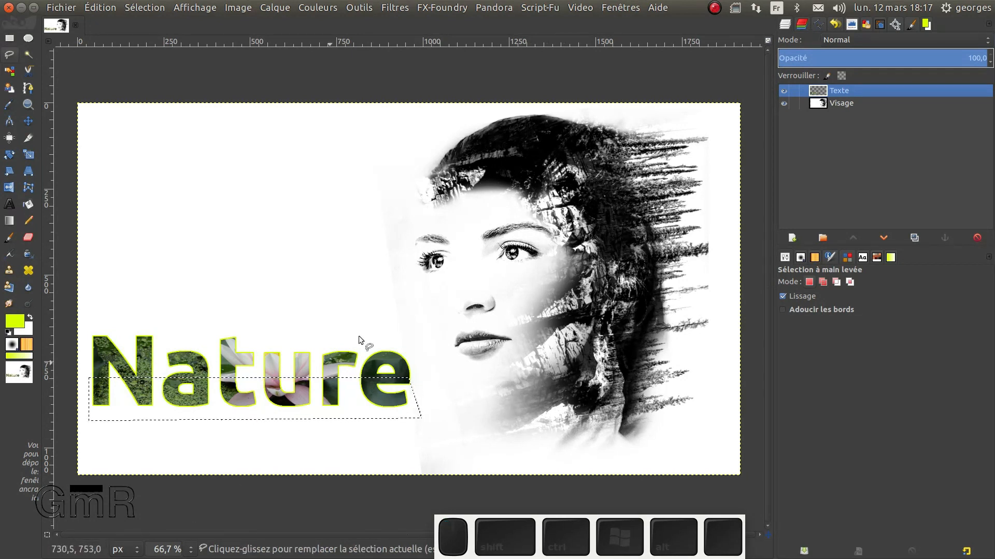
# Step: Convert the selection around the lower half of the letters to a path and return to the layers
pyautogui.click(816, 21)
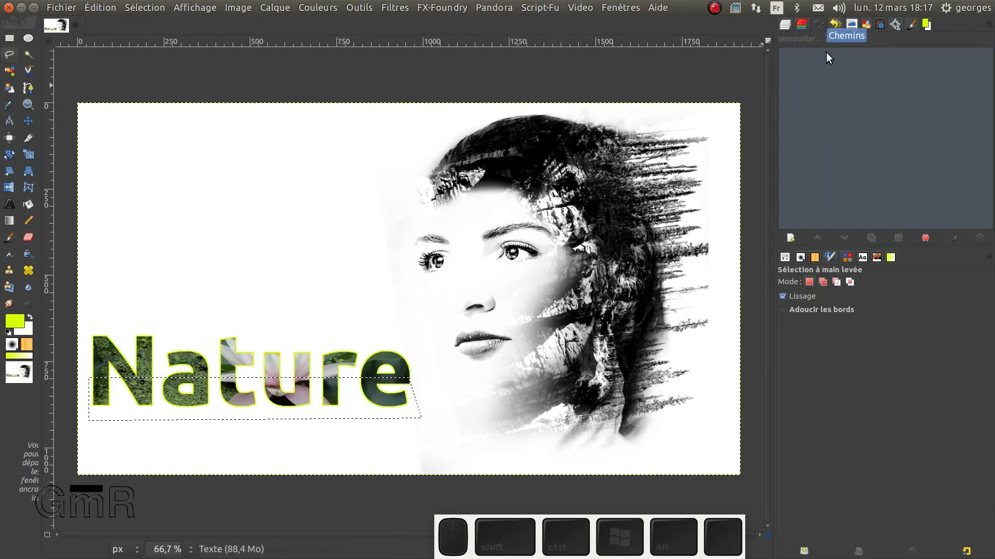
pyautogui.click(929, 239)
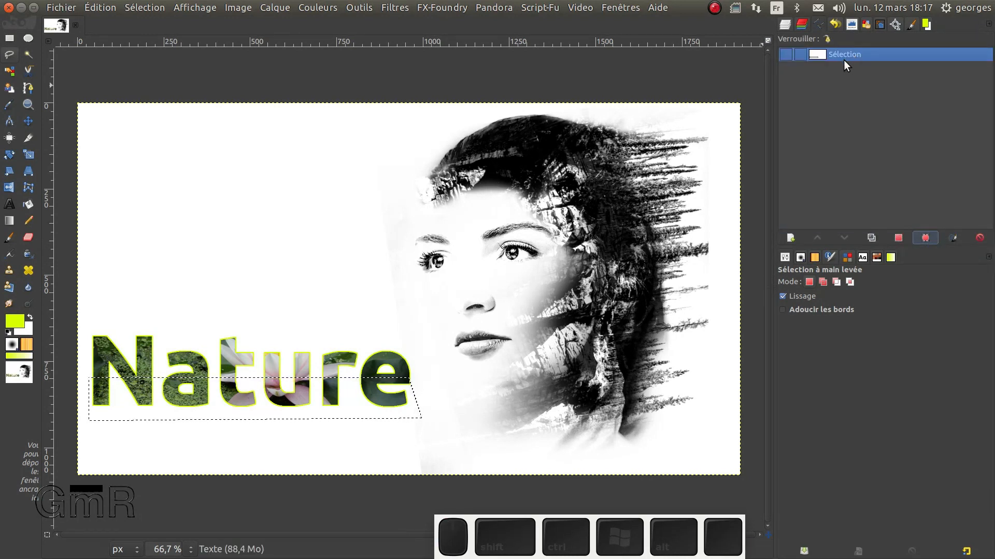
pyautogui.click(785, 24)
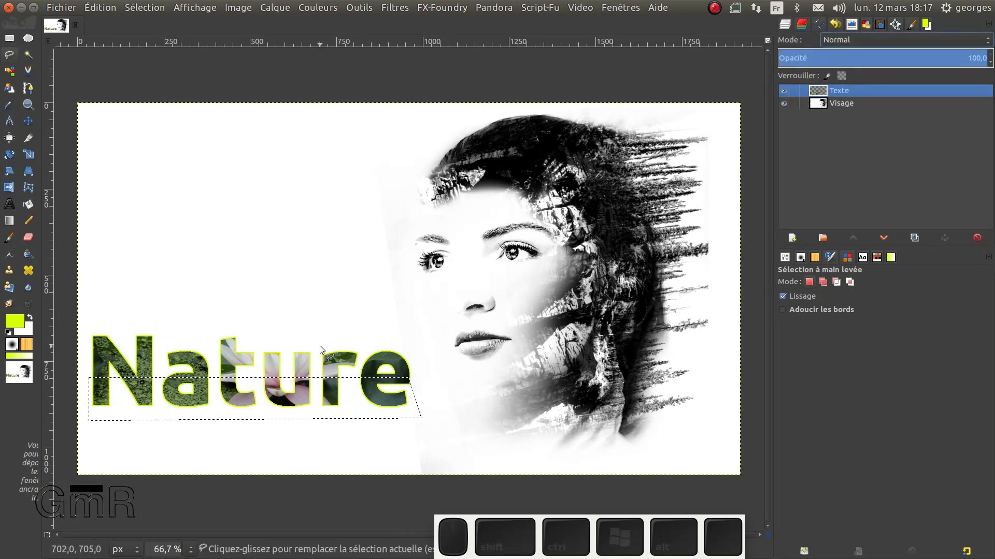
# Step: Cut the selected lower half of the letters out of the Texte layer
pyautogui.press('x')
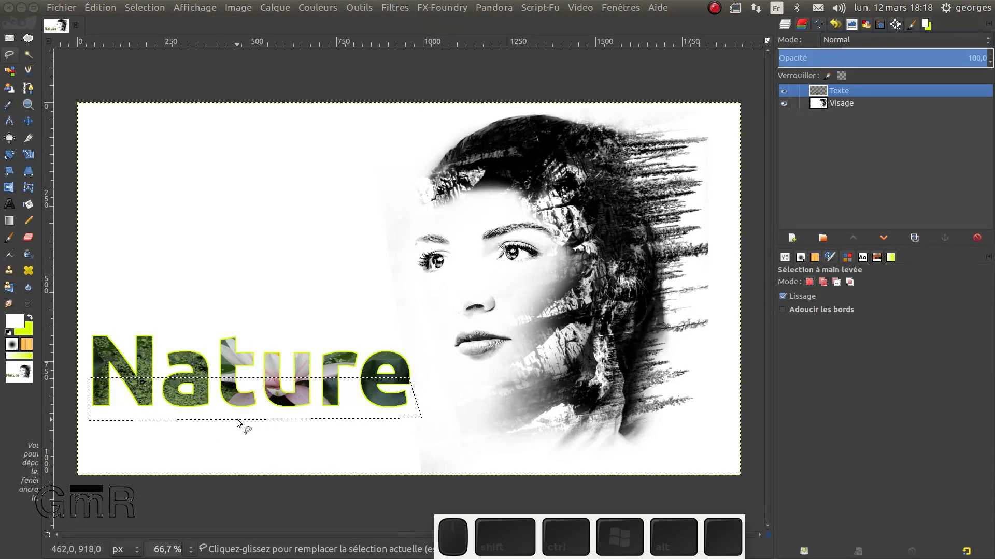
pyautogui.hotkey('ctrl', 'x')
pyautogui.hotkey('ctrl', 'x')
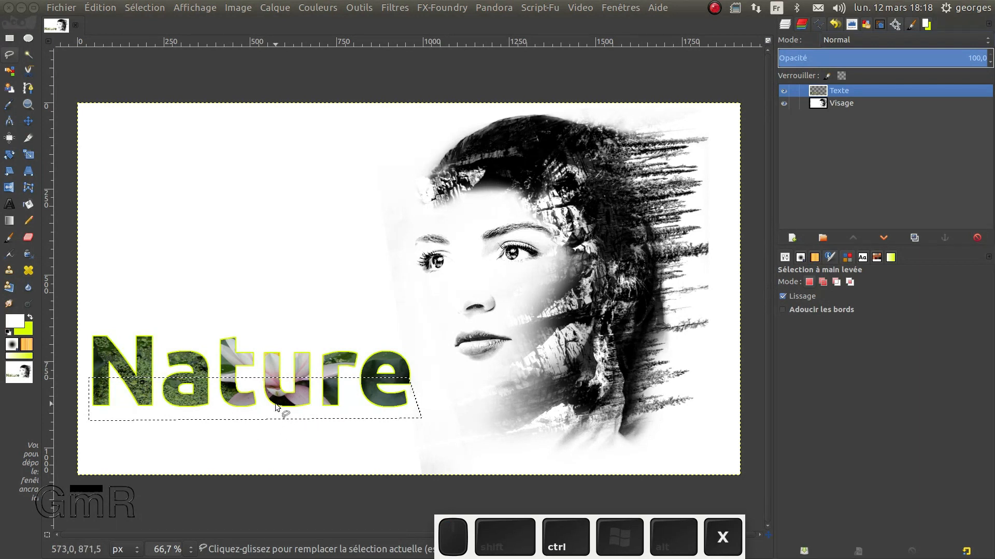
pyautogui.click(841, 89)
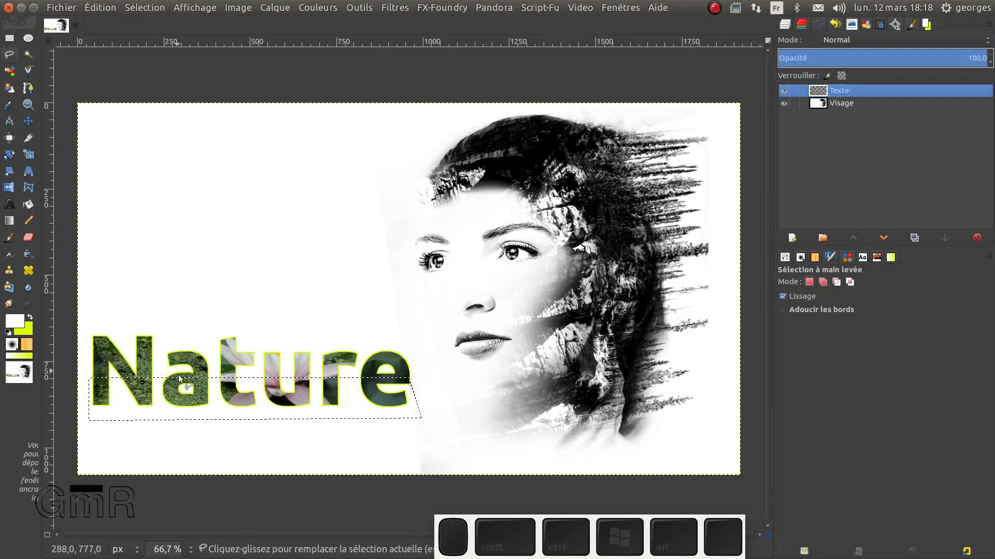
pyautogui.rightClick(183, 386)
pyautogui.moveTo(200, 213)
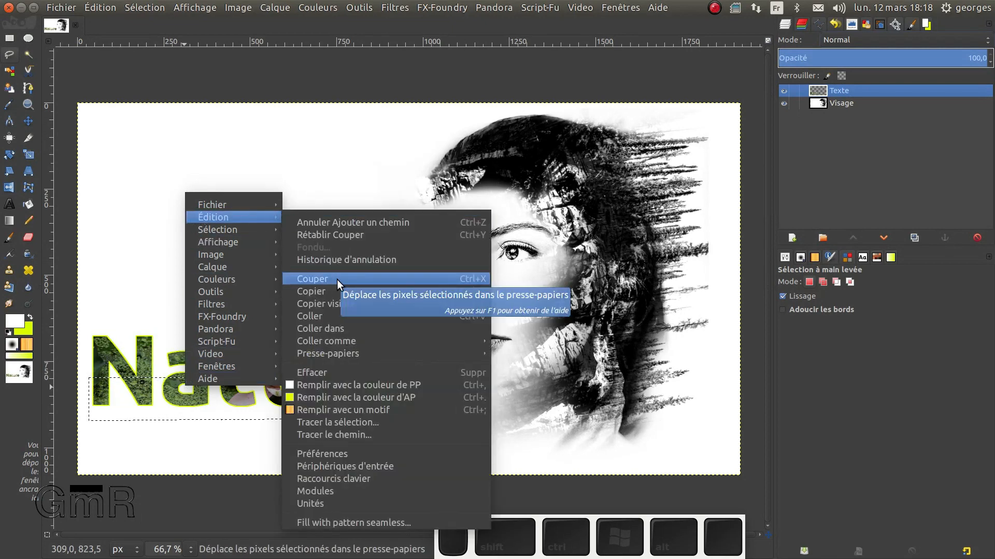
pyautogui.click(395, 280)
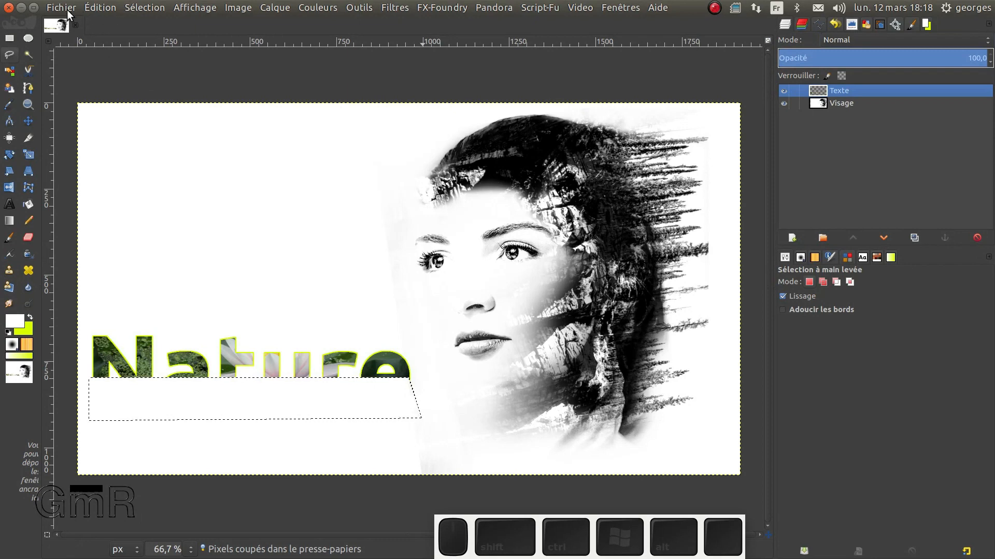
# Step: Paste the cut lower half of the letters and turn the floating selection into a new layer above Texte
pyautogui.rightClick(270, 190)
pyautogui.moveTo(312, 215)
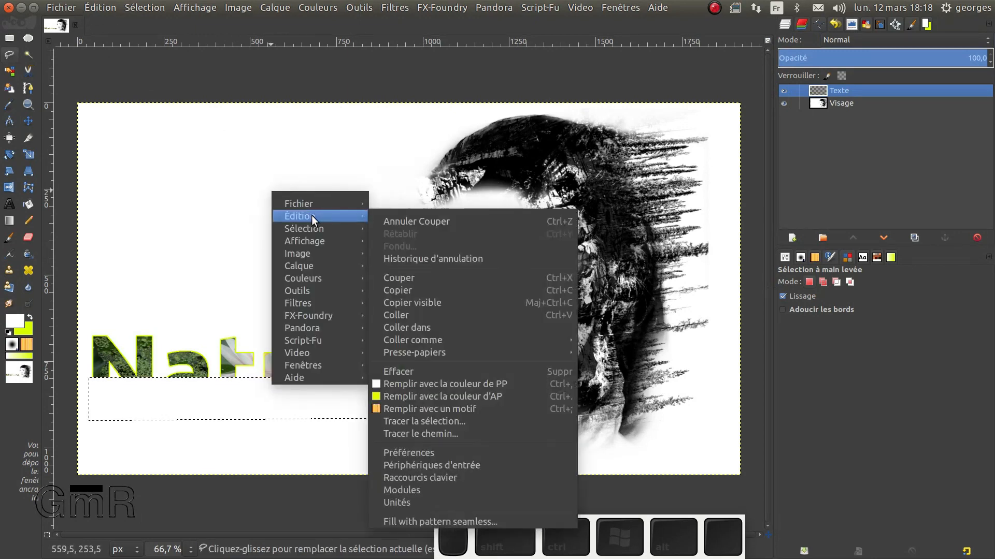
pyautogui.click(422, 316)
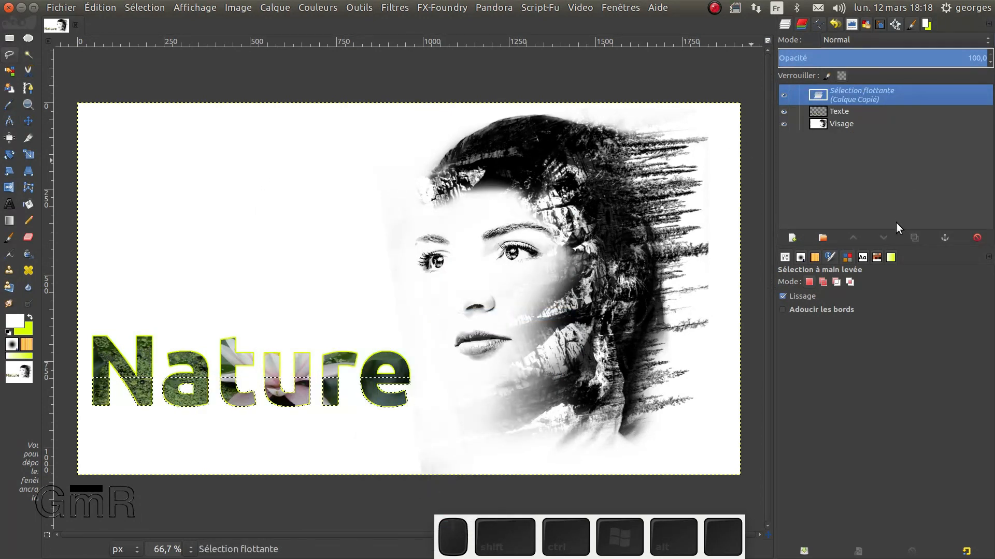
pyautogui.click(943, 238)
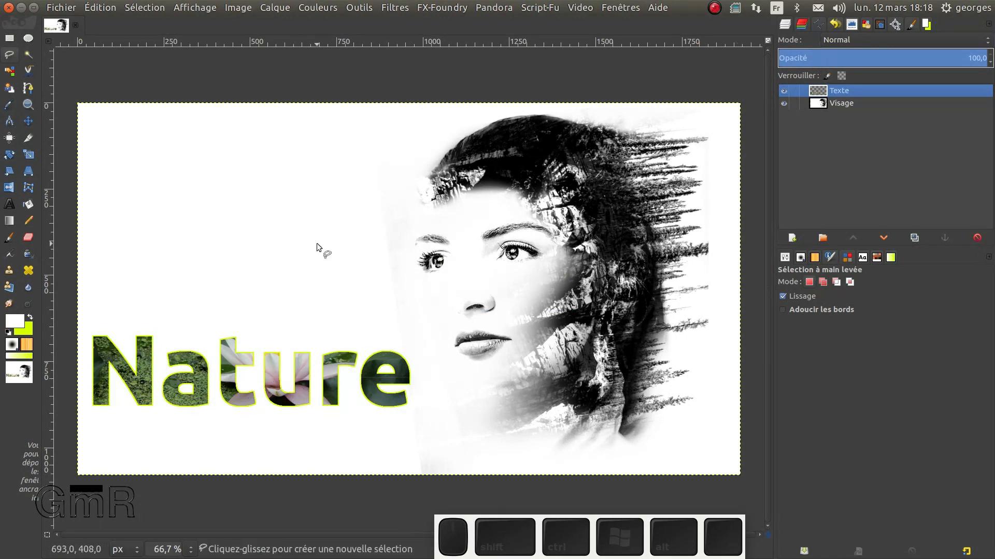
pyautogui.hotkey('ctrl', 'v')
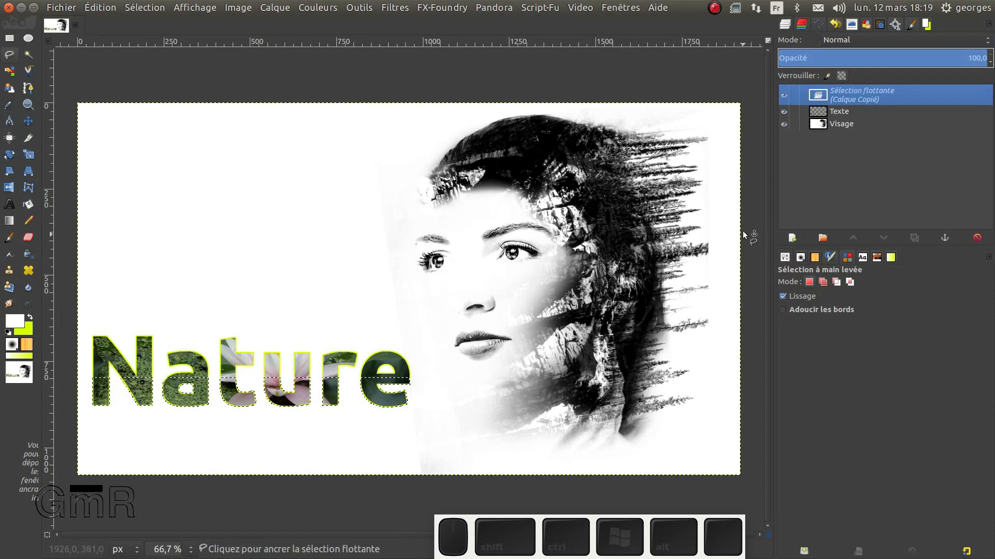
pyautogui.click(793, 239)
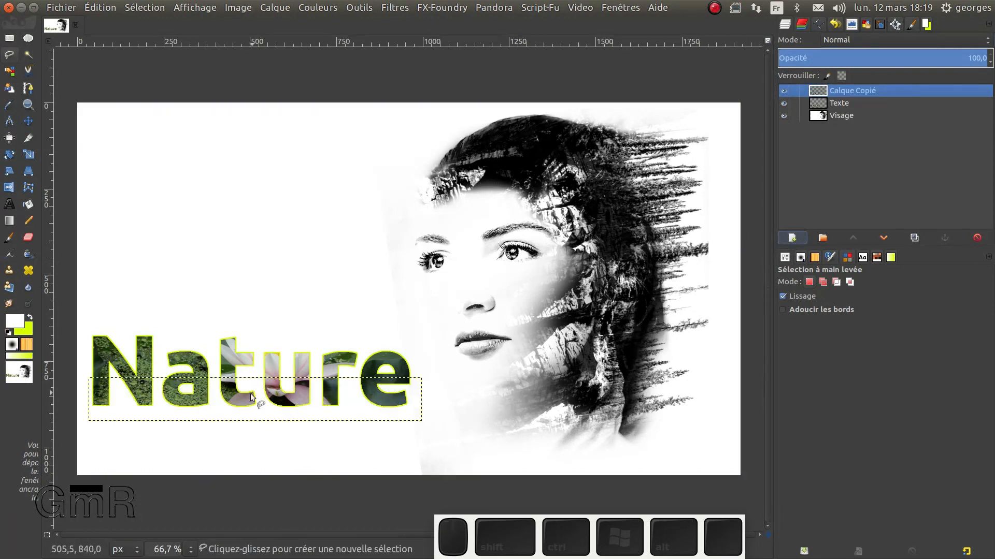
# Step: Try offsetting the pasted lower half of the letters with the Move tool and undo the move
pyautogui.scroll(1, 185, 390)
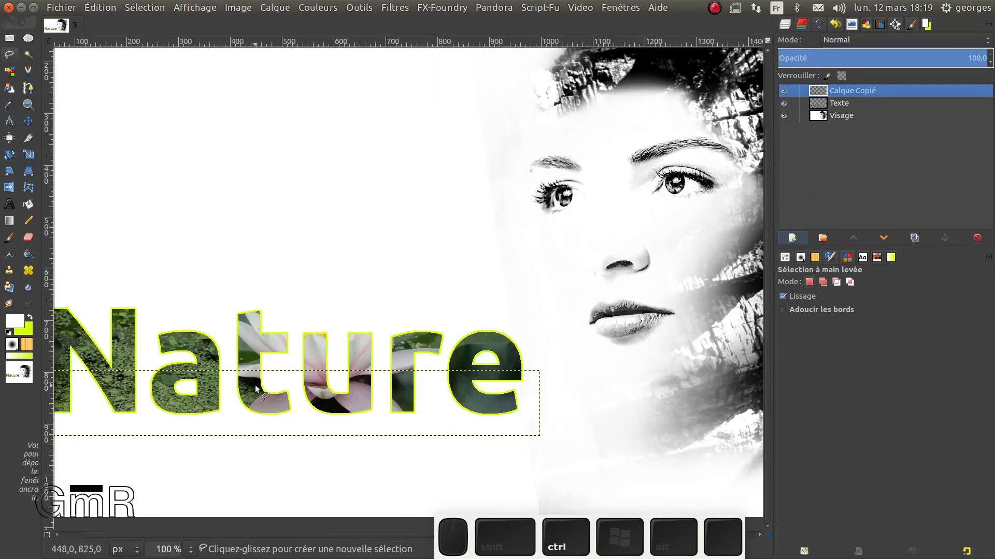
pyautogui.press('m')
pyautogui.moveTo(254, 388); pyautogui.dragTo(268, 392)
pyautogui.scroll(-1, 258, 394)
pyautogui.scroll(-1, 257, 393)
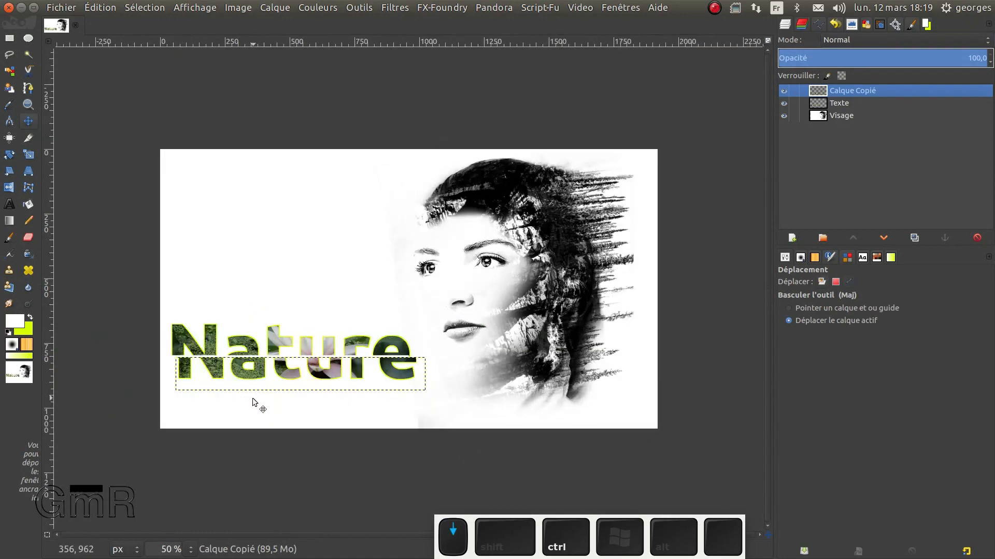
pyautogui.hotkey('ctrl', 'z')
# Step: Shift the pasted lower half of the letters slightly to the right, keeping its upper edge level with the cut
pyautogui.scroll(2, 243, 396)
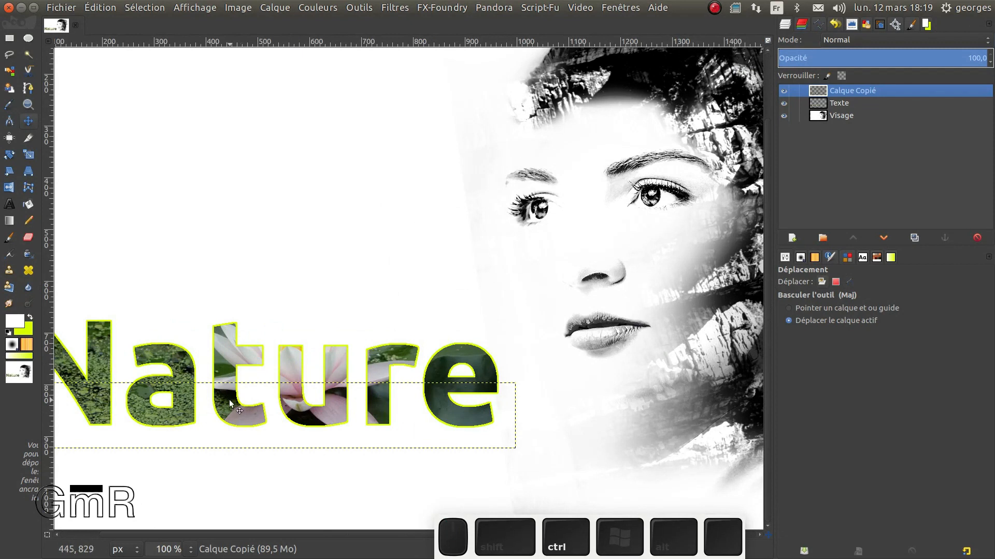
pyautogui.moveTo(229, 400); pyautogui.dragTo(240, 399)
pyautogui.scroll(3, 489, 392)
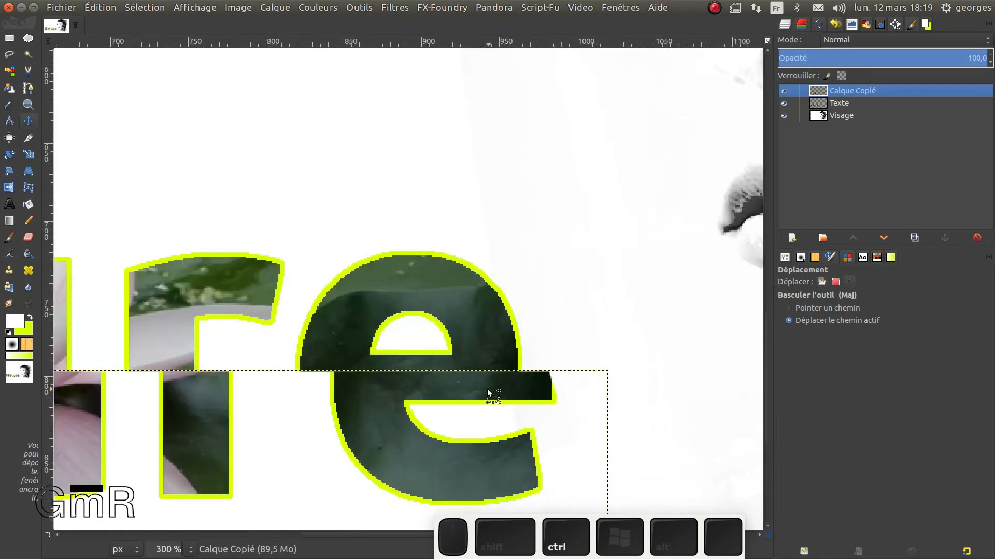
pyautogui.click(601, 328)
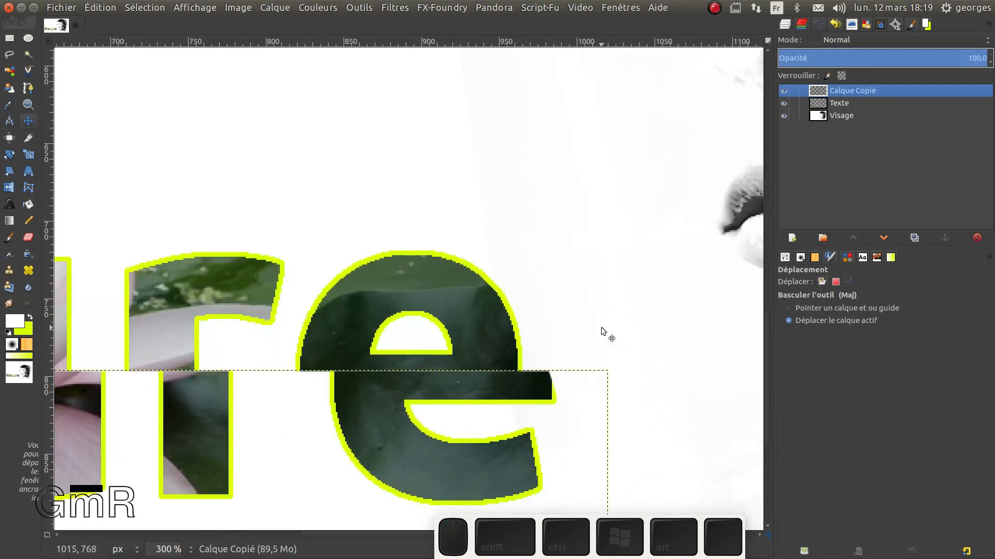
pyautogui.scroll(-2, 619, 292)
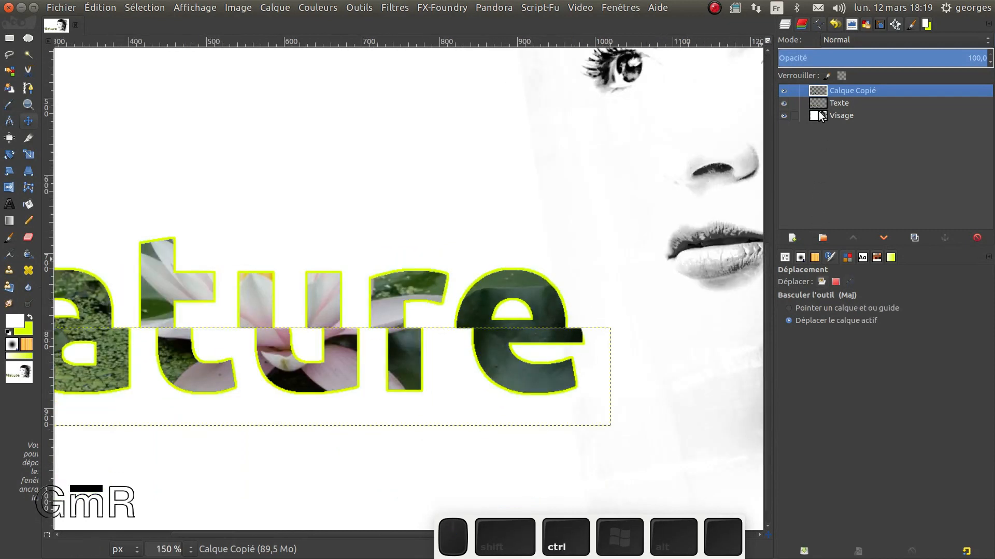
# Step: Add a new transparent layer named "jaune", 1920 px wide, above the pasted layer and make it active
pyautogui.click(792, 237)
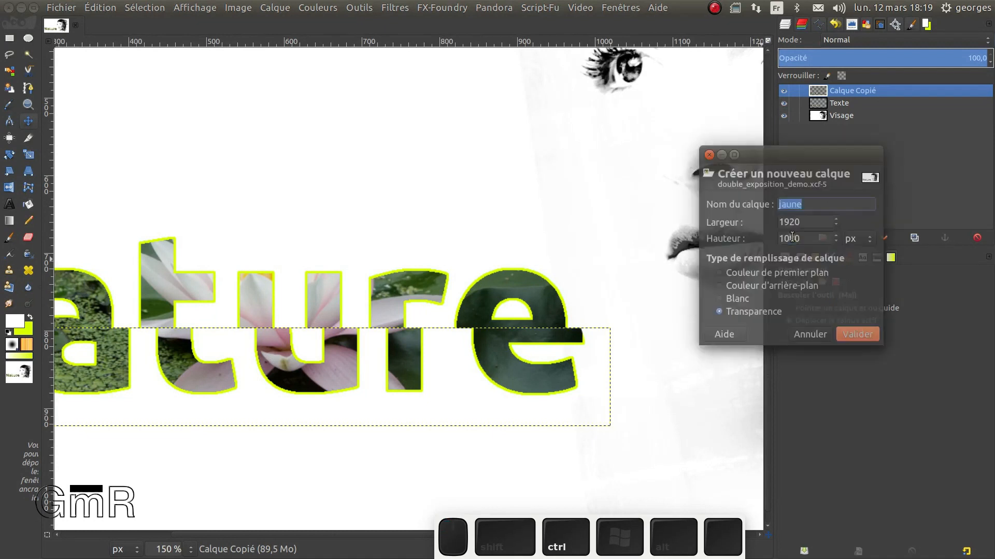
pyautogui.click(847, 330)
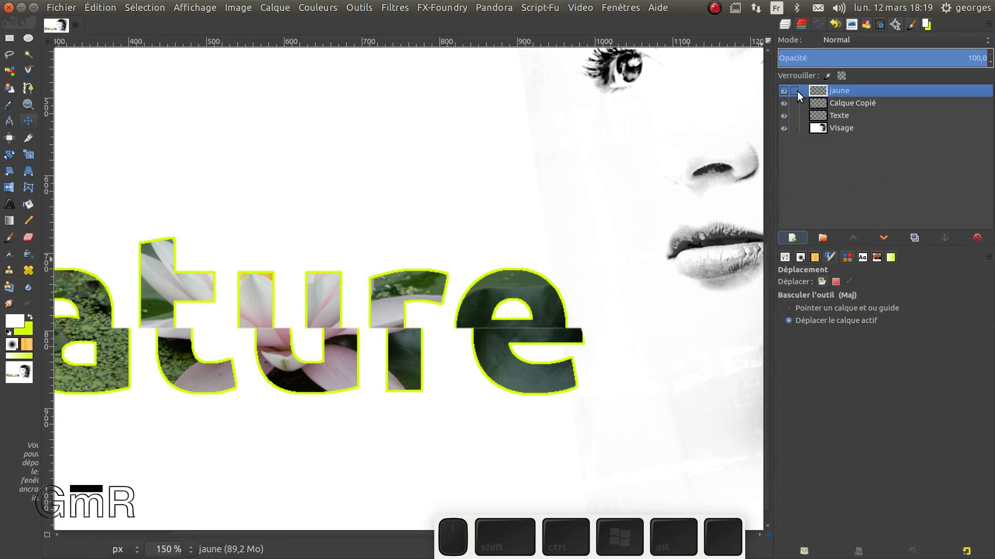
pyautogui.click(841, 90)
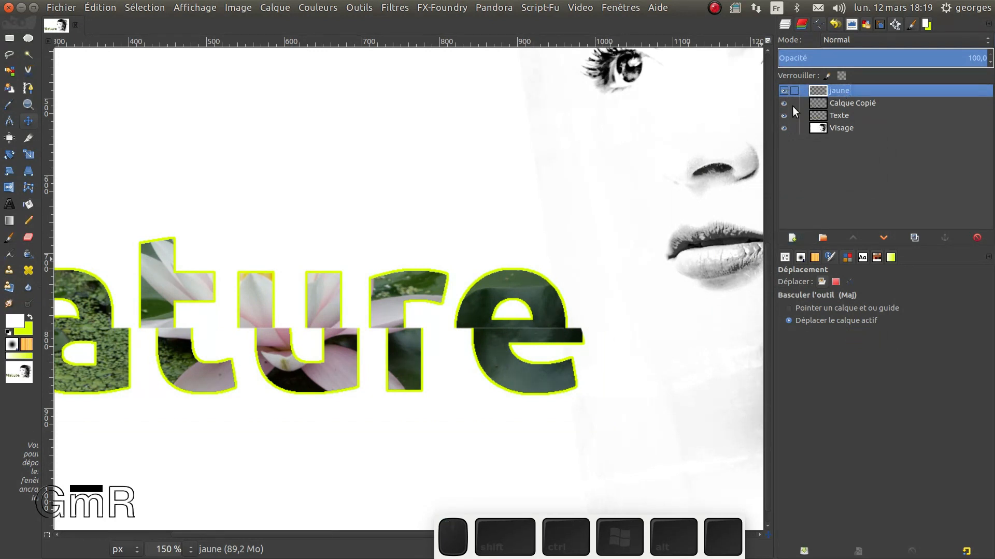
pyautogui.scroll(-2, 296, 362)
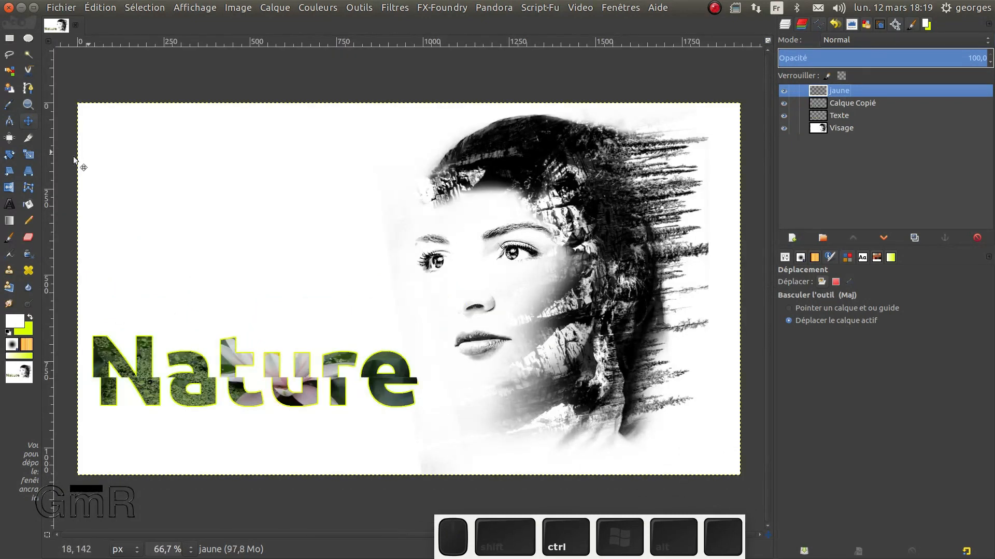
# Step: Set up the Paintbrush with the default black foreground, the Hardness 050 brush, opacity 100 and size 14.25
pyautogui.click(11, 238)
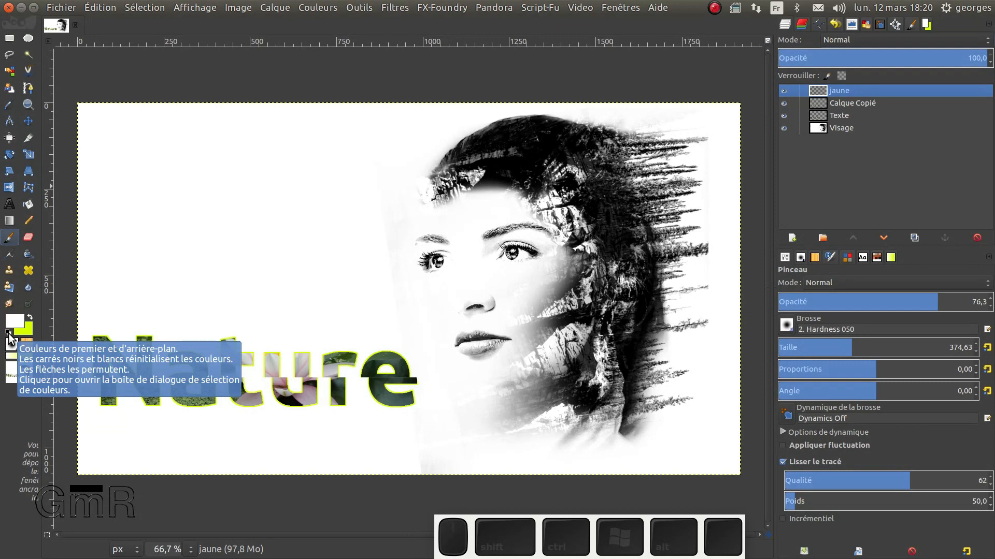
pyautogui.press('ctrl')
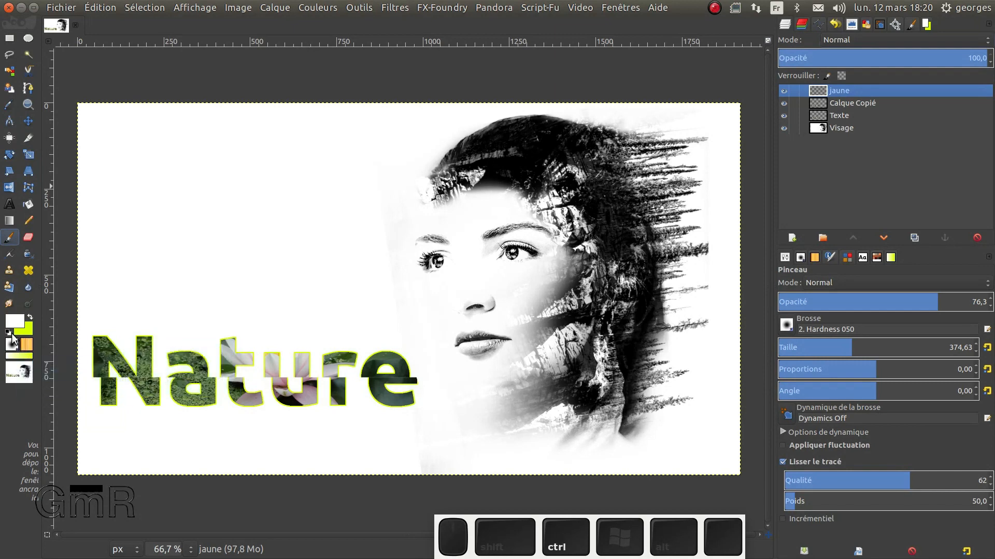
pyautogui.click(8, 332)
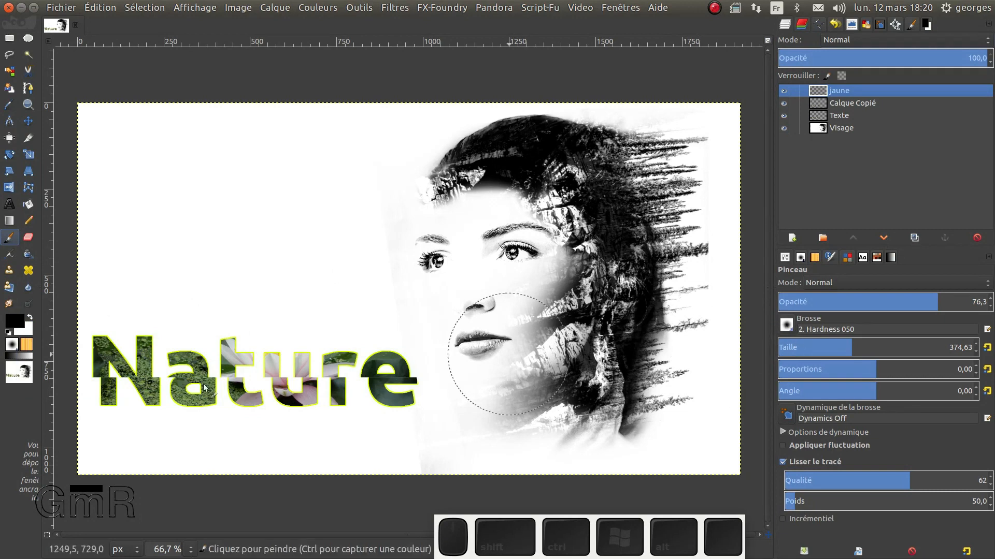
pyautogui.keyDown('ctrl'); pyautogui.scroll(3, 348, 392); pyautogui.keyUp('ctrl')
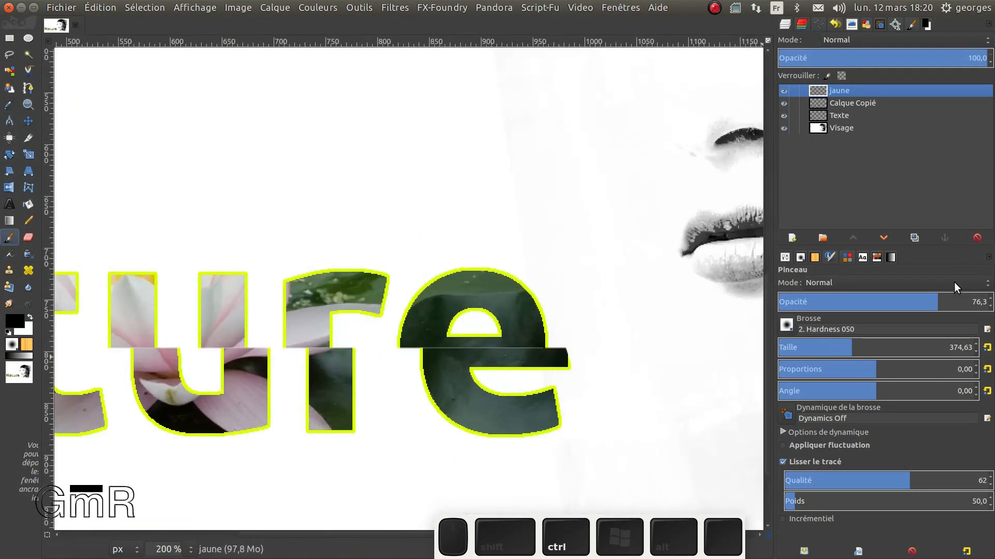
pyautogui.moveTo(941, 303); pyautogui.dragTo(991, 303)
pyautogui.moveTo(824, 347); pyautogui.dragTo(615, 353)
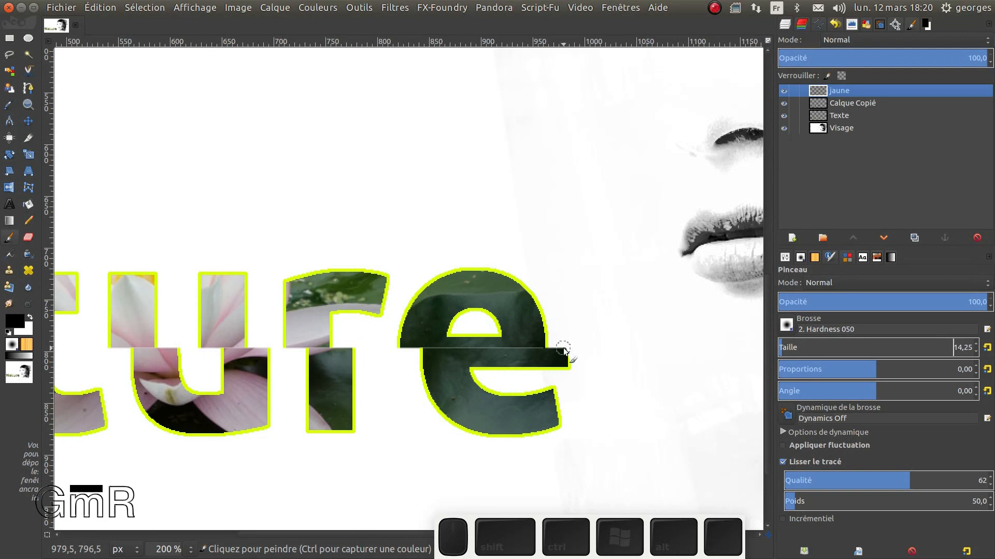
# Step: Paint a straight horizontal black line along the cut, from the end of the "e" back to the start of the "N"
pyautogui.press('shift')
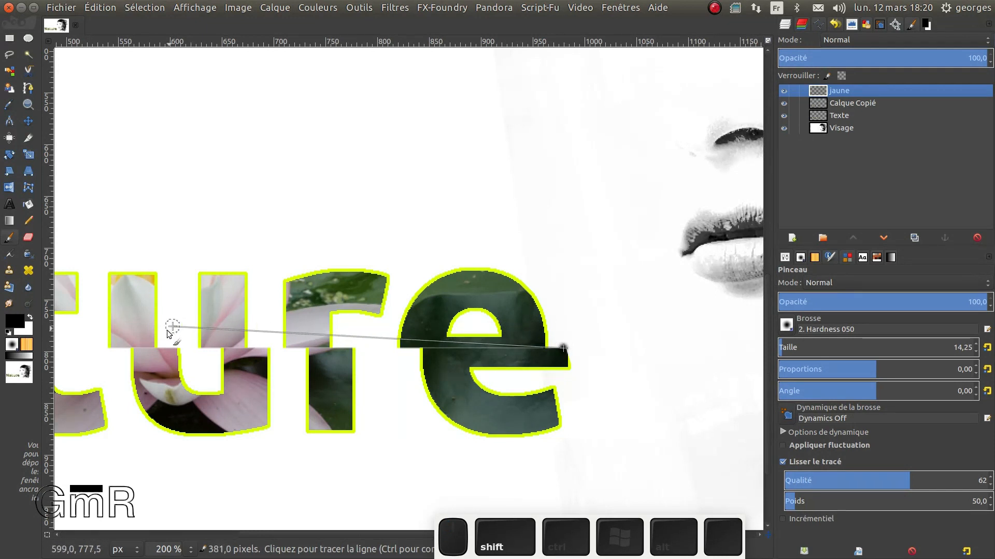
pyautogui.click(116, 342)
pyautogui.moveTo(116, 343); pyautogui.dragTo(726, 333)
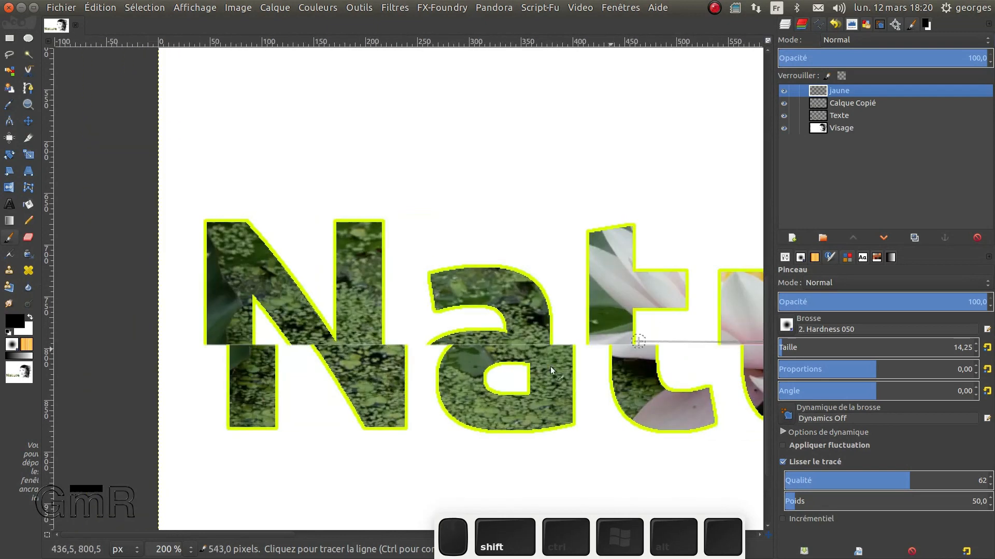
pyautogui.keyDown('shift'); pyautogui.click(207, 346); pyautogui.keyUp('shift')
pyautogui.keyDown('ctrl'); pyautogui.scroll(-2, 320, 347); pyautogui.keyUp('ctrl')
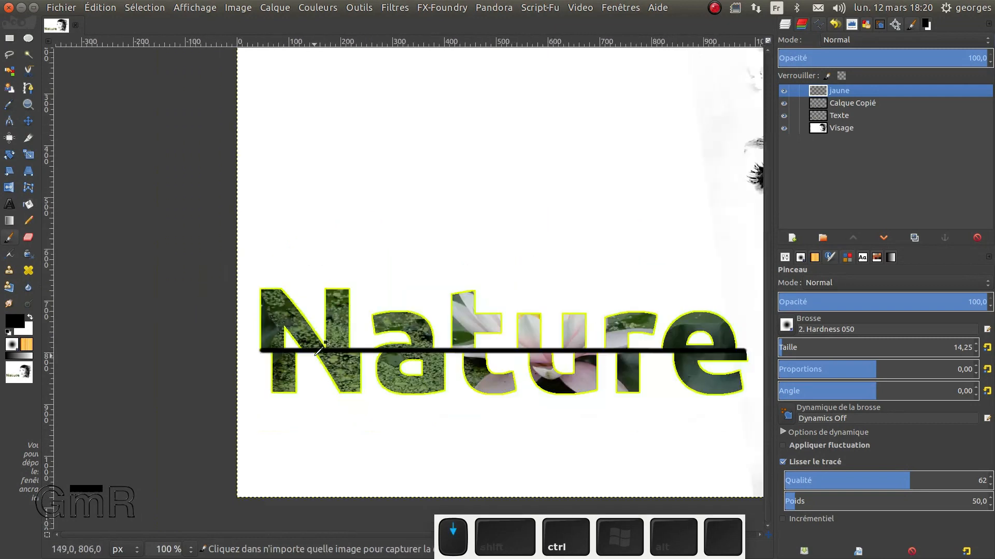
pyautogui.keyDown('ctrl'); pyautogui.scroll(-1, 320, 348); pyautogui.keyUp('ctrl')
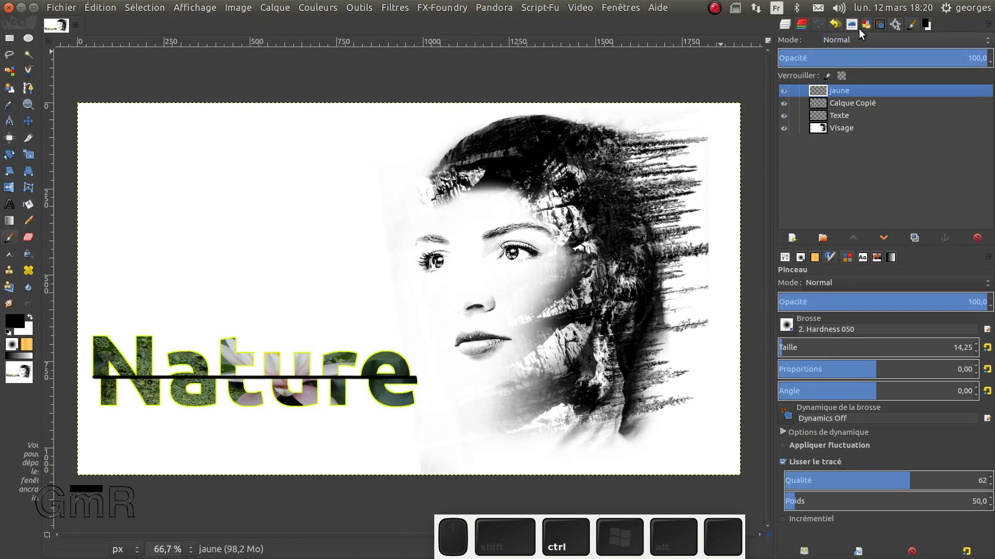
# Step: Convert the saved "Sélection" path back to a selection around the lower half of the letters and return to the layers
pyautogui.click(816, 24)
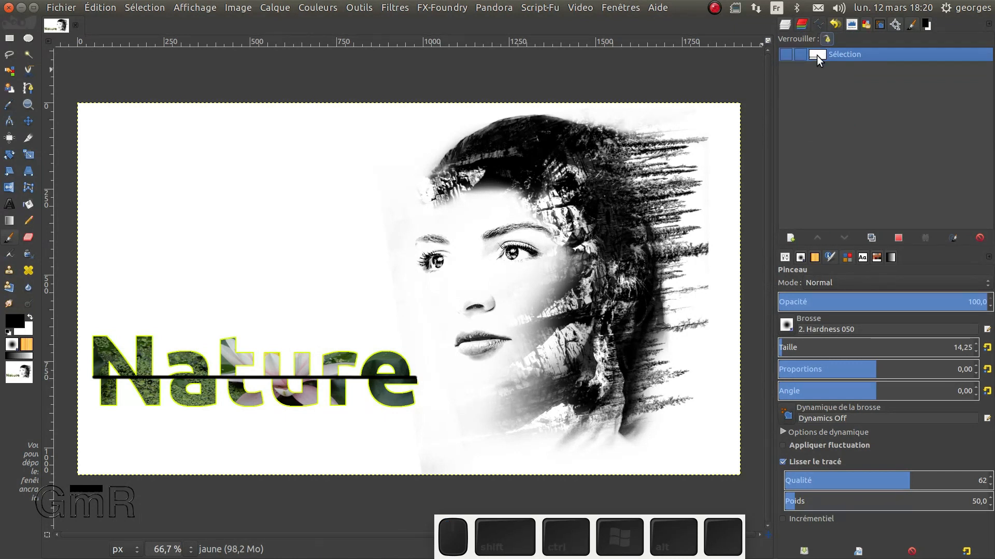
pyautogui.click(899, 238)
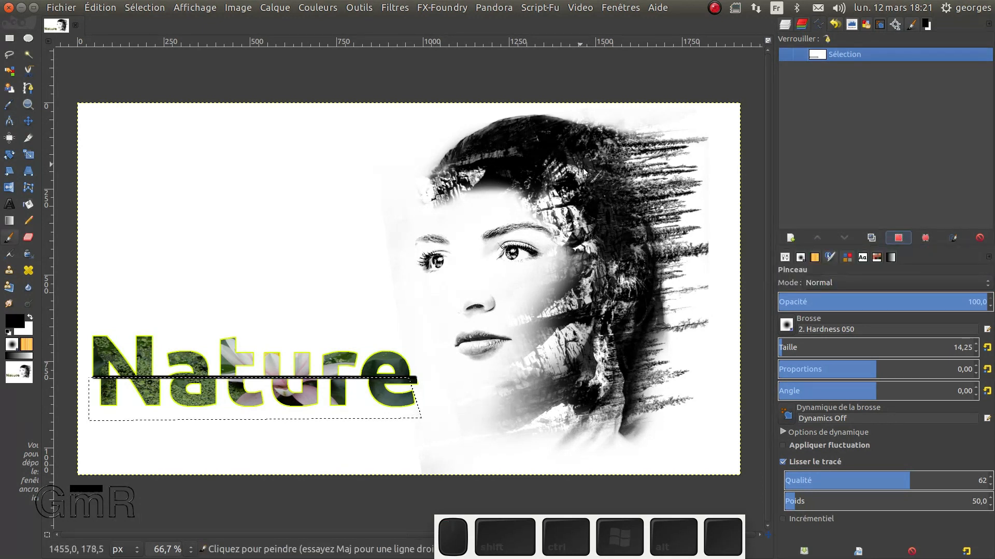
pyautogui.click(785, 23)
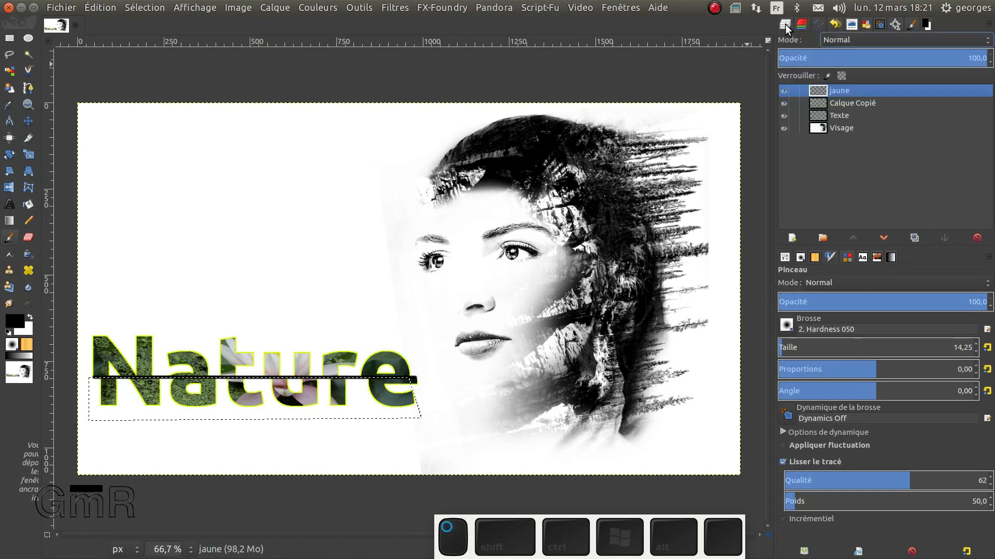
# Step: Rename the "jaune" layer holding the black line as "trai"
pyautogui.doubleClick(836, 92)
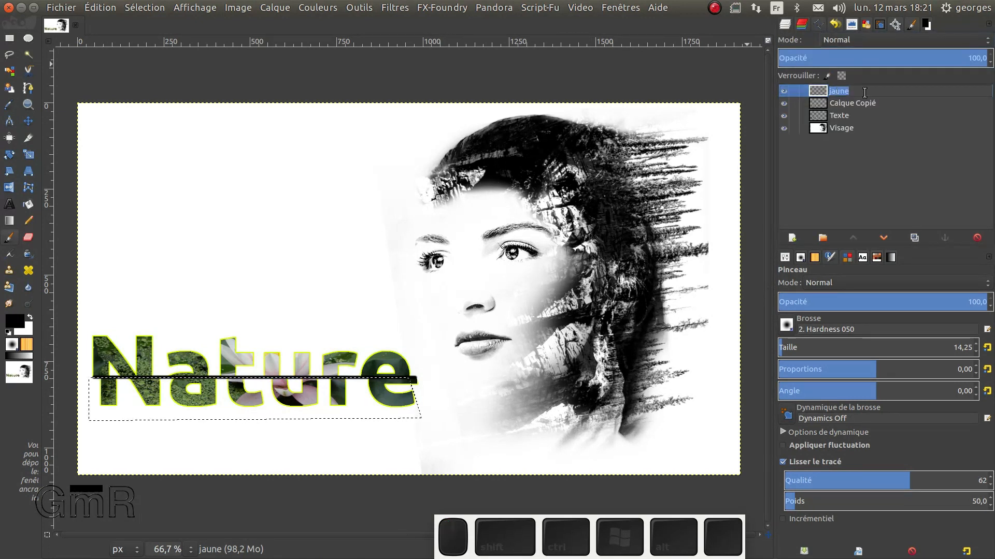
pyautogui.write('trai')
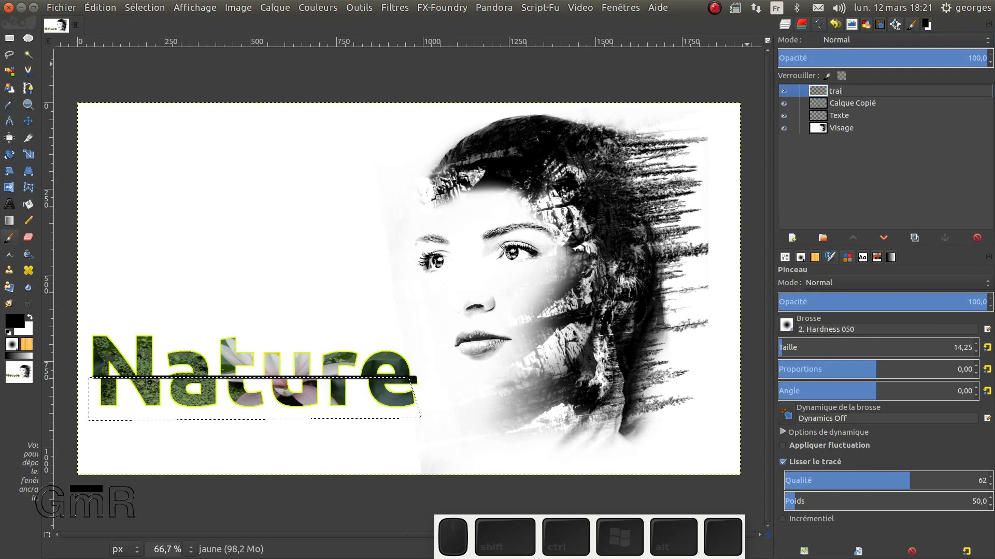
pyautogui.press('Return')
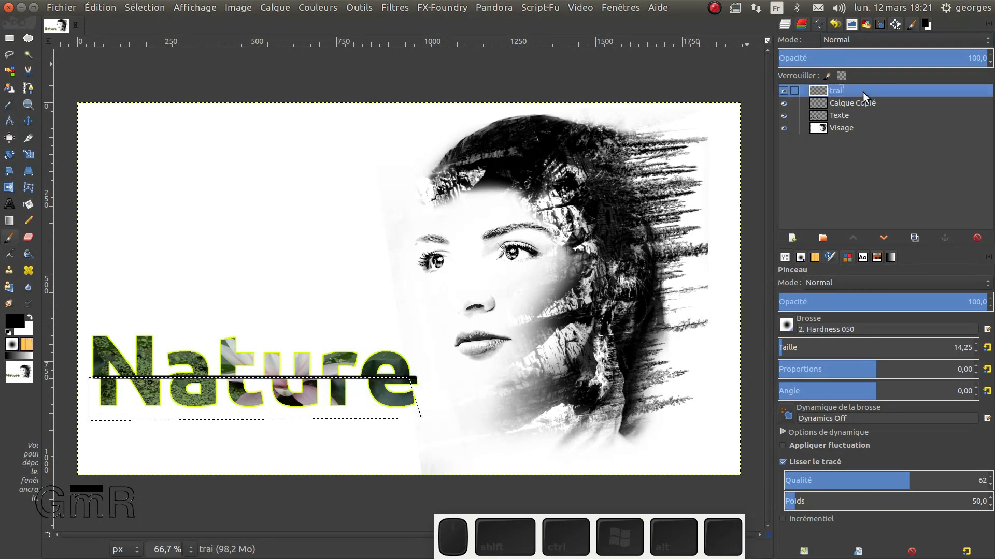
# Step: Correct the name of the black line's layer to "trait"
pyautogui.doubleClick(853, 89)
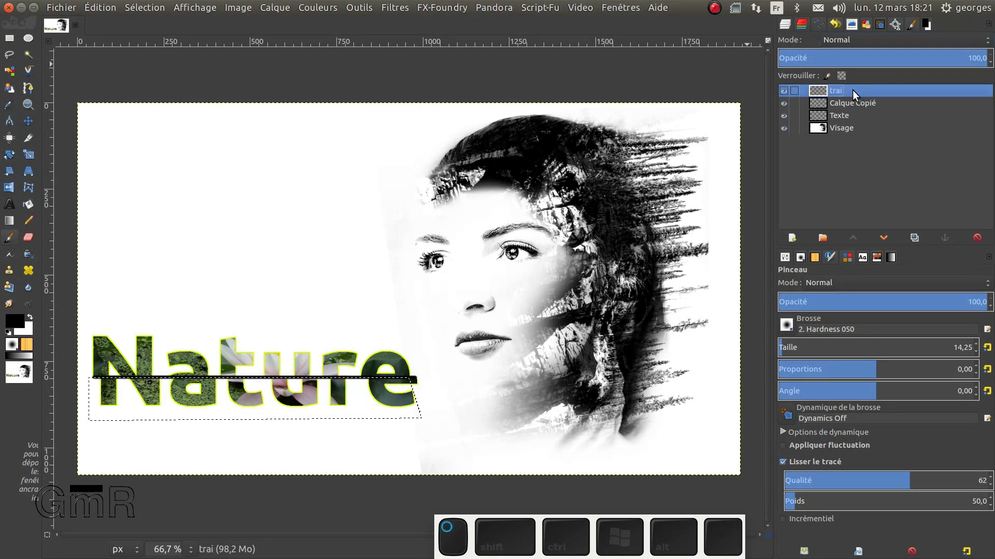
pyautogui.press('Right')
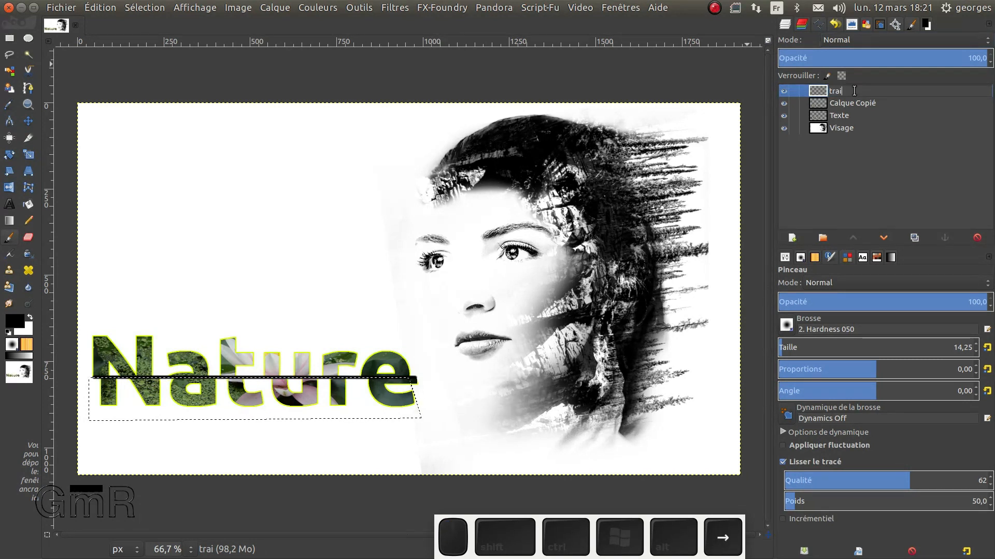
pyautogui.write('t')
pyautogui.press('Return')
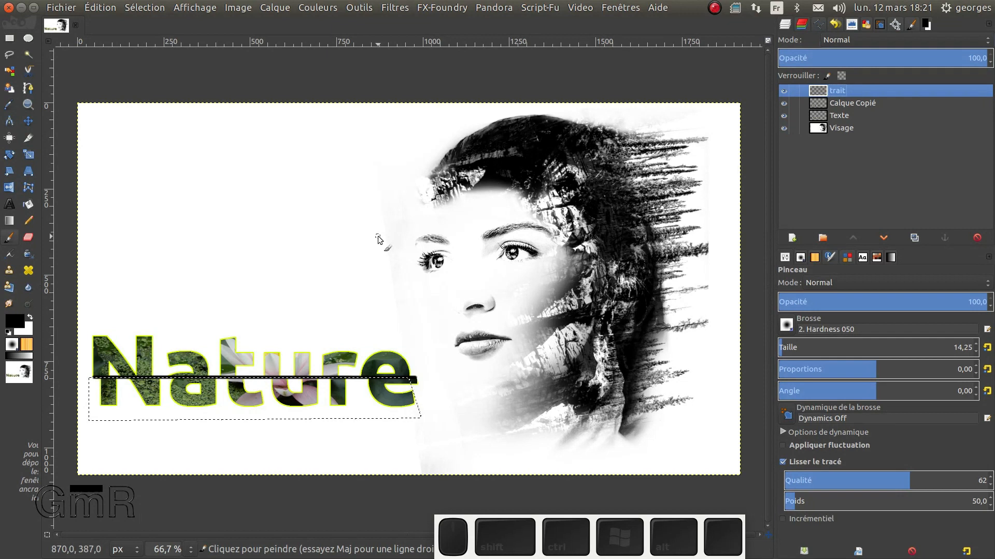
# Step: Delete the part of the black line inside the lower-half selection and clear the selection
pyautogui.press('Delete')
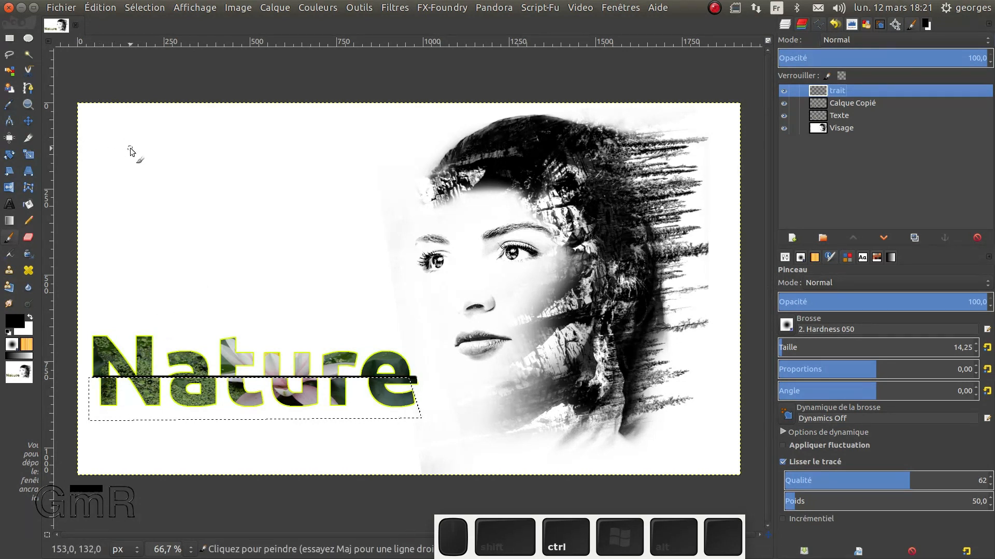
pyautogui.hotkey('ctrl', 'shift', 'a')
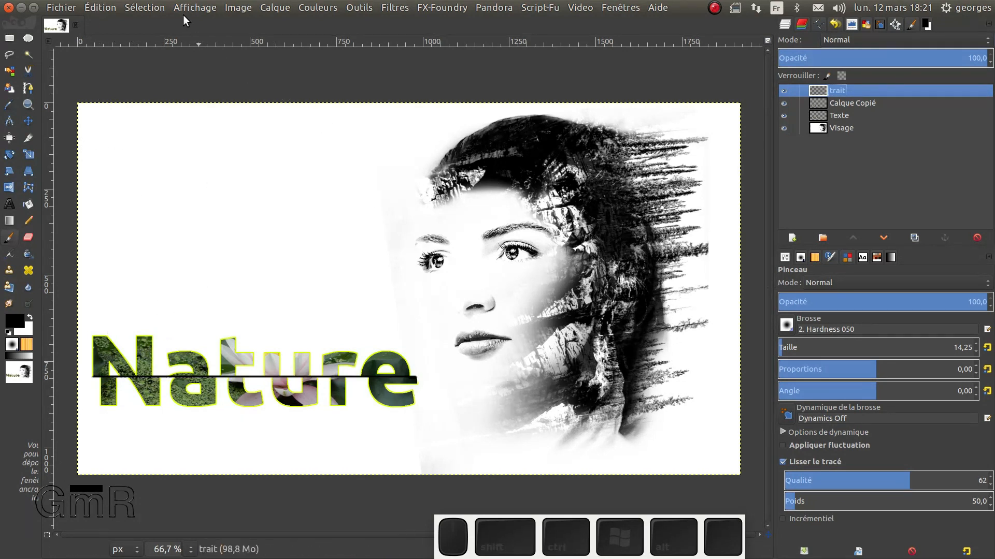
pyautogui.click(145, 6)
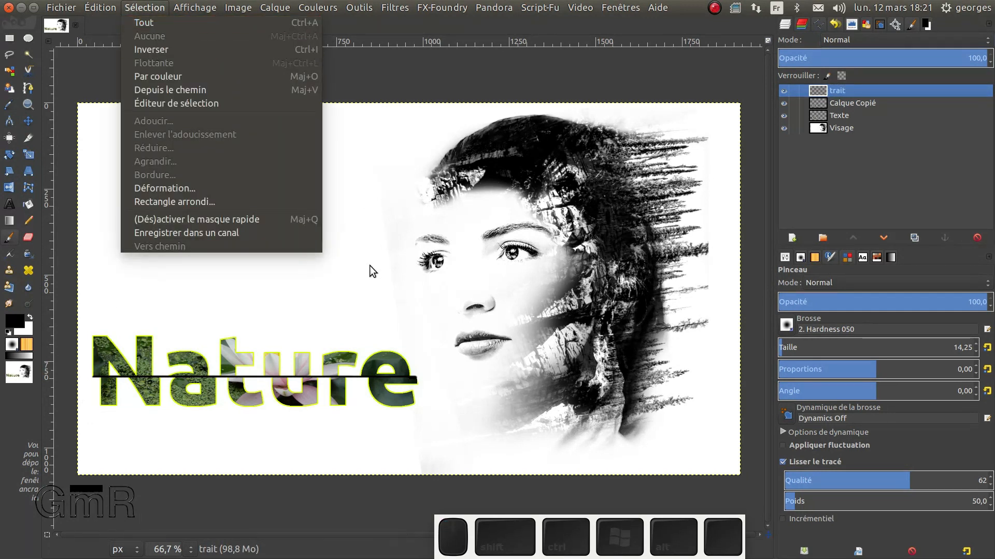
pyautogui.press('Escape')
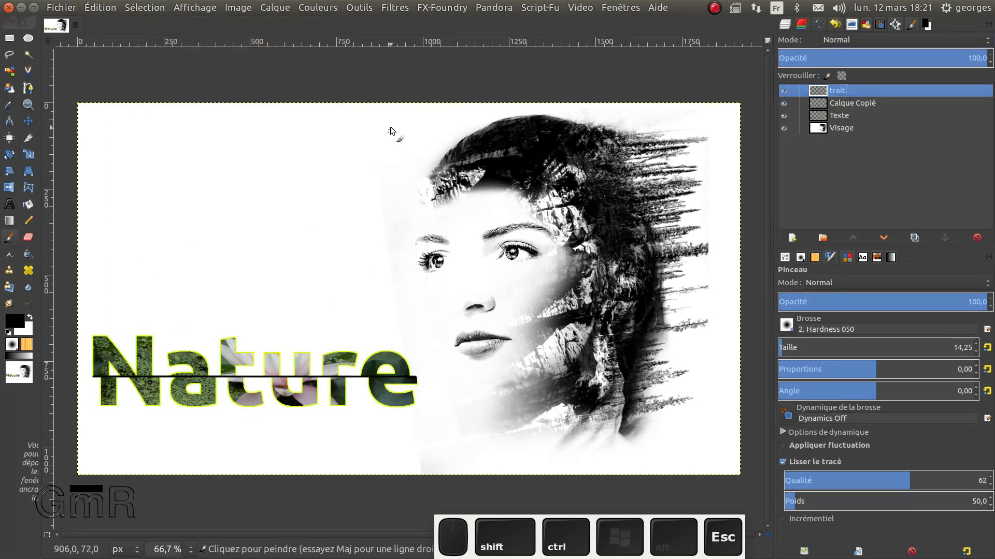
# Step: Lower the opacity of the "trait" layer to 46.9 so the line looks like a soft shadow along the cut
pyautogui.keyDown('ctrl'); pyautogui.scroll(1, 186, 378); pyautogui.keyUp('ctrl')
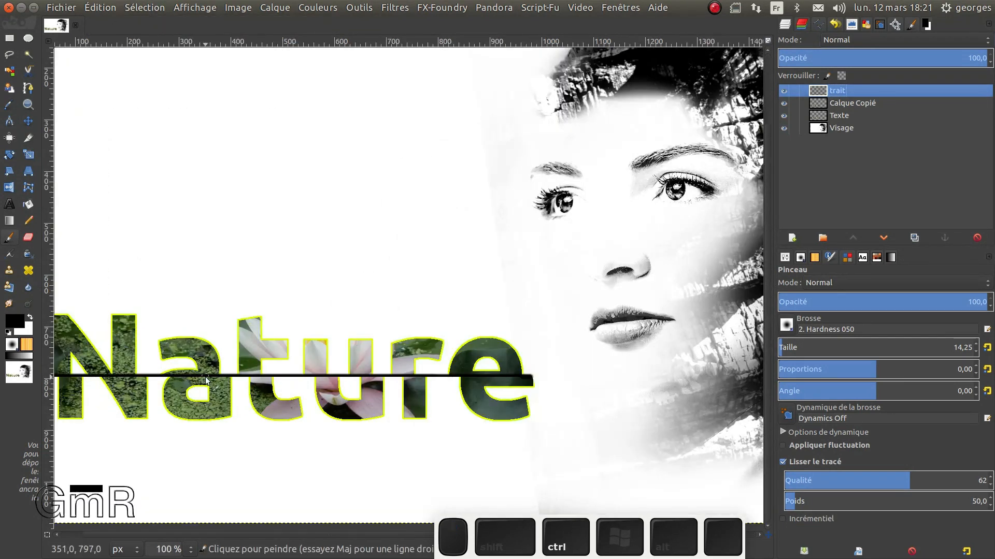
pyautogui.keyDown('ctrl'); pyautogui.scroll(-2, 205, 377); pyautogui.keyUp('ctrl')
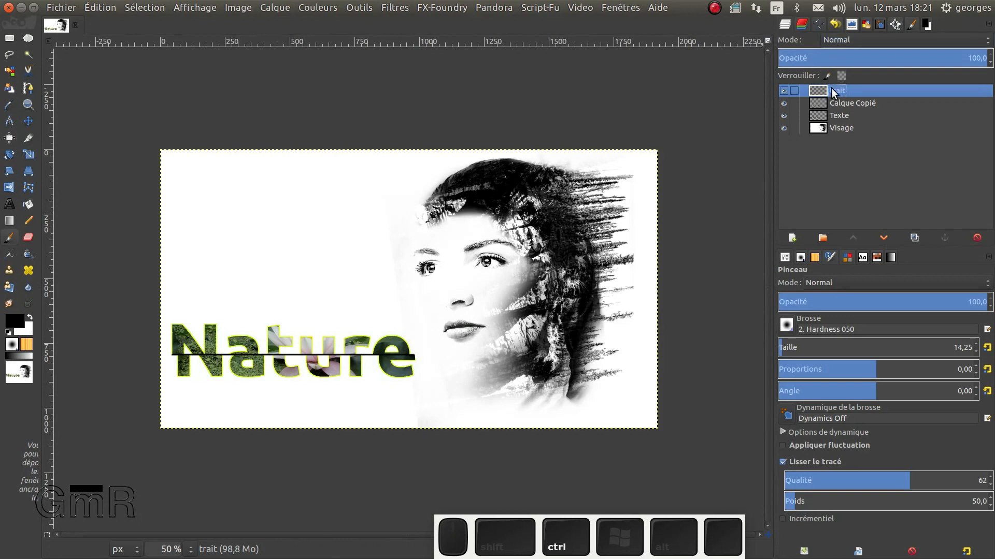
pyautogui.moveTo(876, 56); pyautogui.dragTo(900, 56)
pyautogui.keyDown('ctrl'); pyautogui.scroll(2, 472, 279); pyautogui.keyUp('ctrl')
pyautogui.scroll(-2, 403, 307)
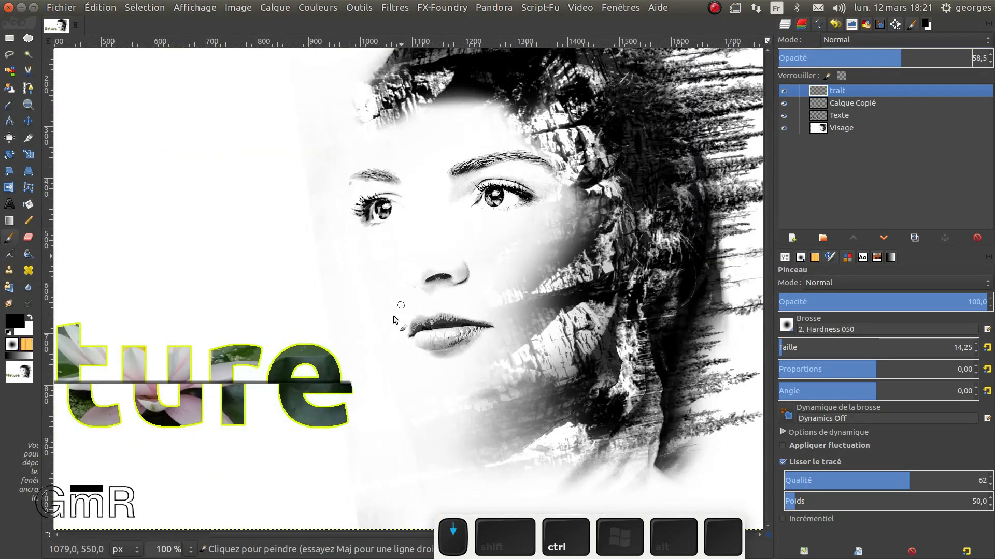
pyautogui.moveTo(903, 61)
pyautogui.mouseDown()
pyautogui.moveTo(838, 62)
pyautogui.moveTo(876, 62)
pyautogui.mouseUp()
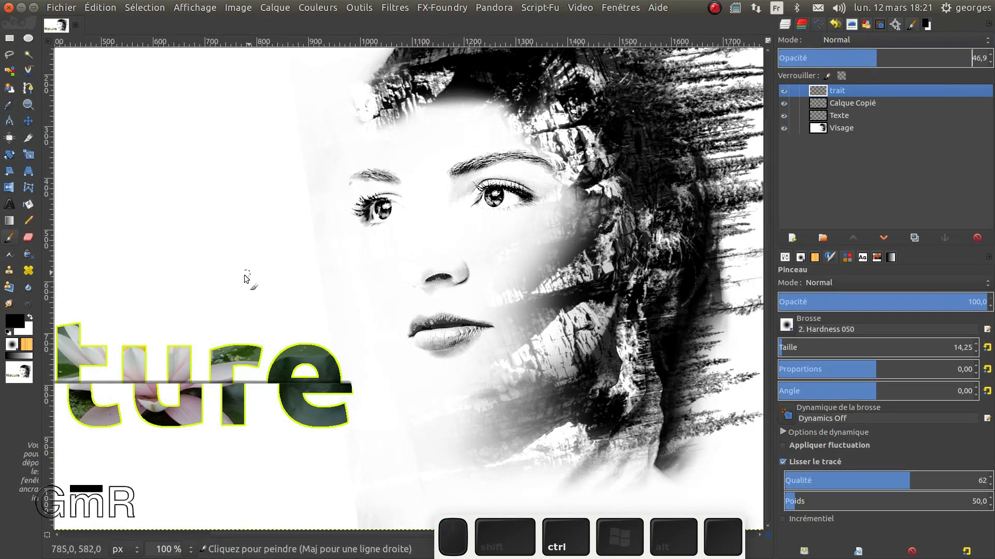
pyautogui.keyDown('ctrl'); pyautogui.scroll(-3, 244, 279); pyautogui.keyUp('ctrl')
pyautogui.keyDown('ctrl'); pyautogui.scroll(1, 241, 282); pyautogui.keyUp('ctrl')
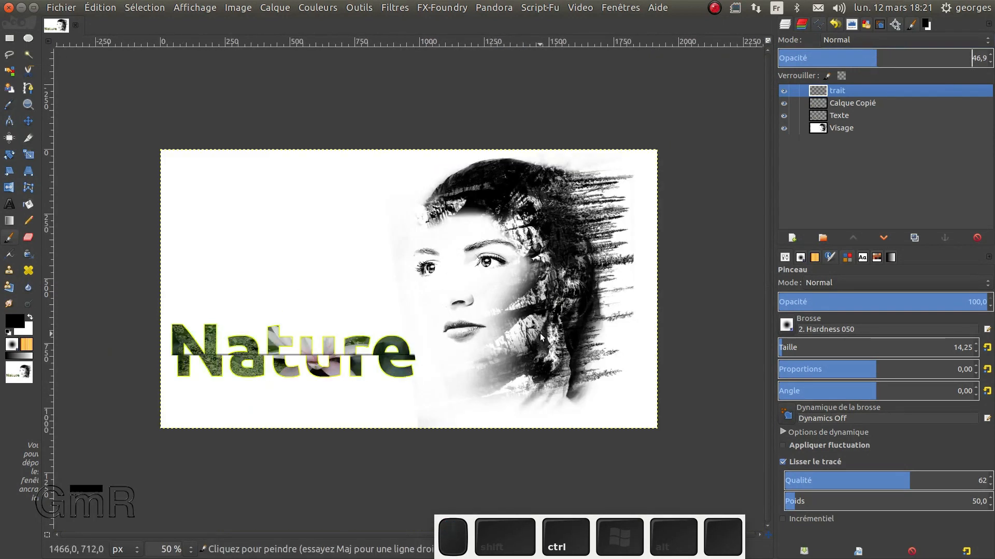
# Step: Merge the "trait" layer down into "Calque Copié" and merge that result down into "Texte"
pyautogui.click(818, 90)
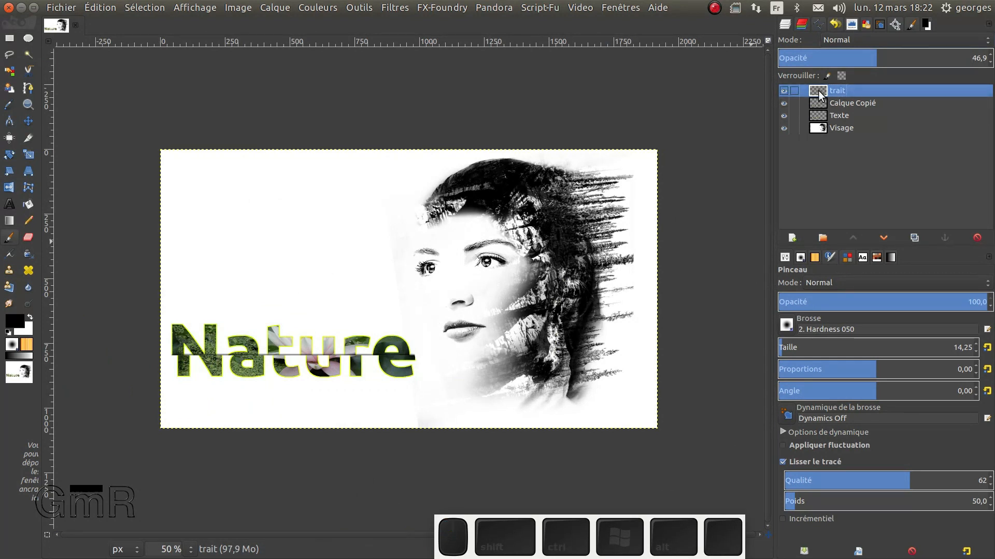
pyautogui.rightClick(819, 90)
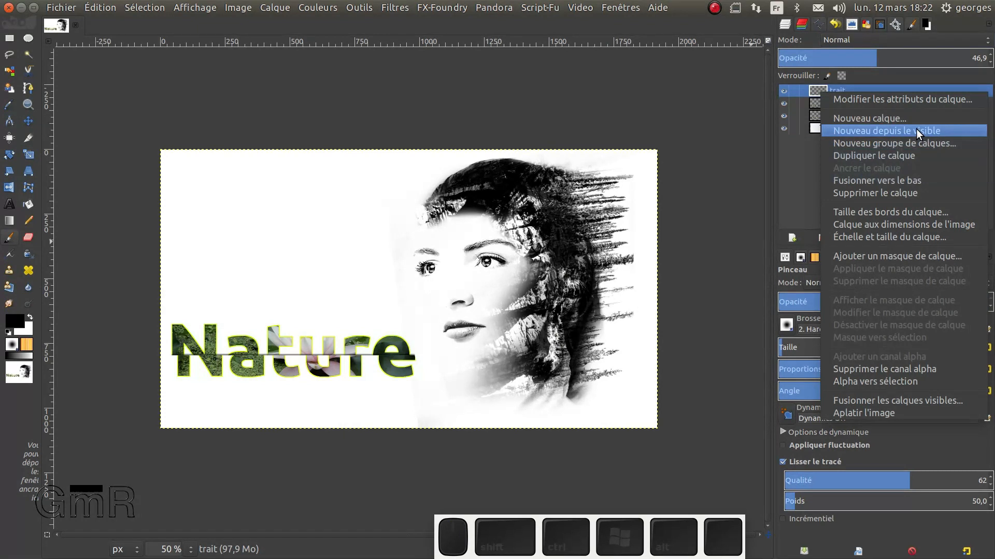
pyautogui.click(913, 182)
pyautogui.rightClick(850, 91)
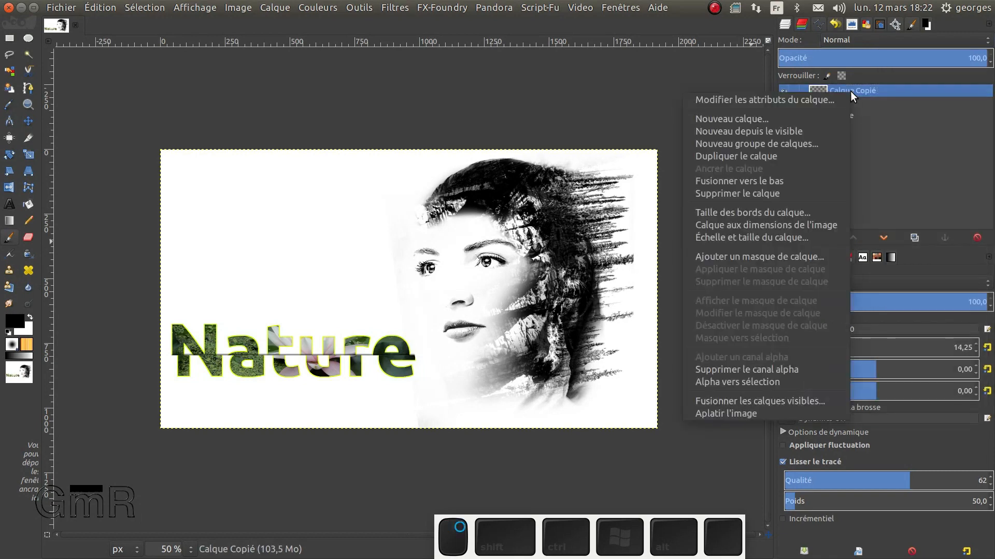
pyautogui.click(781, 181)
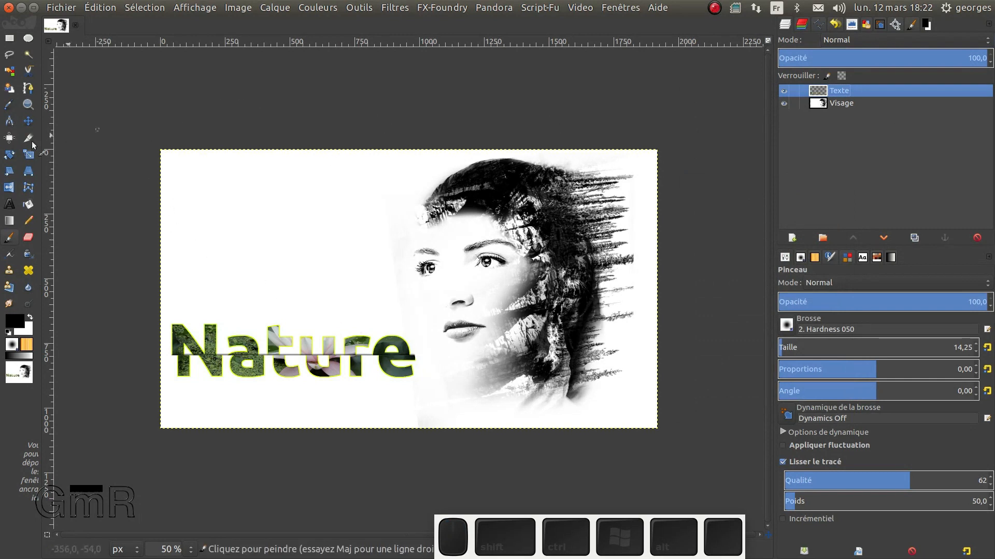
# Step: Shift the "Texte" layer slightly towards the portrait and rotate it by 90 degrees
pyautogui.click(28, 120)
pyautogui.moveTo(314, 358)
pyautogui.mouseDown()
pyautogui.moveTo(355, 337)
pyautogui.moveTo(327, 280)
pyautogui.moveTo(327, 367)
pyautogui.mouseUp()
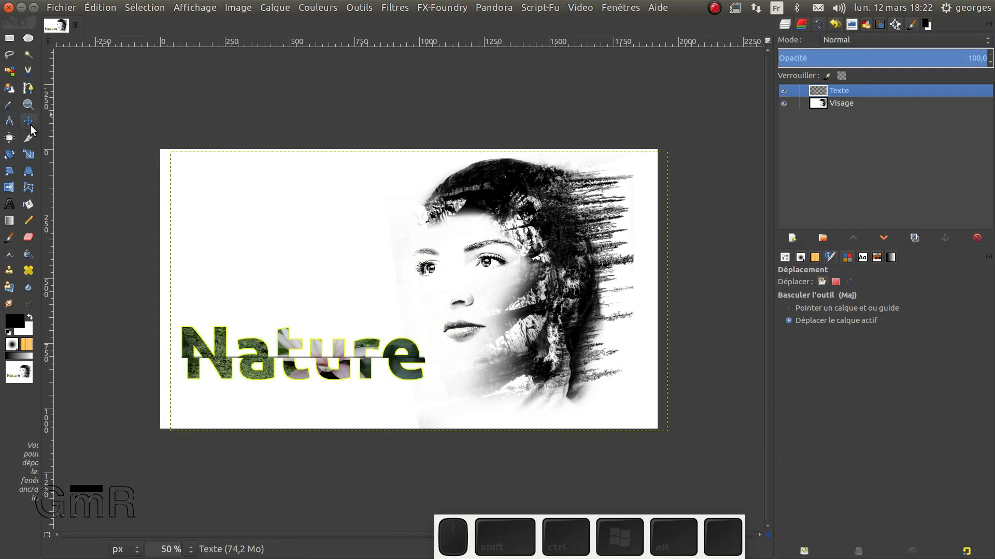
pyautogui.click(9, 154)
pyautogui.click(201, 193)
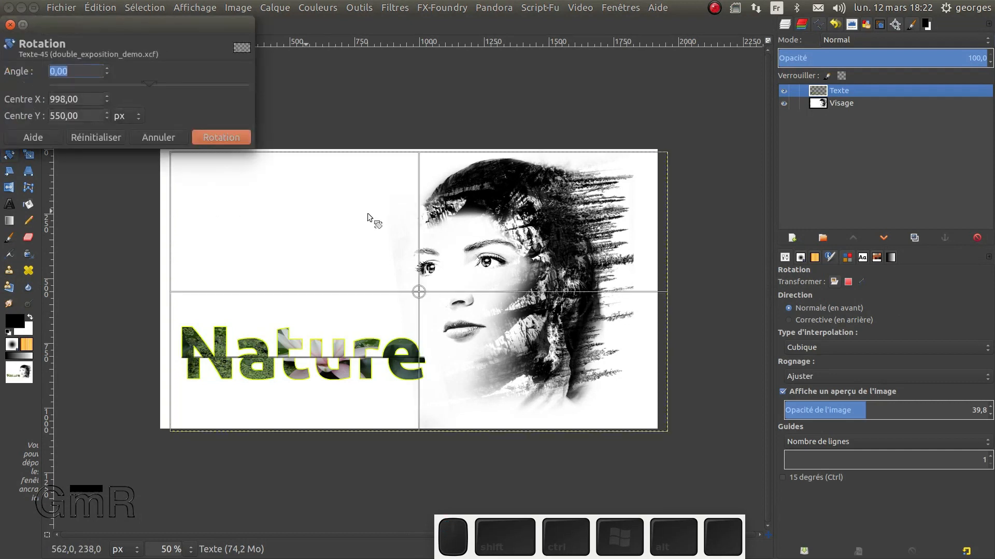
pyautogui.write('90')
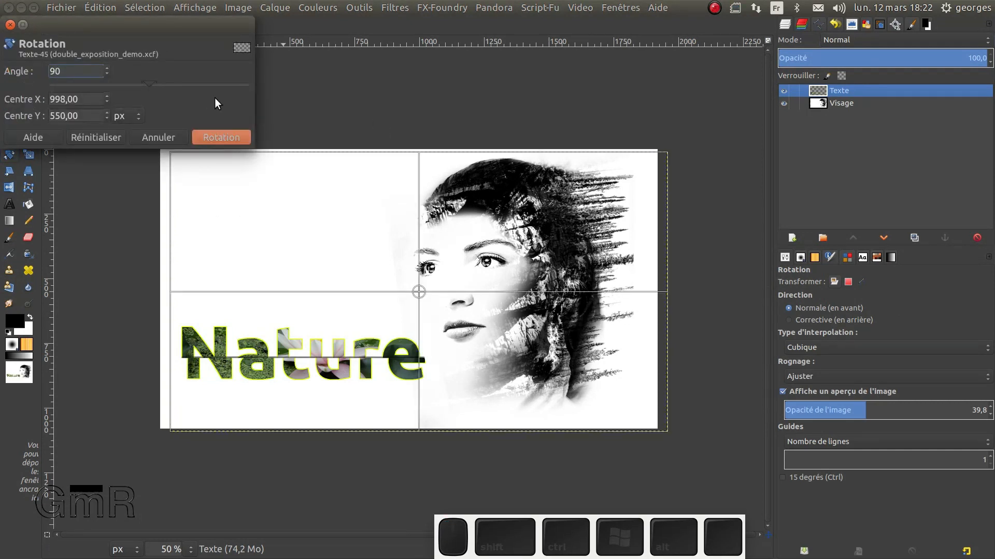
pyautogui.click(216, 138)
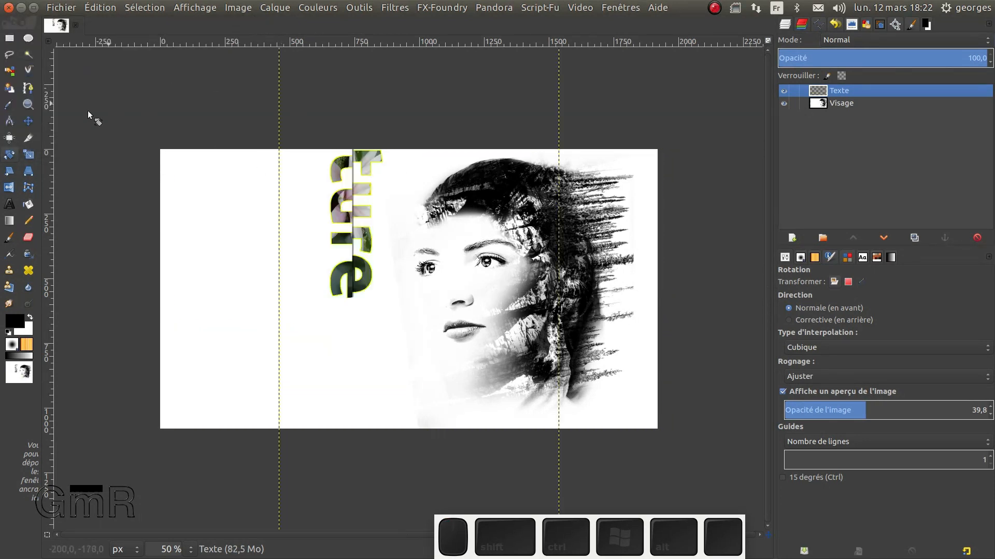
# Step: Place the vertical word along the image's left edge and scale the "Texte" layer to 2765 x 1856 pixels
pyautogui.click(28, 123)
pyautogui.moveTo(335, 168); pyautogui.dragTo(190, 248)
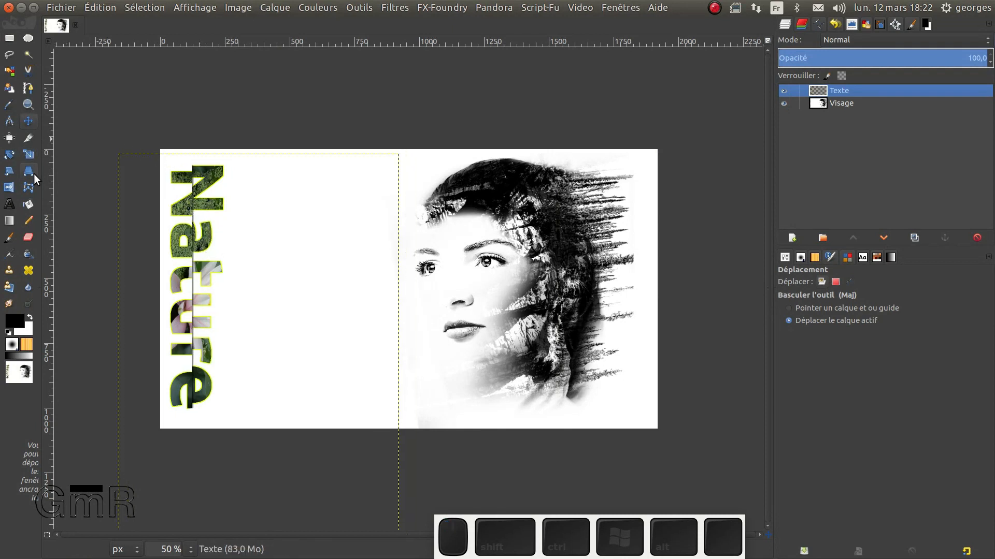
pyautogui.click(29, 154)
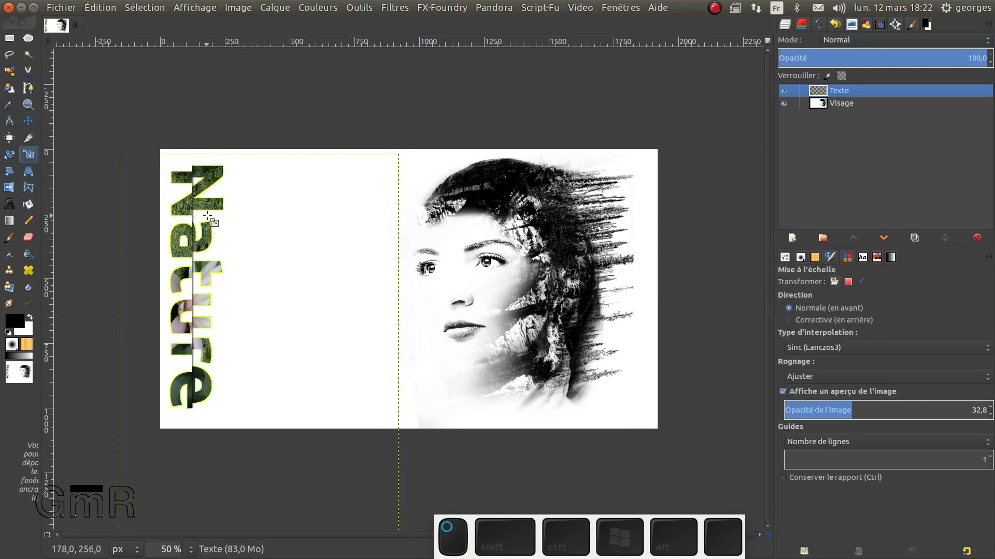
pyautogui.click(211, 219)
pyautogui.moveTo(400, 405); pyautogui.dragTo(525, 394)
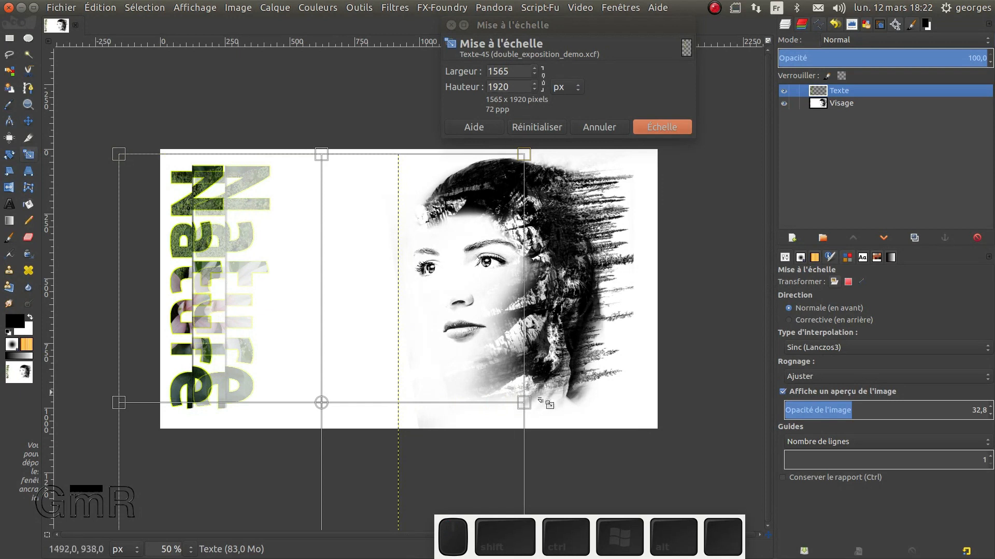
pyautogui.moveTo(536, 409); pyautogui.dragTo(787, 398)
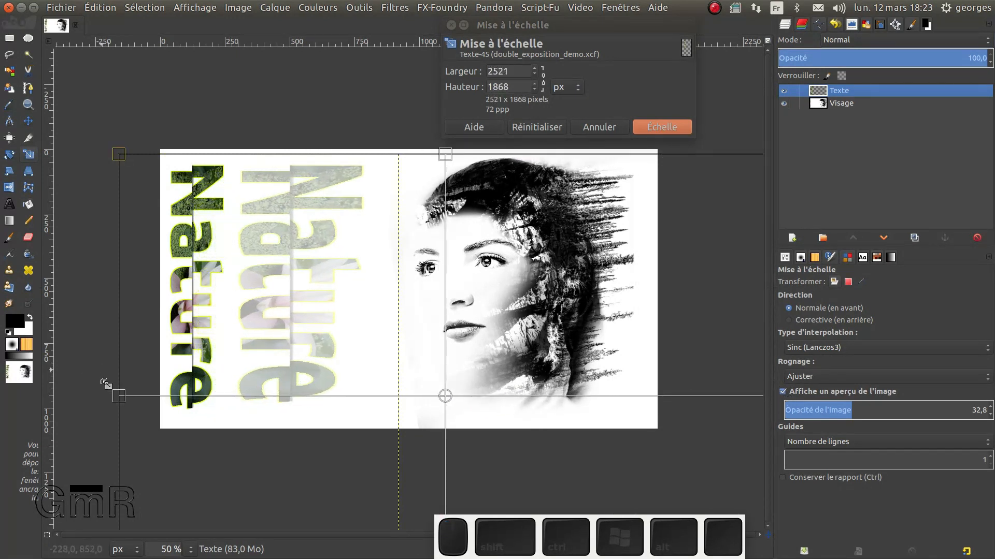
pyautogui.moveTo(118, 398); pyautogui.dragTo(52, 396)
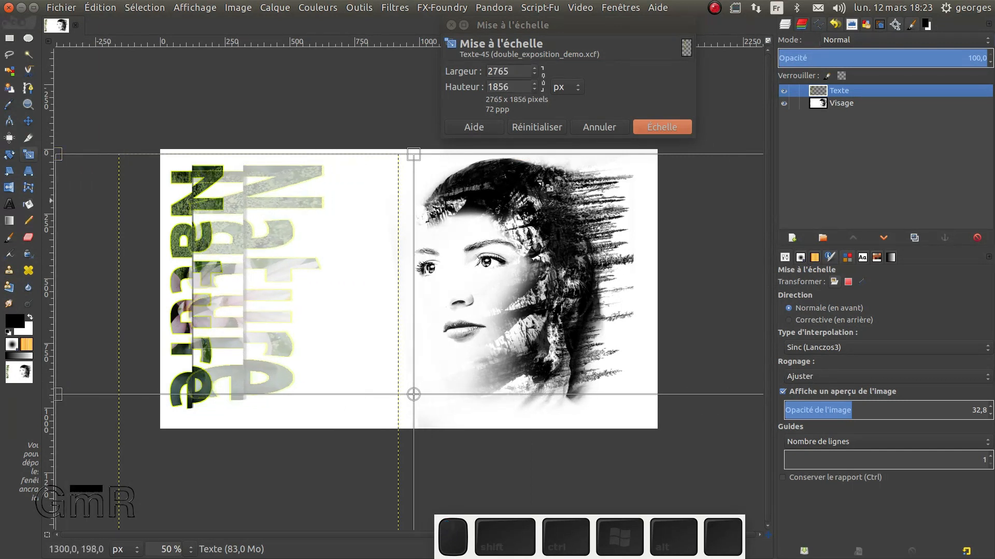
pyautogui.click(657, 129)
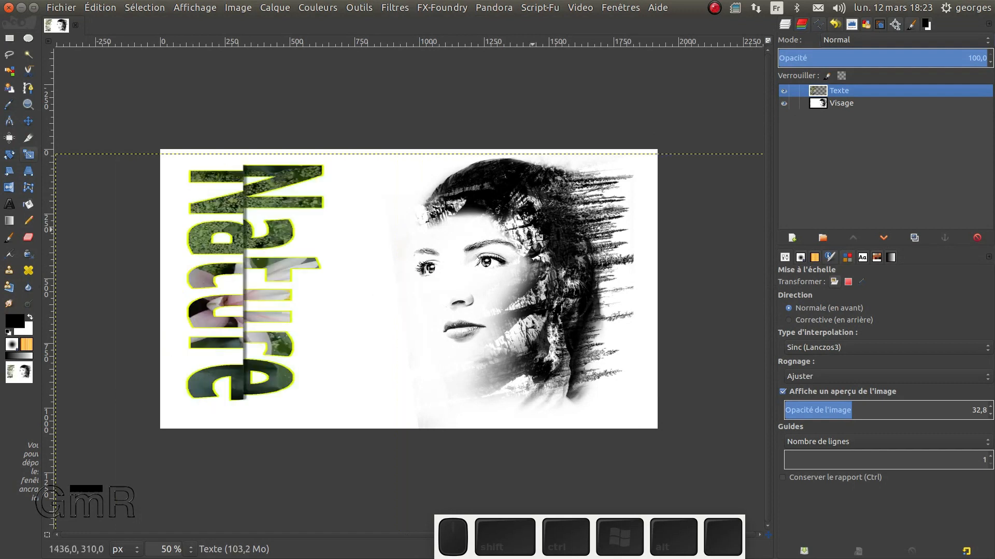
# Step: Nudge the enlarged vertical word slightly down and flatten the image into one layer
pyautogui.click(28, 121)
pyautogui.moveTo(245, 267); pyautogui.dragTo(244, 272)
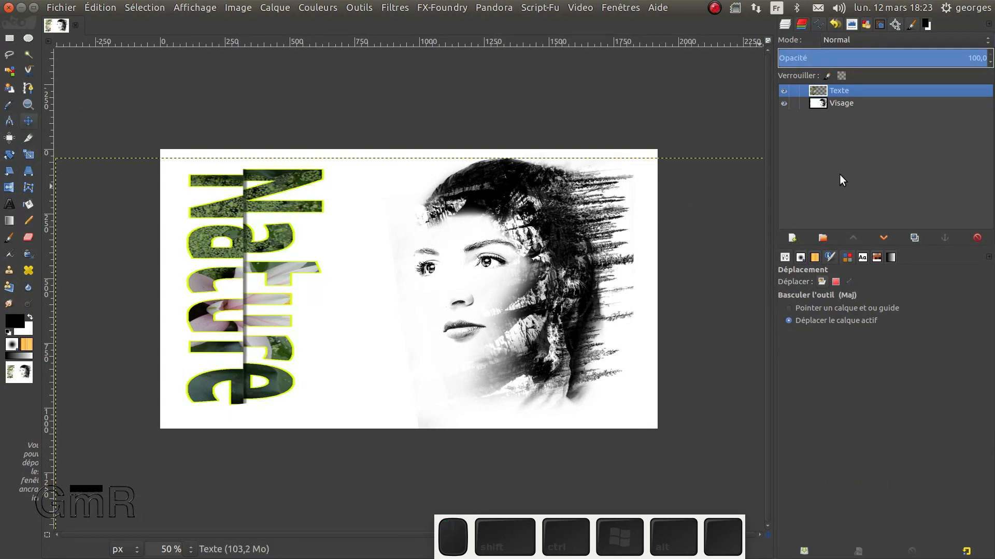
pyautogui.rightClick(820, 94)
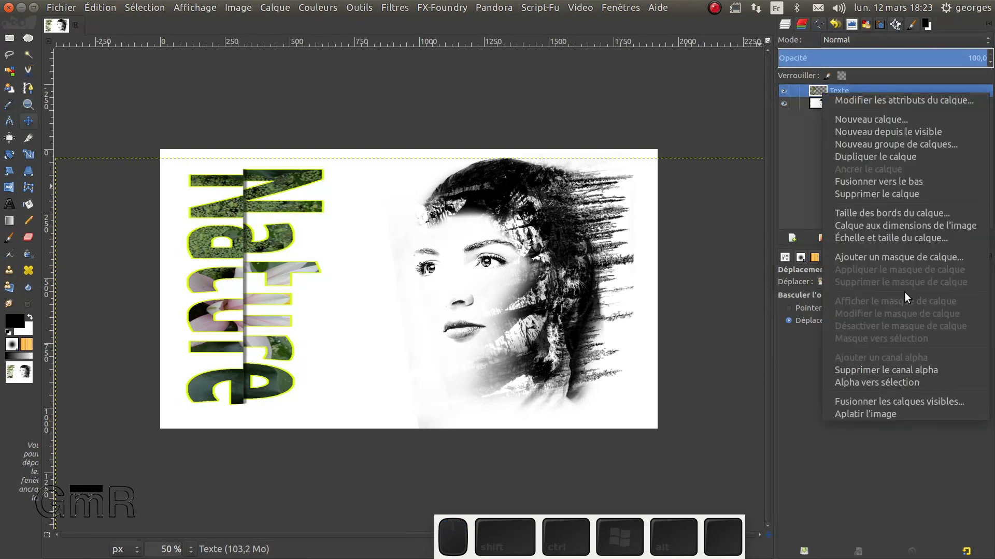
pyautogui.click(886, 411)
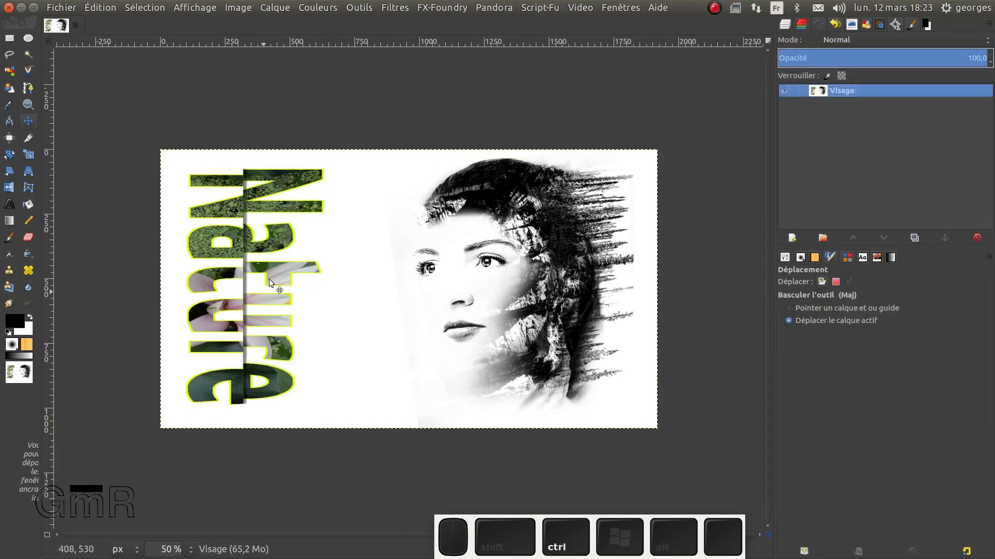
# Step: Save the project and export the image as double_exposition_demo.png in the tutoo folder with the offered PNG options
pyautogui.click(71, 7)
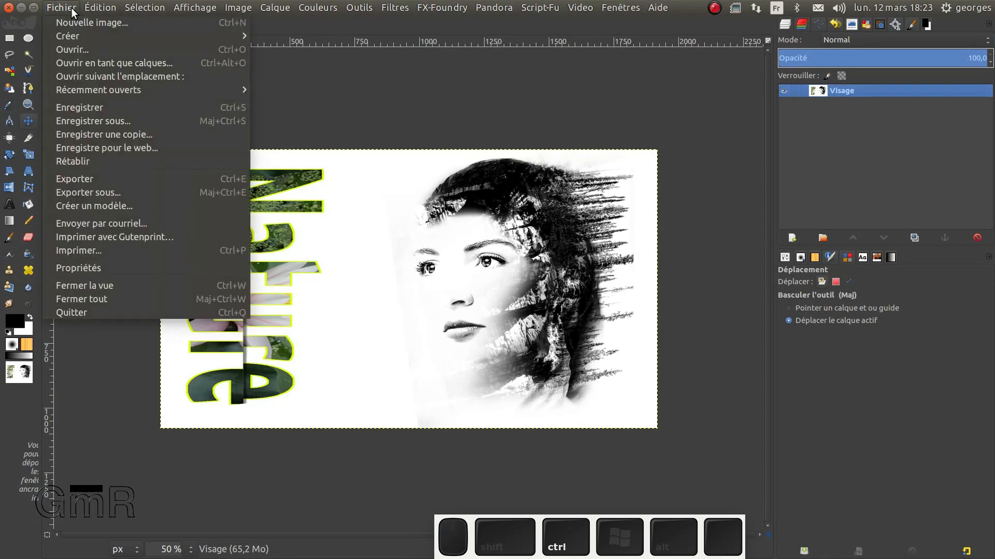
pyautogui.click(85, 107)
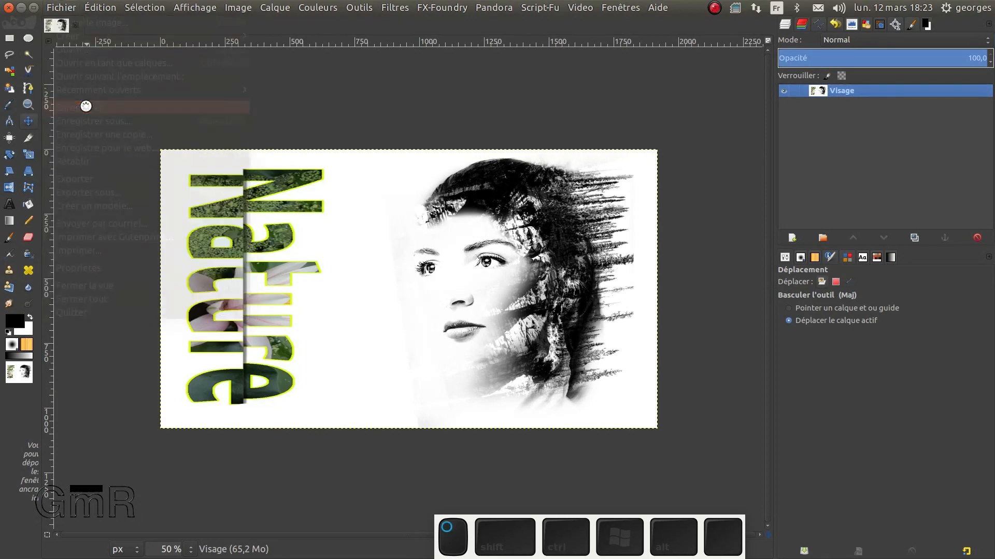
pyautogui.click(64, 7)
pyautogui.click(106, 178)
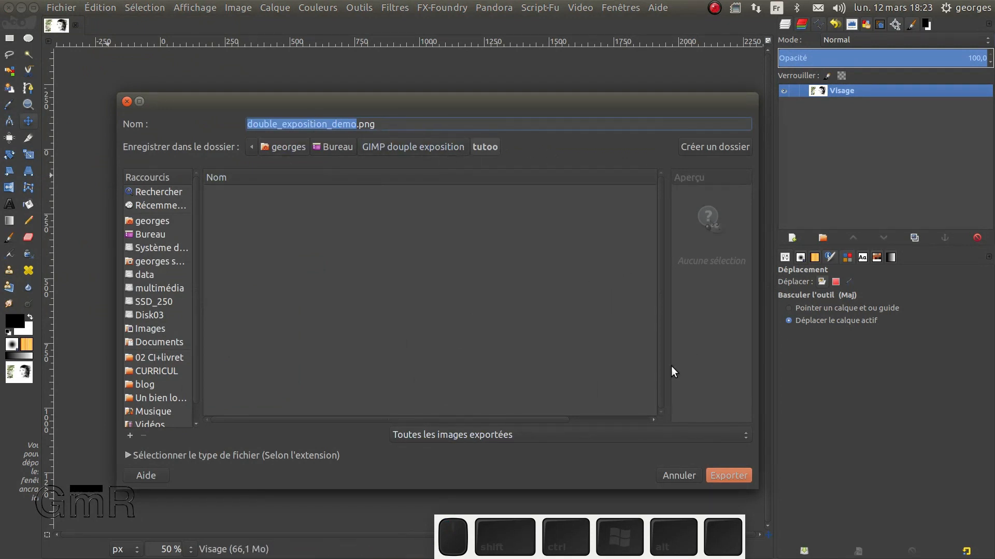
pyautogui.click(743, 477)
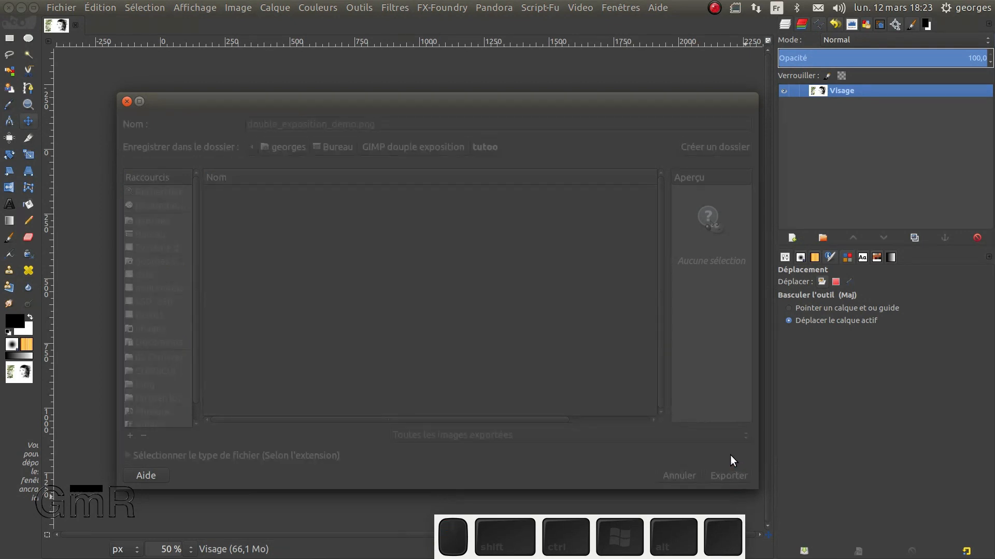
pyautogui.click(576, 362)
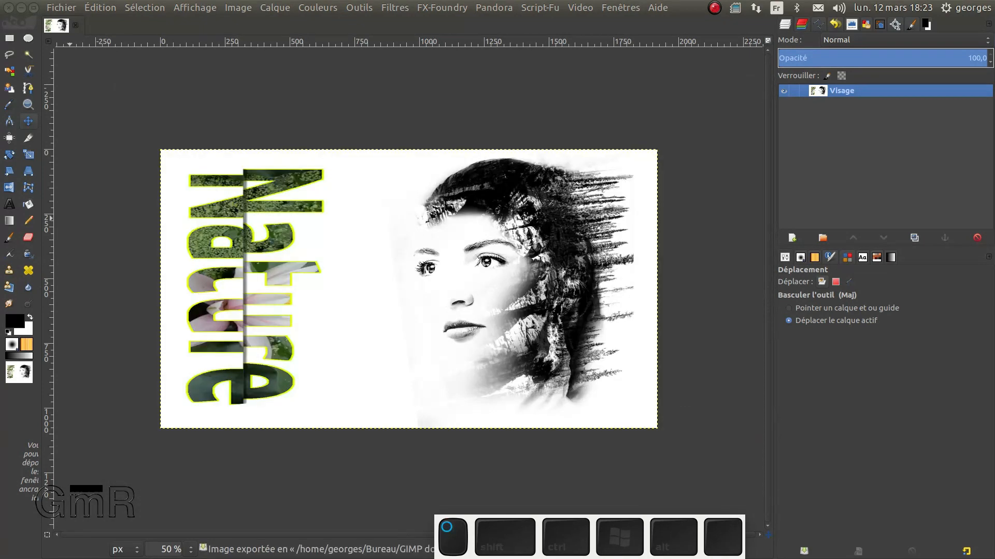
# Step: Open double_exposition_demo.png from the tutoo folder in the image viewer to examine the finished picture
pyautogui.moveTo(172, 175); pyautogui.dragTo(364, 99)
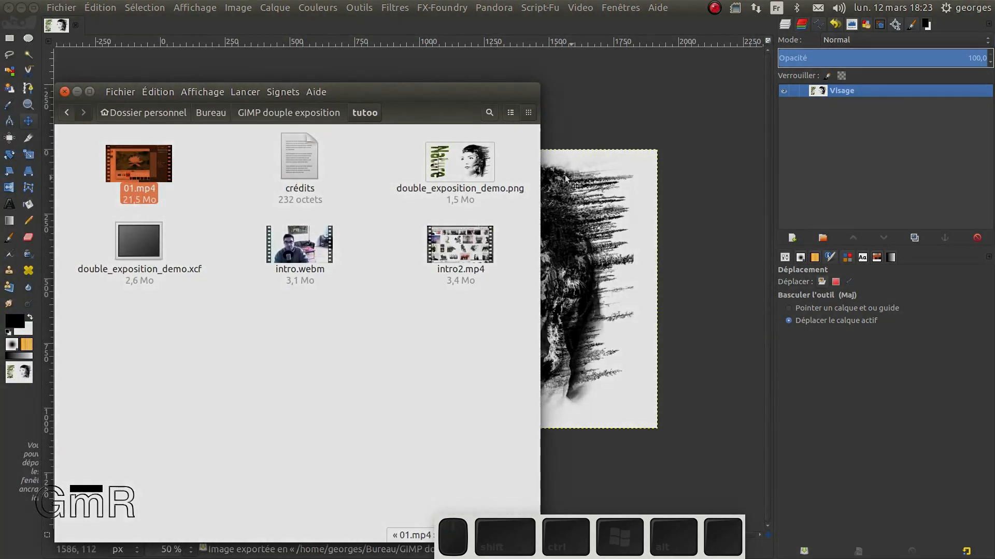
pyautogui.doubleClick(462, 163)
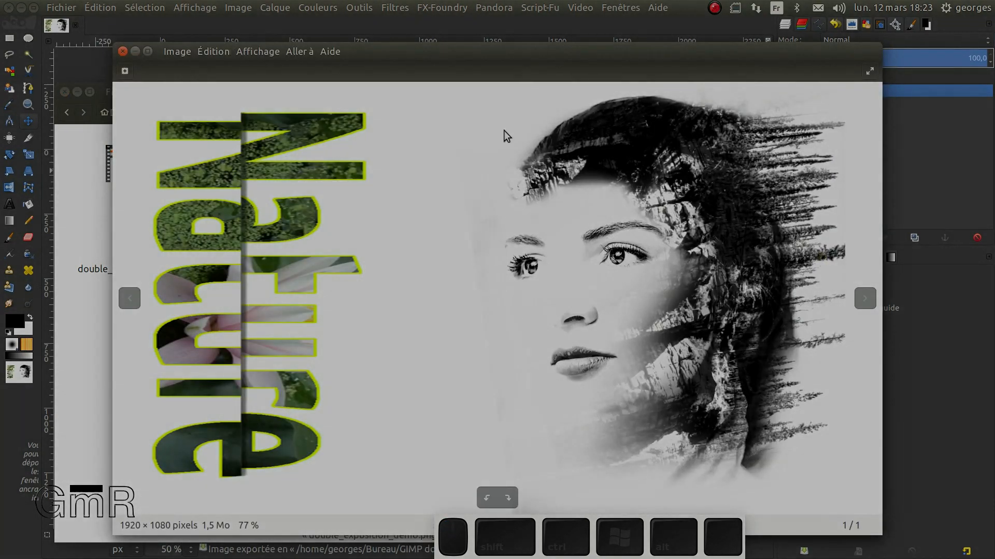
pyautogui.moveTo(505, 67); pyautogui.dragTo(504, 47)
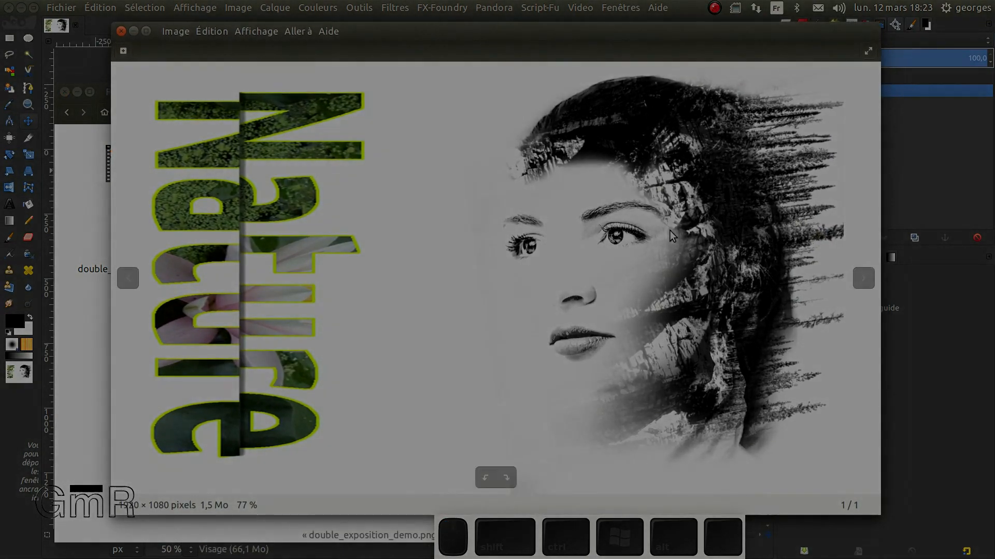